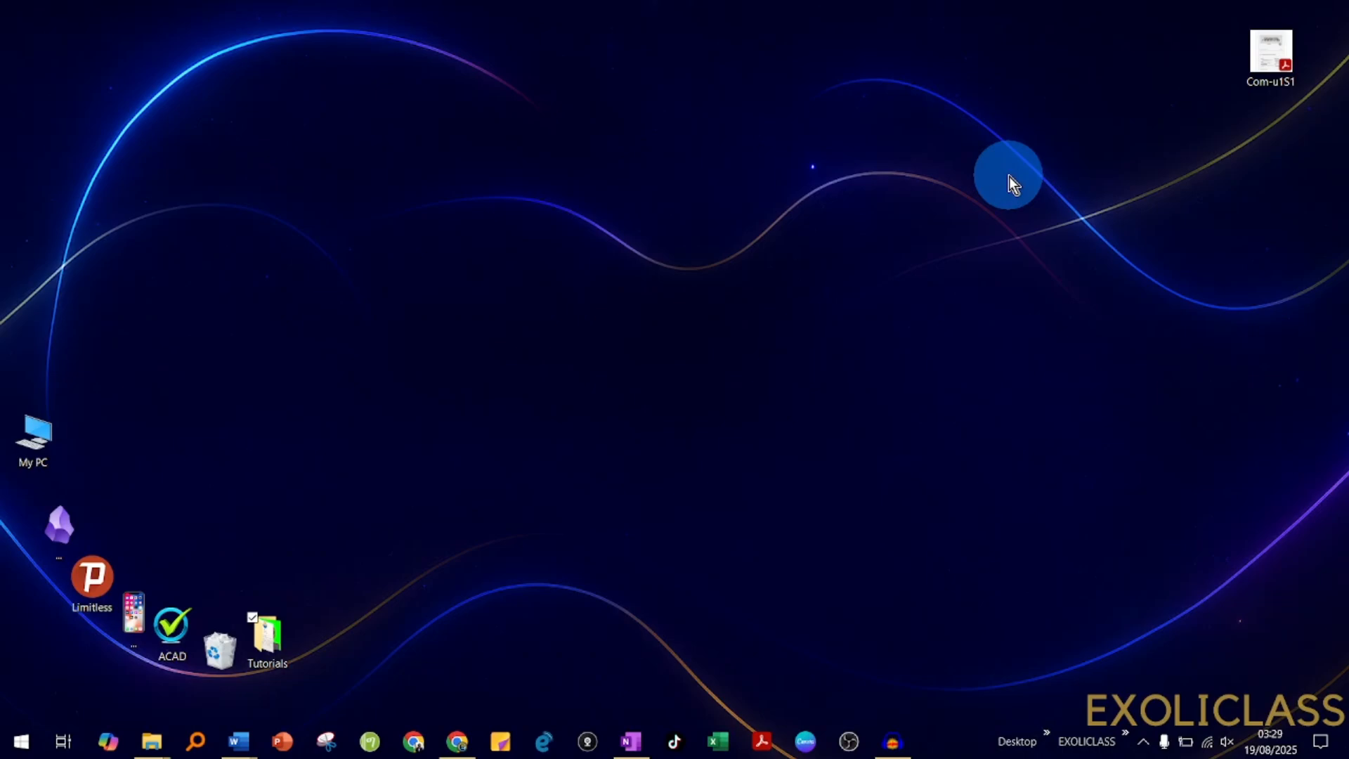
- Refresh the desktop and open the Merge Revisions folder inside the Tutorials folder
right_click(710, 381)
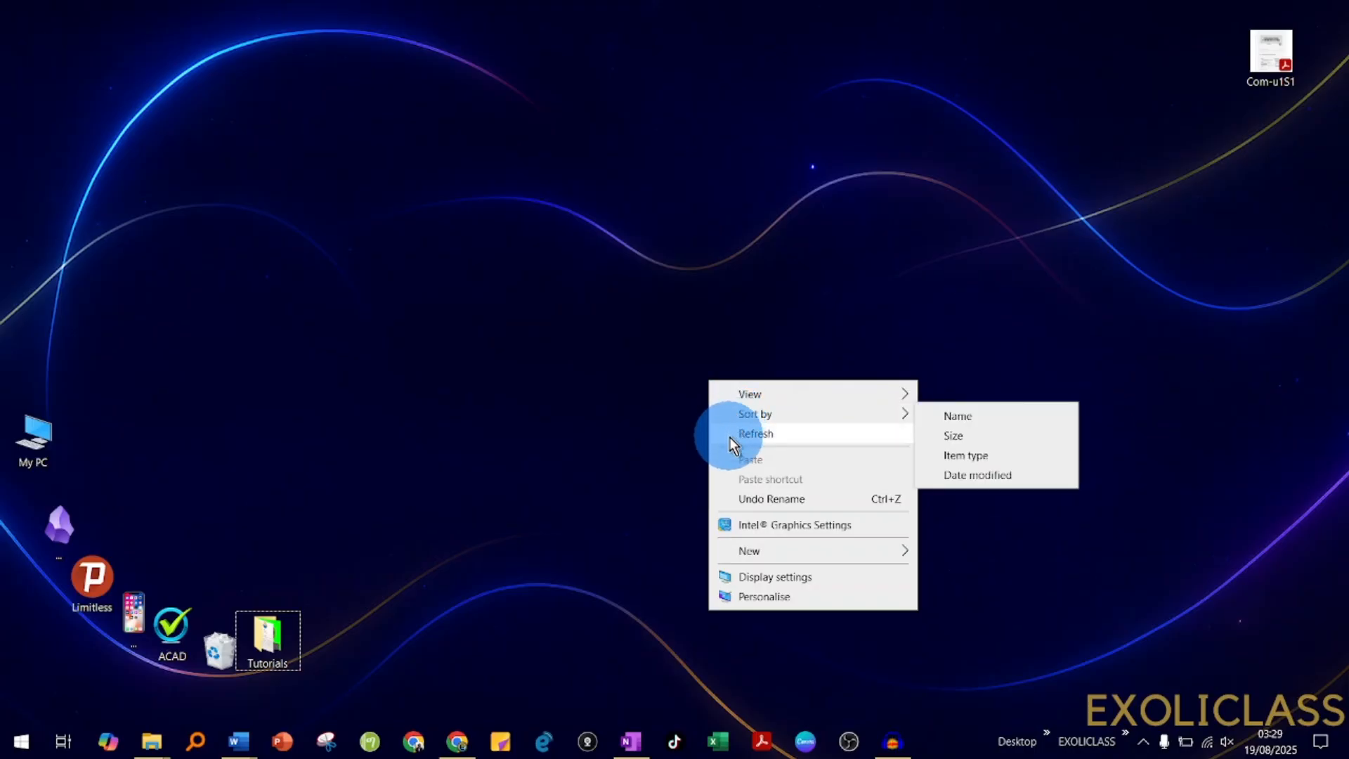
left_click(731, 433)
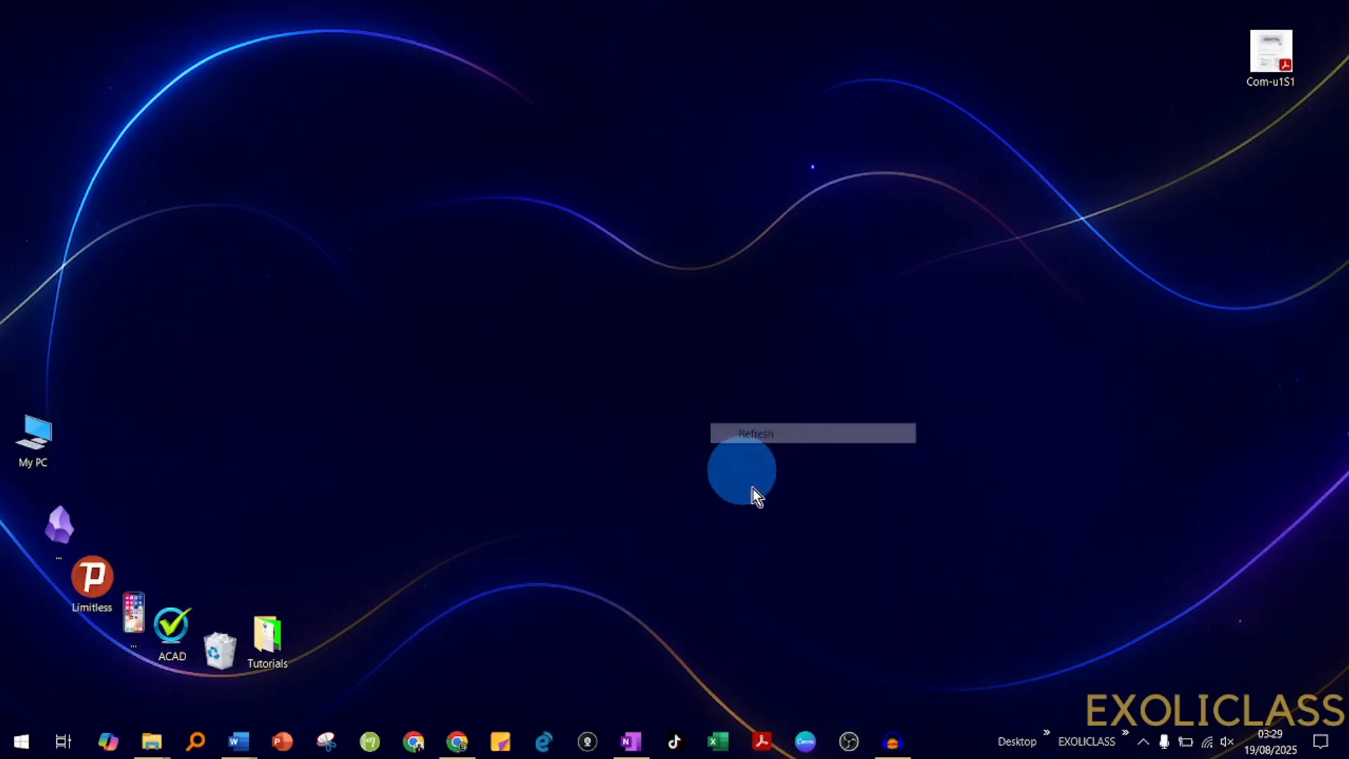
left_click(284, 652)
double_click(284, 652)
left_click(259, 115)
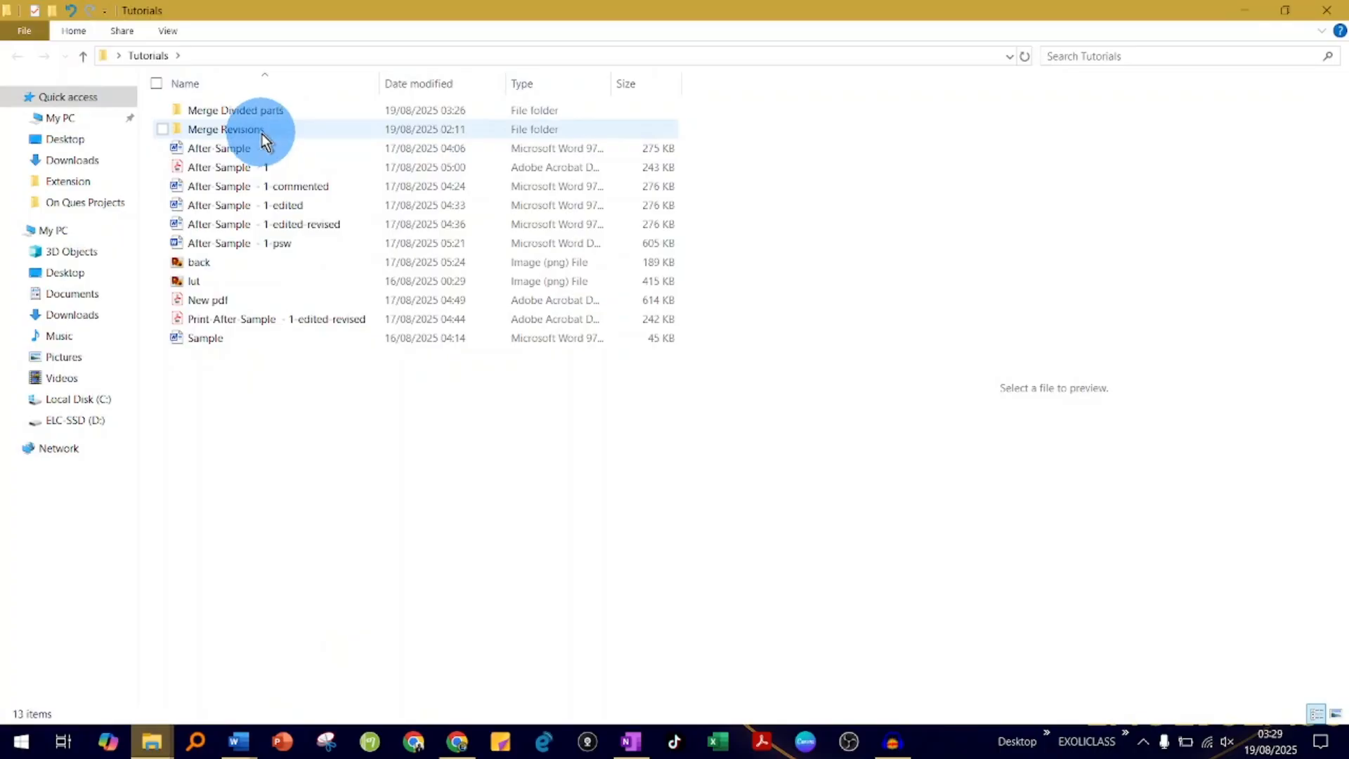
double_click(261, 133)
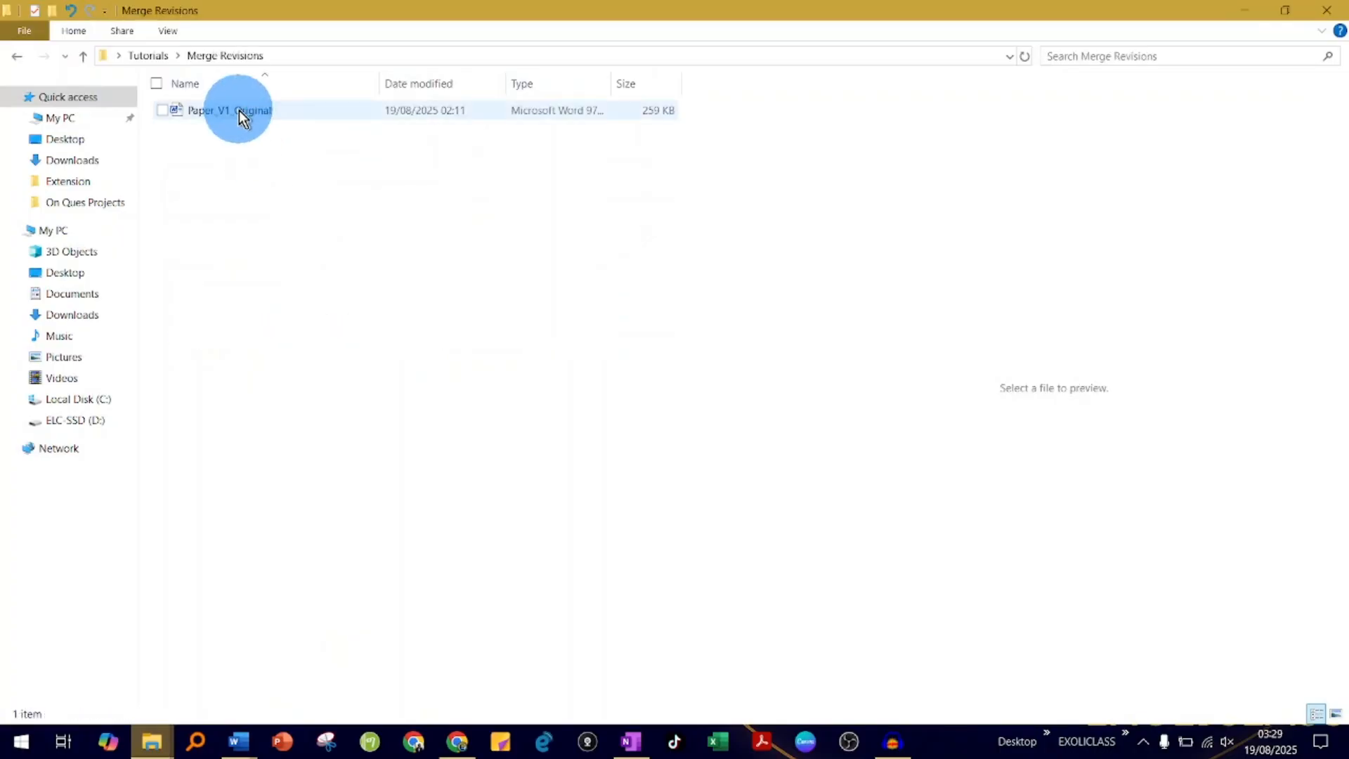
- Make two copies of the Paper_V1_Original document in the same folder
left_click(239, 111)
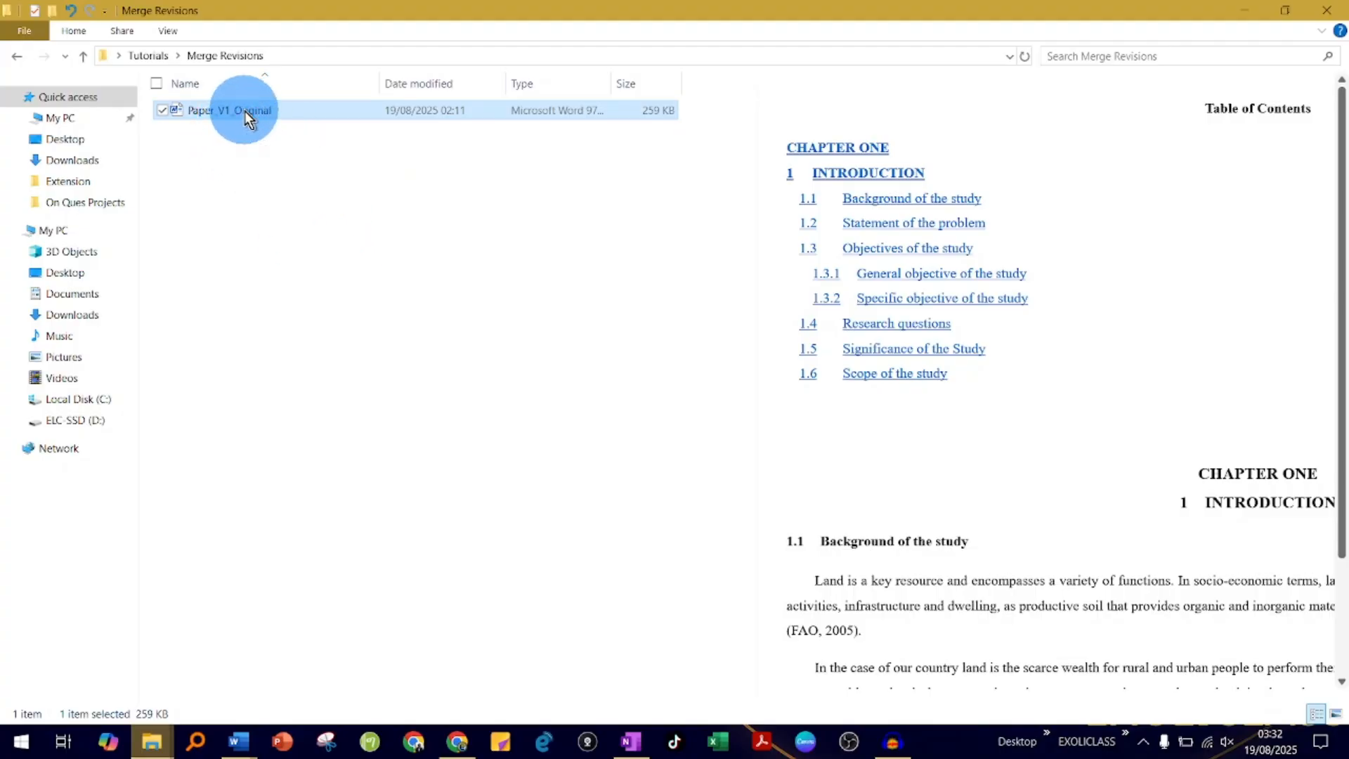
right_click(244, 111)
left_click(204, 171)
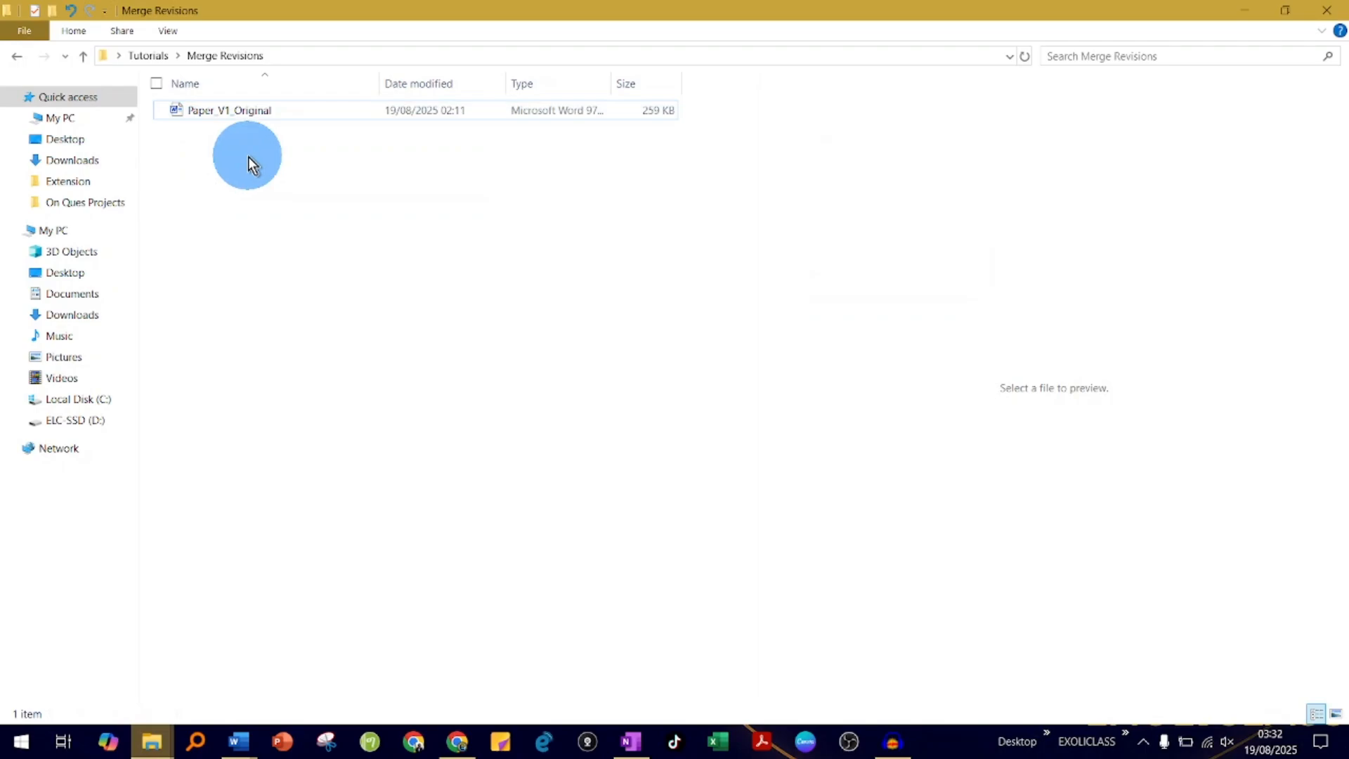
left_click(250, 111)
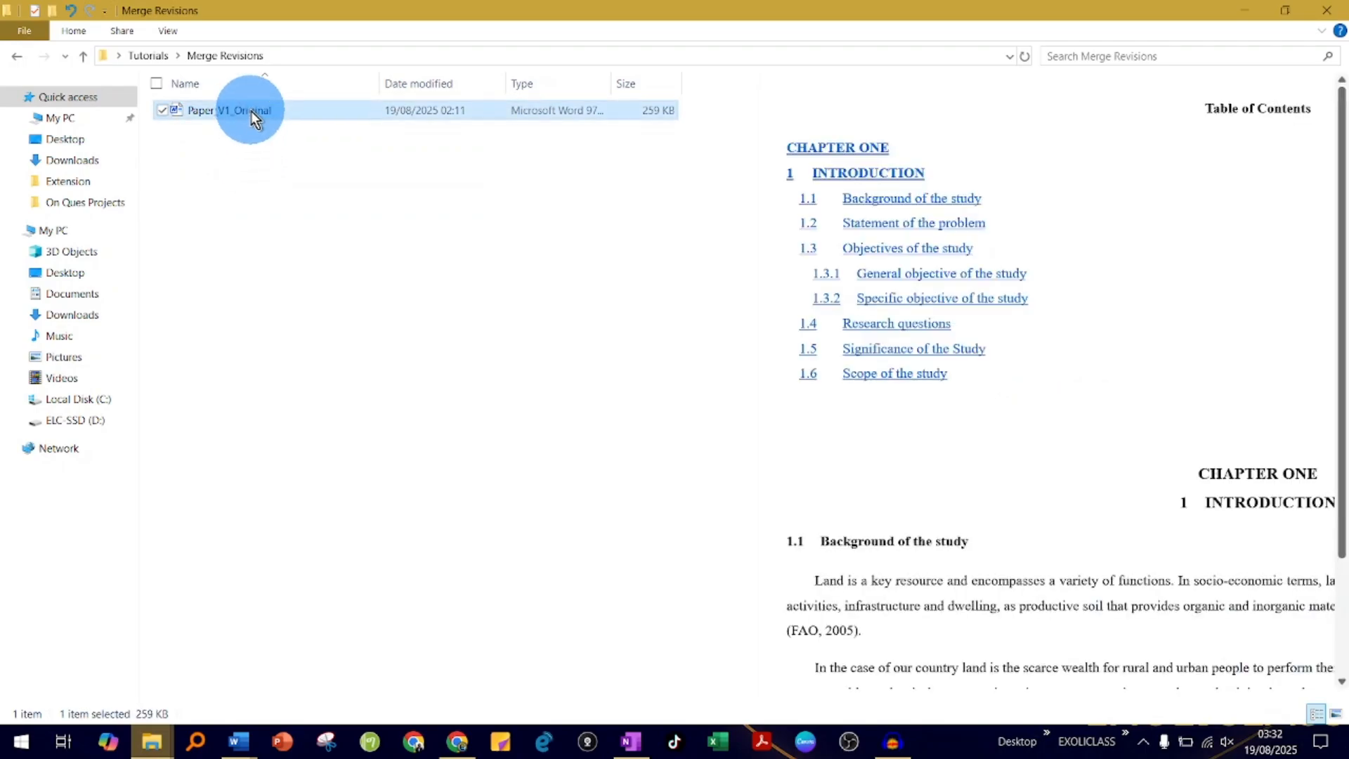
right_click(251, 111)
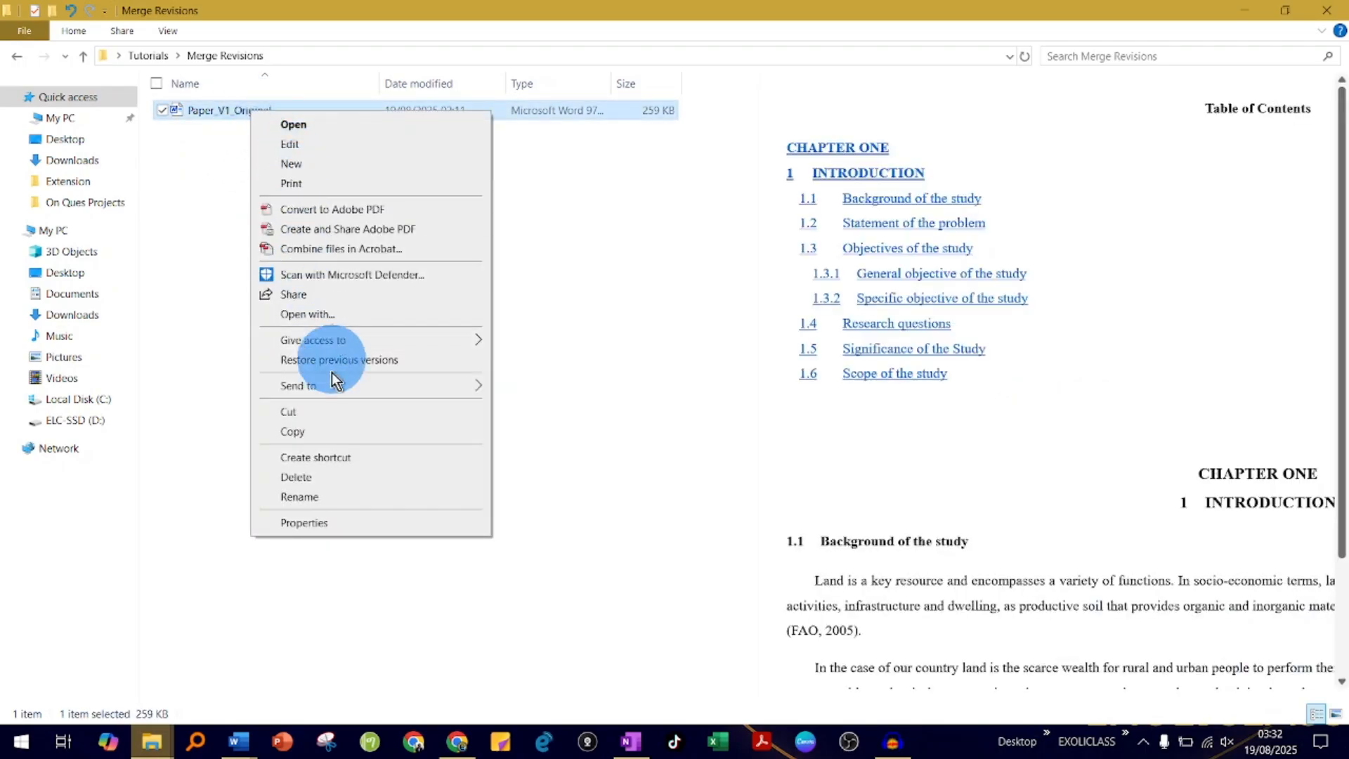
left_click(314, 432)
left_click(295, 364)
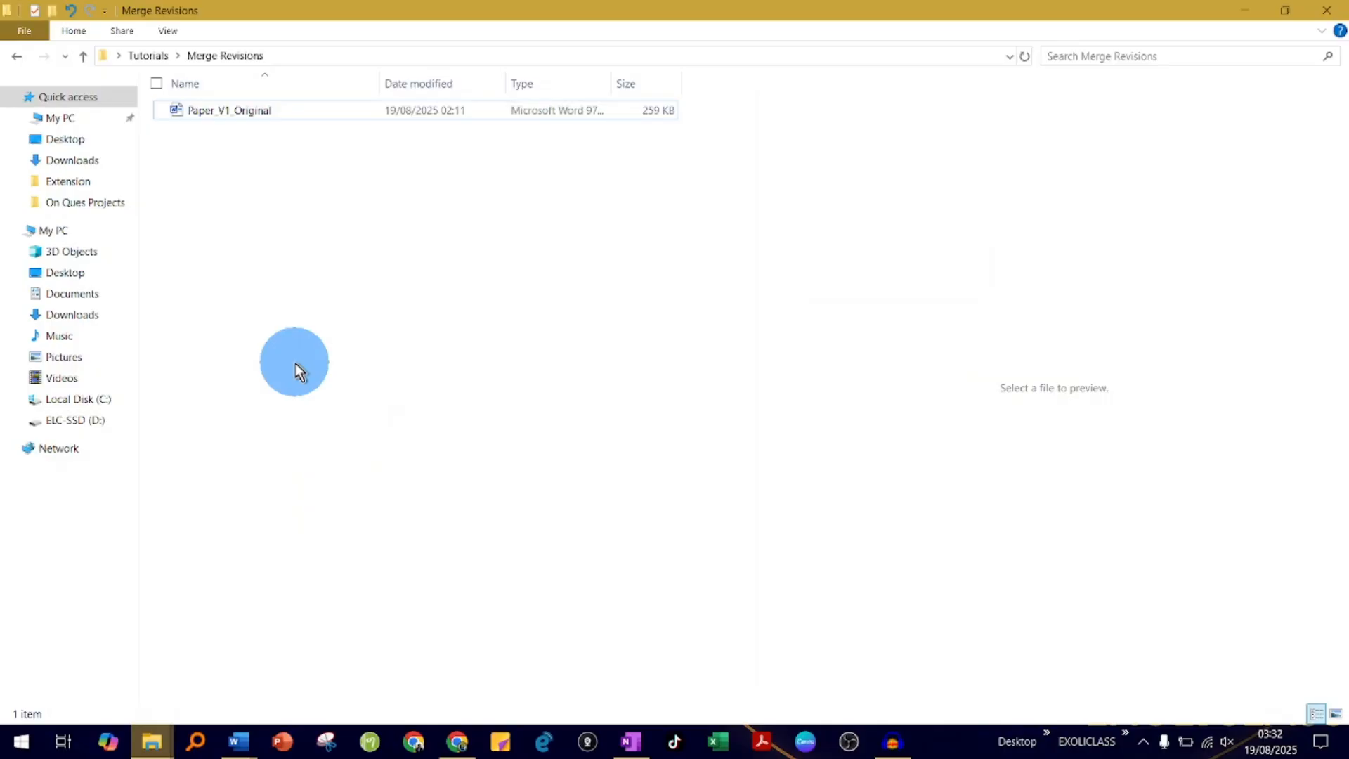
key("ctrl+v")
left_click(296, 354)
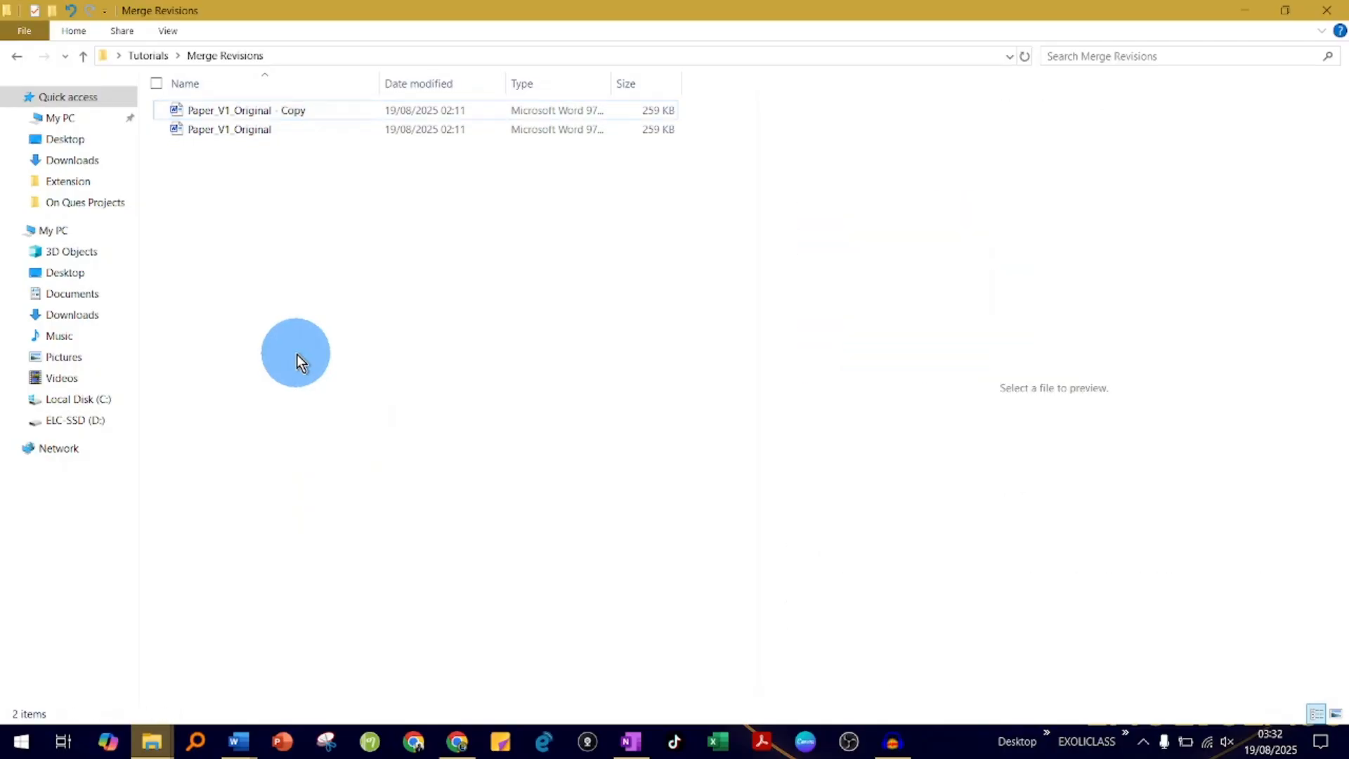
key("ctrl+v")
left_click(289, 332)
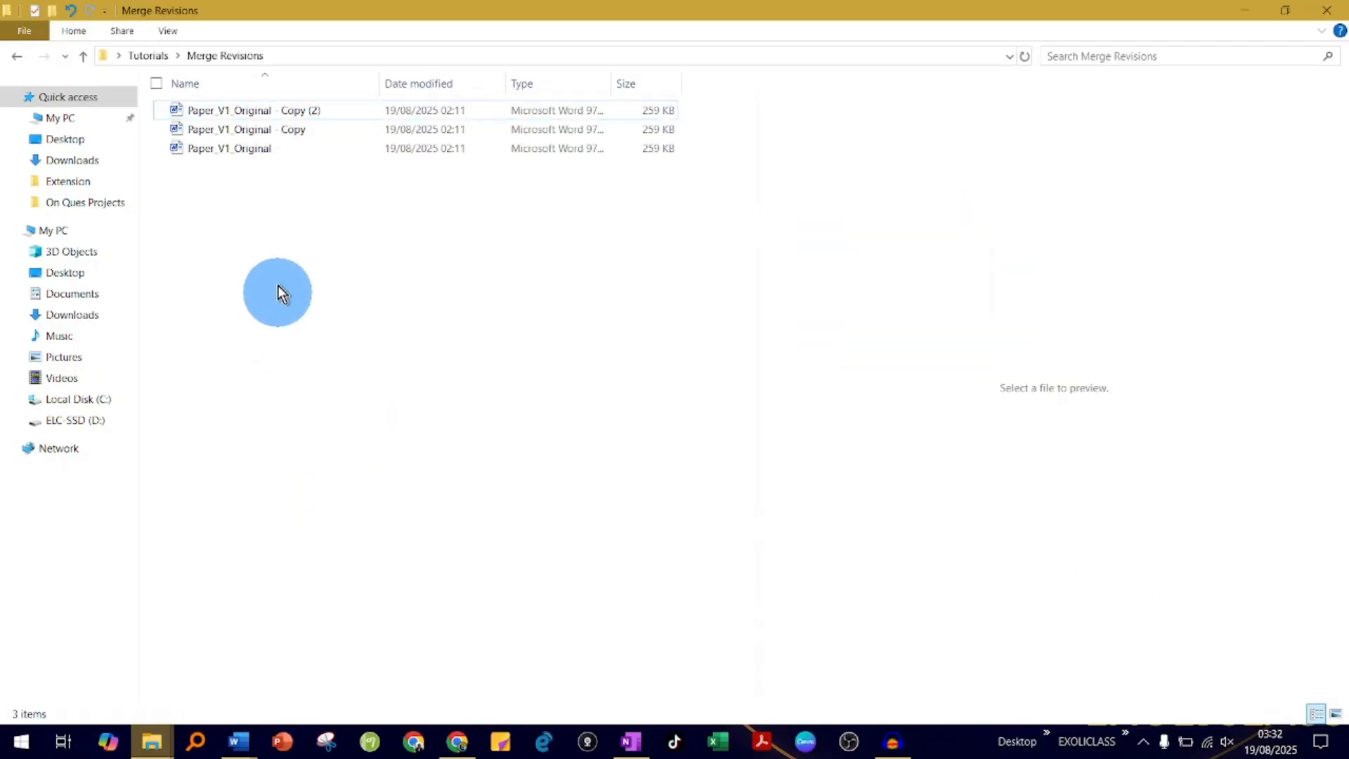
- Rename the file "Paper_V1_Original - Copy" as Paper_V2
left_click(284, 133)
right_click(284, 133)
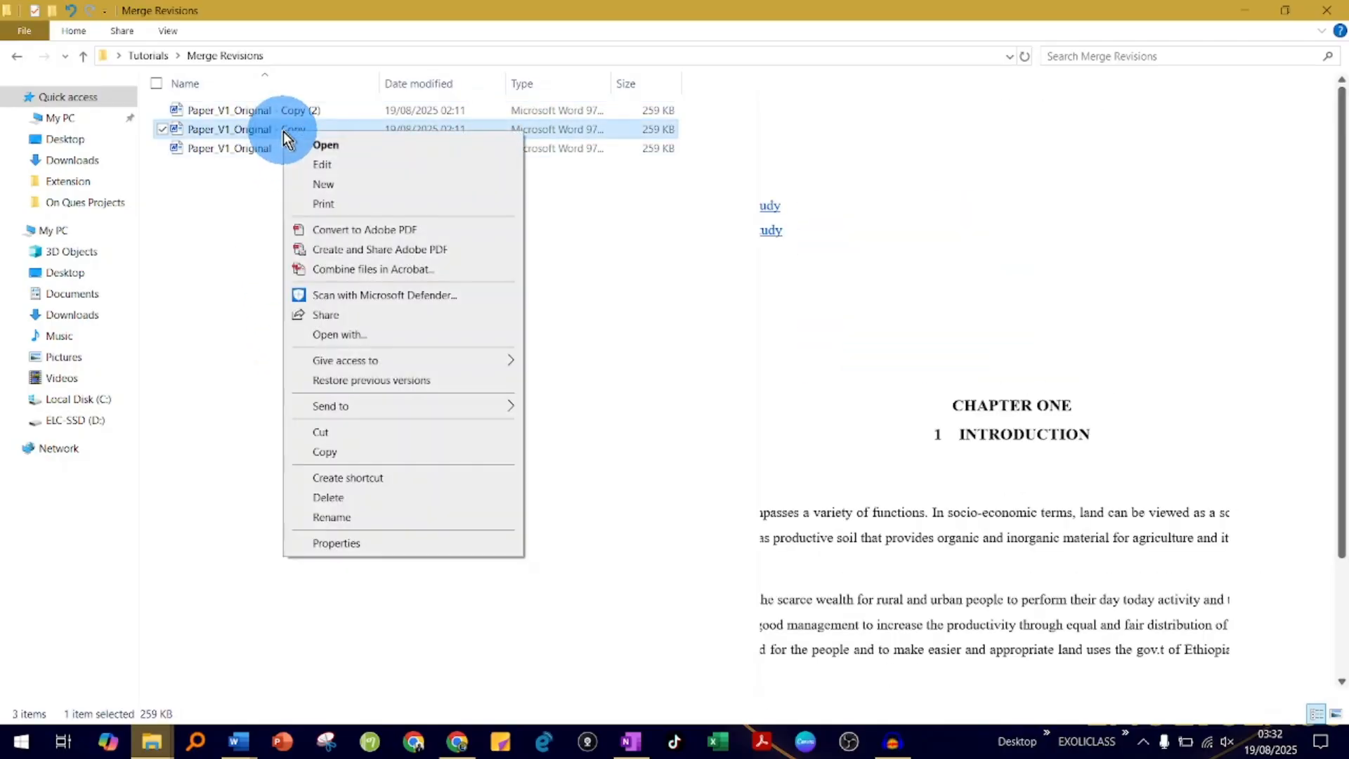
left_click(361, 517)
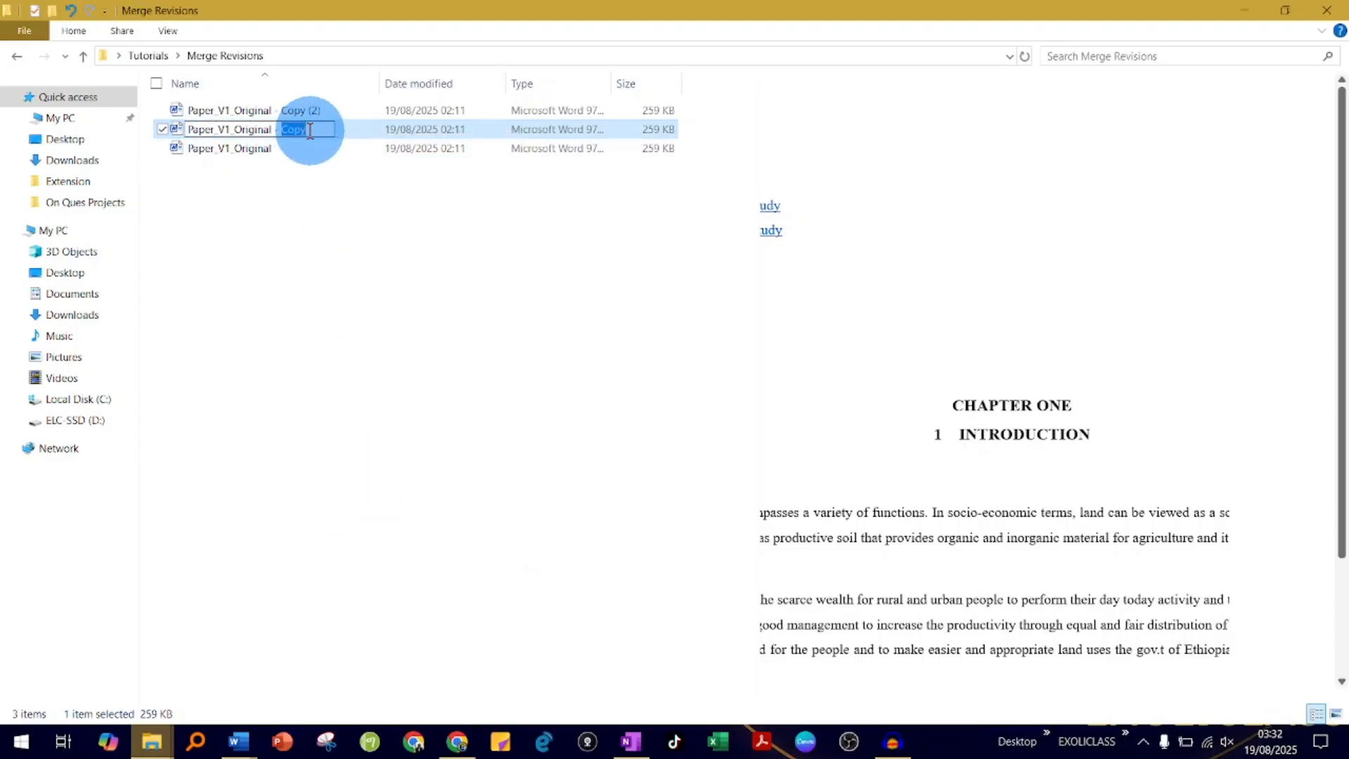
left_click(238, 128)
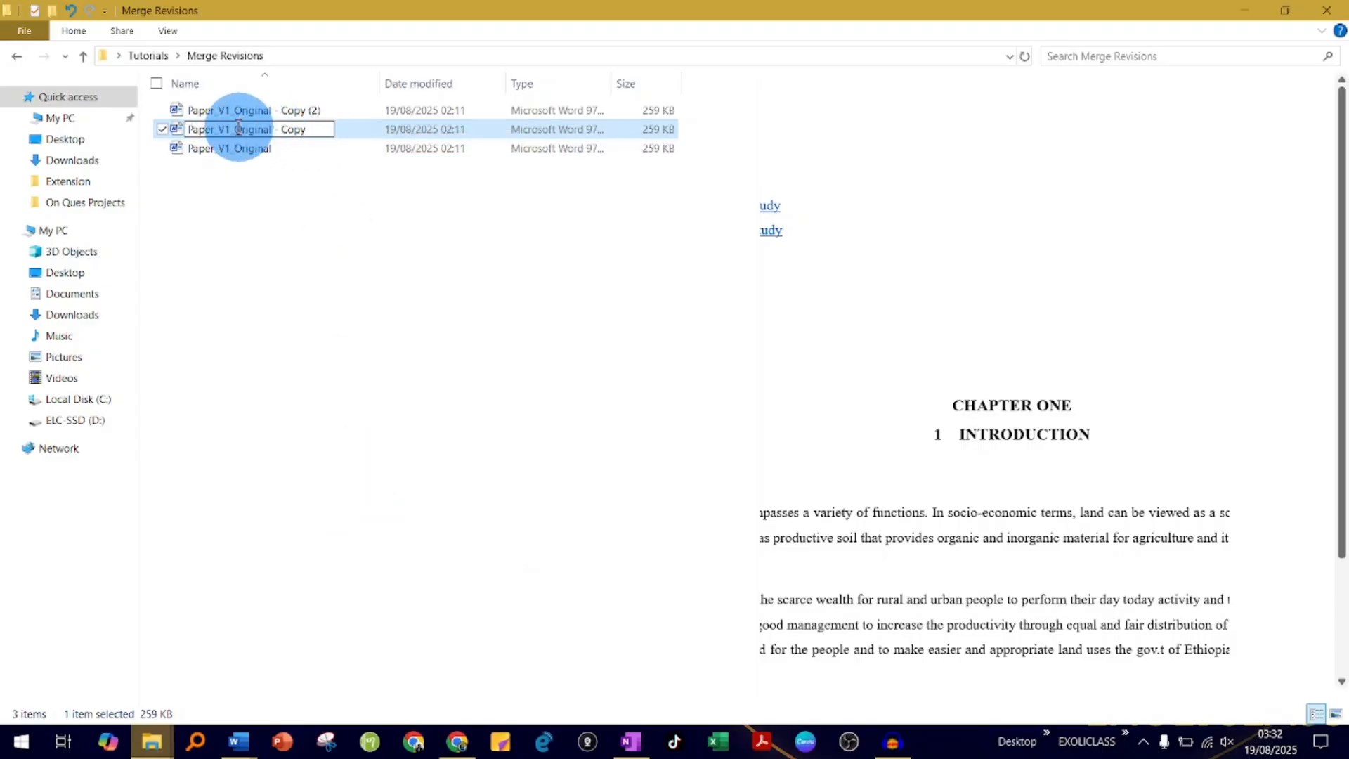
mouse_move(237, 128)
left_mouse_down()
mouse_move(313, 128)
mouse_move(249, 129)
left_mouse_up()
left_click(315, 130)
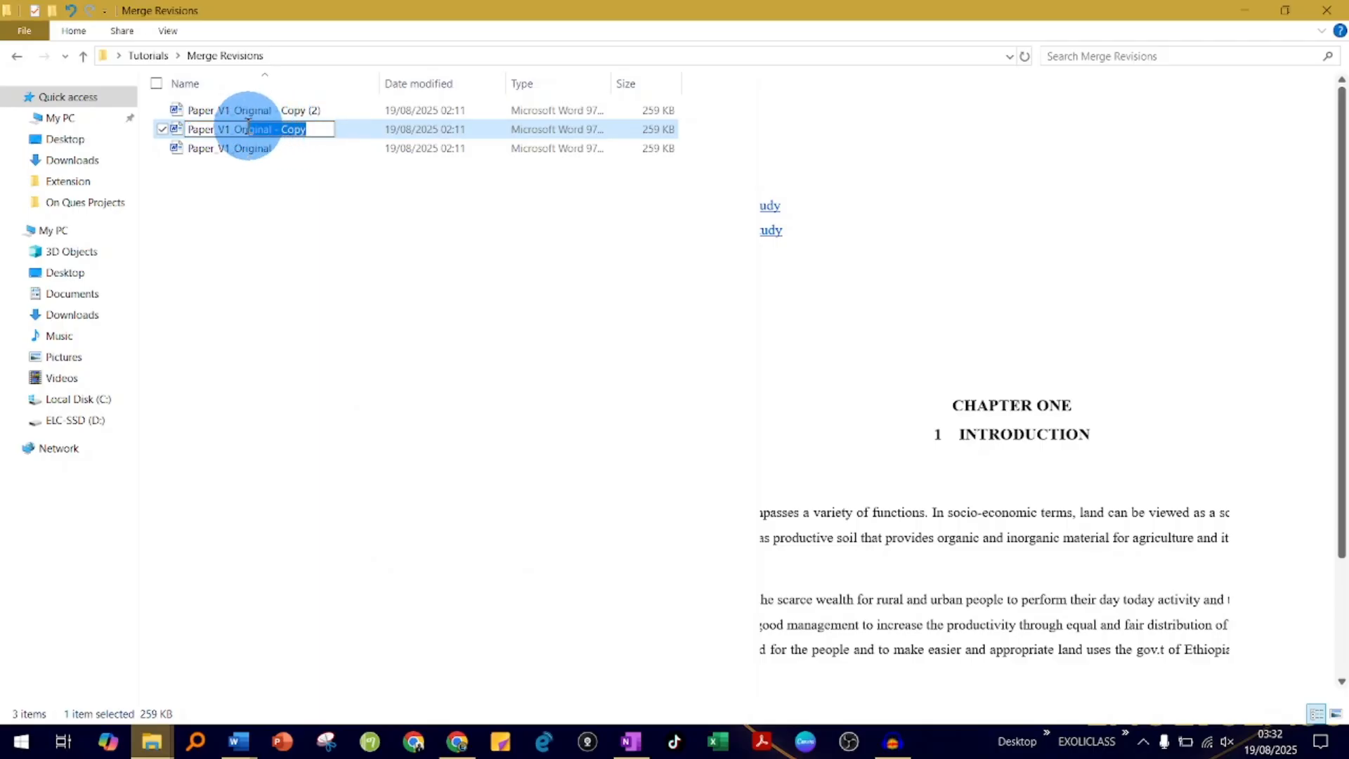
key("BackSpace")
key("BackSpace")
key("BackSpace")
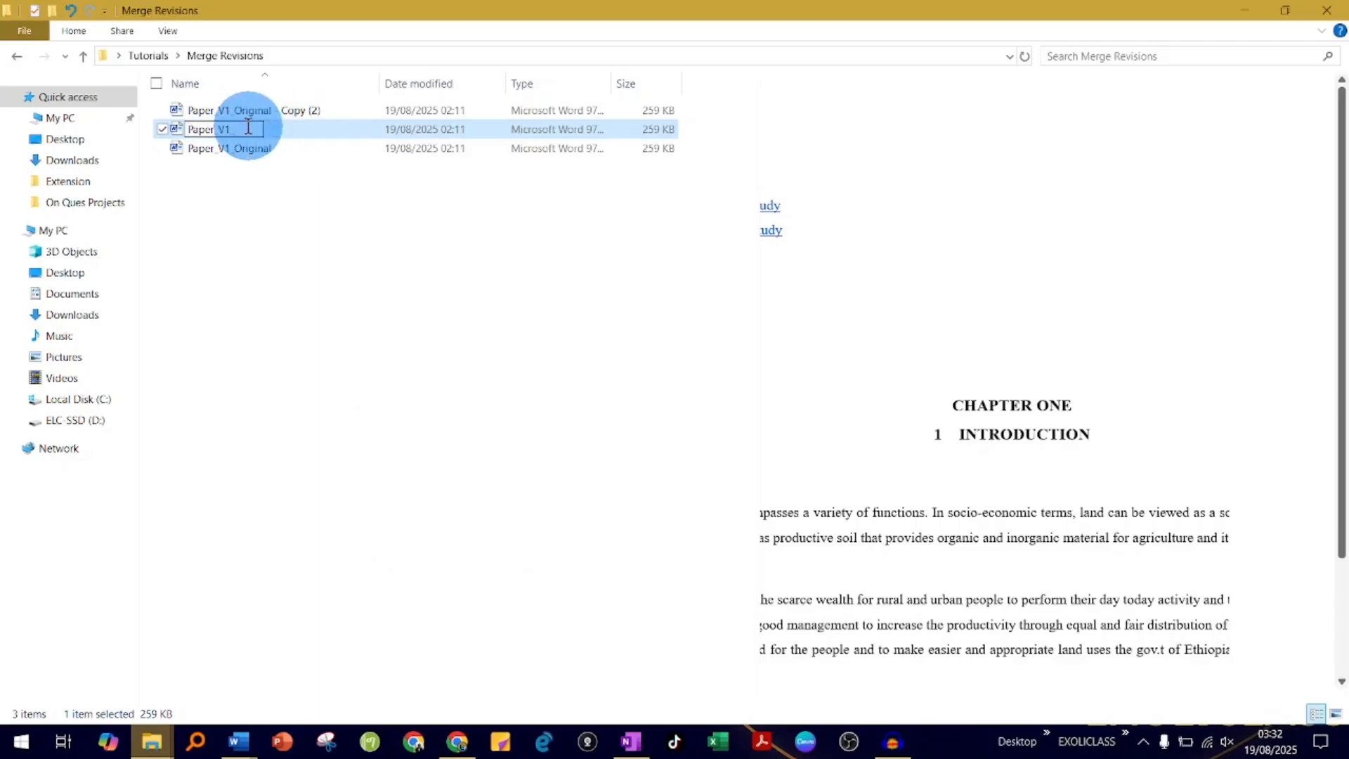
key("BackSpace")
key("BackSpace")
type("2")
key("Return")
left_click_drag(321, 245, 289, 274)
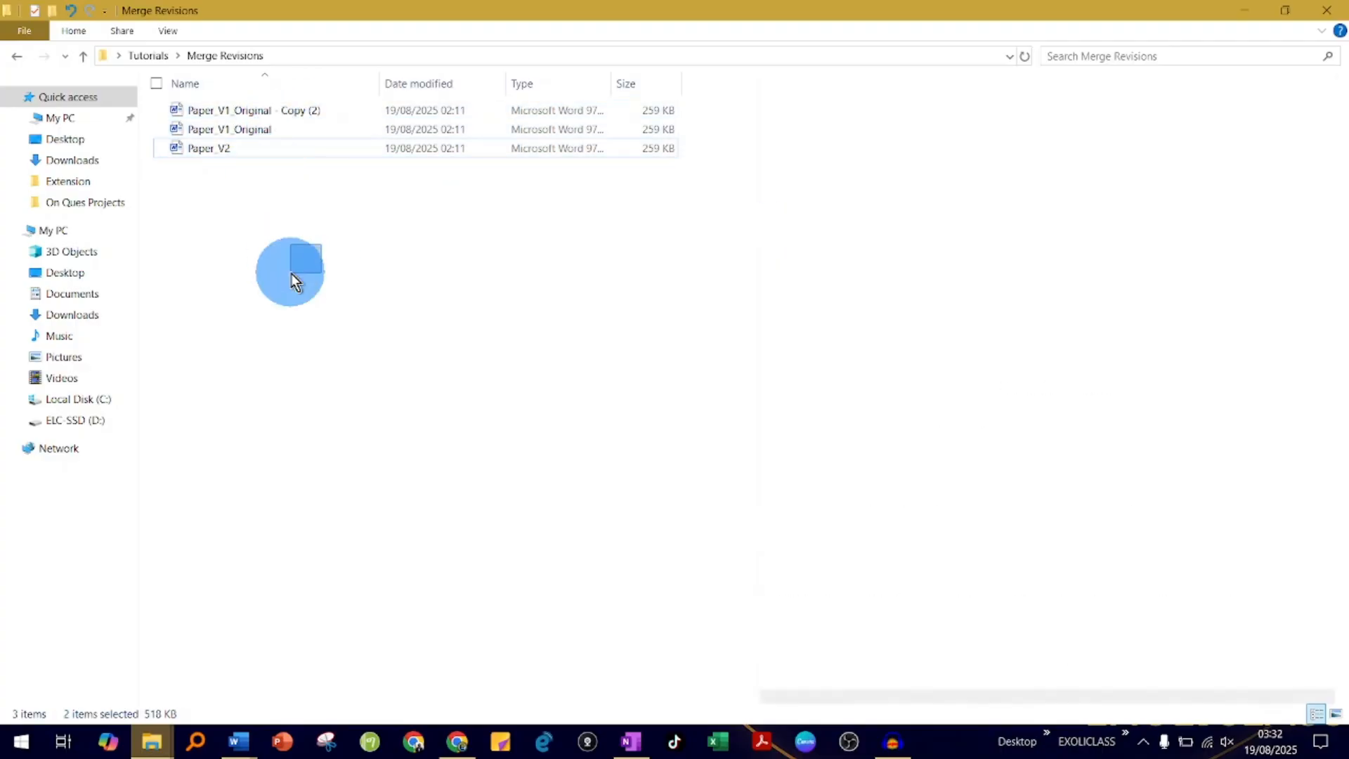
- Rename the file "Paper_V1_Original - Copy (2)" as Paper_V3
left_click(289, 106)
right_click(290, 106)
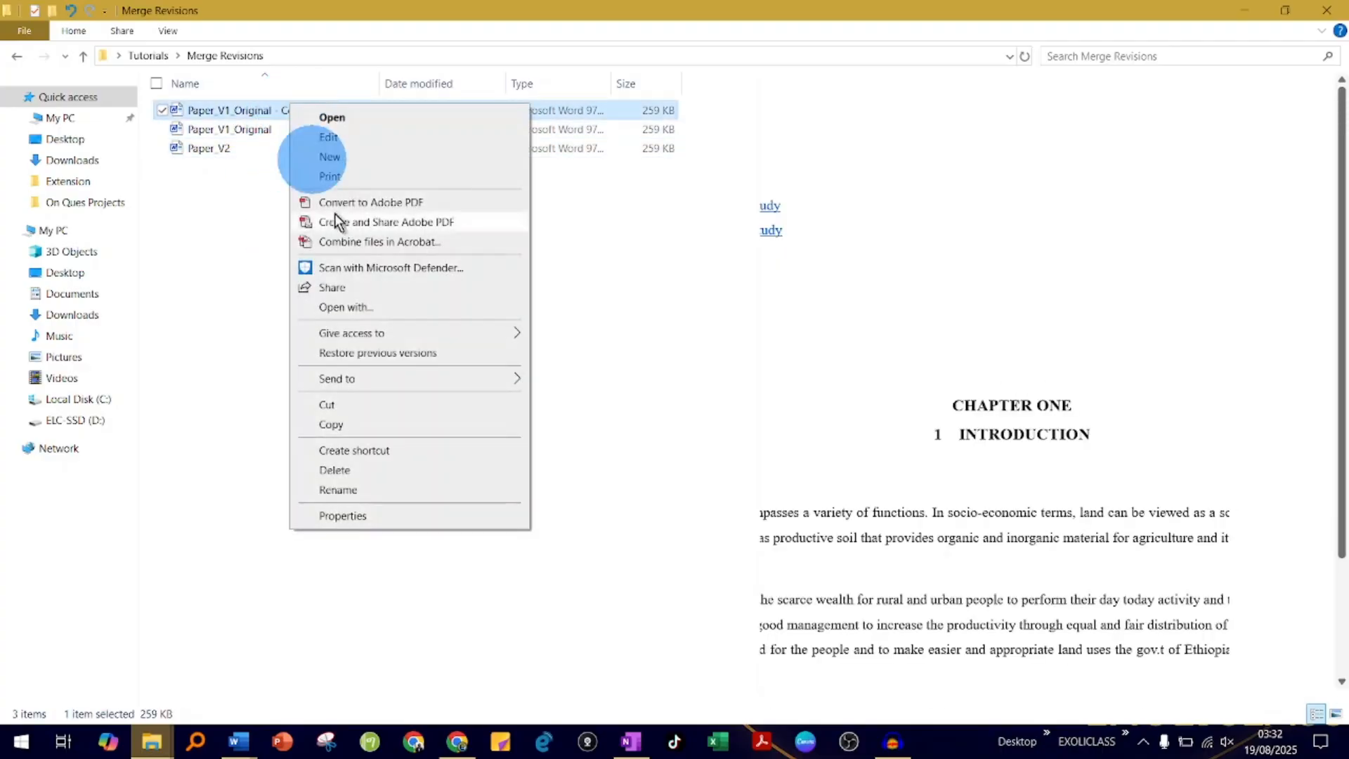
left_click(350, 489)
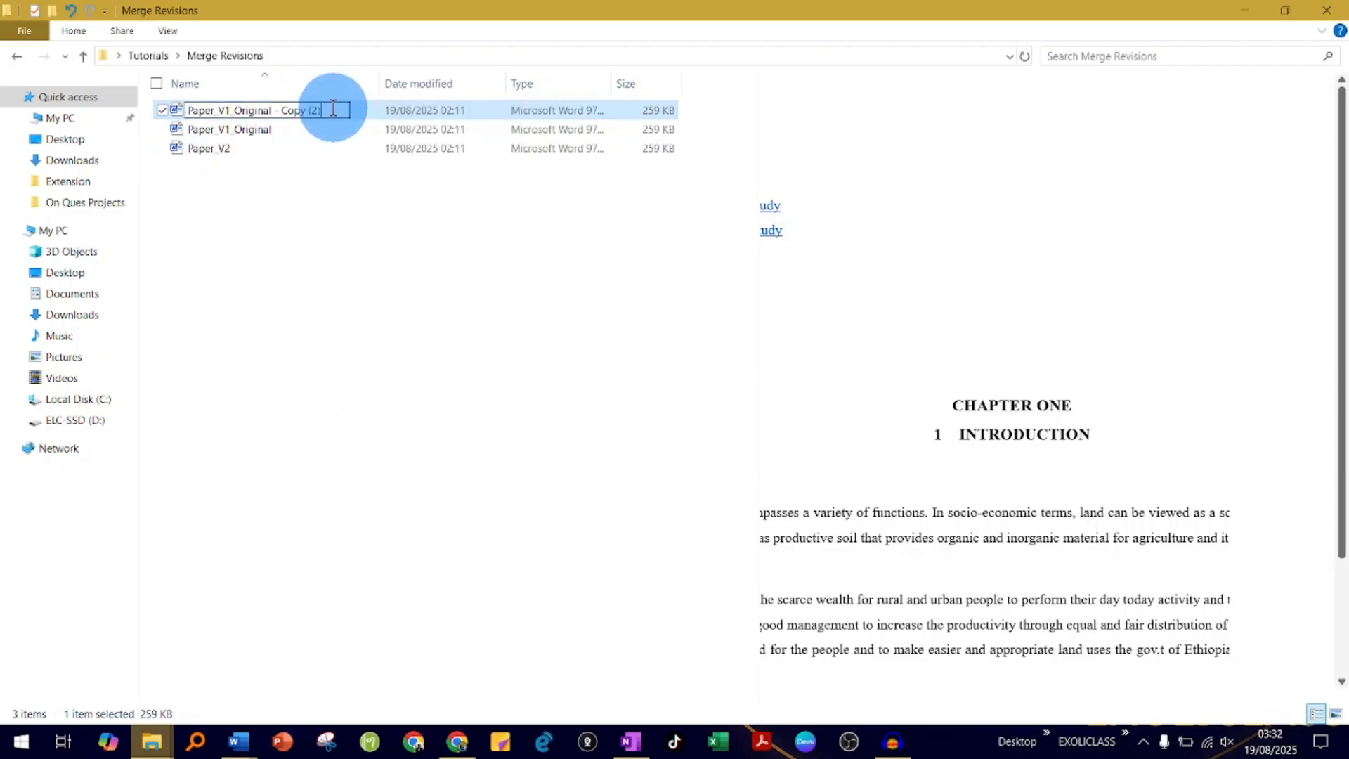
left_click_drag(333, 108, 247, 107)
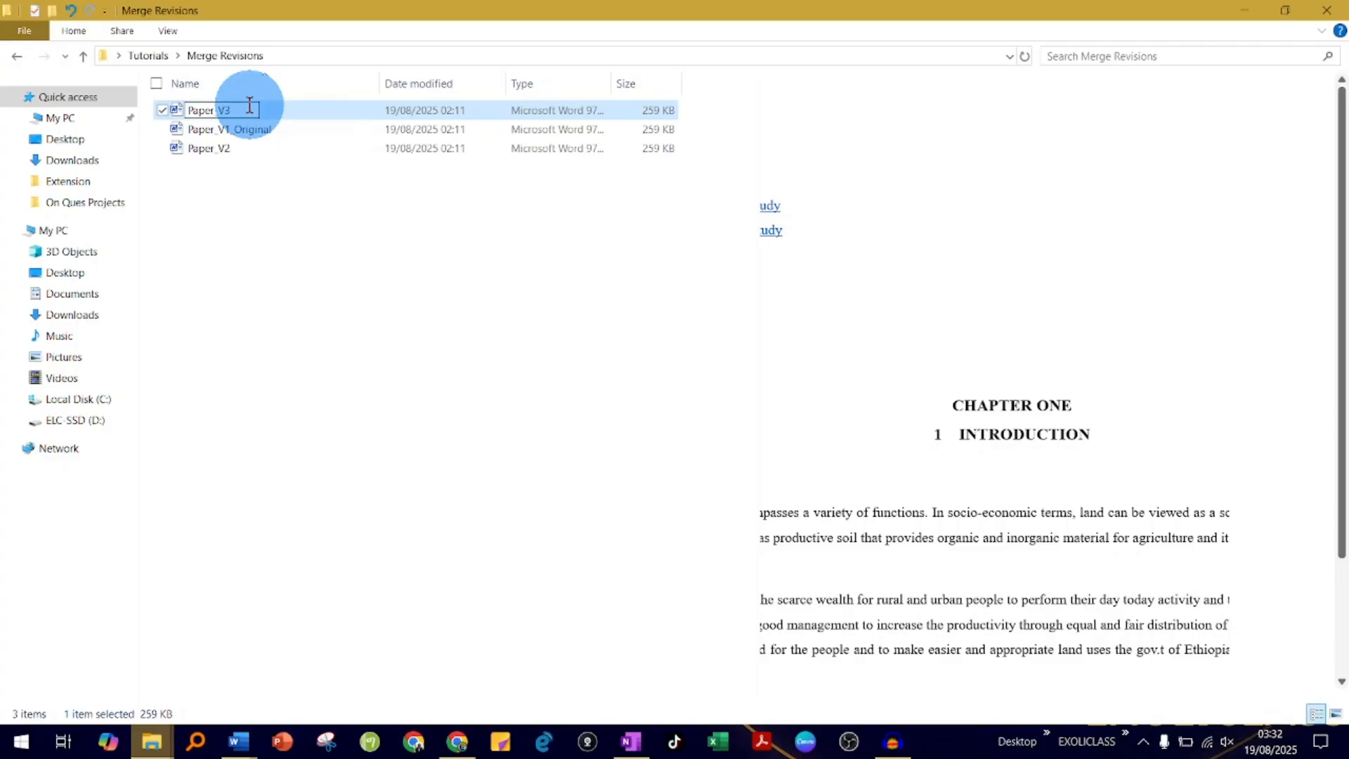
key("Return")
- Open the Paper_V2 document in Word and close the Merge Revisions folder window
left_click(266, 128)
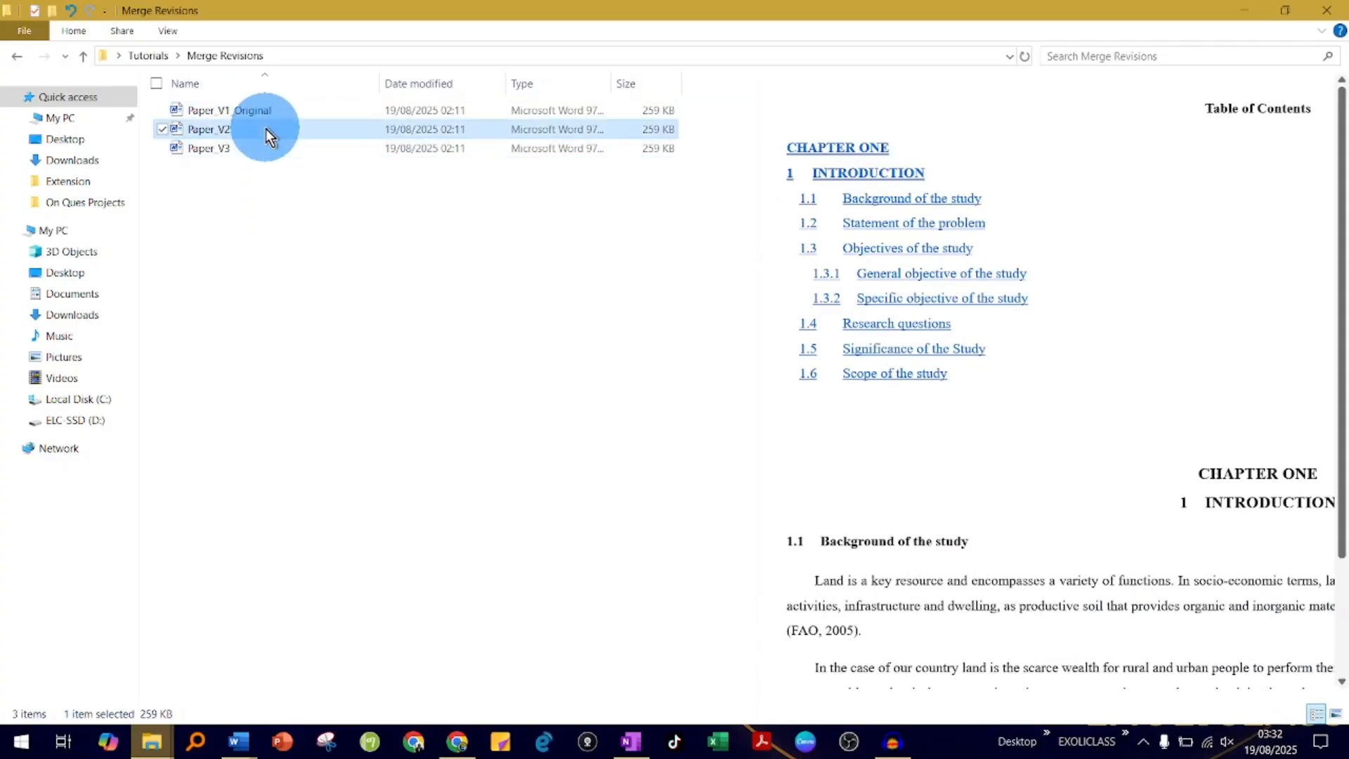
double_click(266, 129)
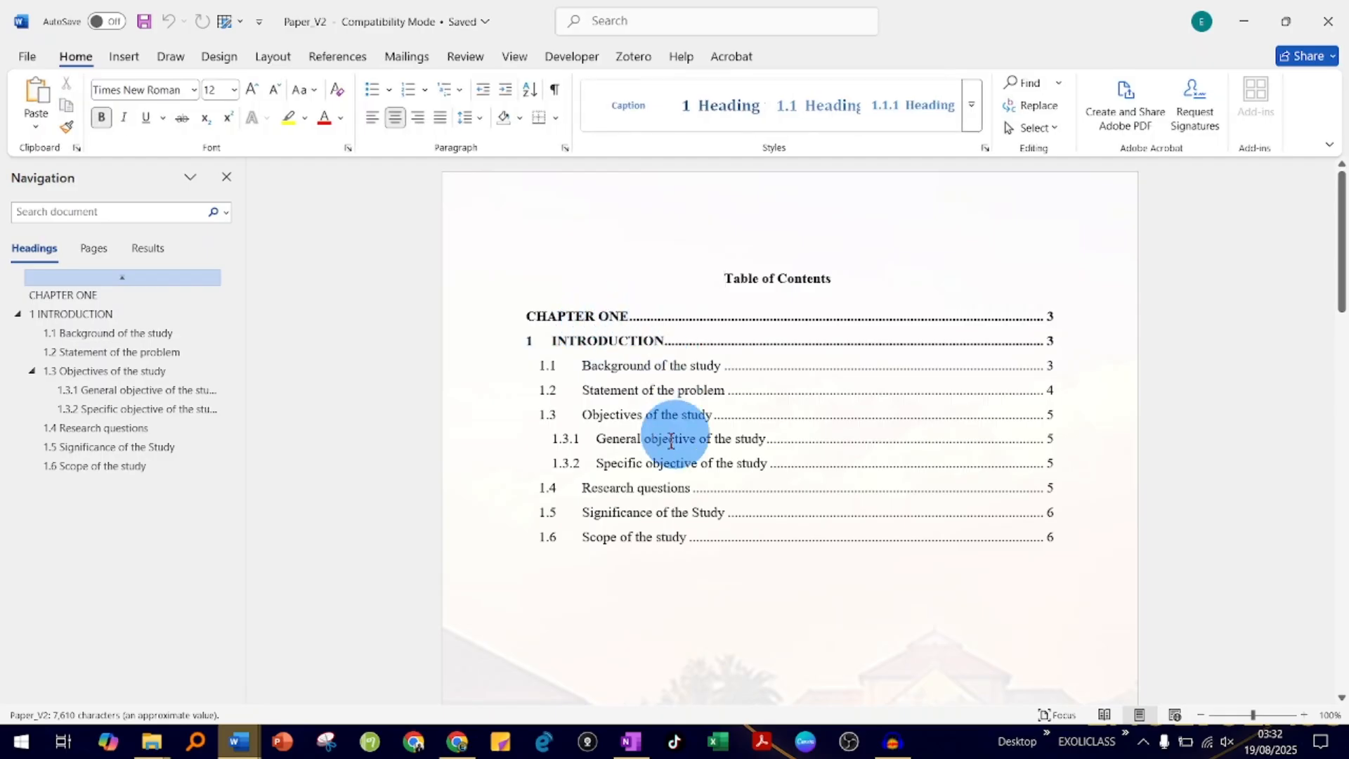
scroll(619, 532, "down", 10)
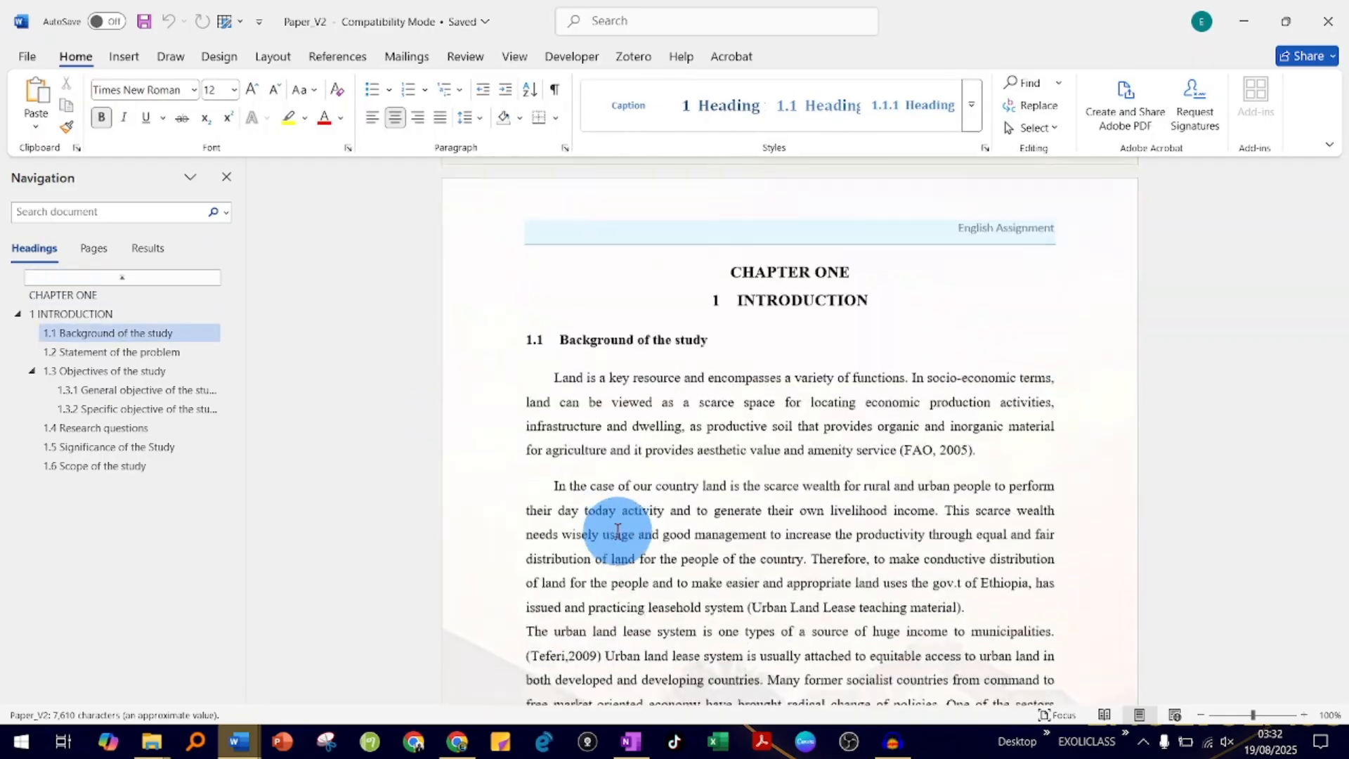
scroll(619, 533, "down", 2)
key("alt+Tab")
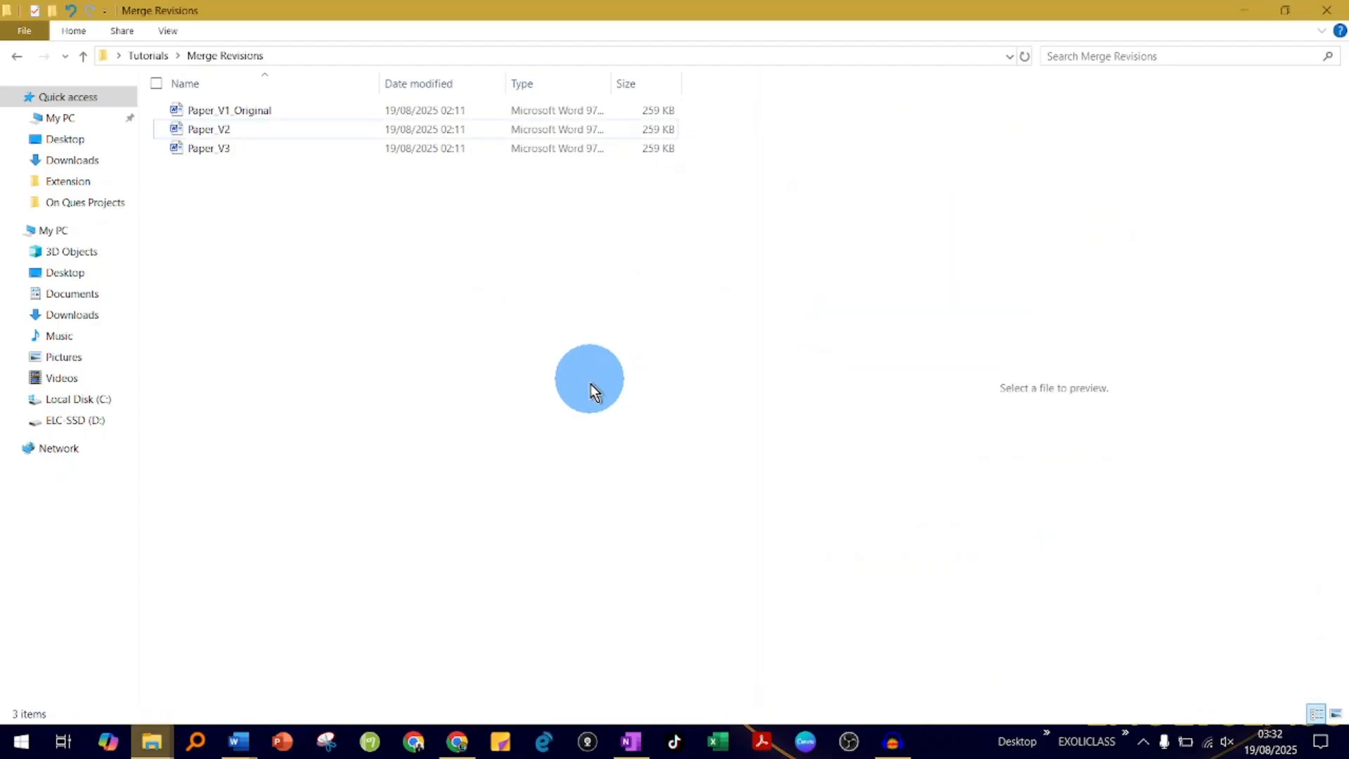
left_click(1334, 10)
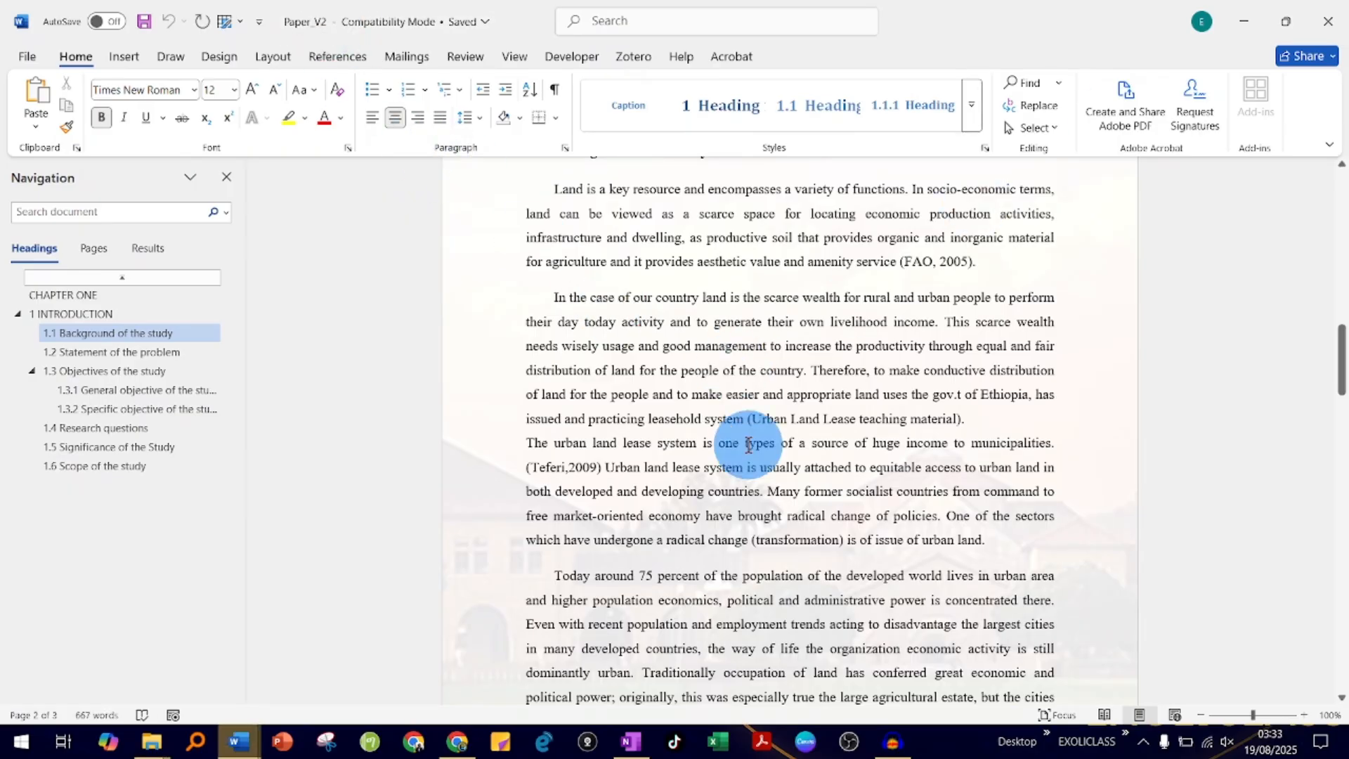
- Delete the first paragraph under 1.1 Background of the study, the one starting "Land is a key resource"
scroll(729, 441, "up", 7)
scroll(730, 441, "down", 3)
scroll(729, 441, "up", 10)
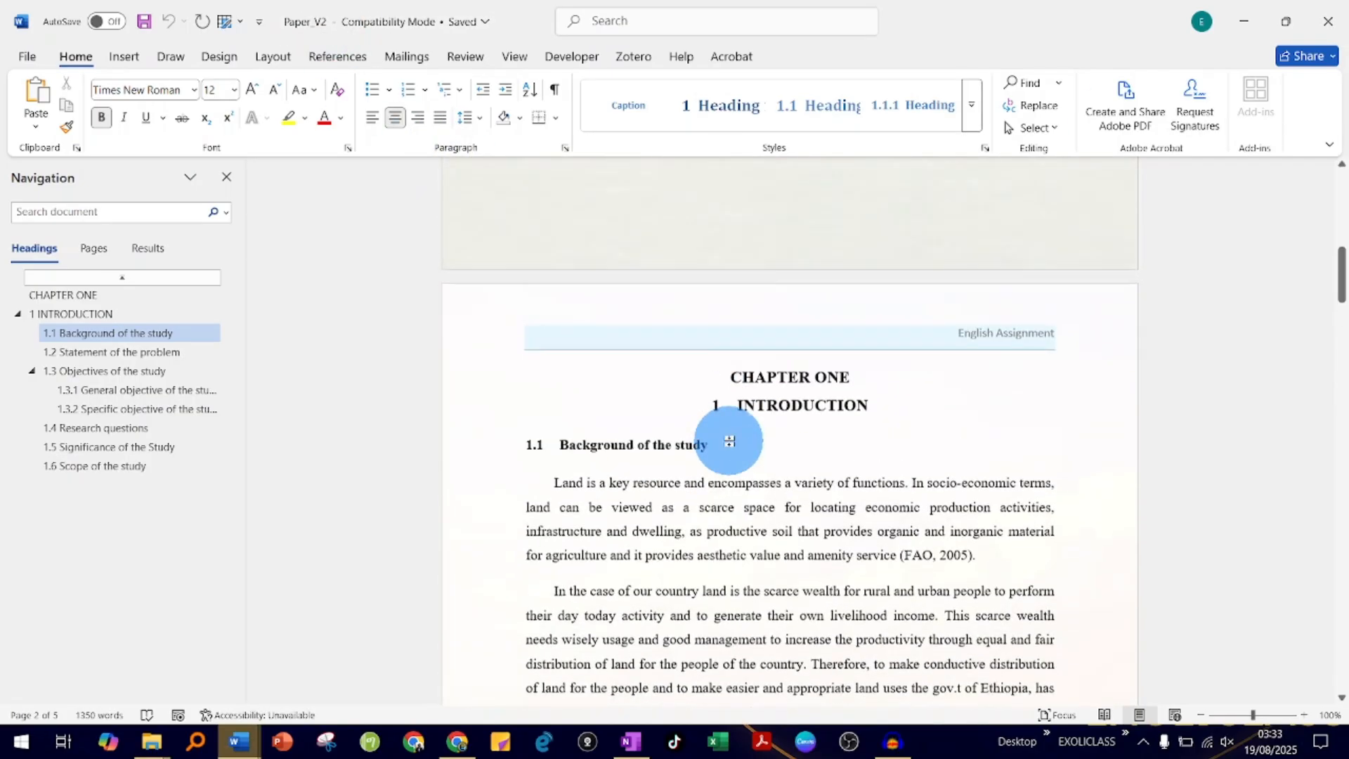
scroll(730, 442, "down", 10)
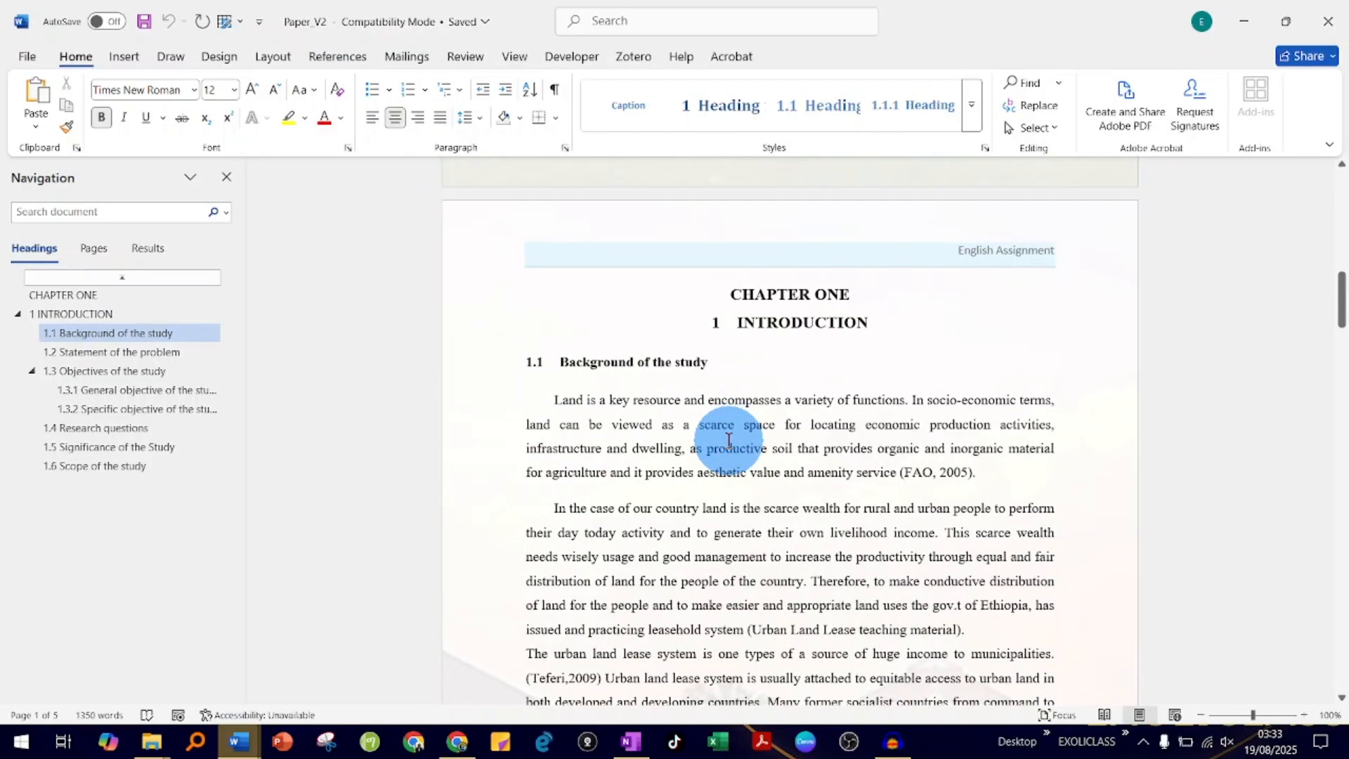
scroll(729, 441, "up", 1)
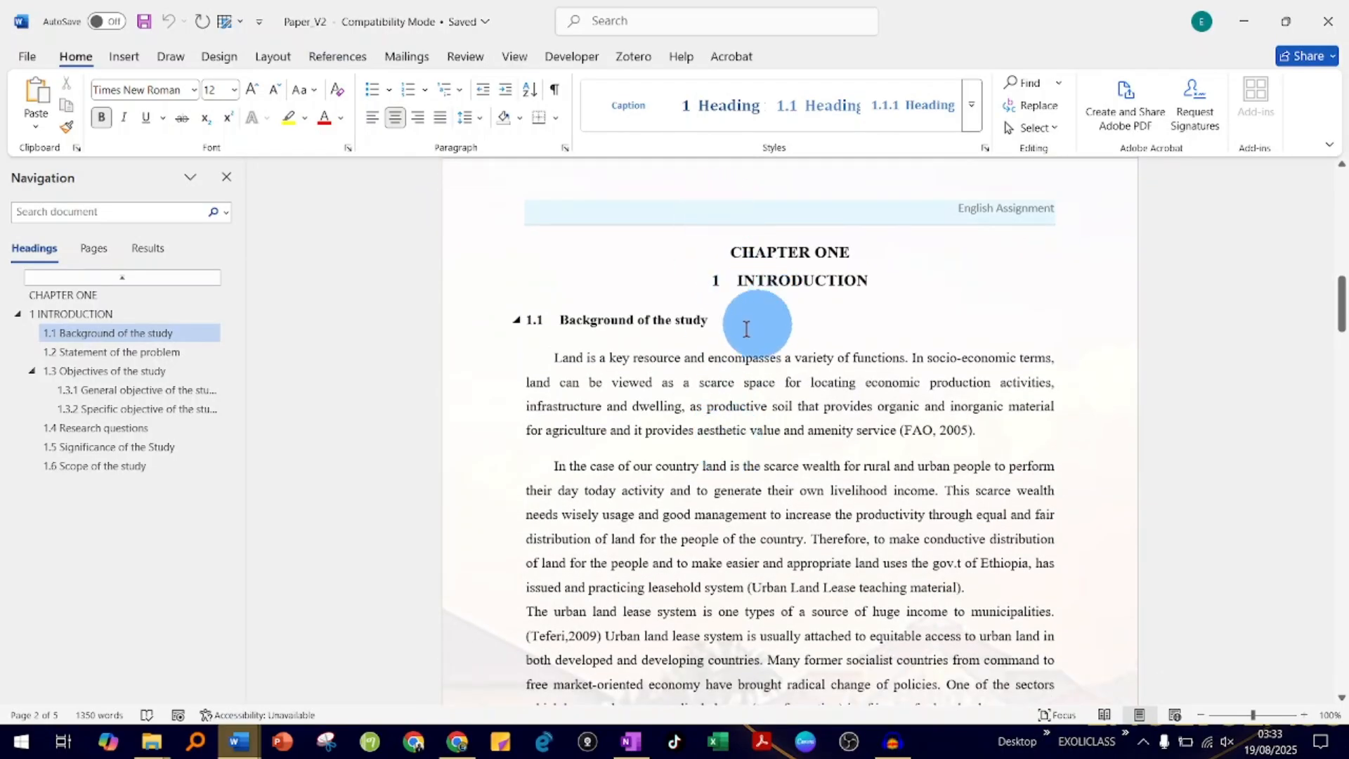
left_click_drag(553, 364, 968, 422)
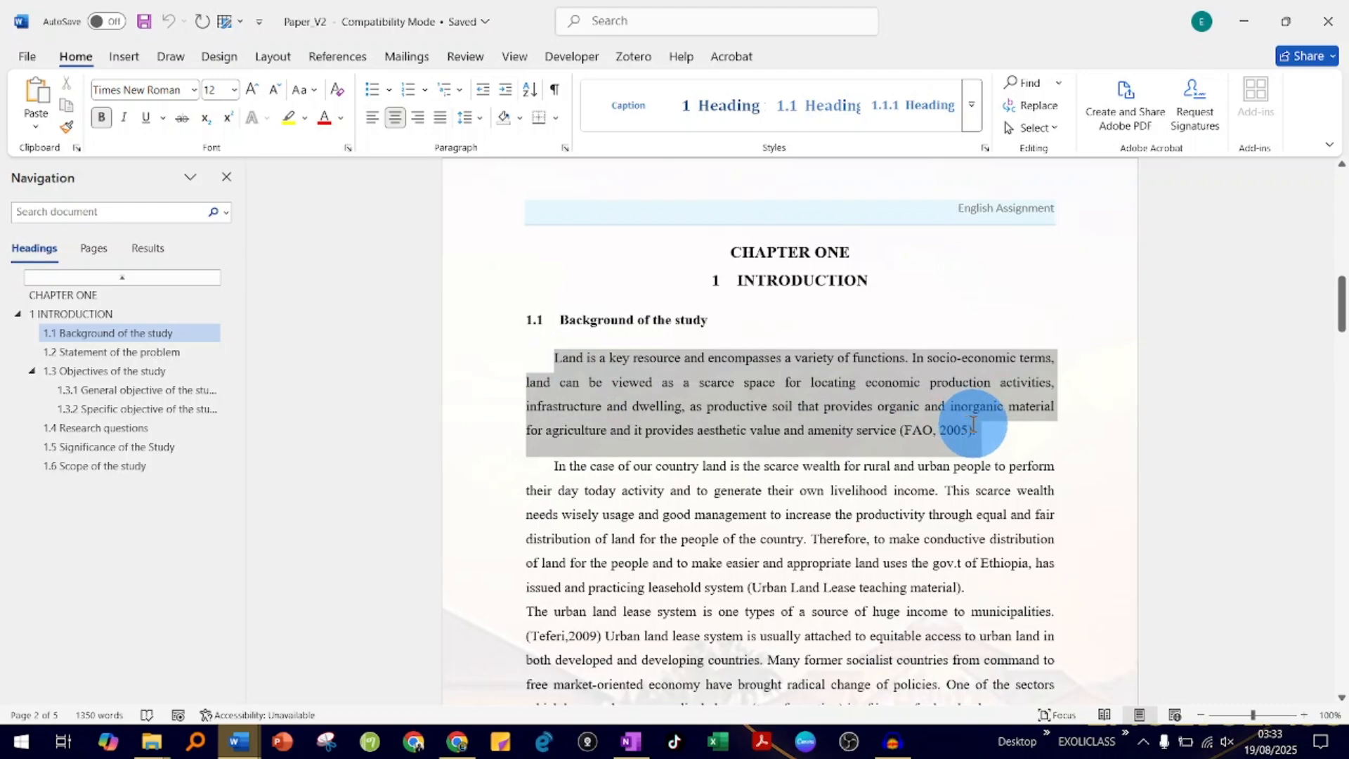
key("Delete")
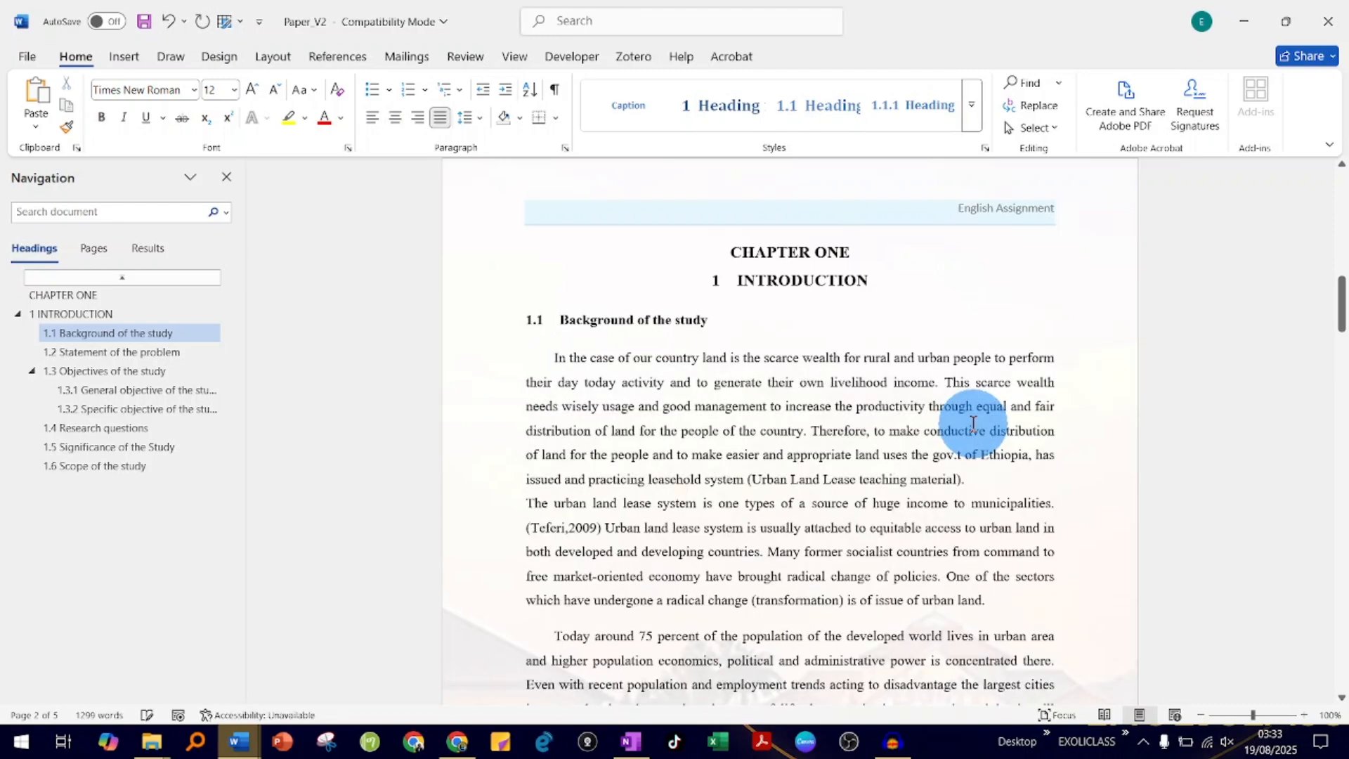
- Move the sentence "Today around 75 percent of the population..." from the start to the end of its paragraph
scroll(808, 527, "down", 3)
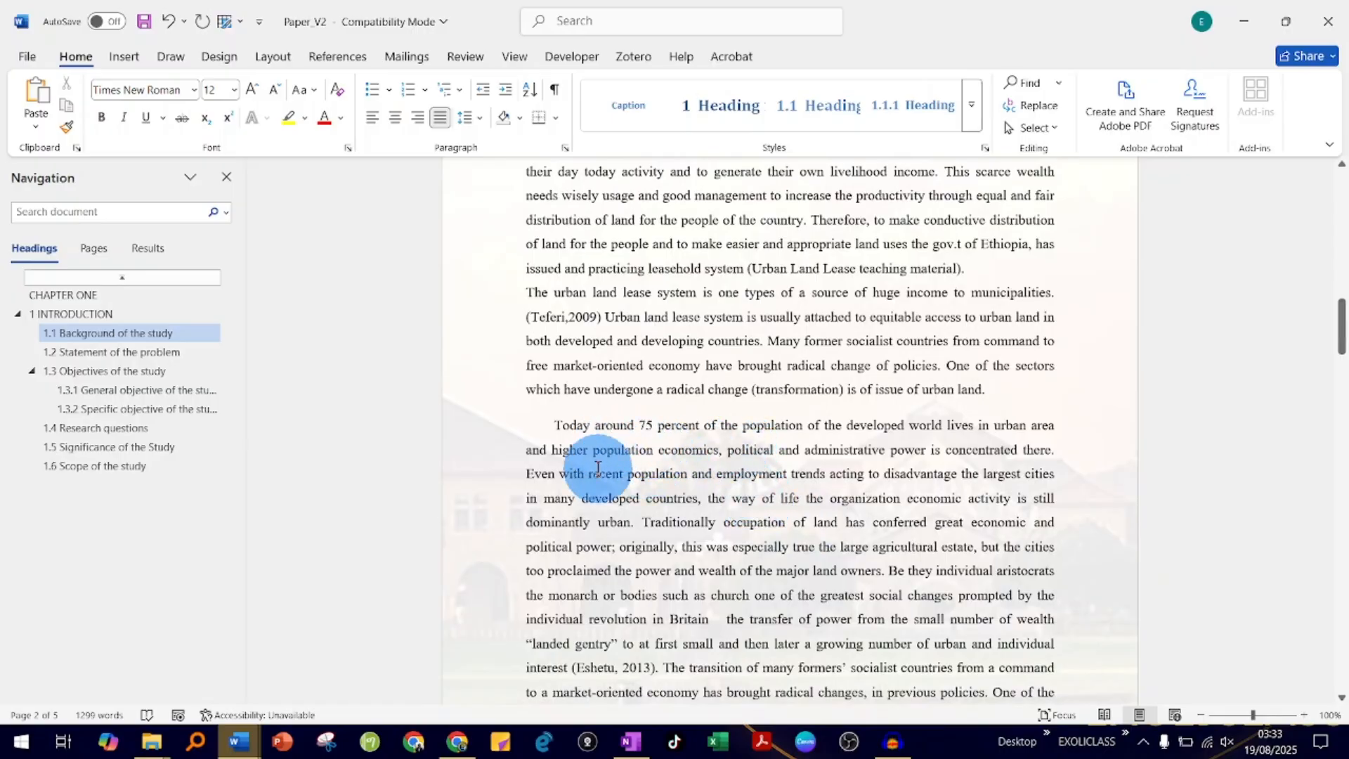
scroll(596, 466, "down", 2)
scroll(596, 470, "down", 1)
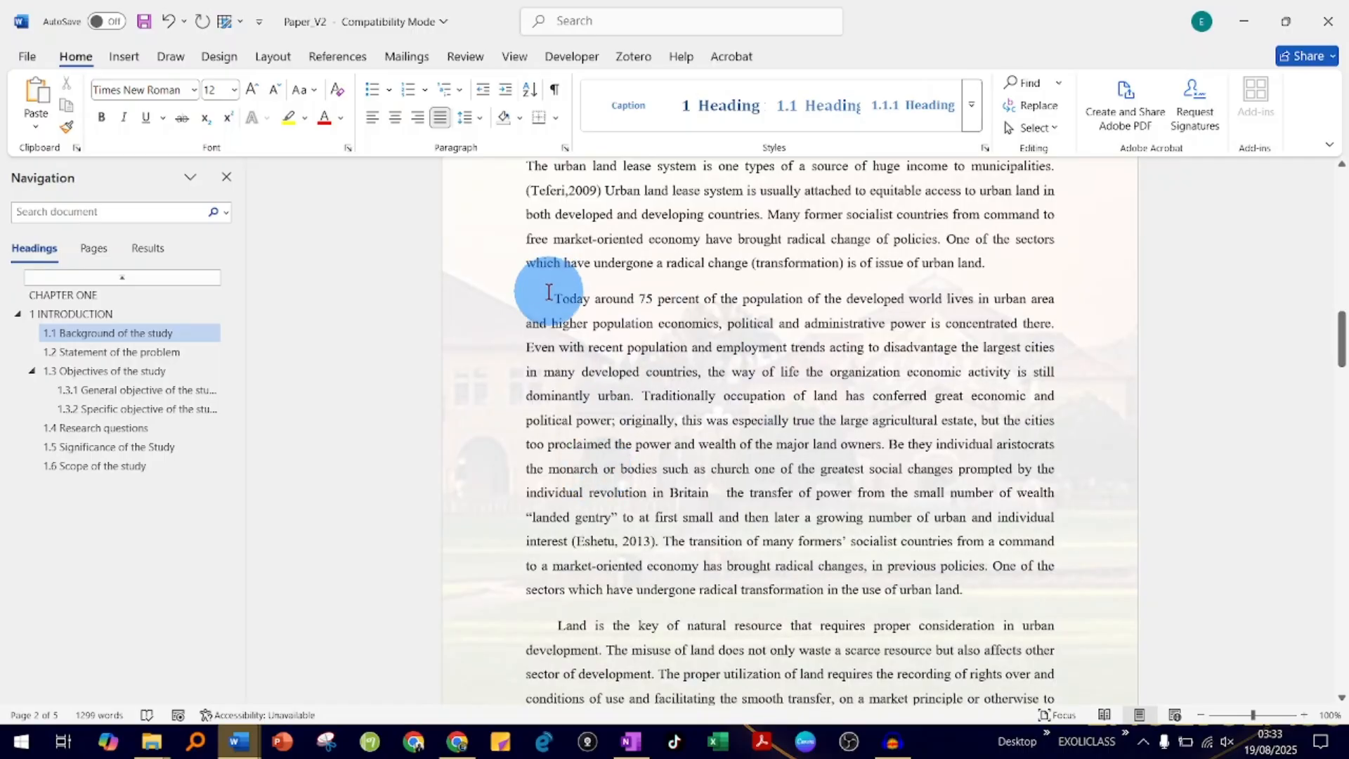
left_click_drag(554, 299, 1056, 323)
left_click_drag(764, 313, 1003, 605)
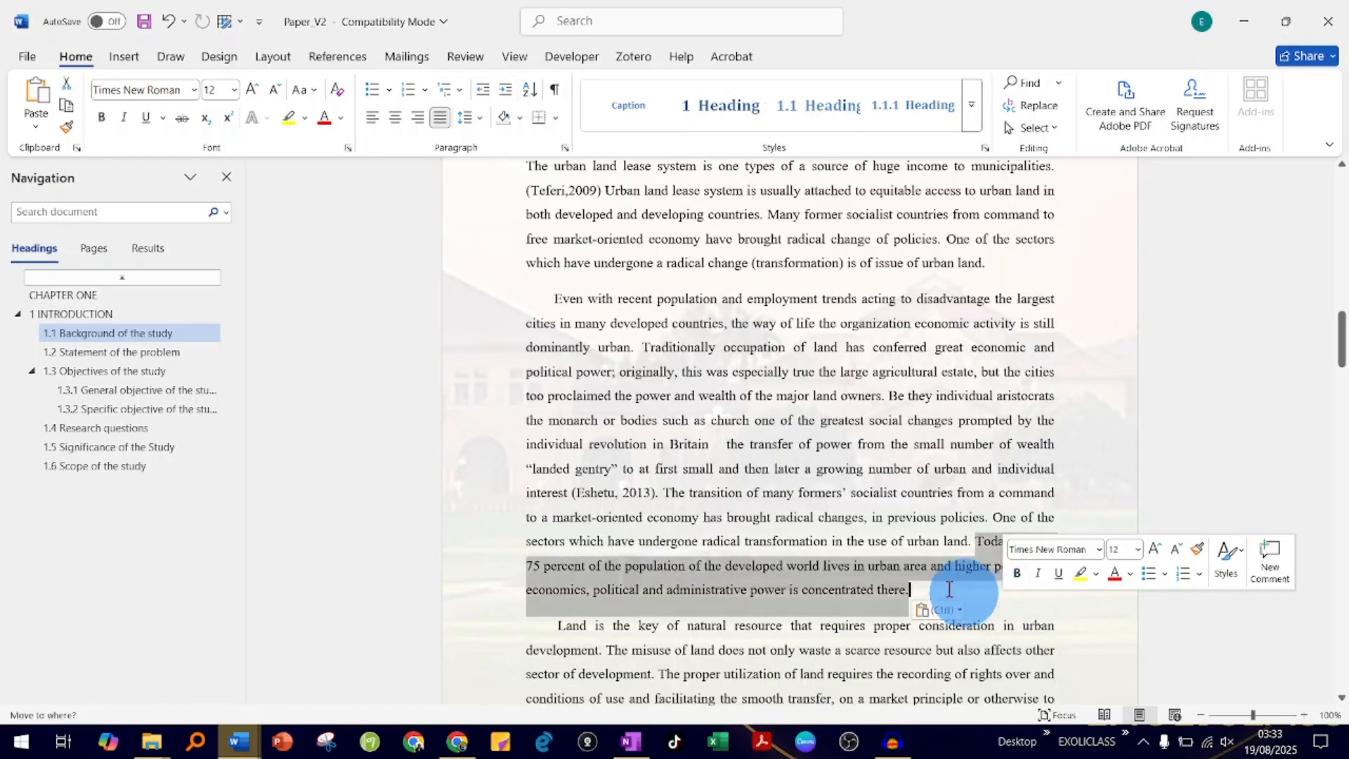
left_click(829, 514)
- Change the font colour of the sentence "Today around 75 percent of the population..." at the paragraph's end to red
scroll(837, 509, "down", 2)
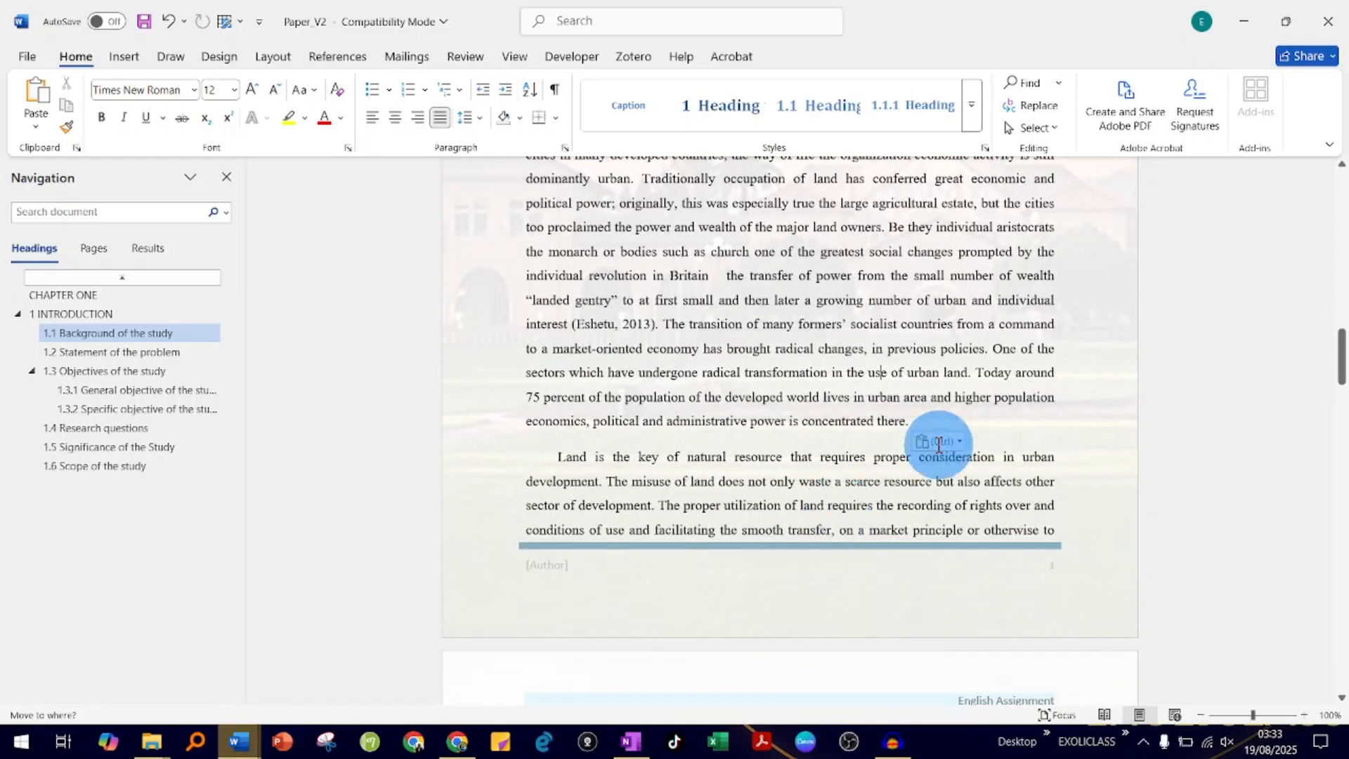
left_click_drag(979, 375, 948, 417)
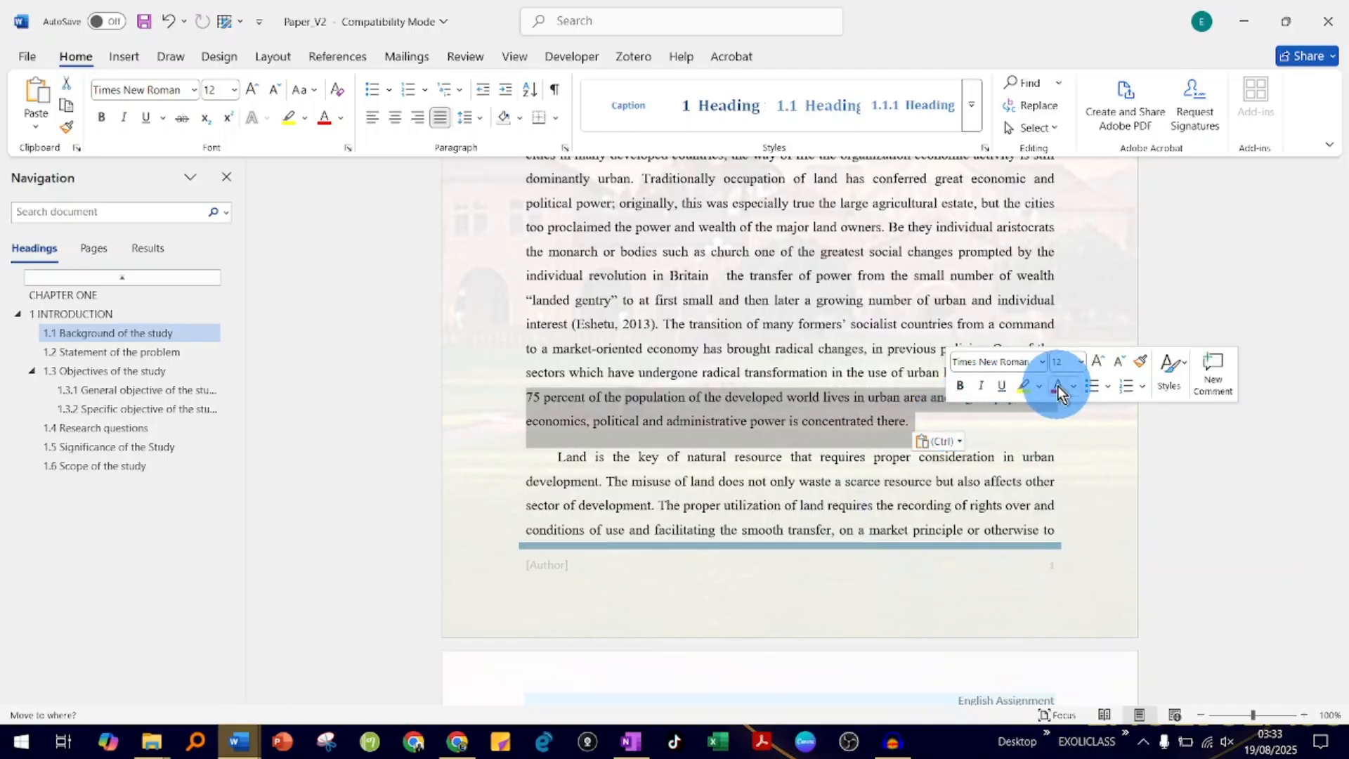
left_click(1057, 386)
left_click(796, 351)
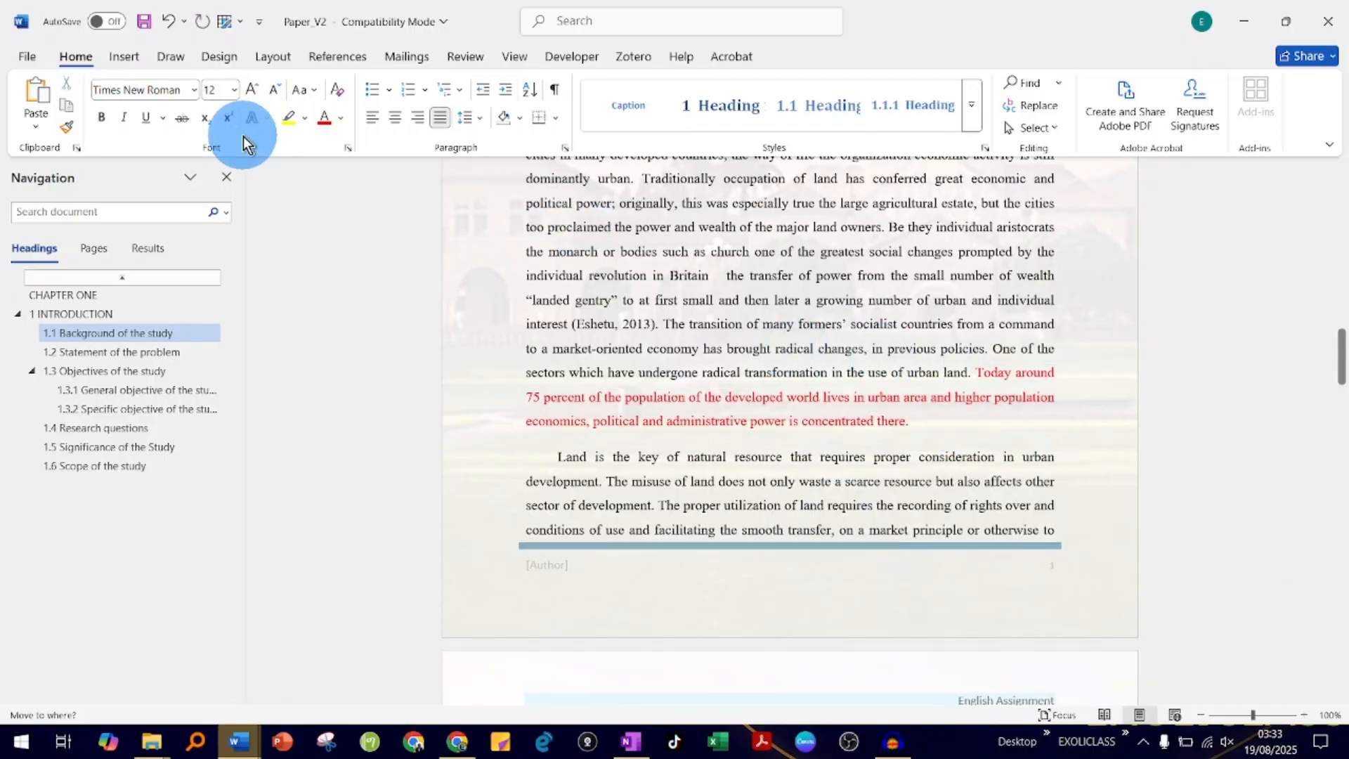
- Save and close Paper_V2, and close Document12 without saving it
left_click(144, 22)
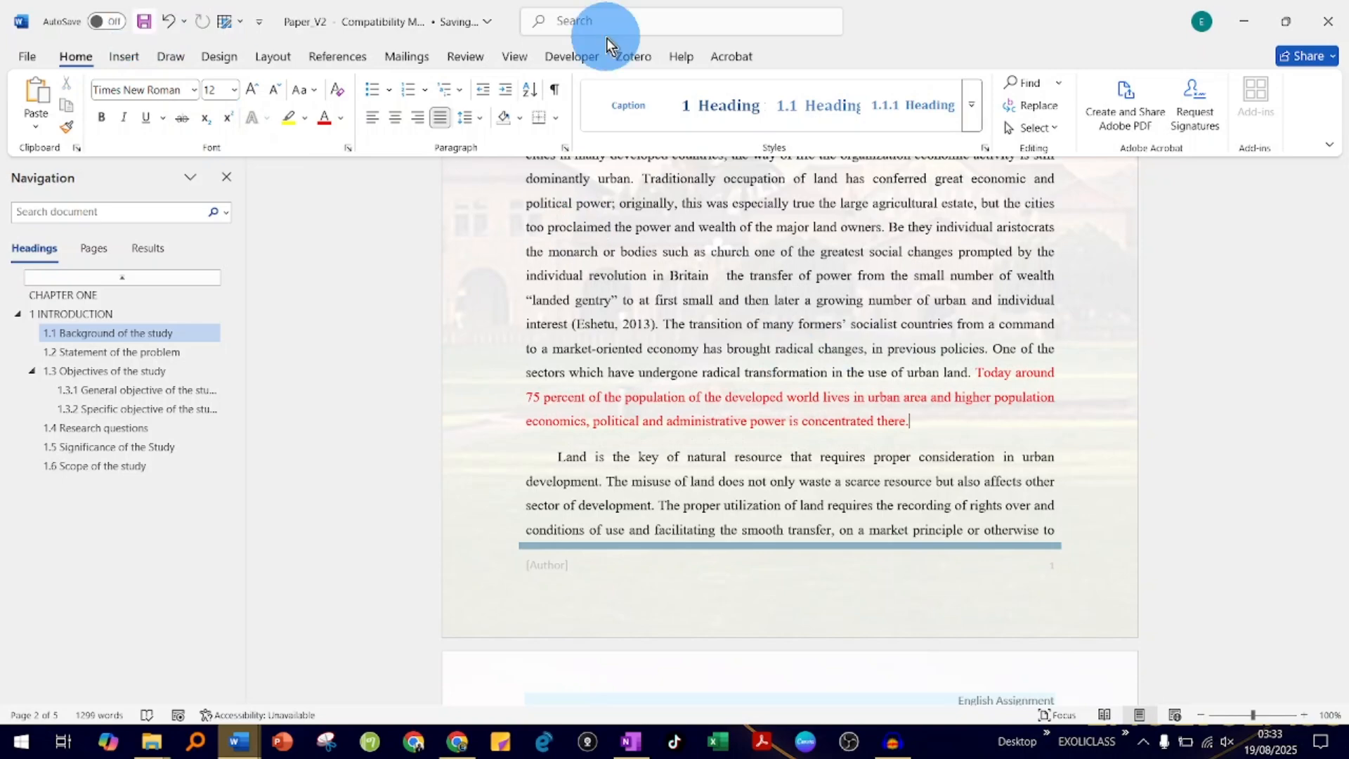
left_click(1334, 13)
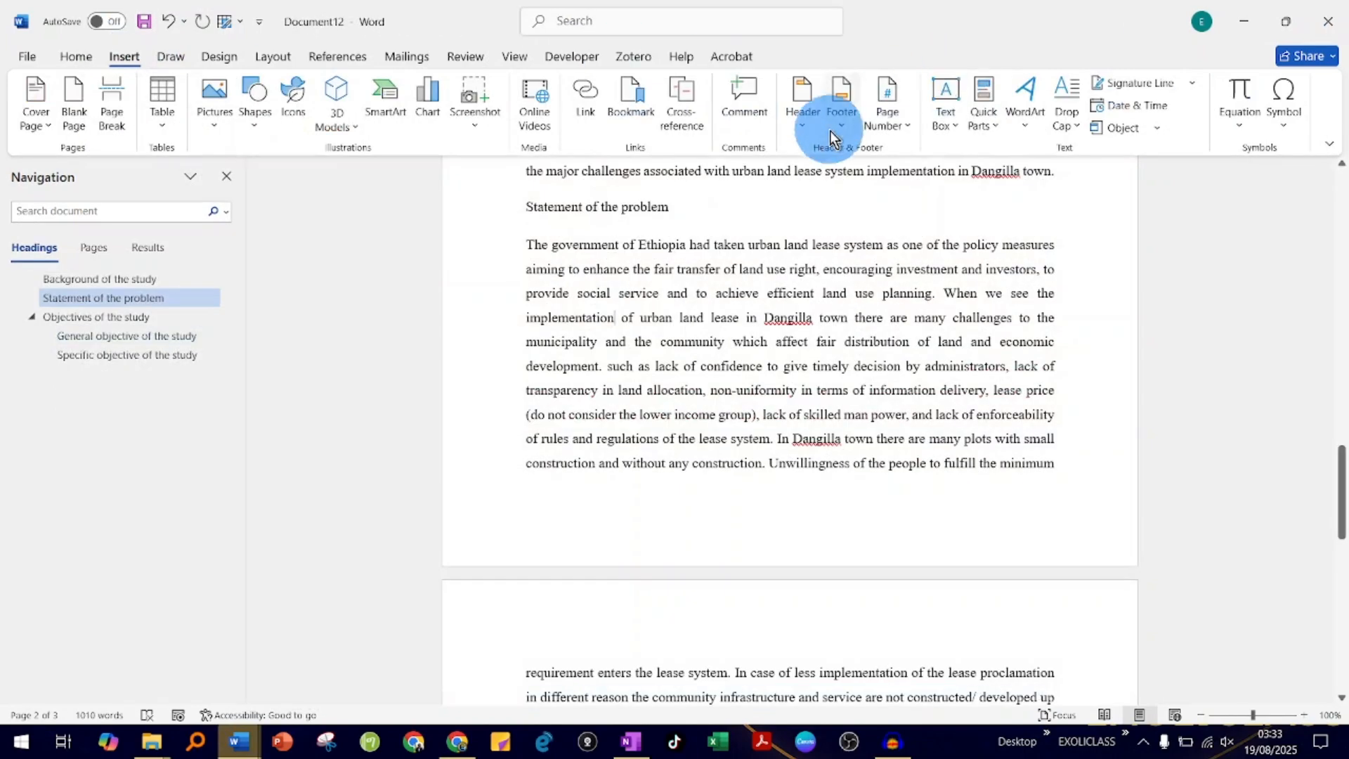
left_click(1328, 21)
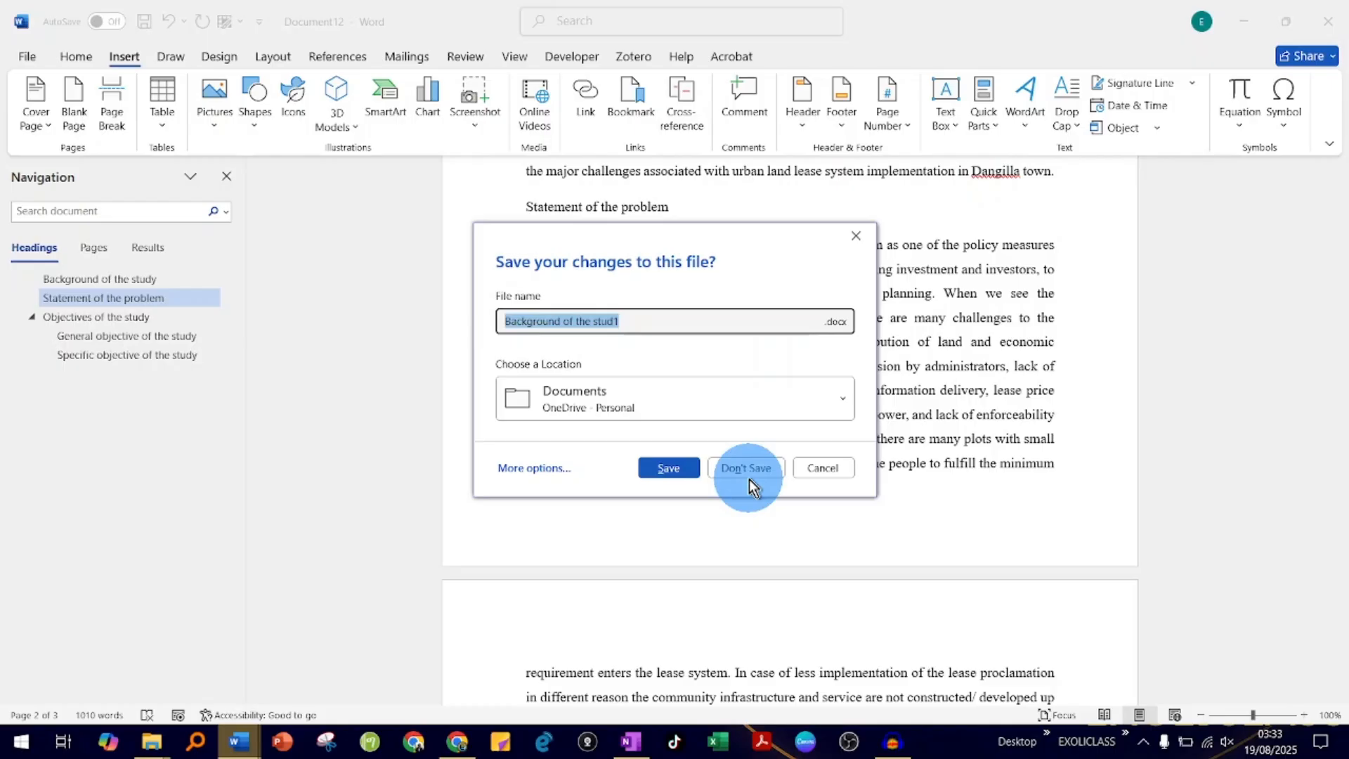
left_click(749, 470)
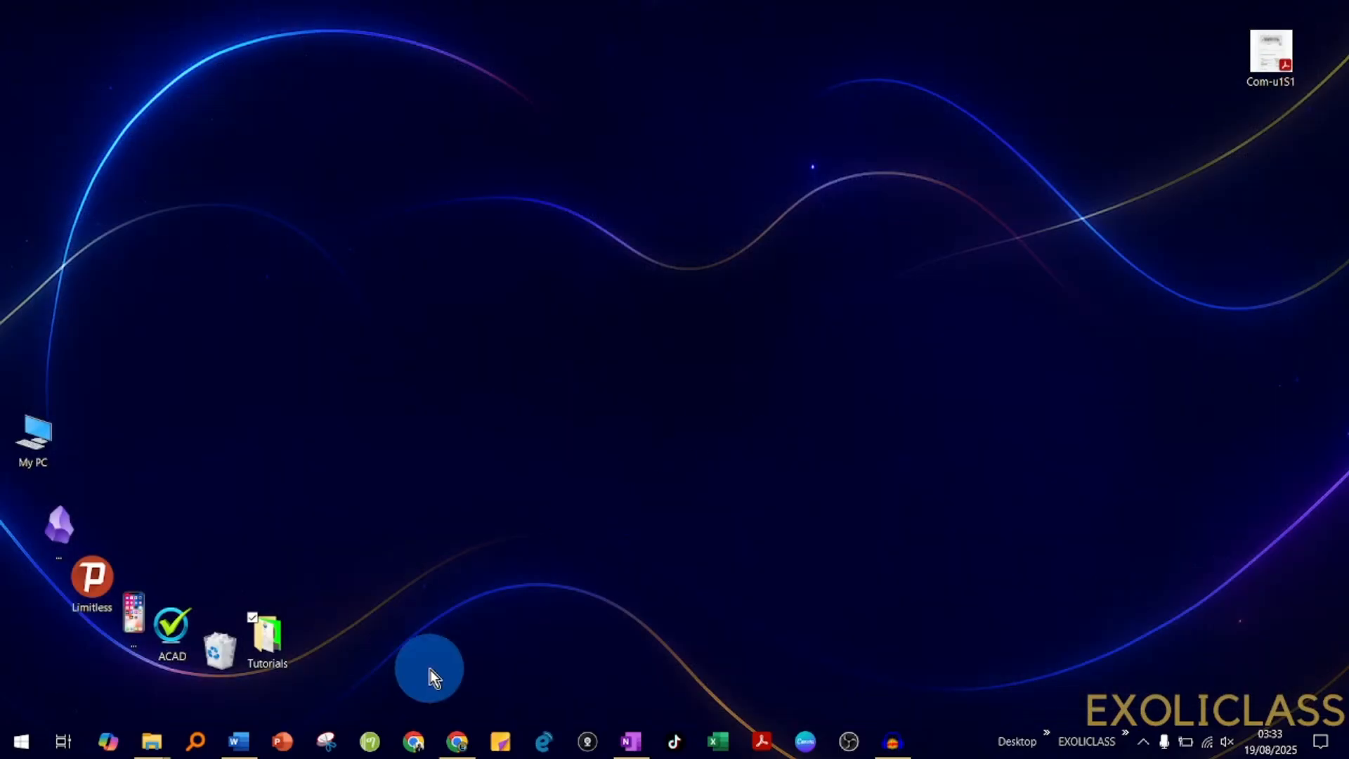
- Close the Merge Divided parts folder window and open Paper_V3 from the Merge Revisions folder
left_click(152, 742)
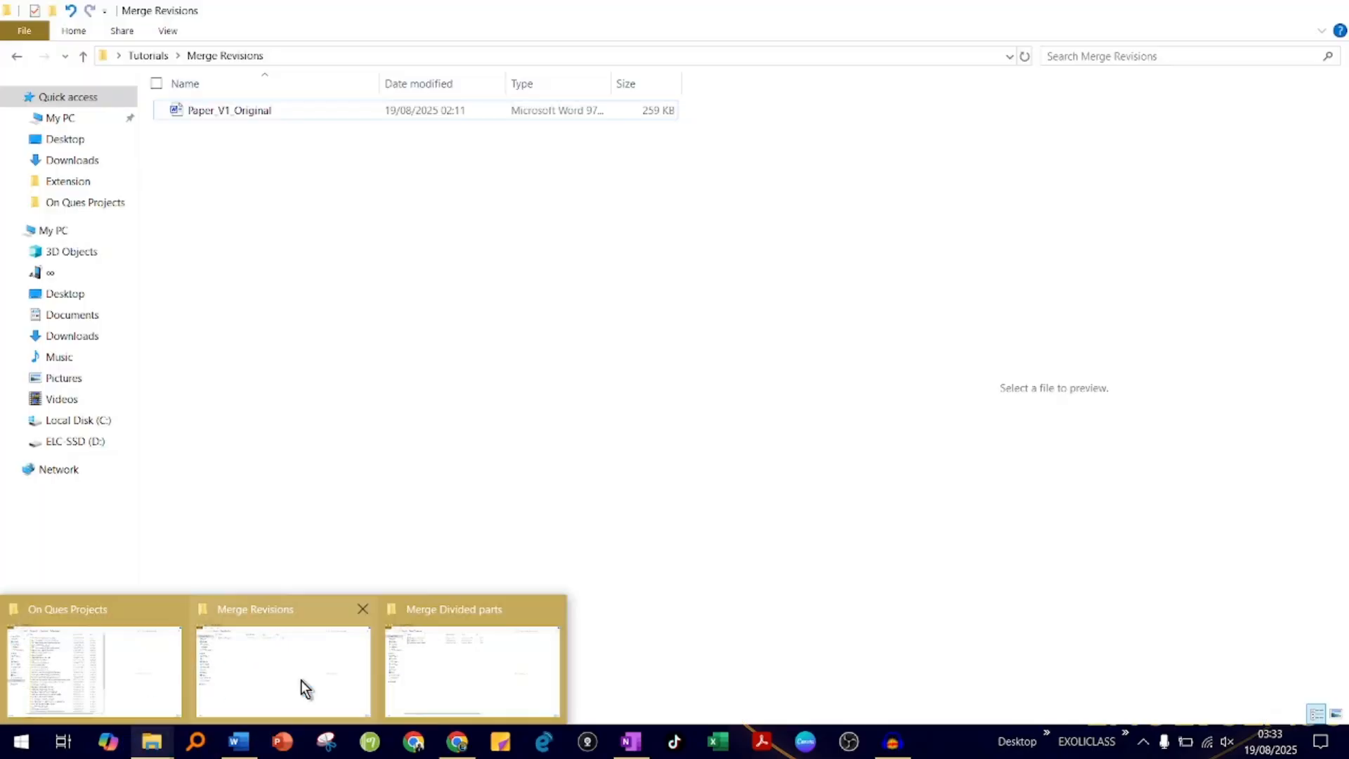
mouse_move(470, 638)
left_click(552, 608)
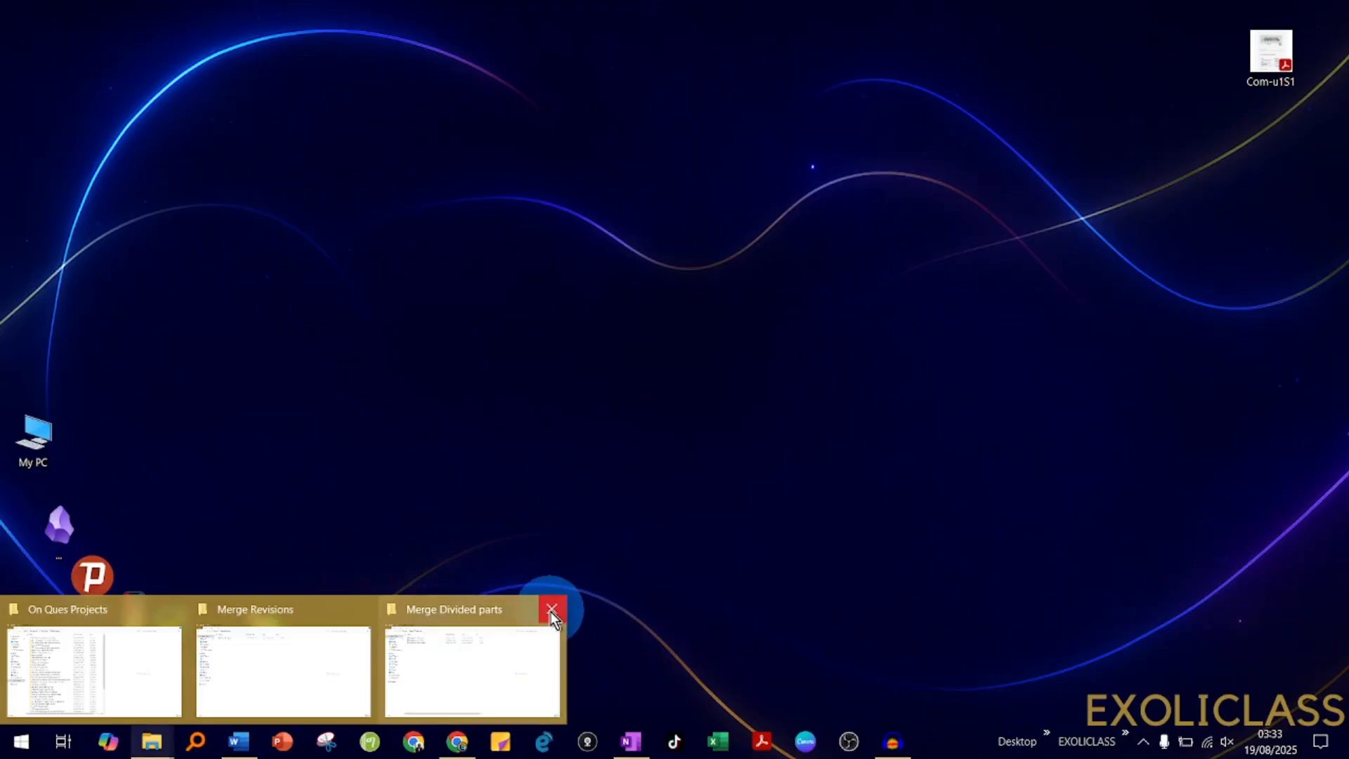
mouse_move(355, 616)
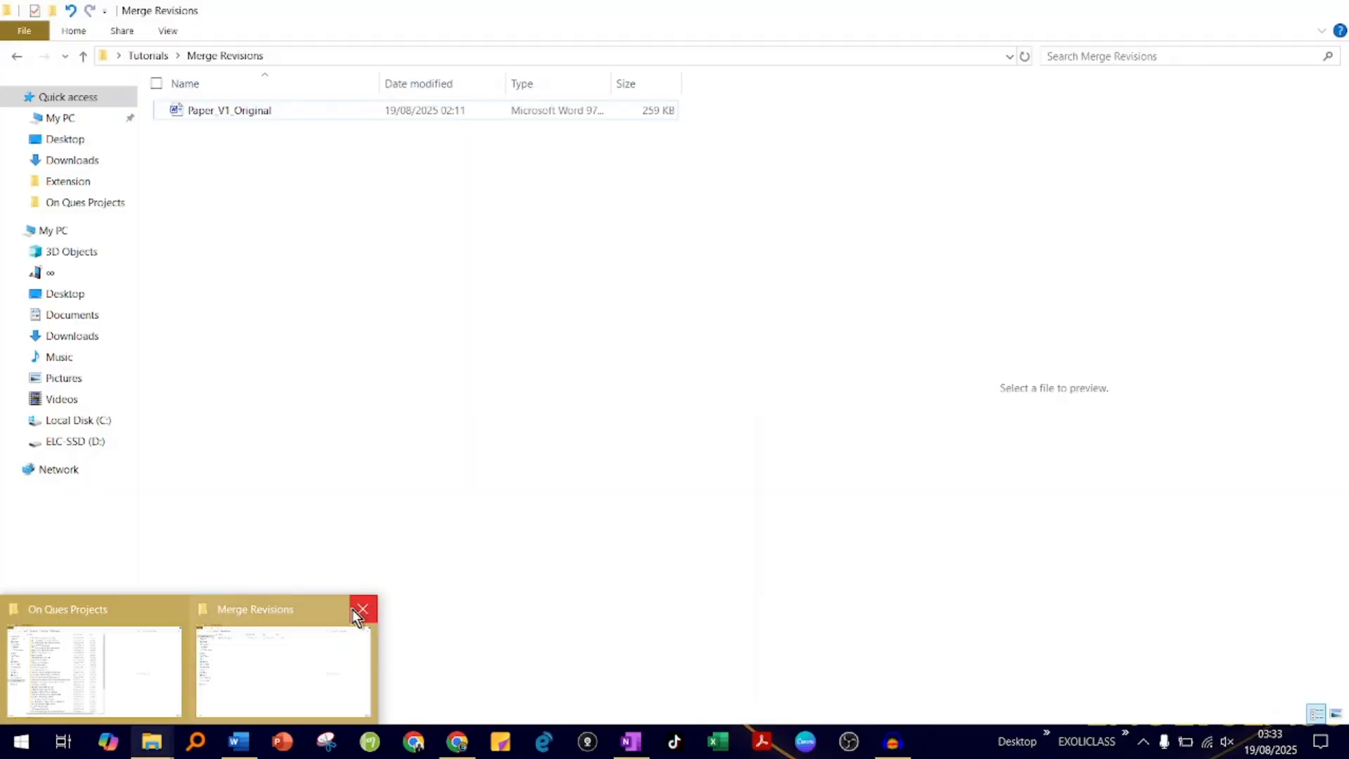
left_click(281, 637)
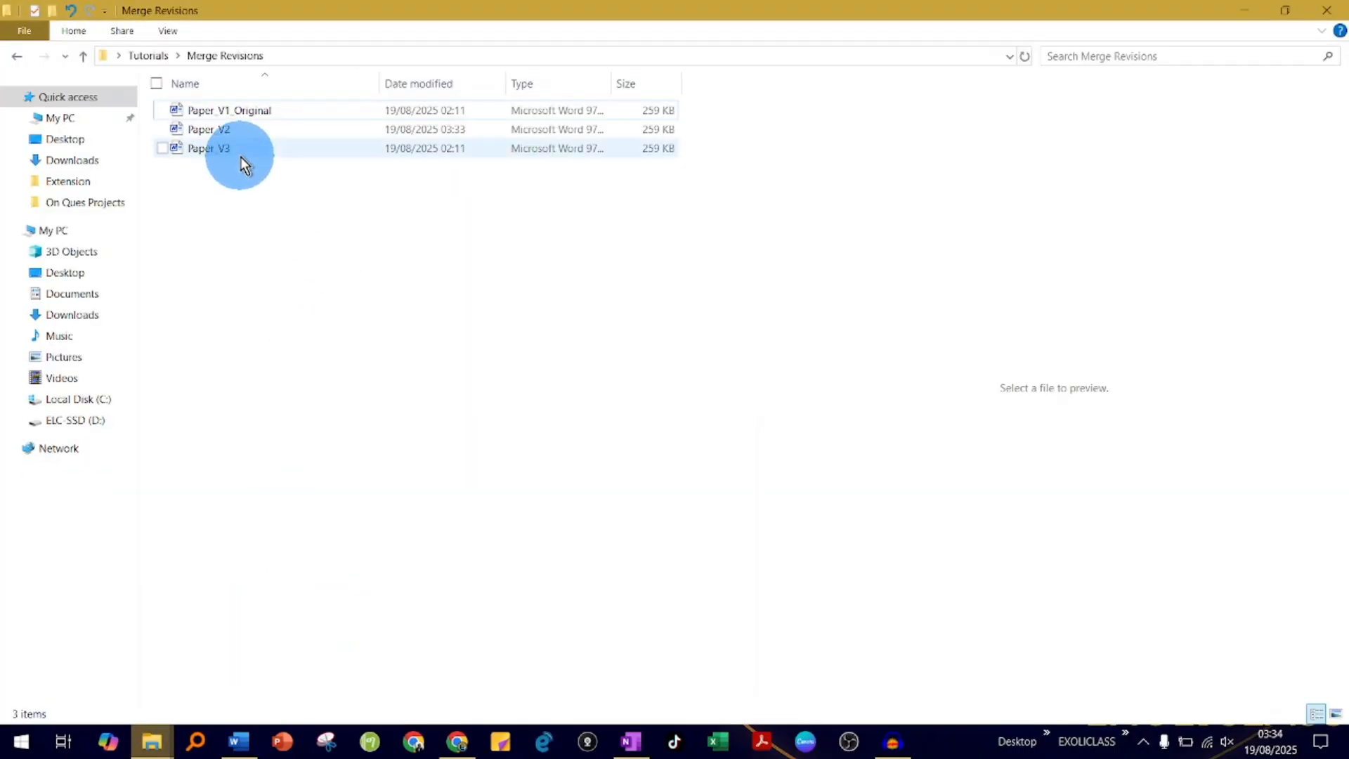
left_click(241, 156)
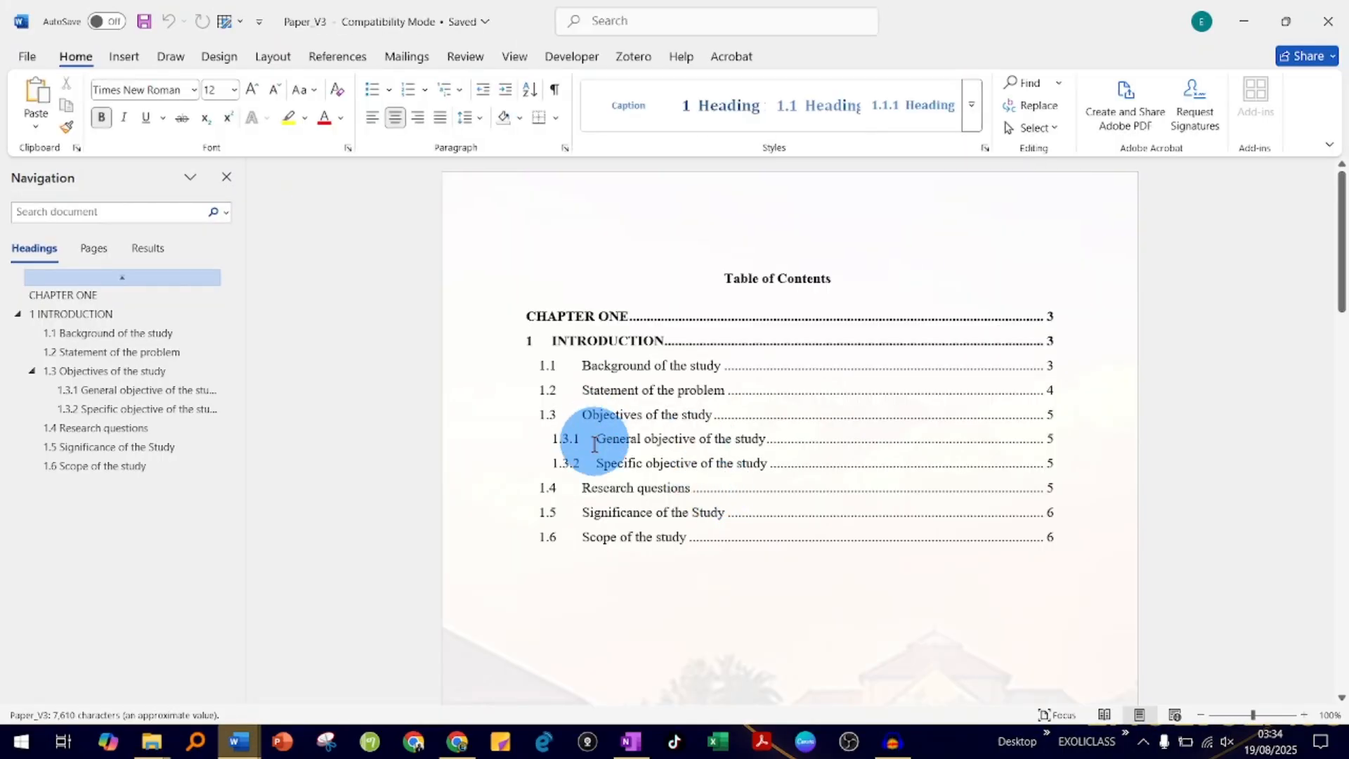
- Look through section 1.1 of Paper_V3, check the paper versions in the Merge Revisions folder, and return to Paper_V3
scroll(777, 571, "down", 5)
scroll(777, 570, "down", 8)
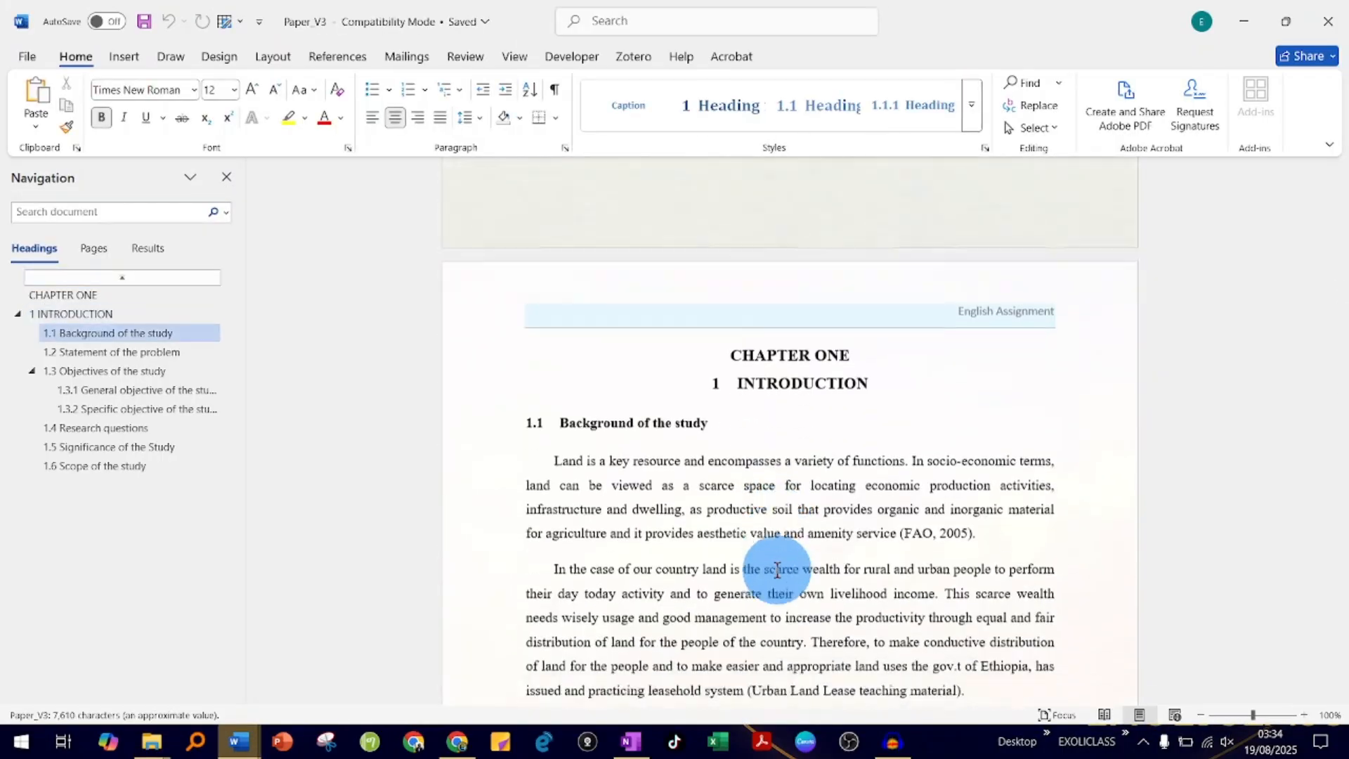
scroll(777, 570, "down", 10)
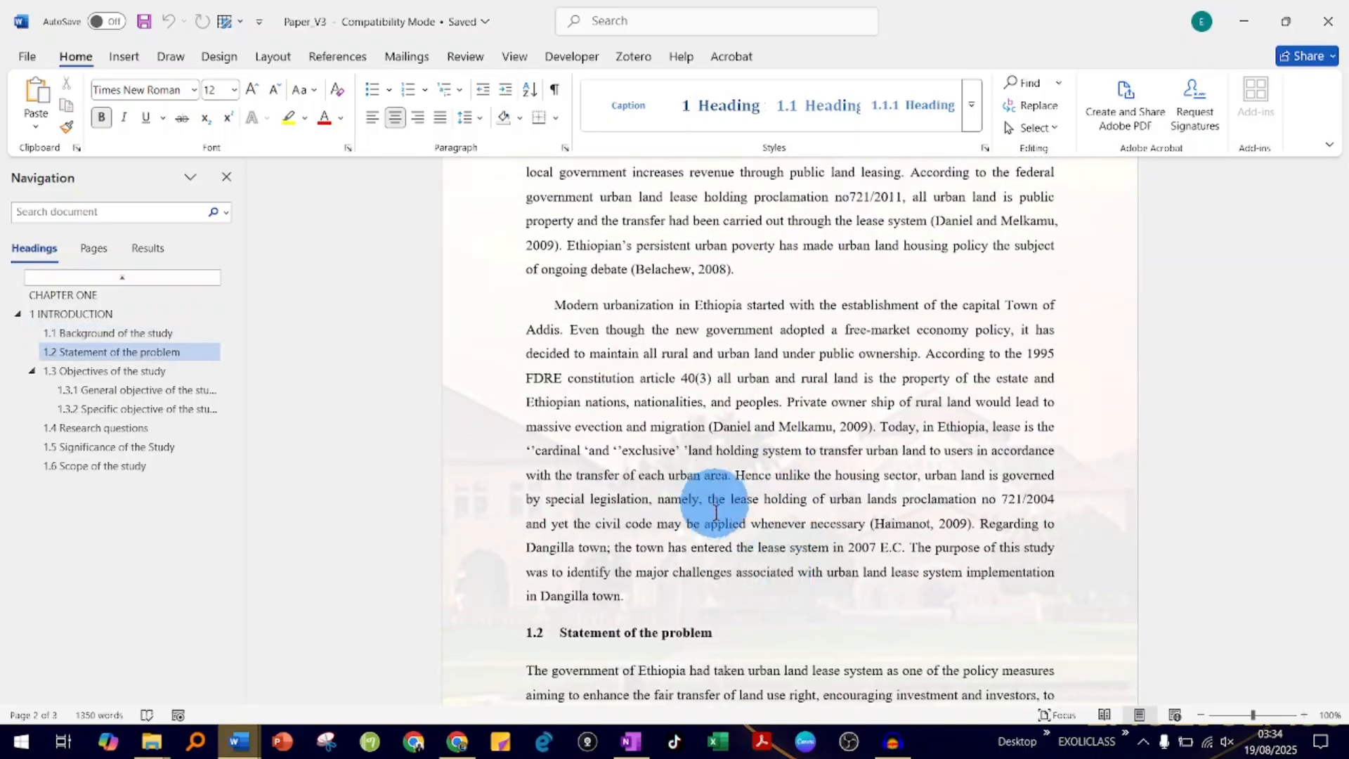
left_click_drag(633, 596, 1315, 9)
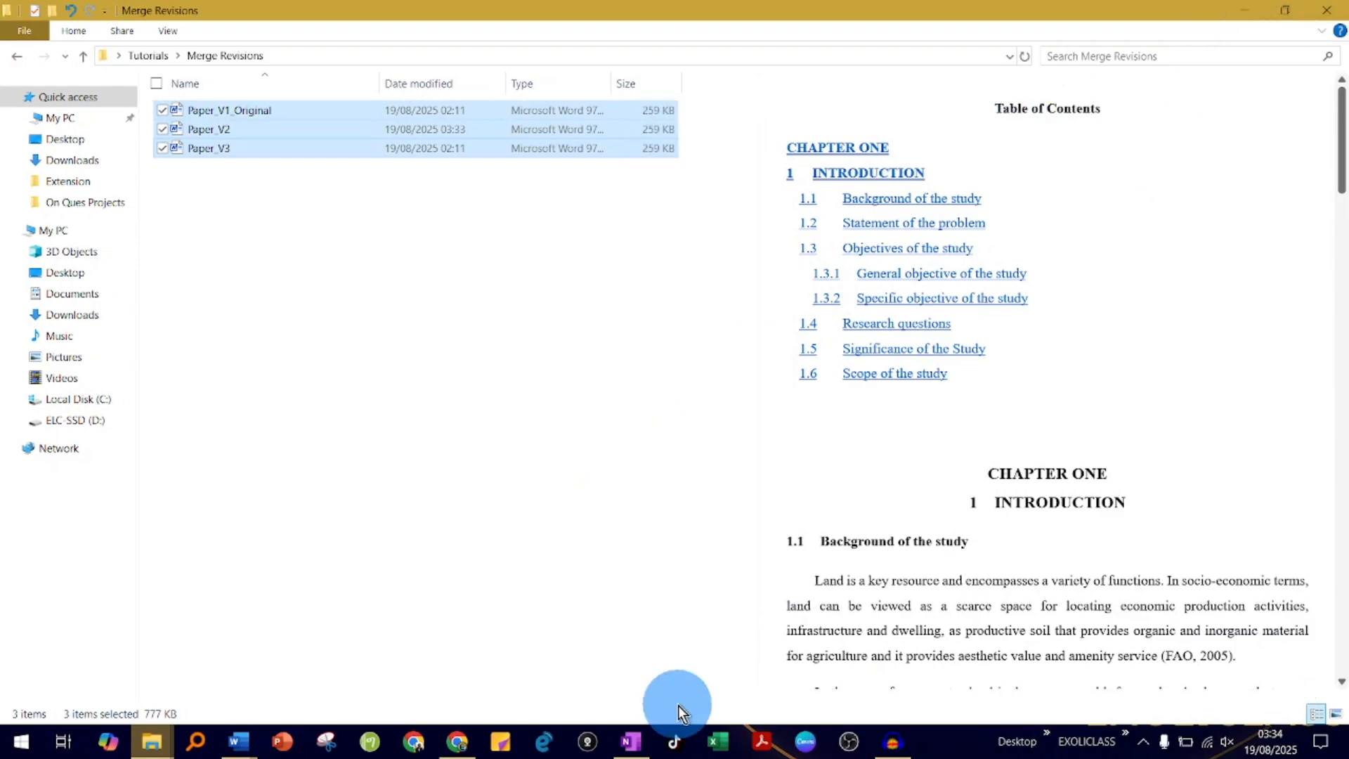
mouse_move(235, 742)
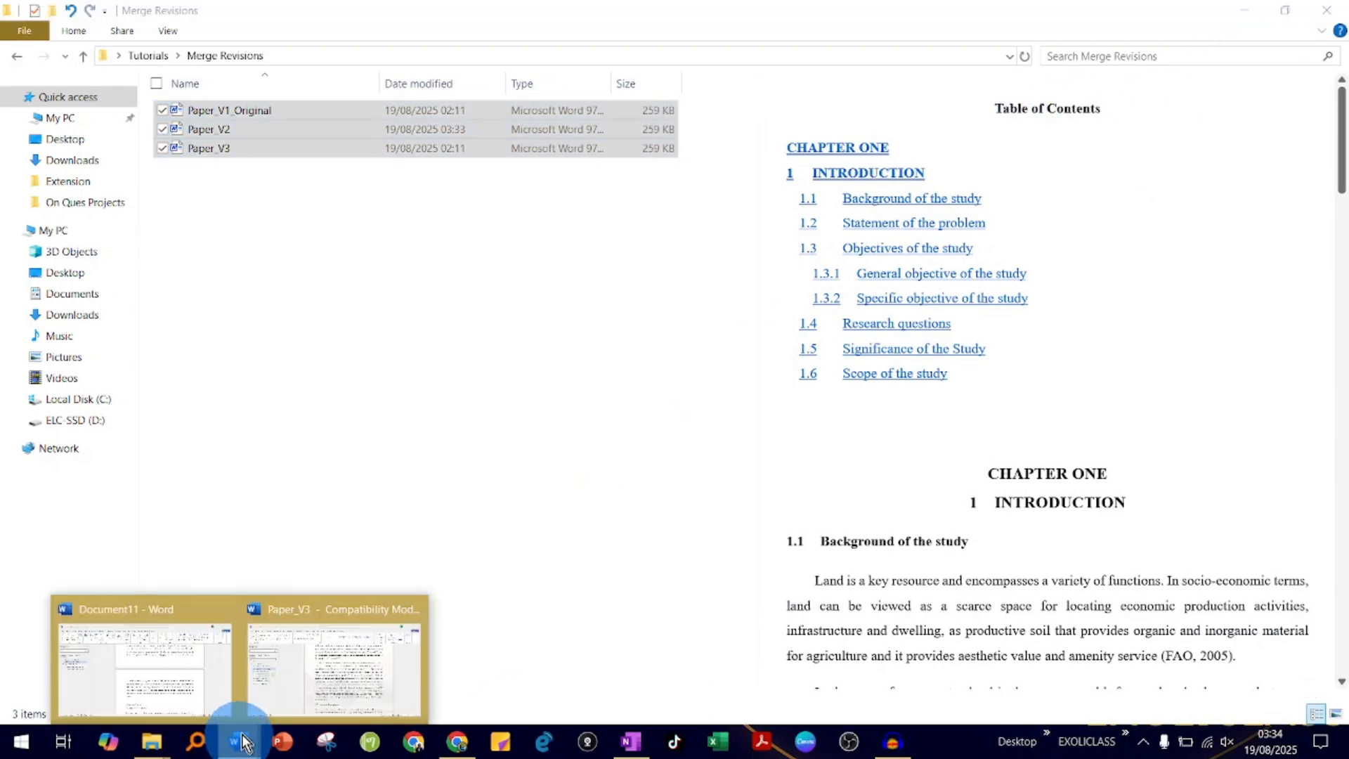
left_click(340, 656)
- Reword the last paragraph of 1.1 Background of the study to begin "In Ethiopia Modern urbanization started" by moving "Modern urbanization" and capitalizing "In"
left_click(757, 441)
scroll(709, 483, "down", 3)
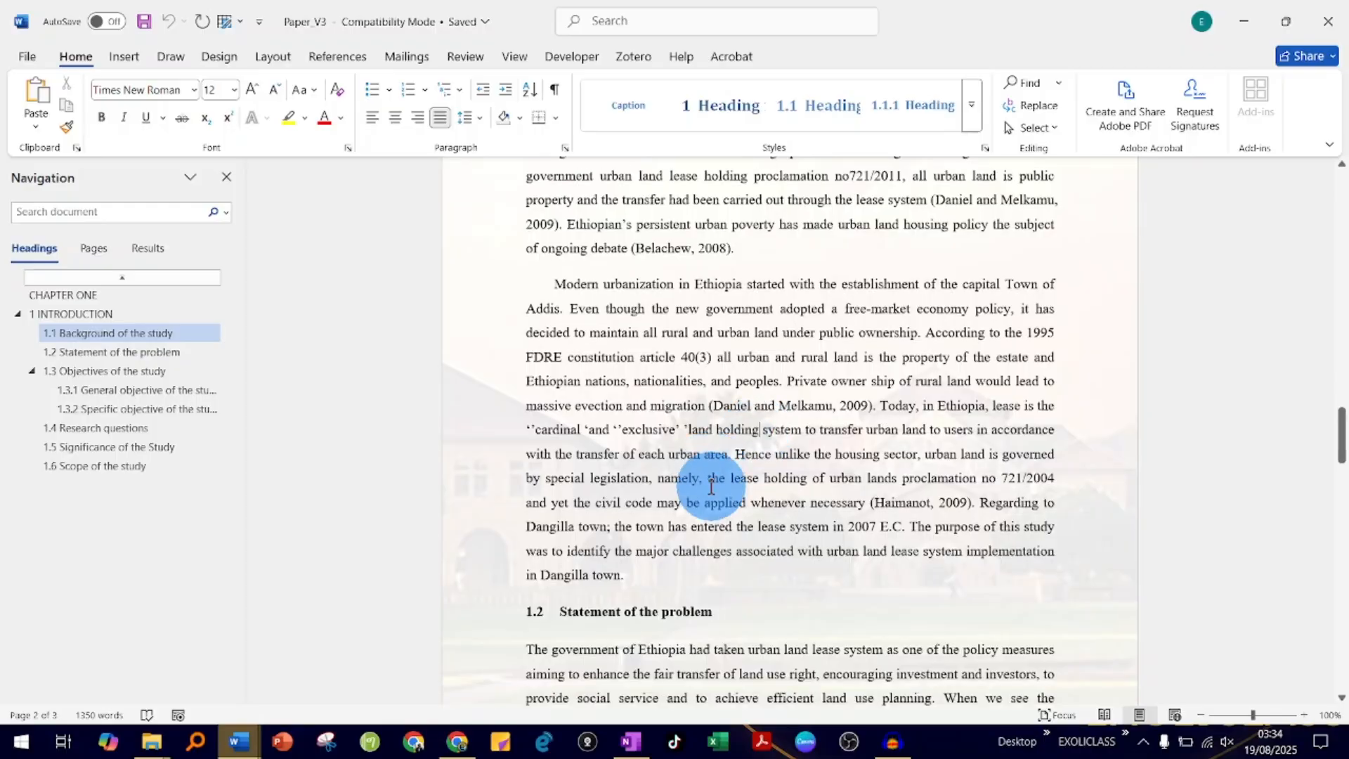
scroll(711, 487, "down", 3)
scroll(711, 487, "up", 6)
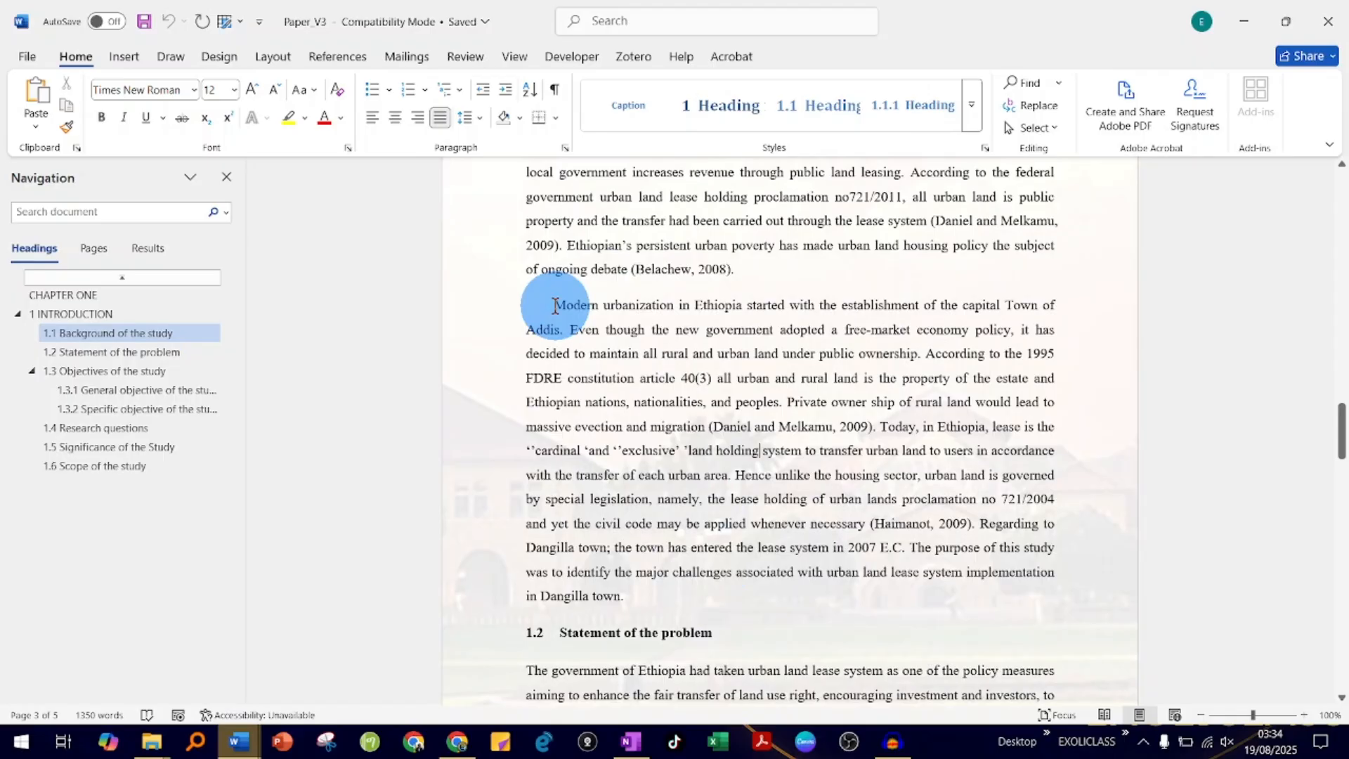
left_click_drag(555, 305, 925, 357)
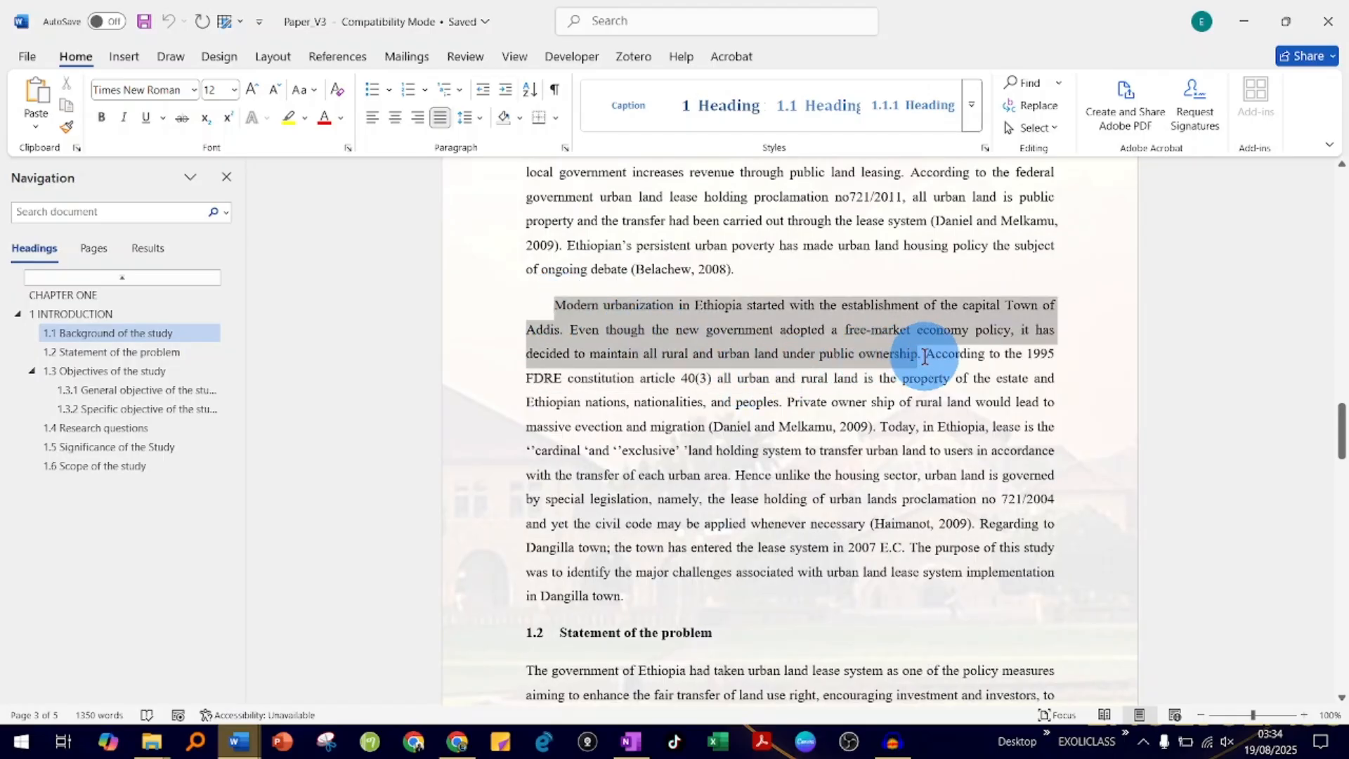
left_click(744, 355)
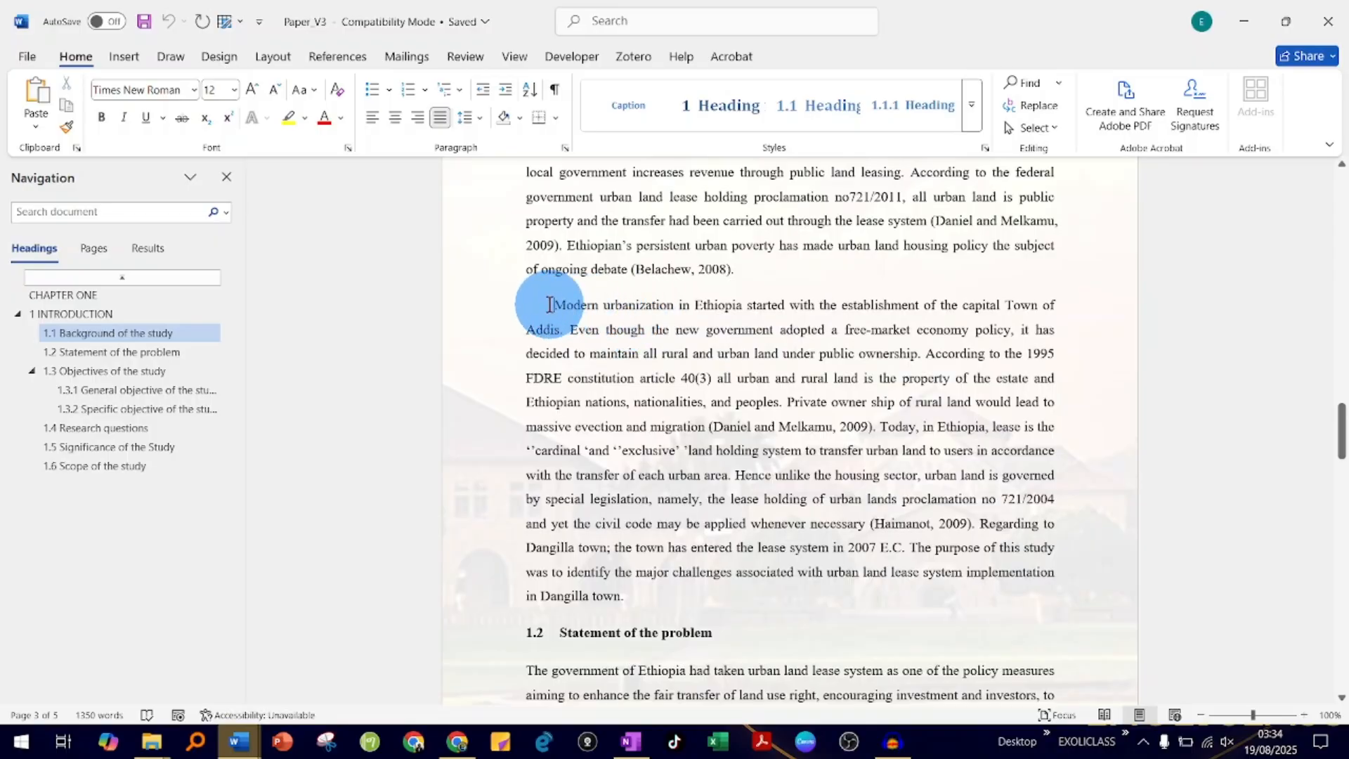
left_click_drag(550, 304, 745, 316)
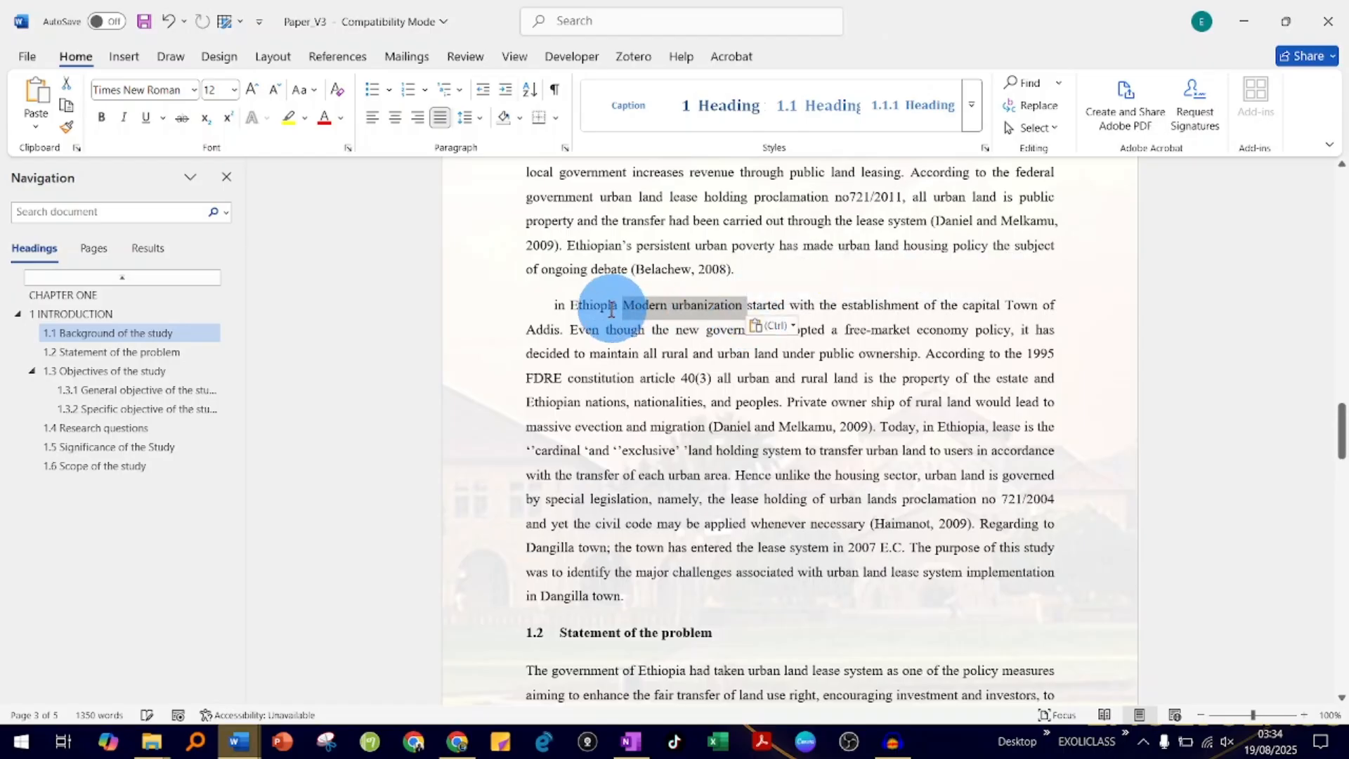
left_click(558, 313)
key("BackSpace")
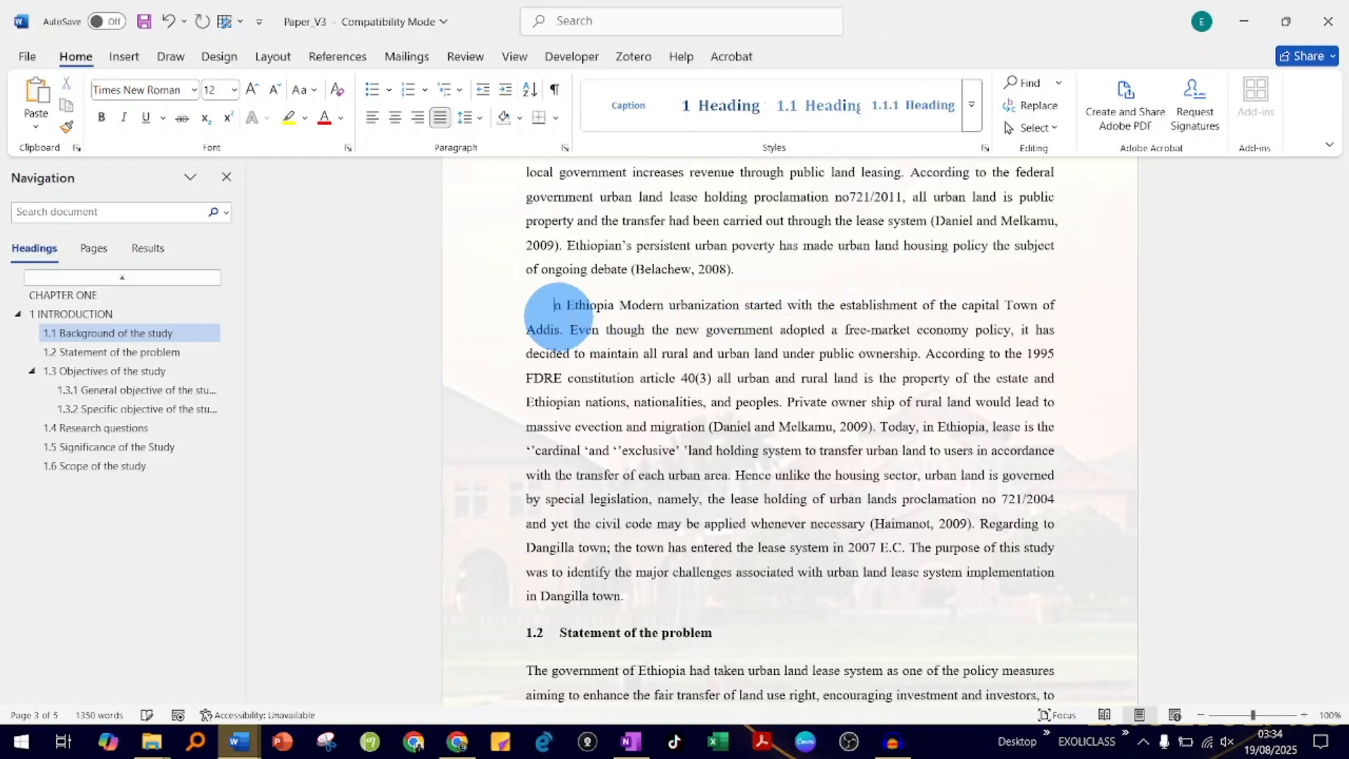
type("I")
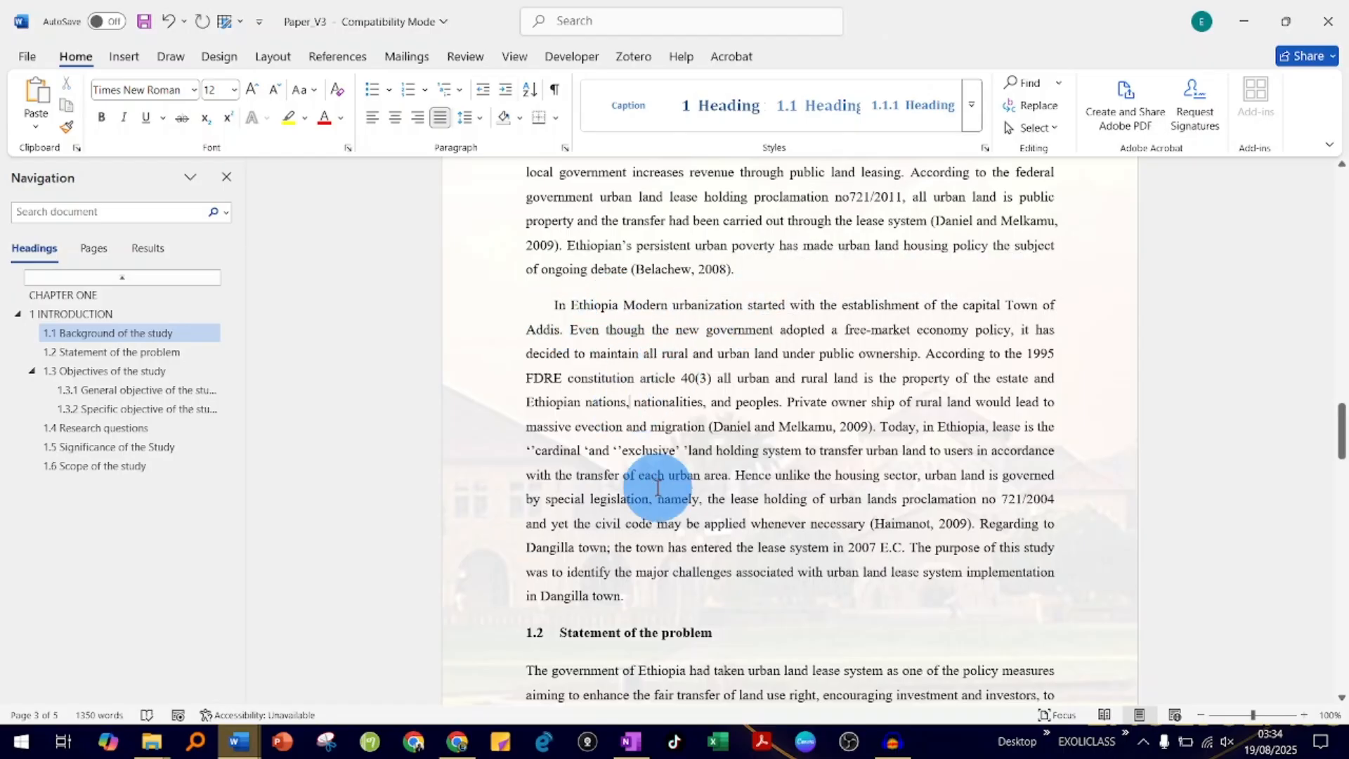
- Move the text from "Hence unlike the housing sector" through "2007 E.C." to the start of the same paragraph
scroll(649, 478, "down", 1)
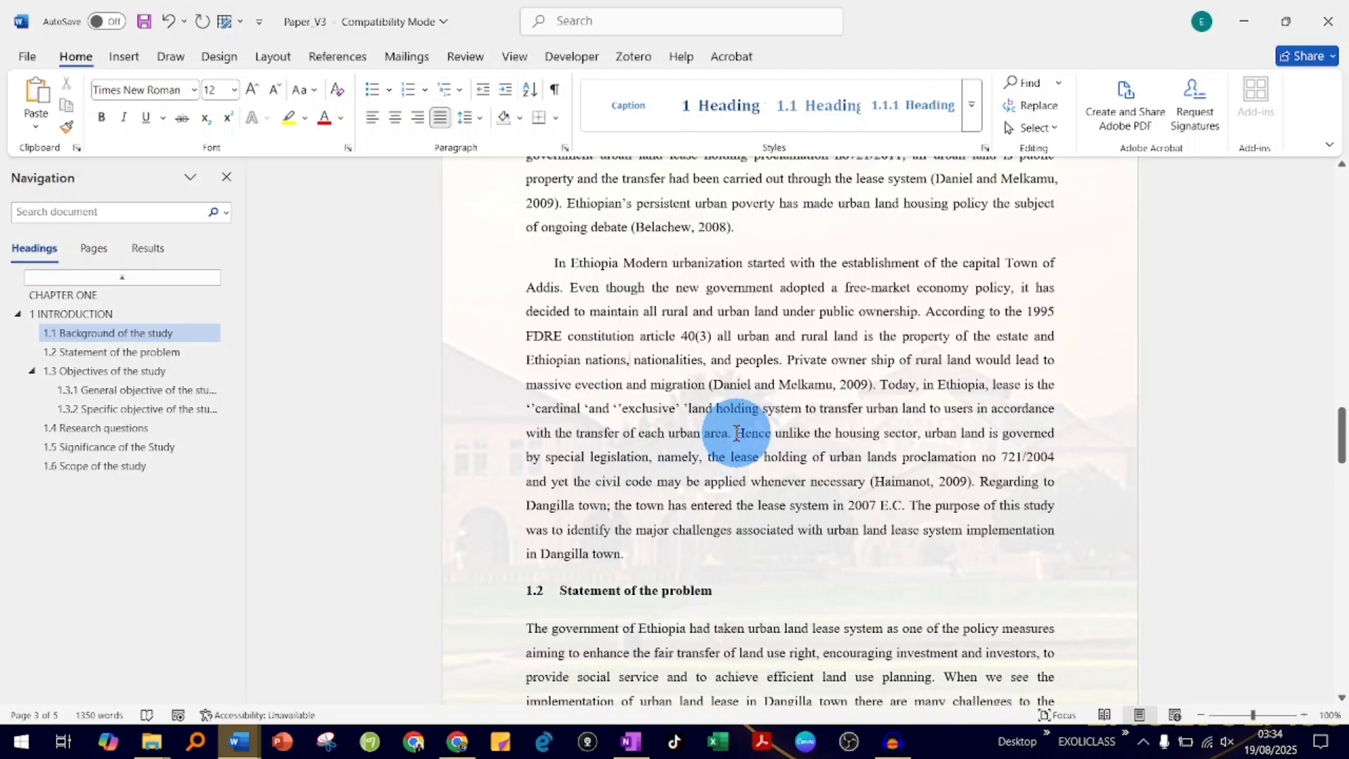
left_click_drag(735, 433, 554, 263)
left_click(698, 365)
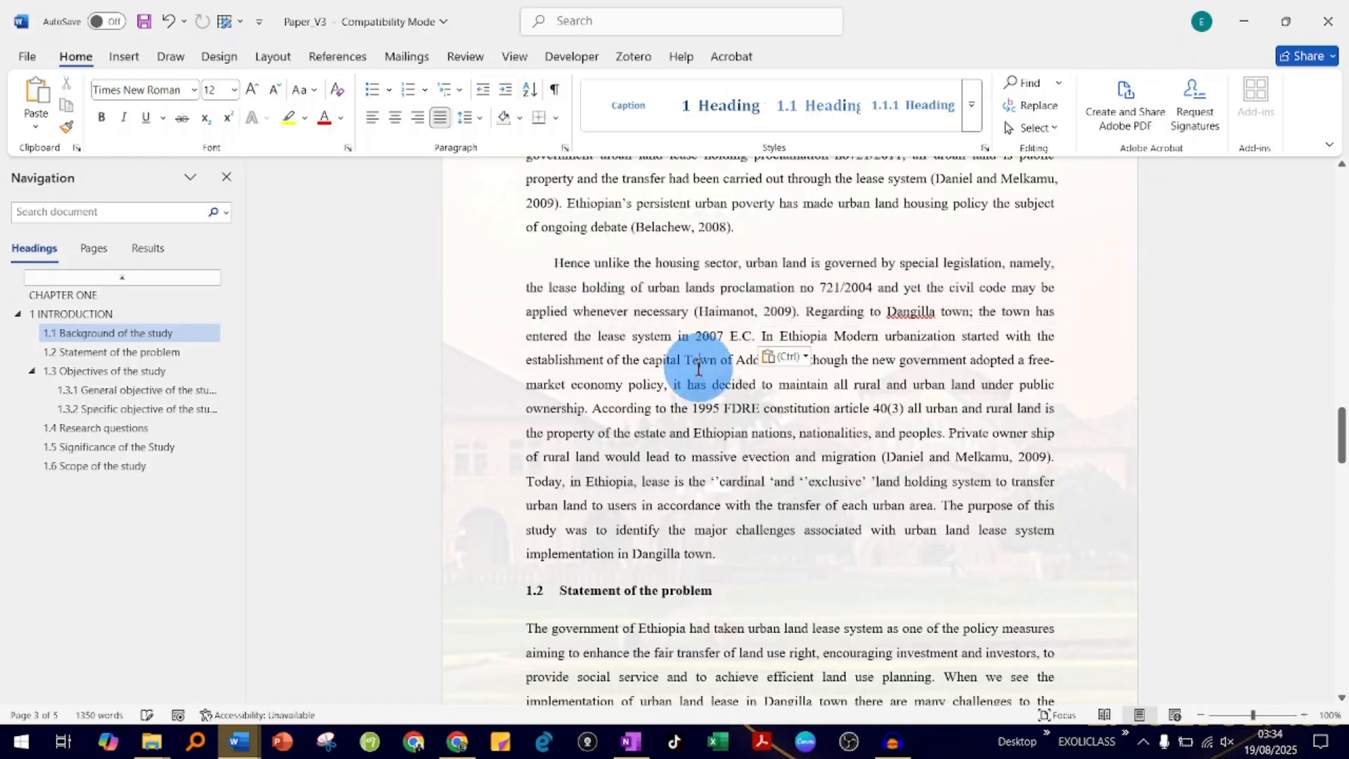
- Move the bullet text "Examine the awareness of society about leasehold tenure system." under 1.3.2 to just before "Assess problems on existing practices"
scroll(698, 369, "down", 7)
scroll(698, 369, "up", 8)
scroll(698, 367, "down", 10)
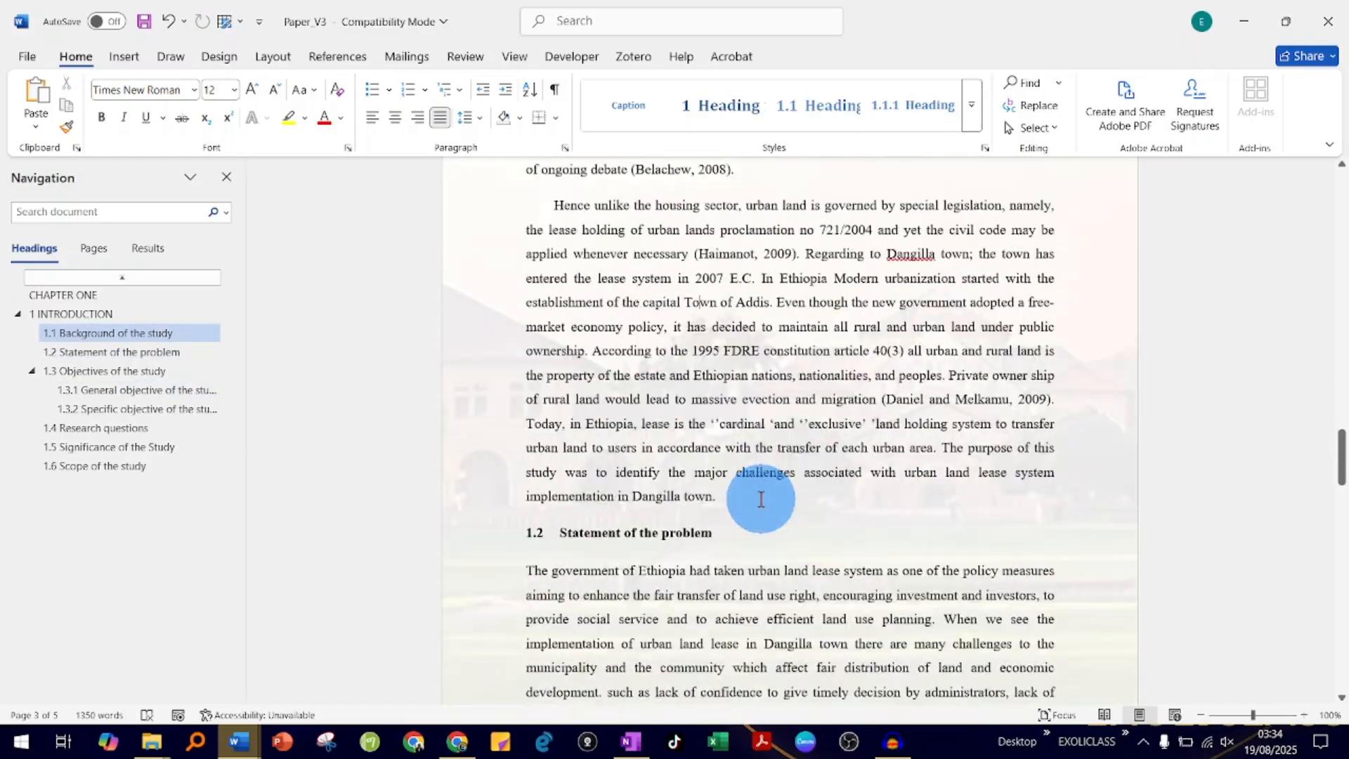
scroll(656, 447, "down", 6)
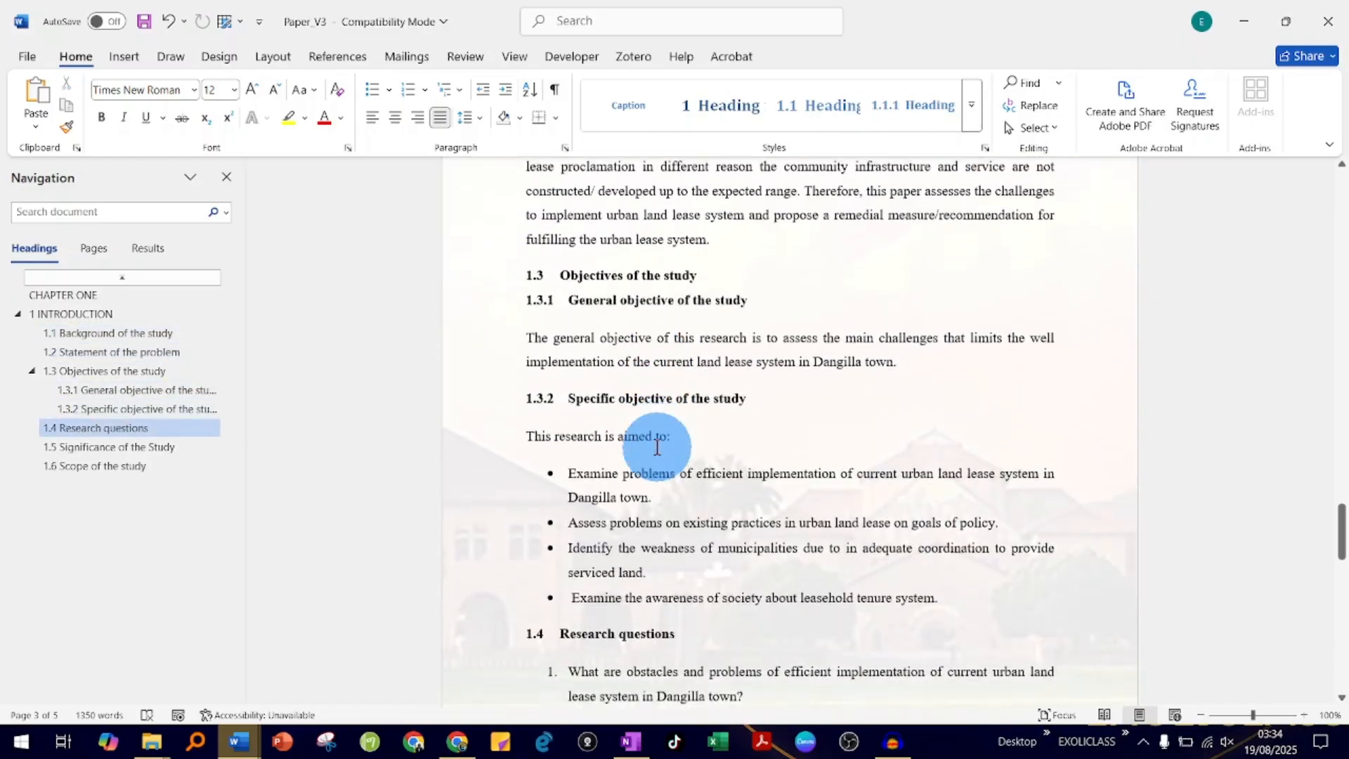
left_click(656, 452)
left_click_drag(946, 461, 581, 458)
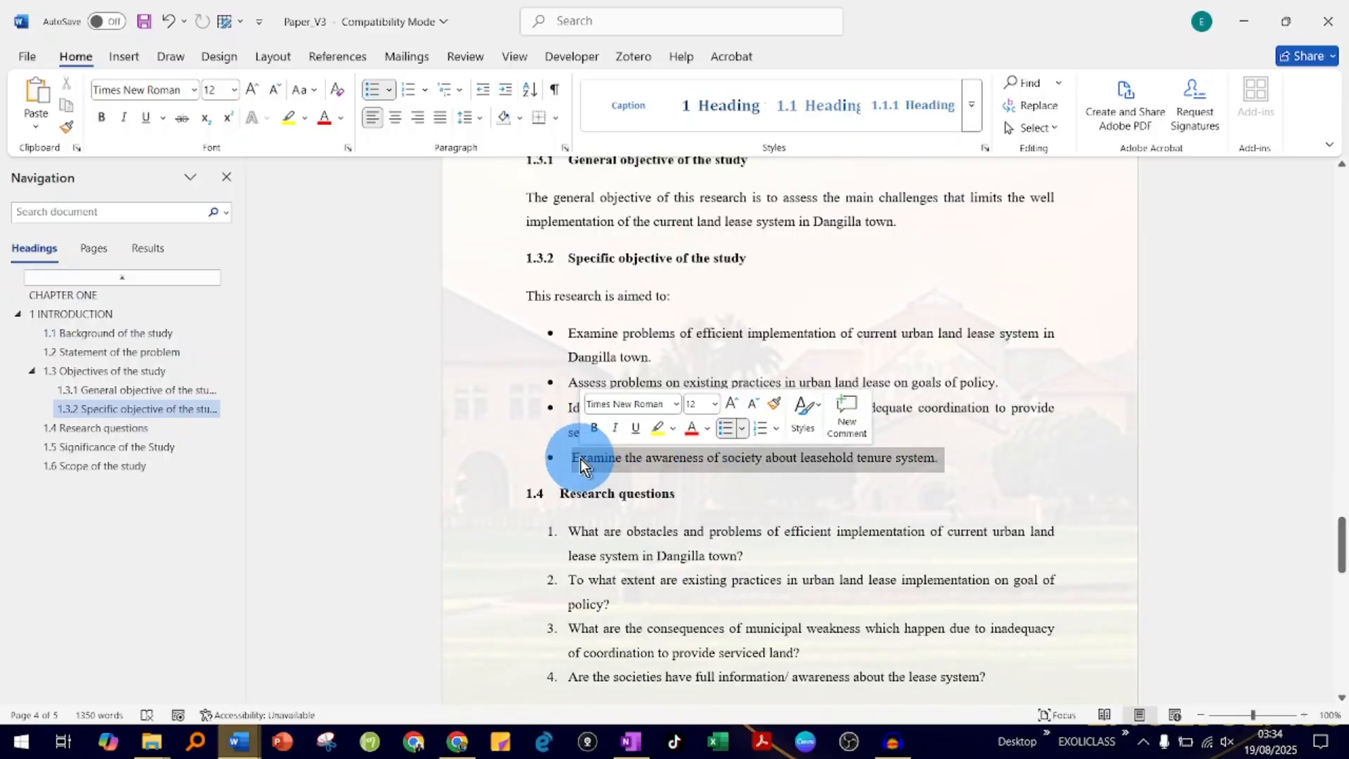
left_click(566, 386)
left_click_drag(563, 381, 565, 383)
left_click(600, 495)
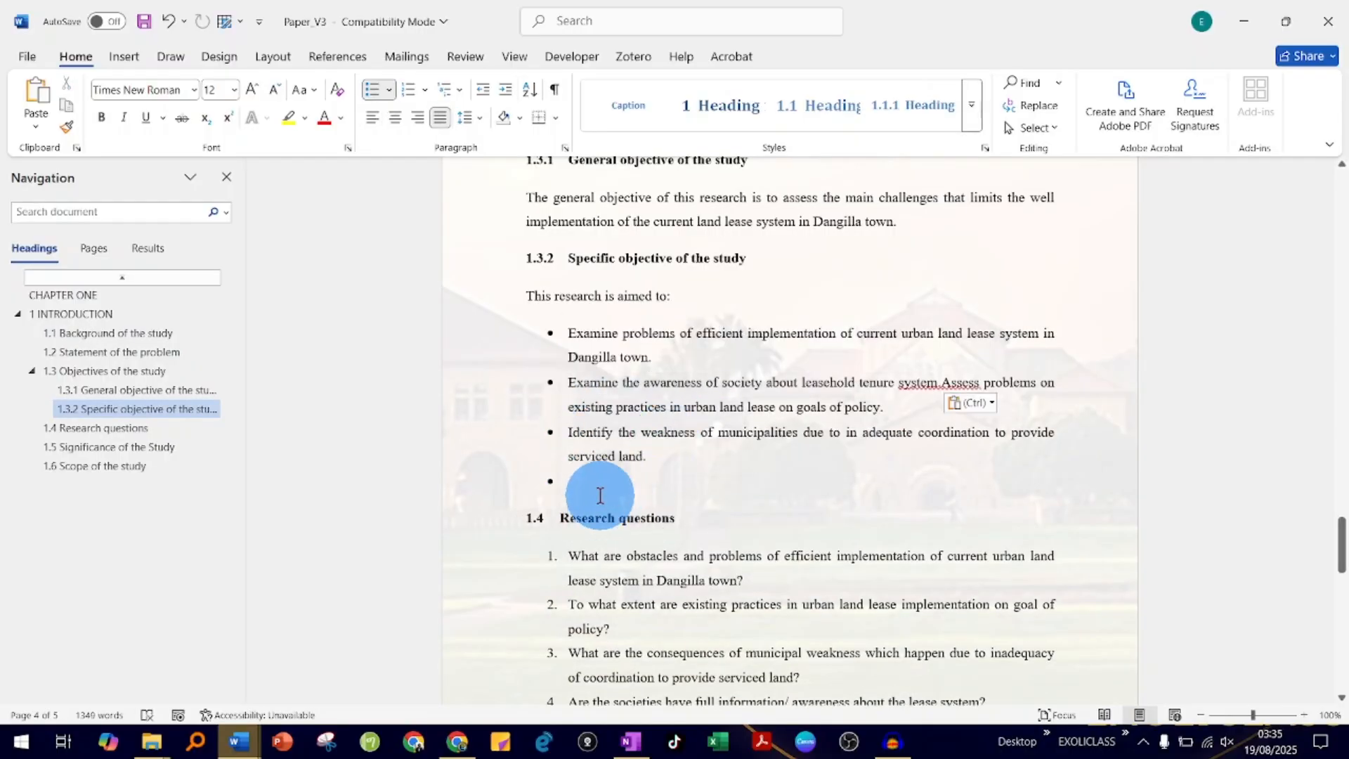
- Split "Assess problems on existing practices..." into its own bullet and remove the empty bullet at the end of the list
left_click(945, 383)
key("Return")
left_click(605, 484)
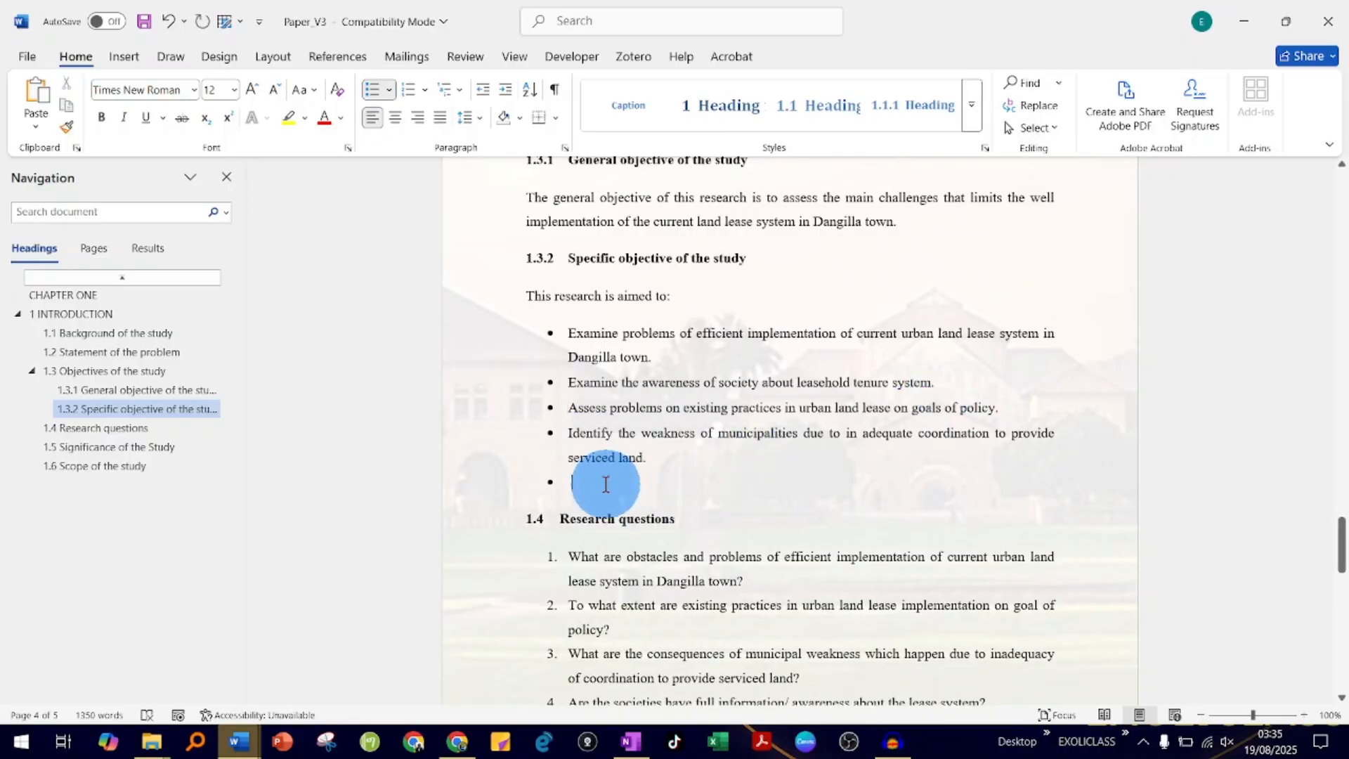
key("BackSpace")
key("BackSpace")
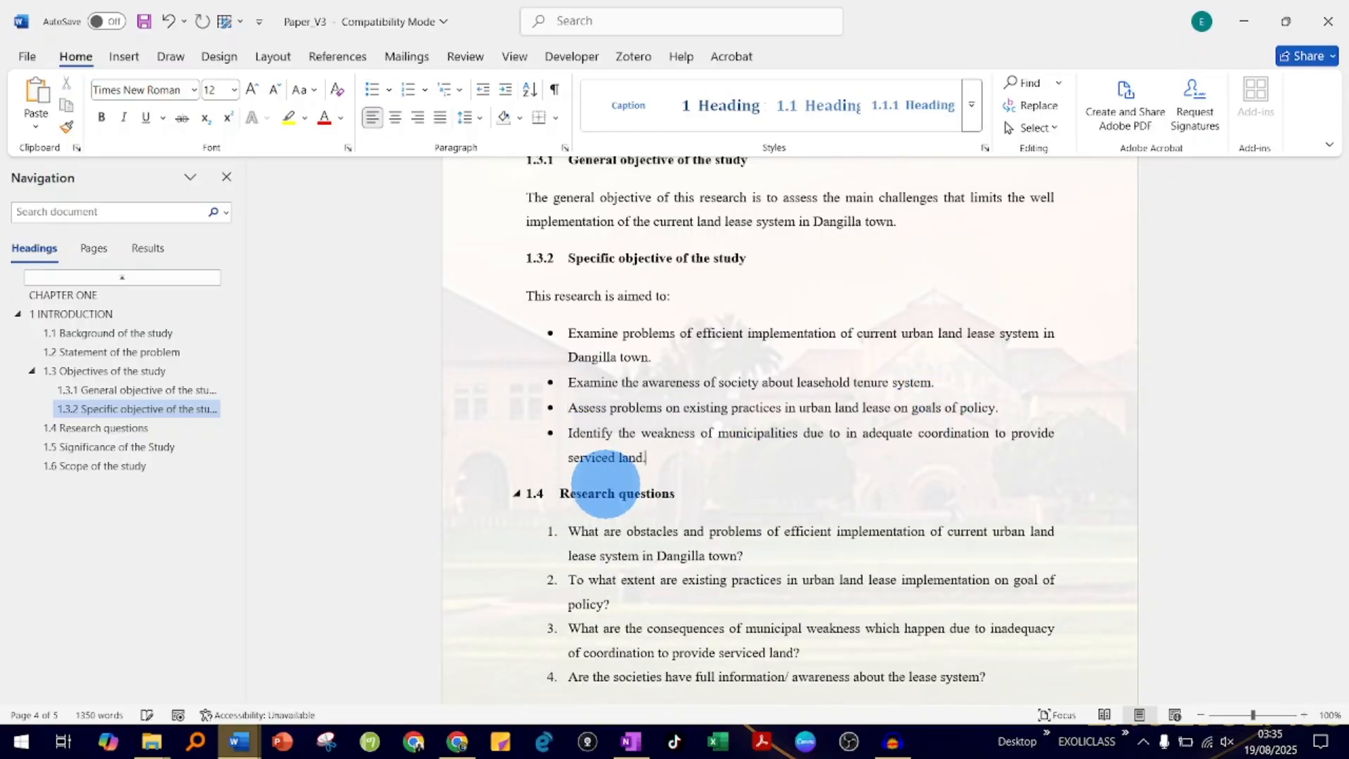
- Italicize the line "I will create motivation for different institutions and organizations to support the" under 1.5 Significance of the Study
scroll(606, 484, "down", 10)
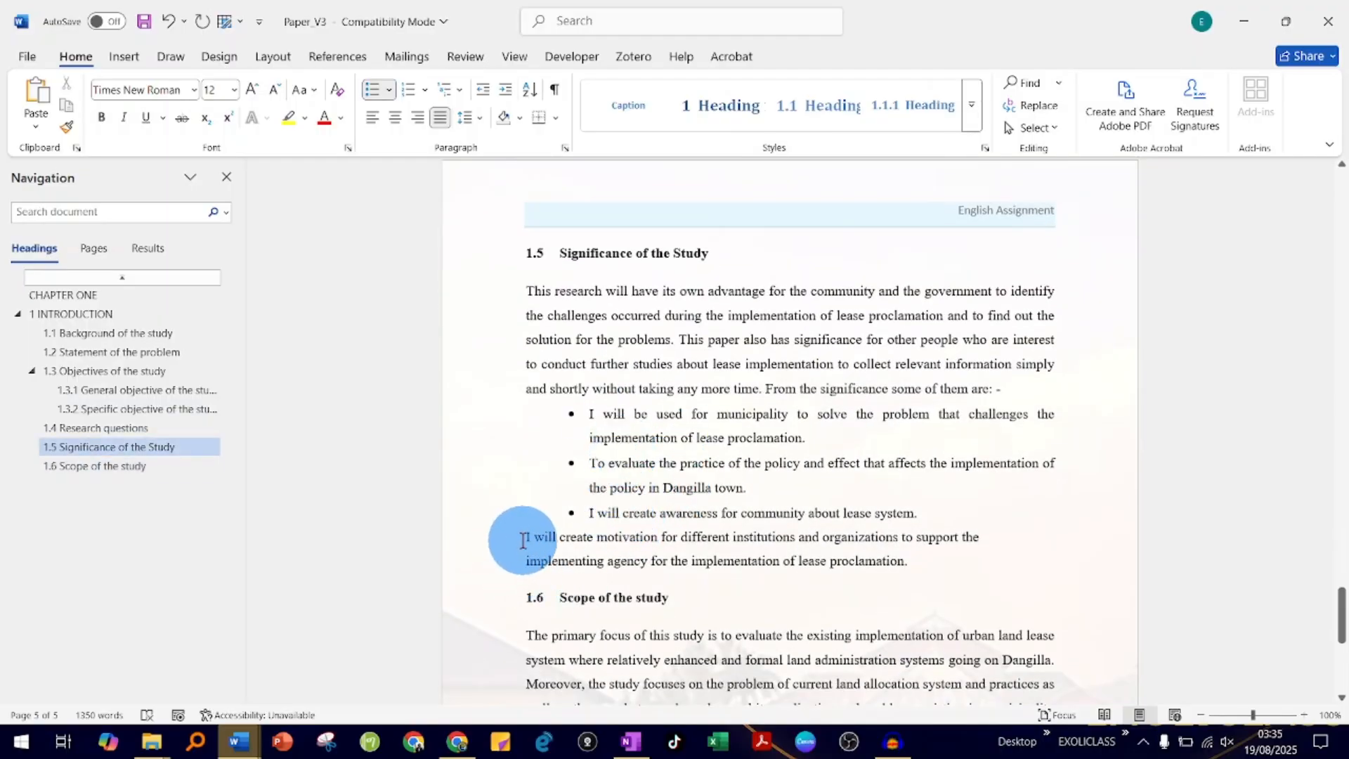
left_click_drag(522, 539, 984, 536)
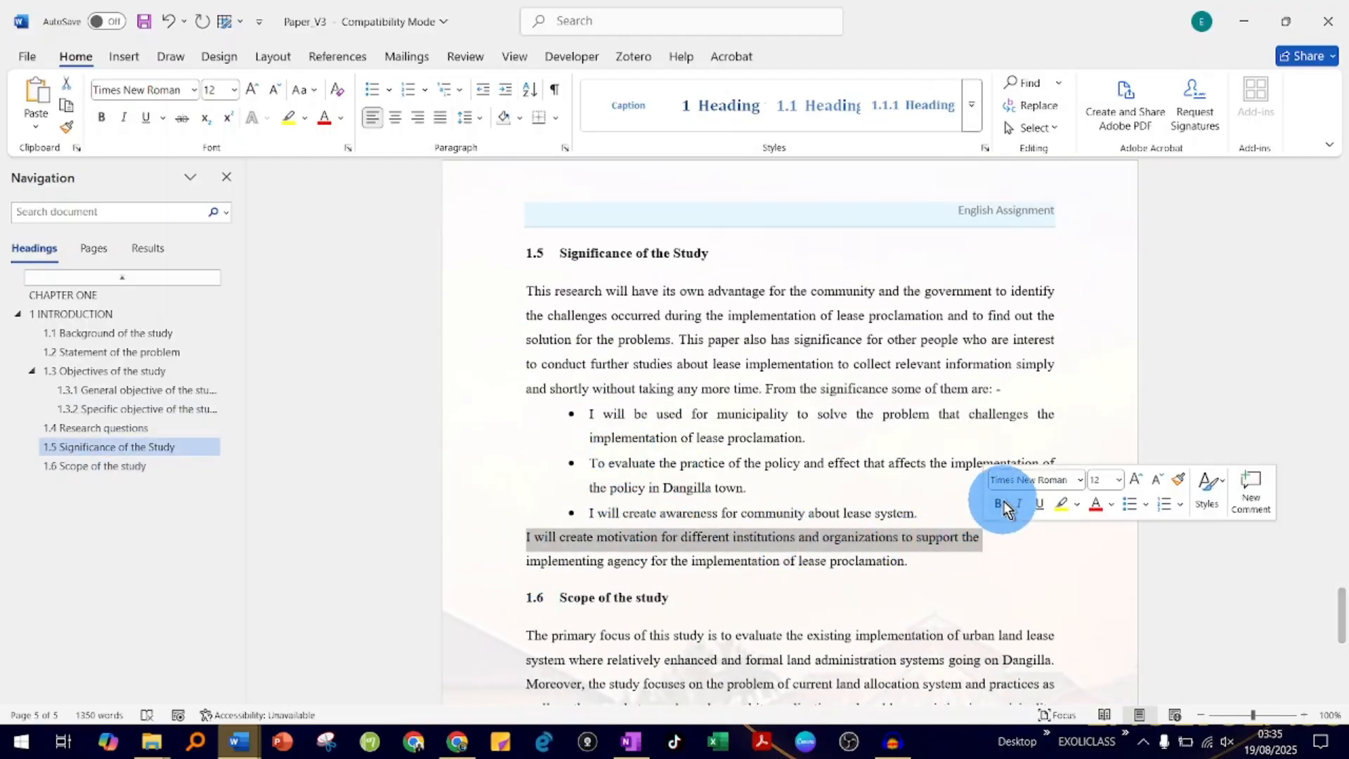
left_click(1018, 504)
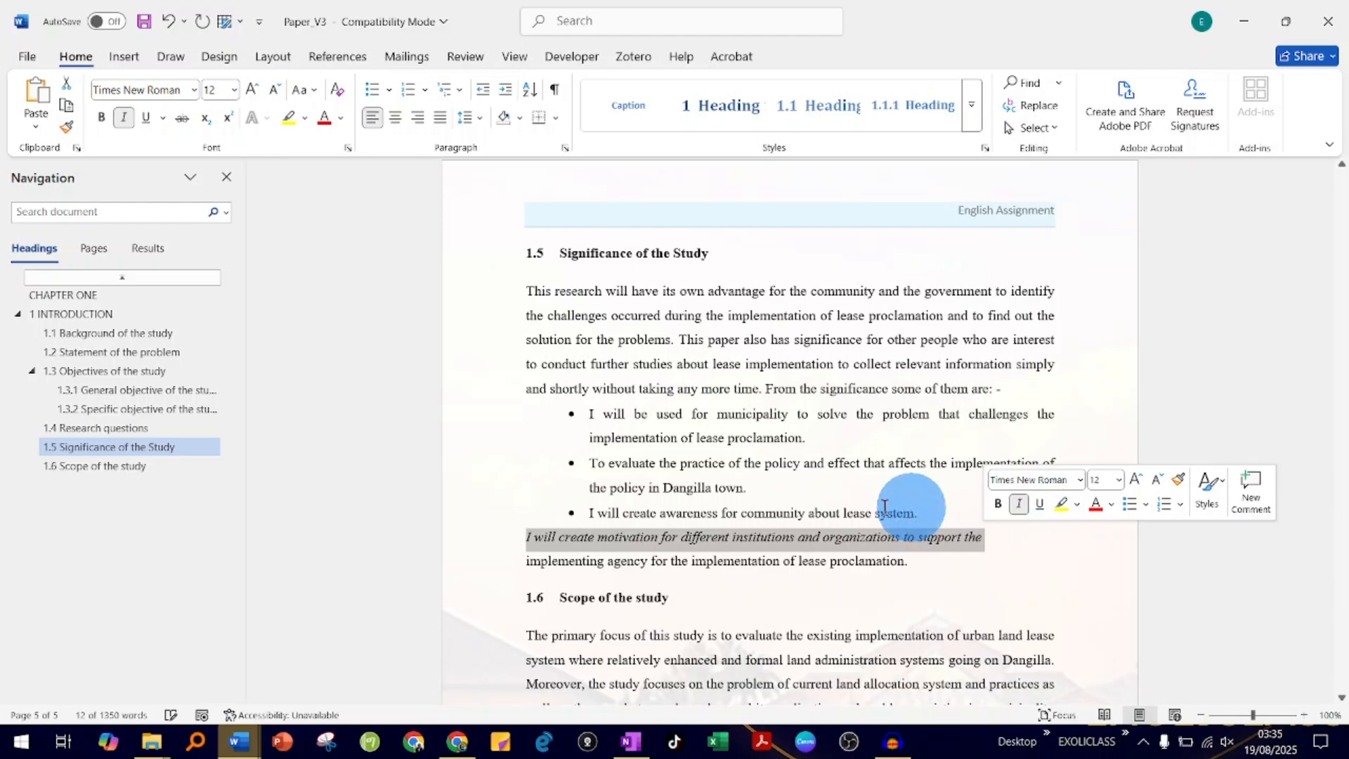
left_click(746, 527)
- Delete the word "primary" from the first sentence under 1.6 Scope of the study and save the document
scroll(746, 526, "down", 2)
scroll(746, 527, "down", 6)
left_click(691, 357)
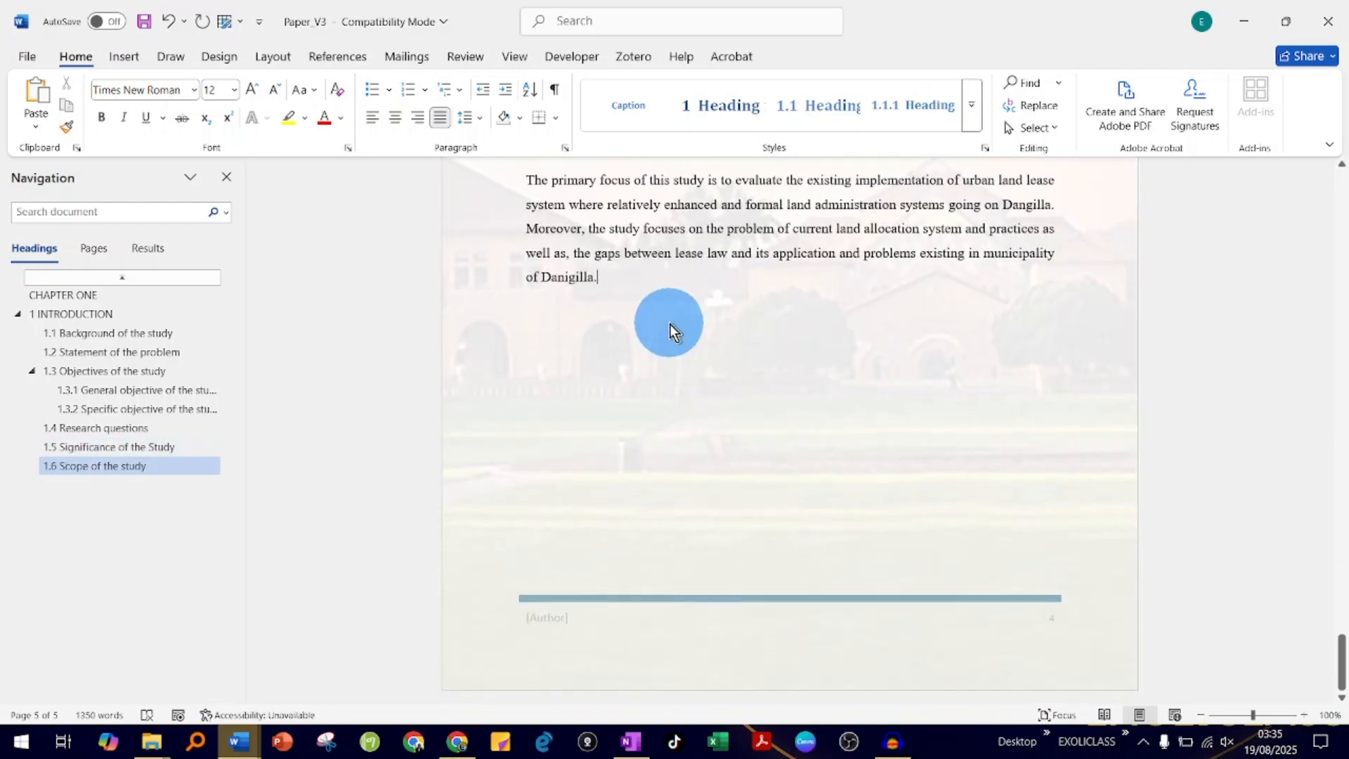
scroll(669, 323, "up", 1)
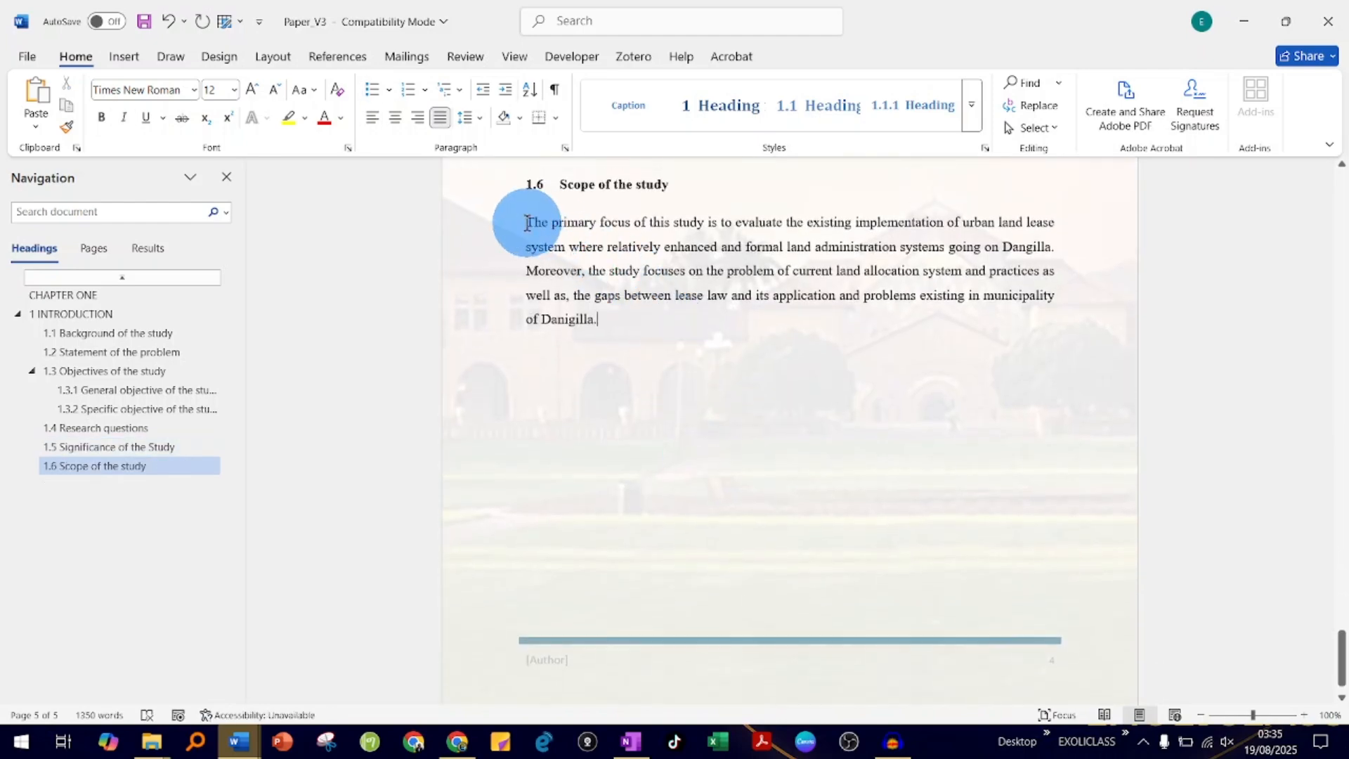
left_click_drag(527, 222, 572, 224)
triple_click(586, 224)
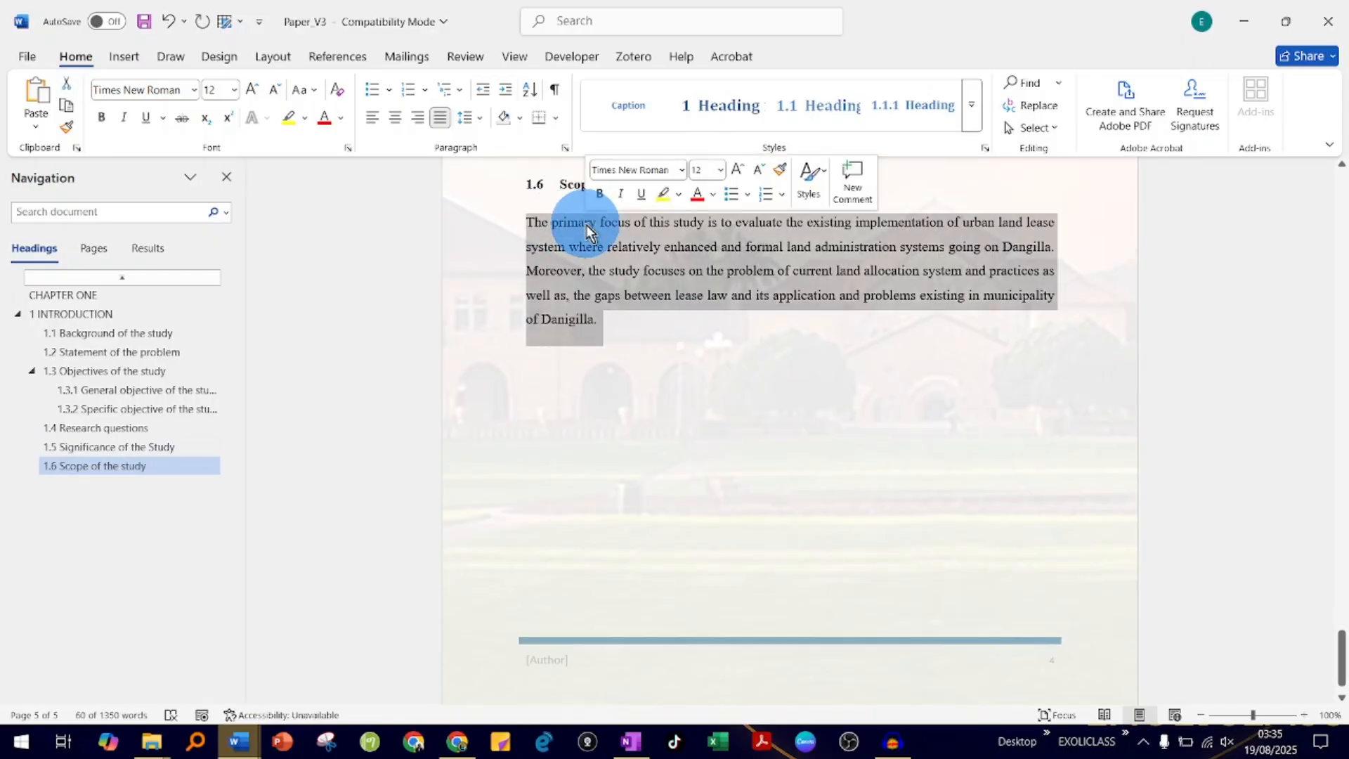
double_click(585, 225)
key("Delete")
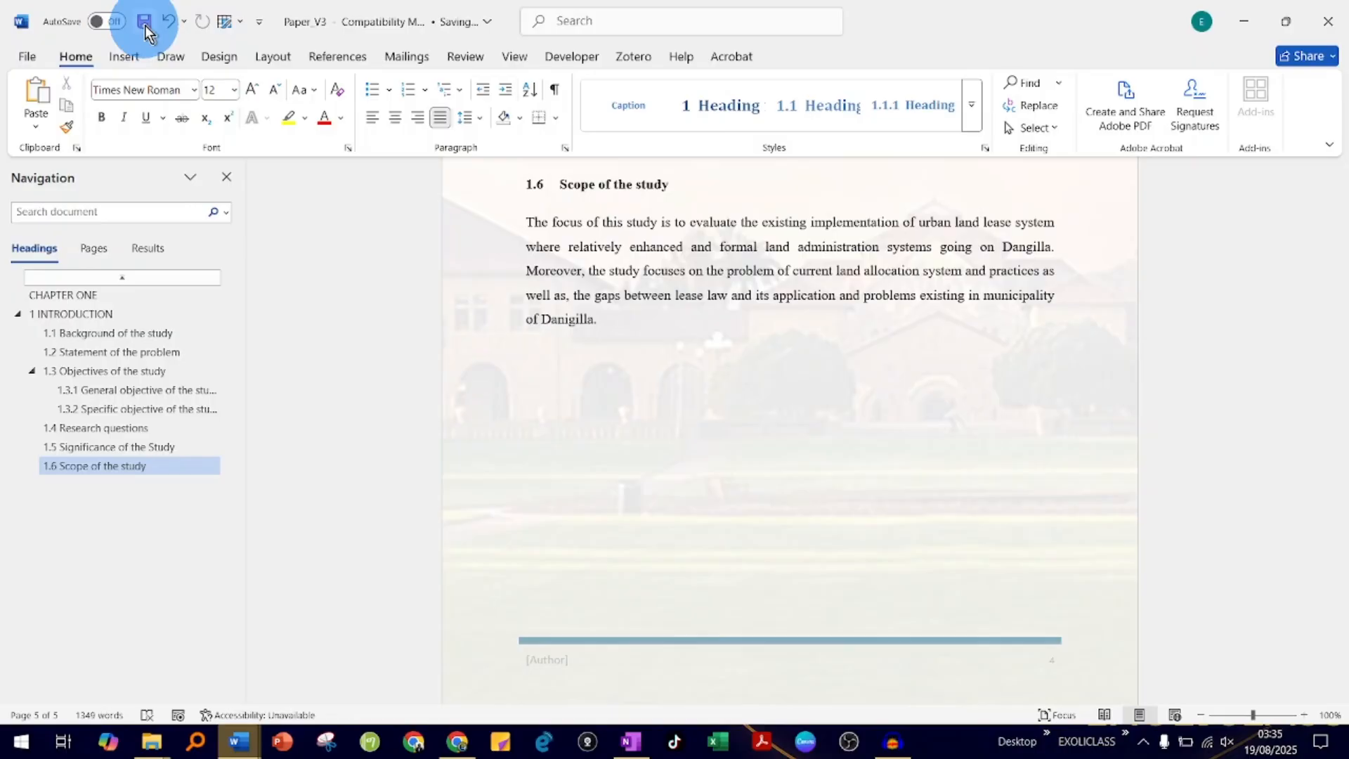
- Close Paper_V3, clear the file selection in the Merge Revisions folder, and close the open Document11 without saving it
left_click(1329, 20)
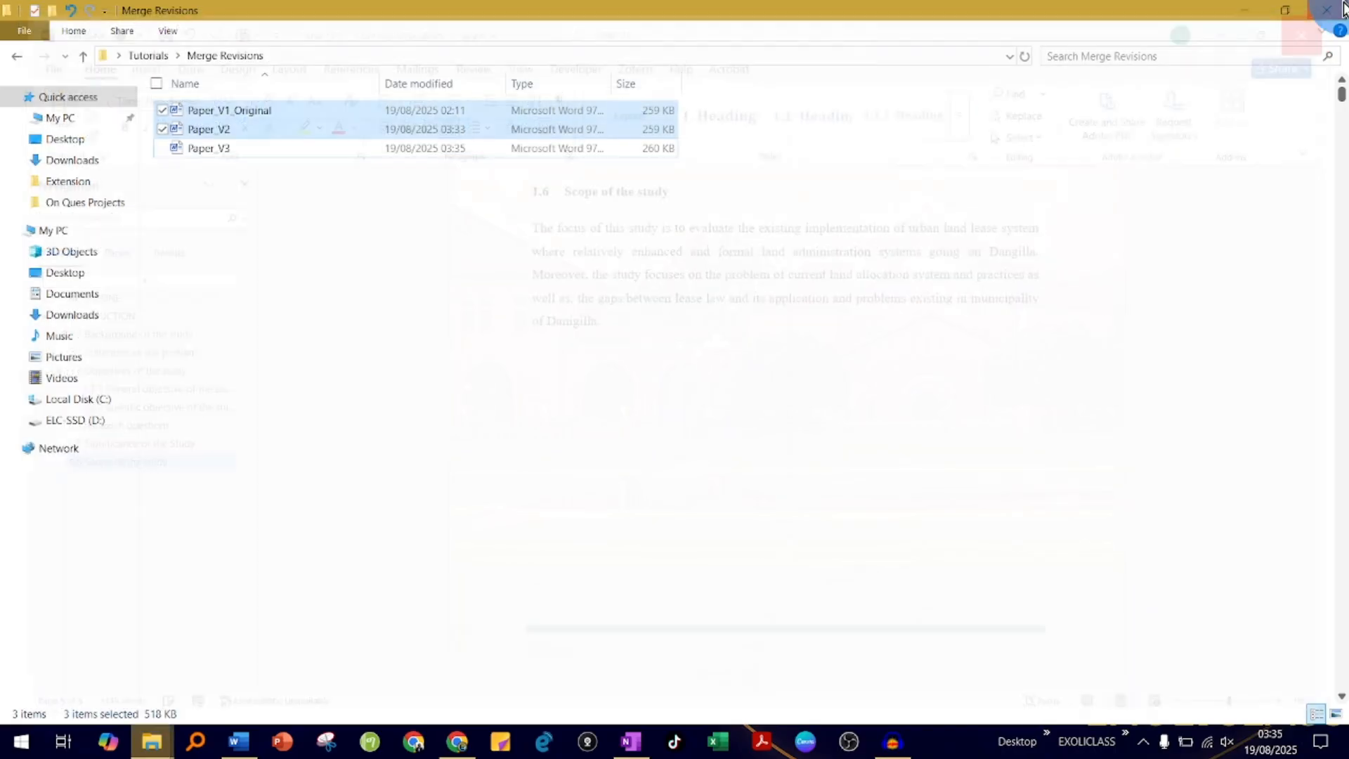
left_click(590, 288)
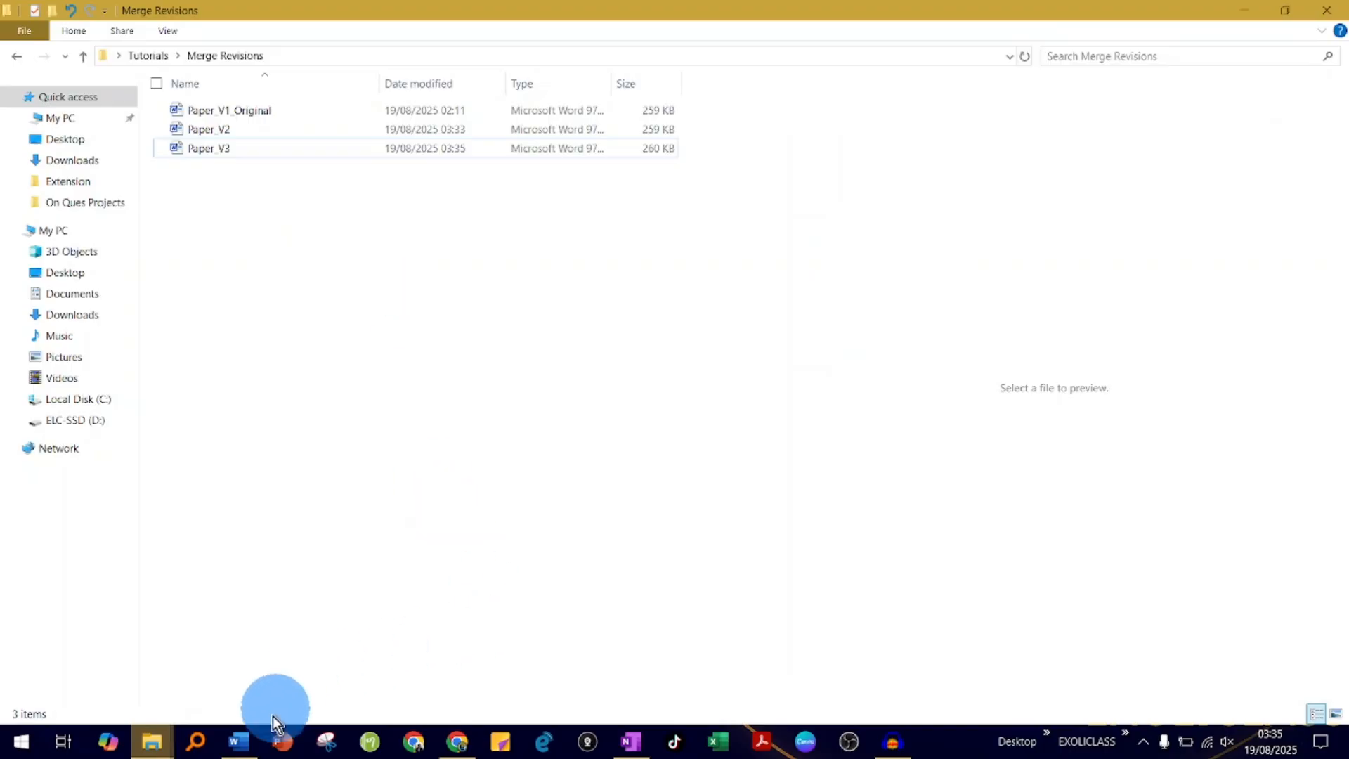
left_click(246, 749)
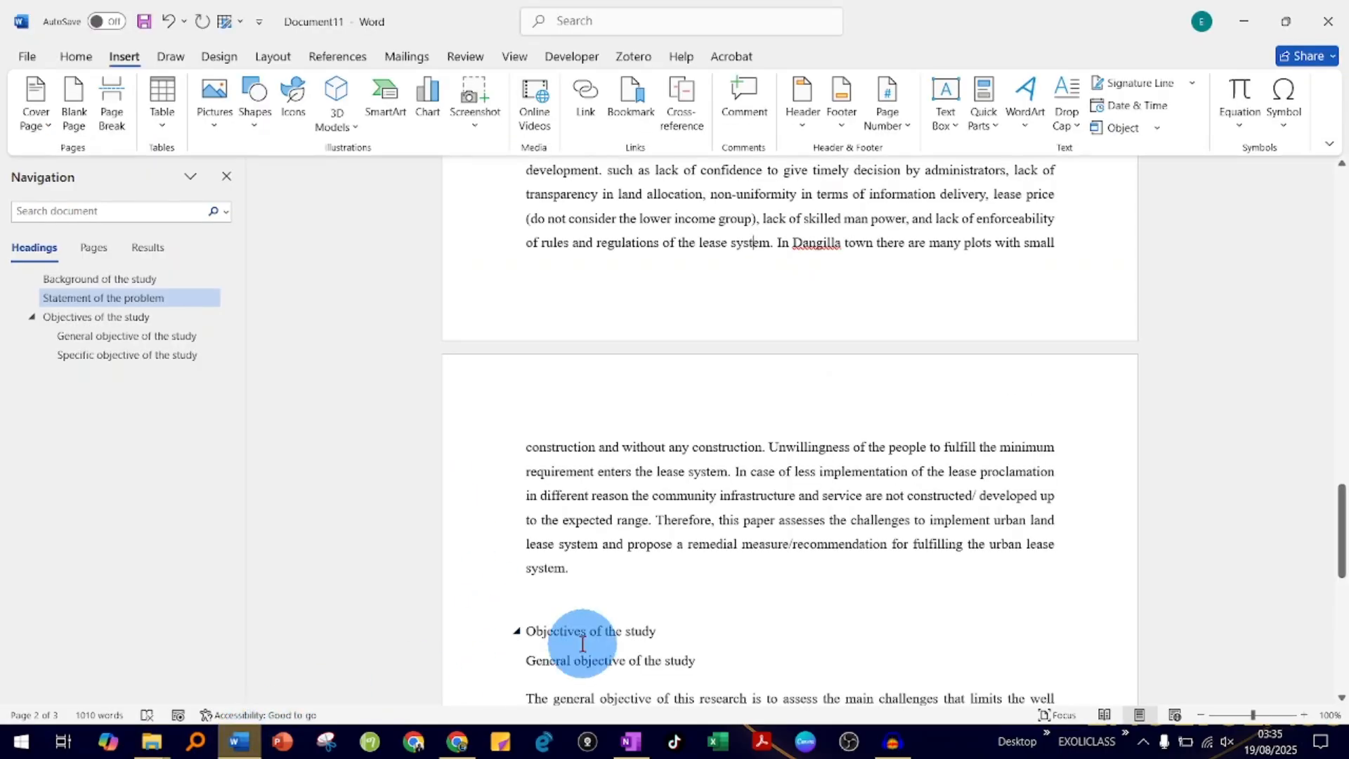
left_click(1328, 21)
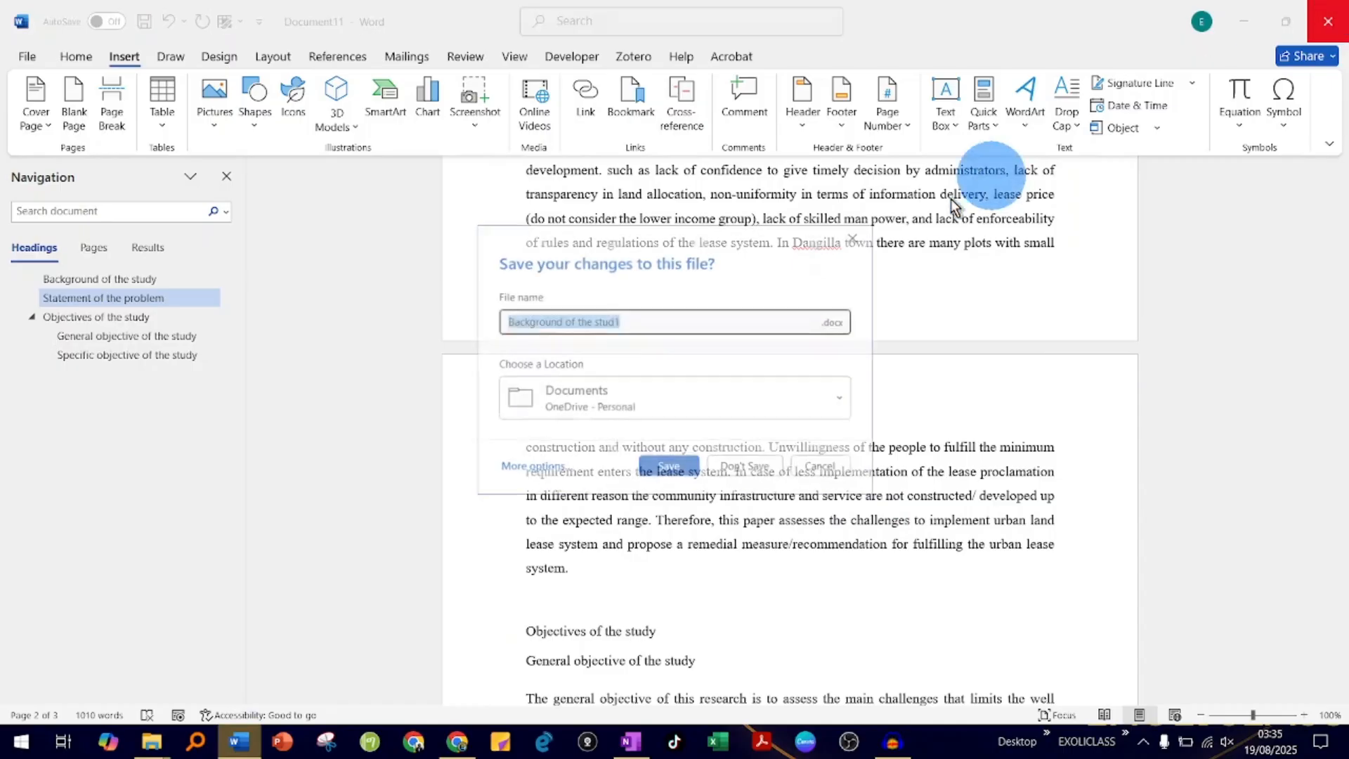
left_click(732, 467)
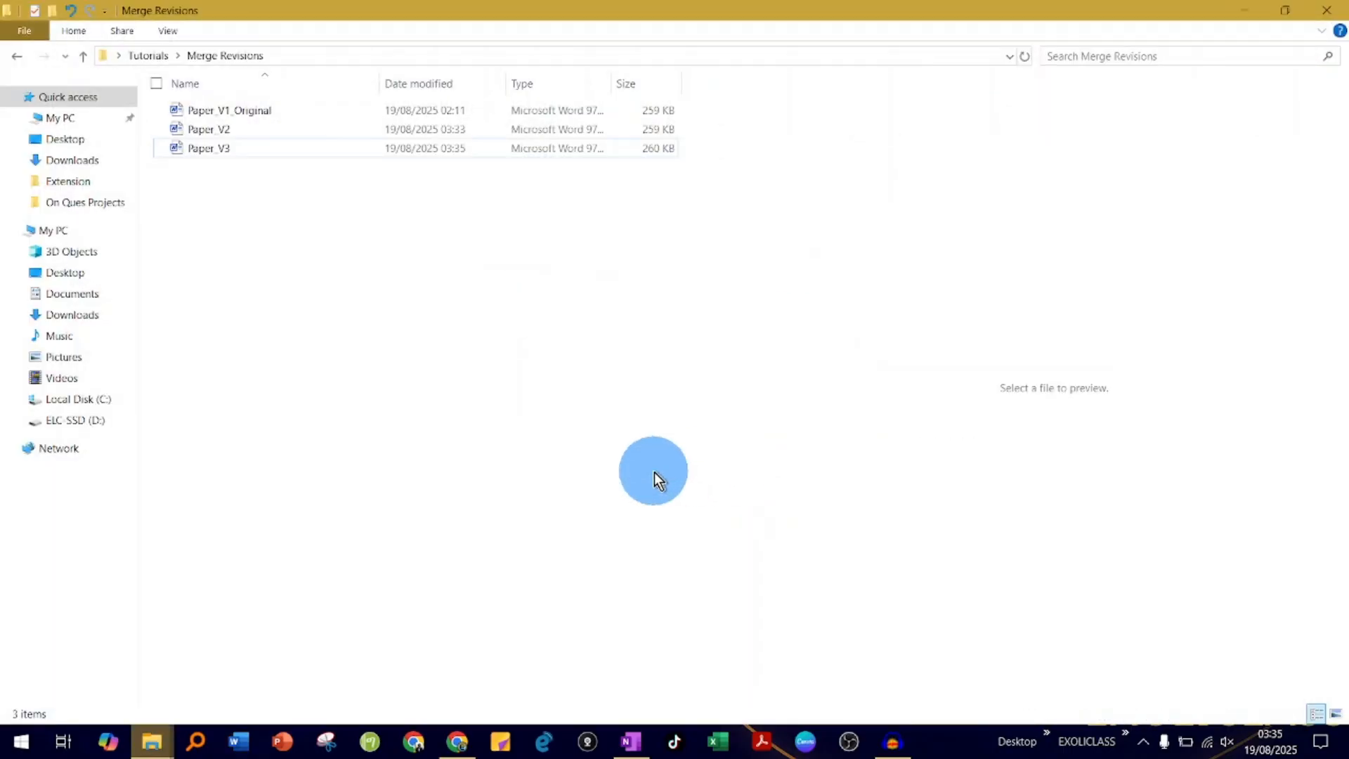
- Switch to Word with a blank document and start the Combine command for merging revisions from multiple authors
left_click(251, 744)
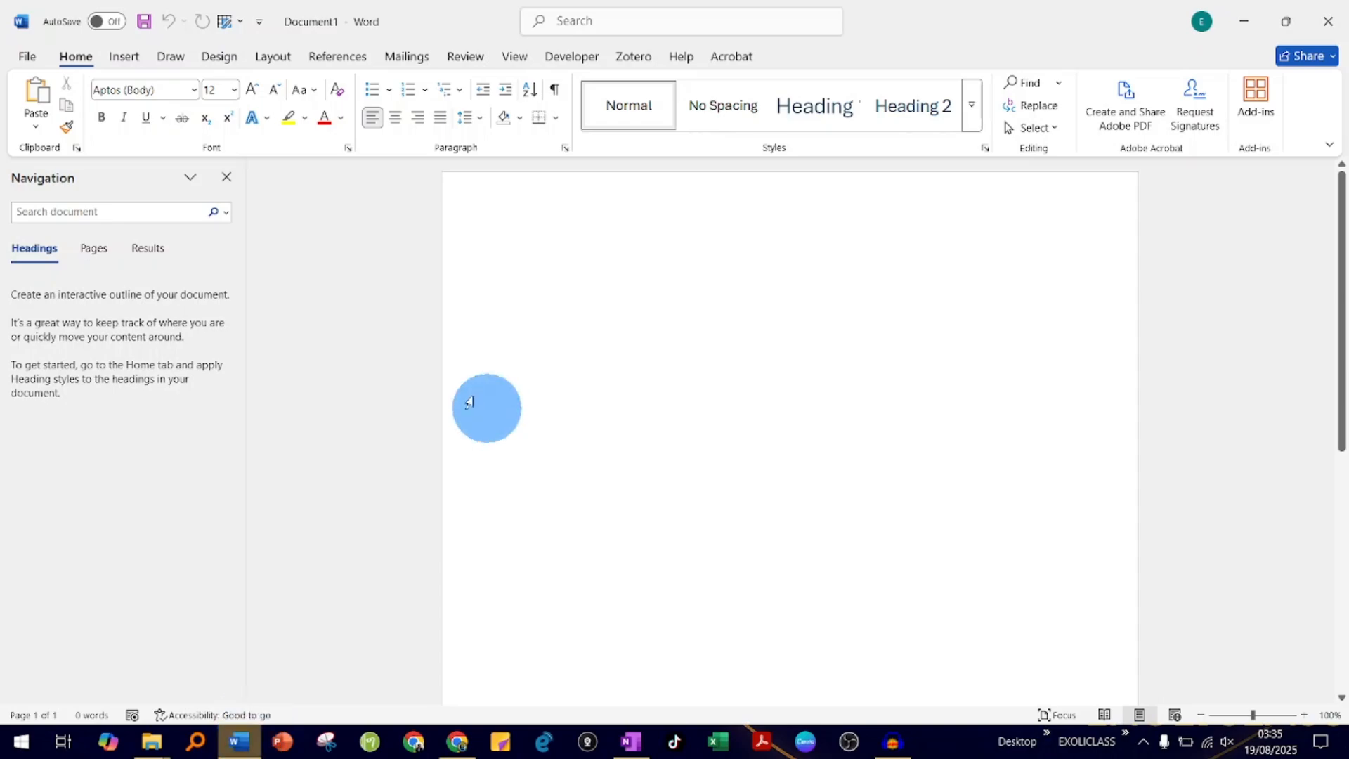
left_click(474, 63)
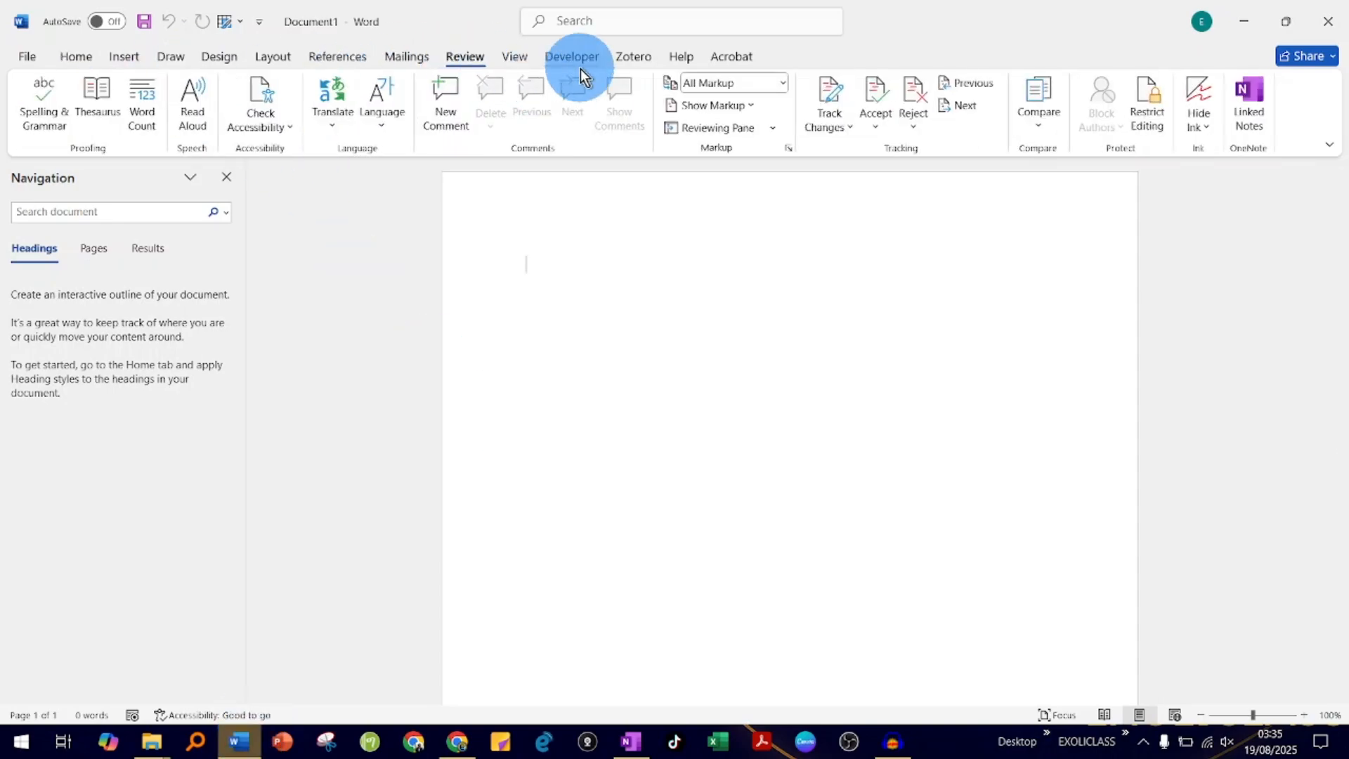
left_click(1047, 127)
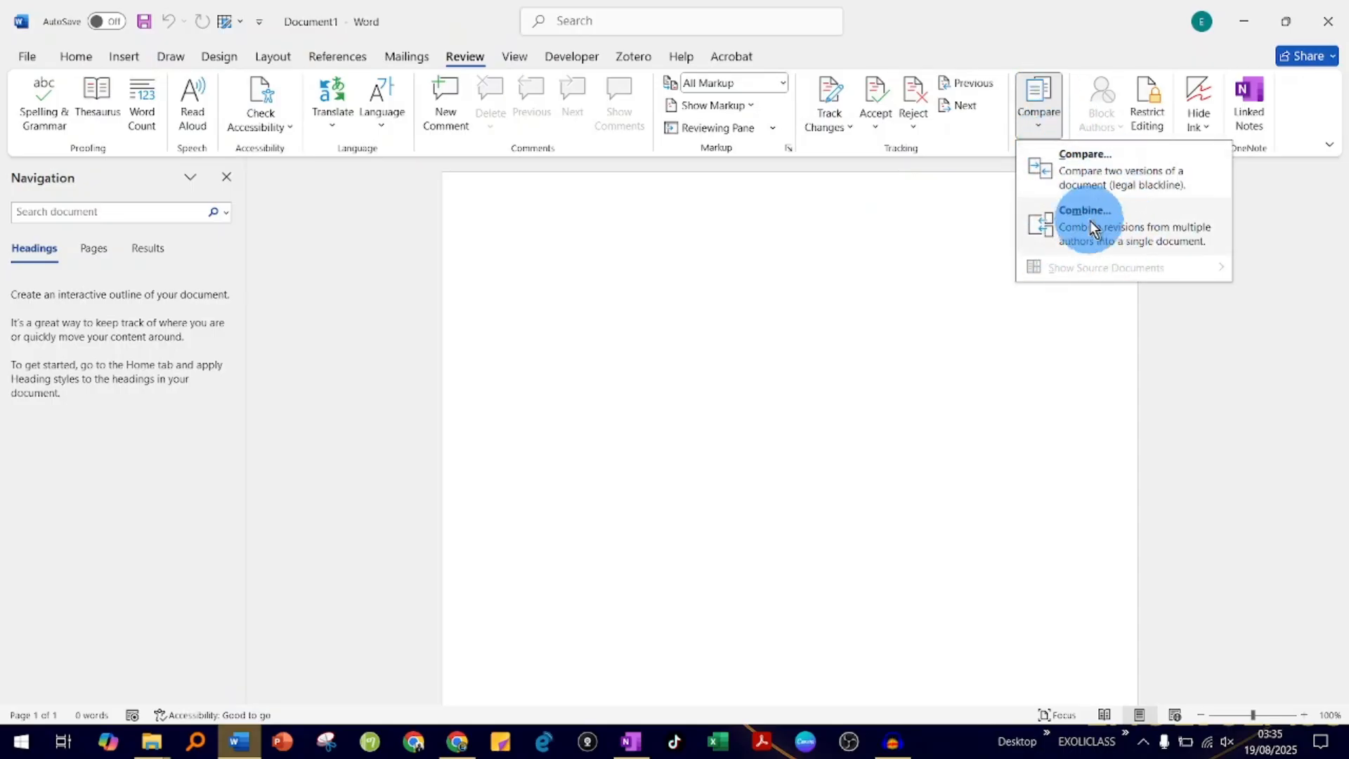
left_click(1153, 231)
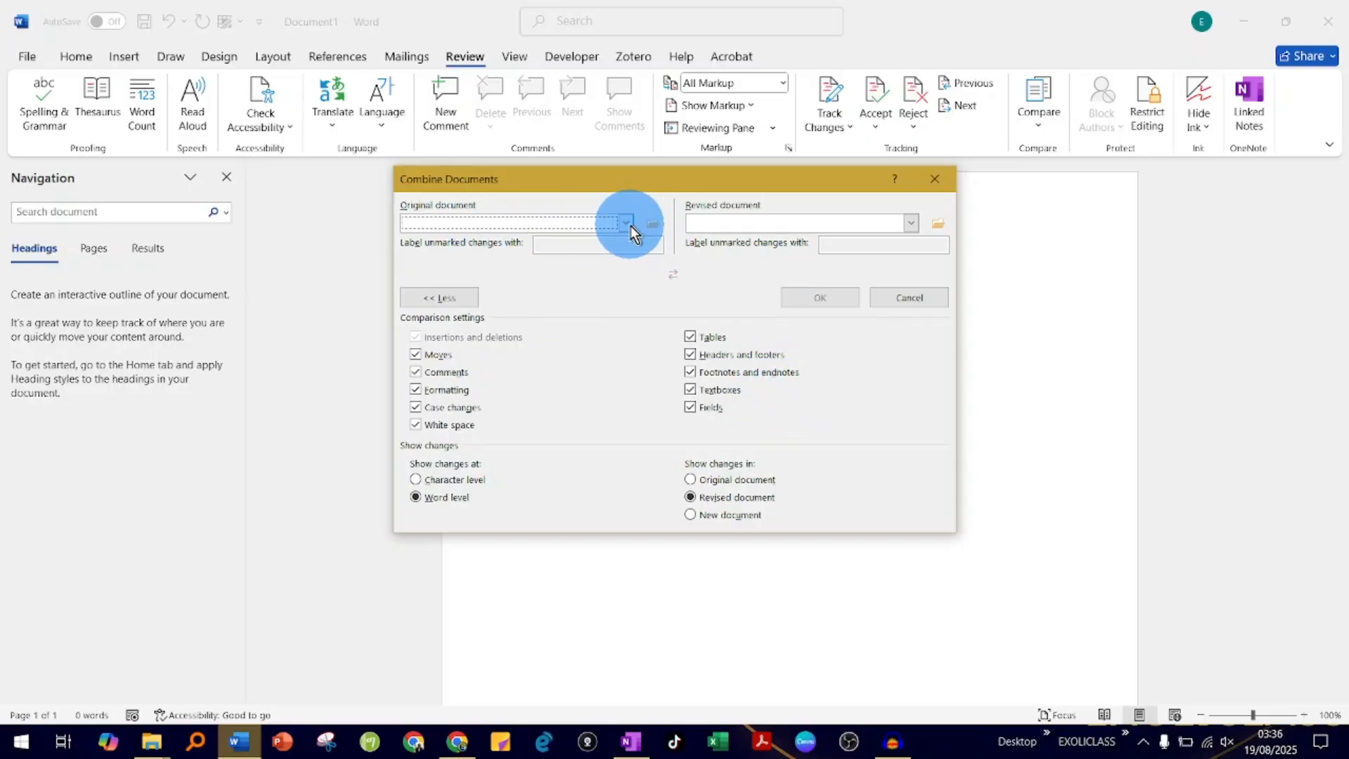
- Set Paper_V1_Original from the Merge Revisions folder in Tutorials as the original document to combine
left_click(653, 225)
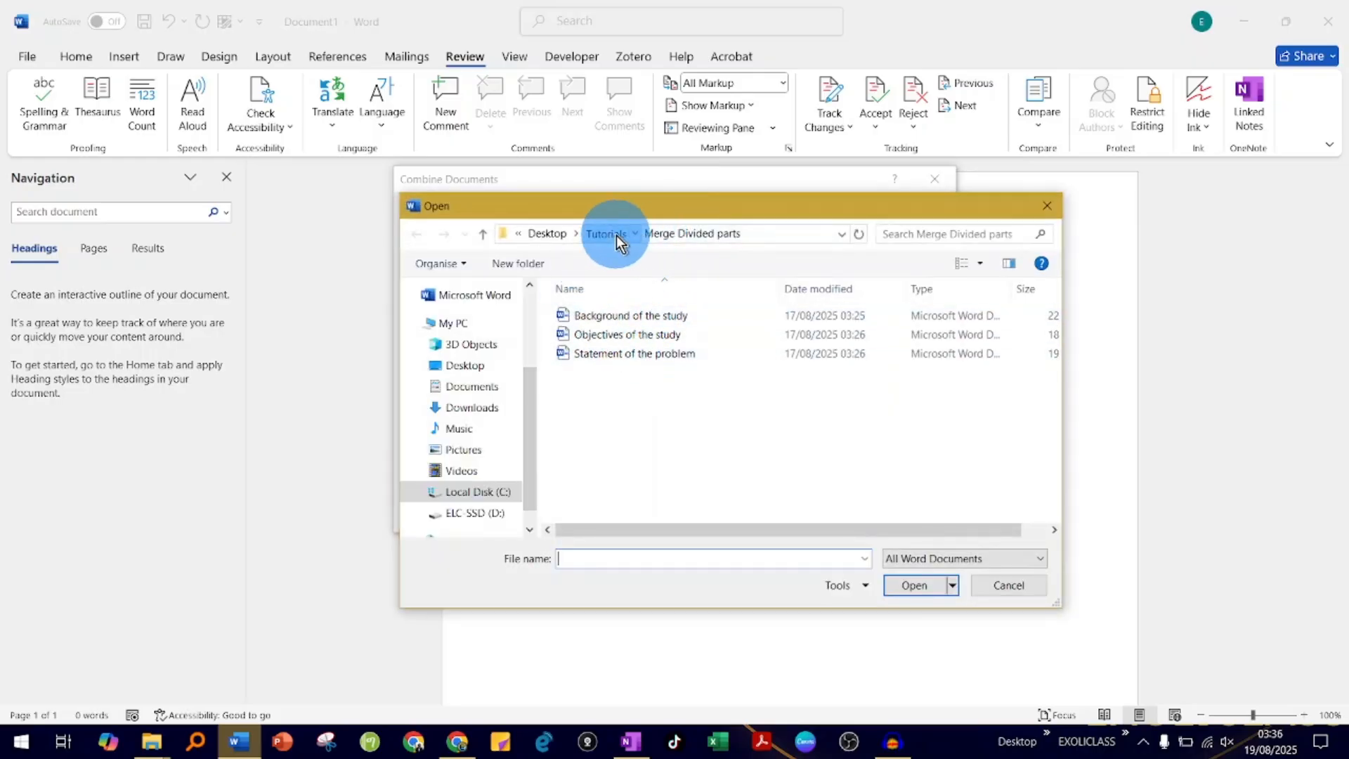
left_click(617, 235)
double_click(638, 341)
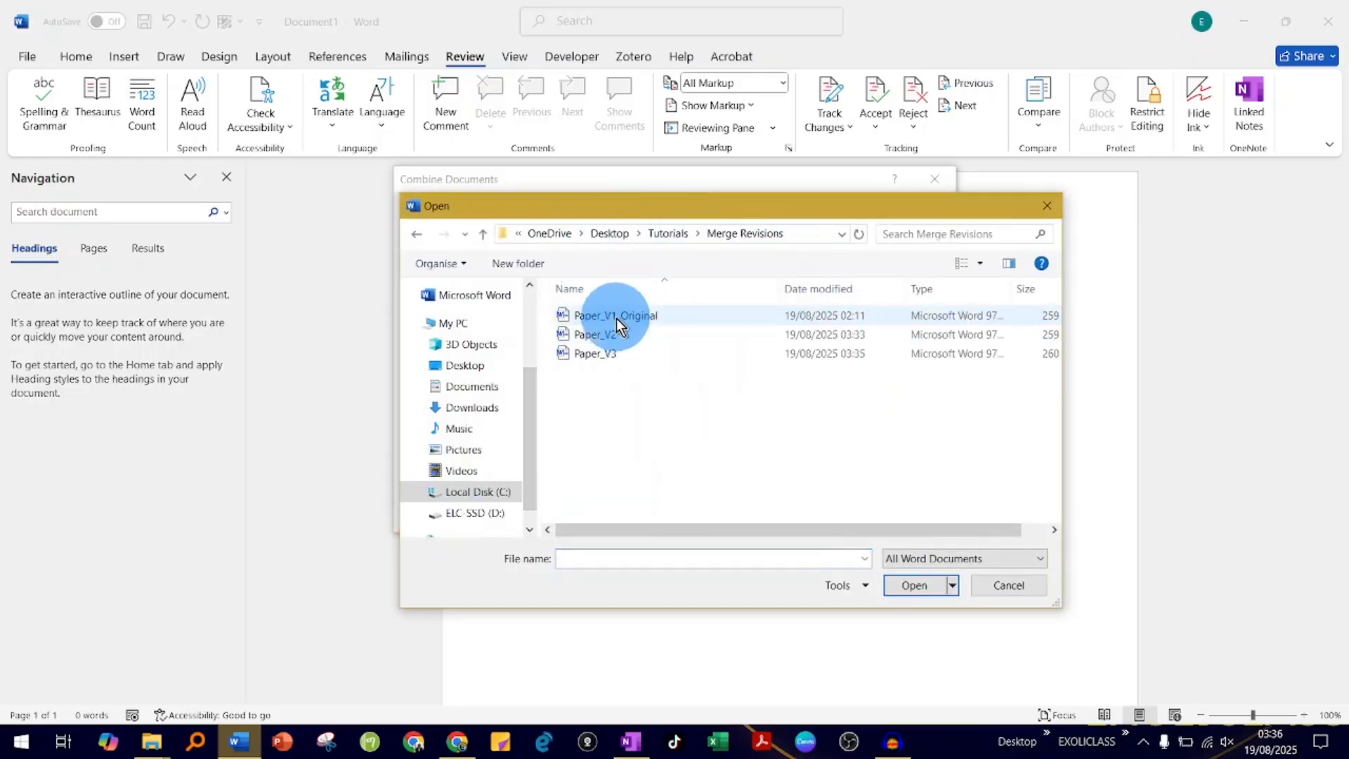
double_click(626, 319)
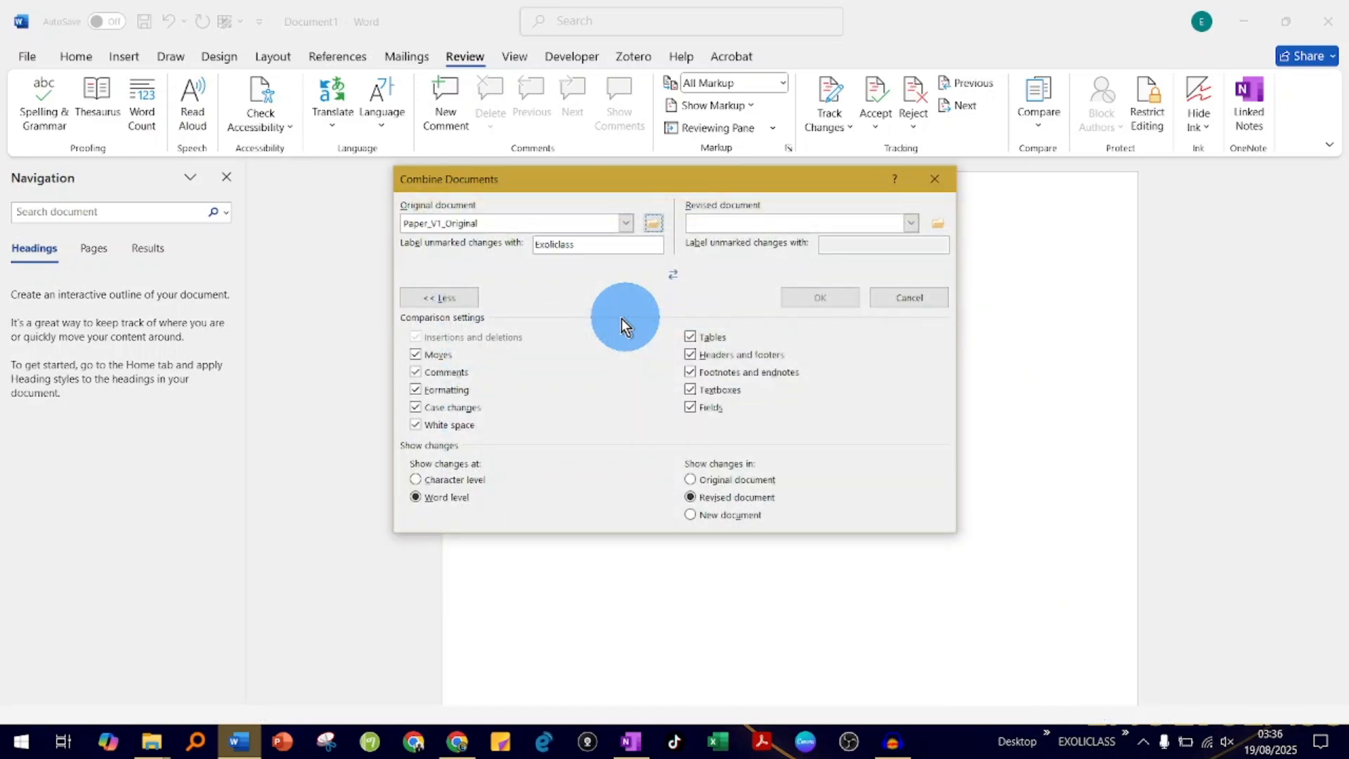
- Set Paper_V2 from the Merge Revisions folder as the revised document and combine it with the original
left_click(912, 222)
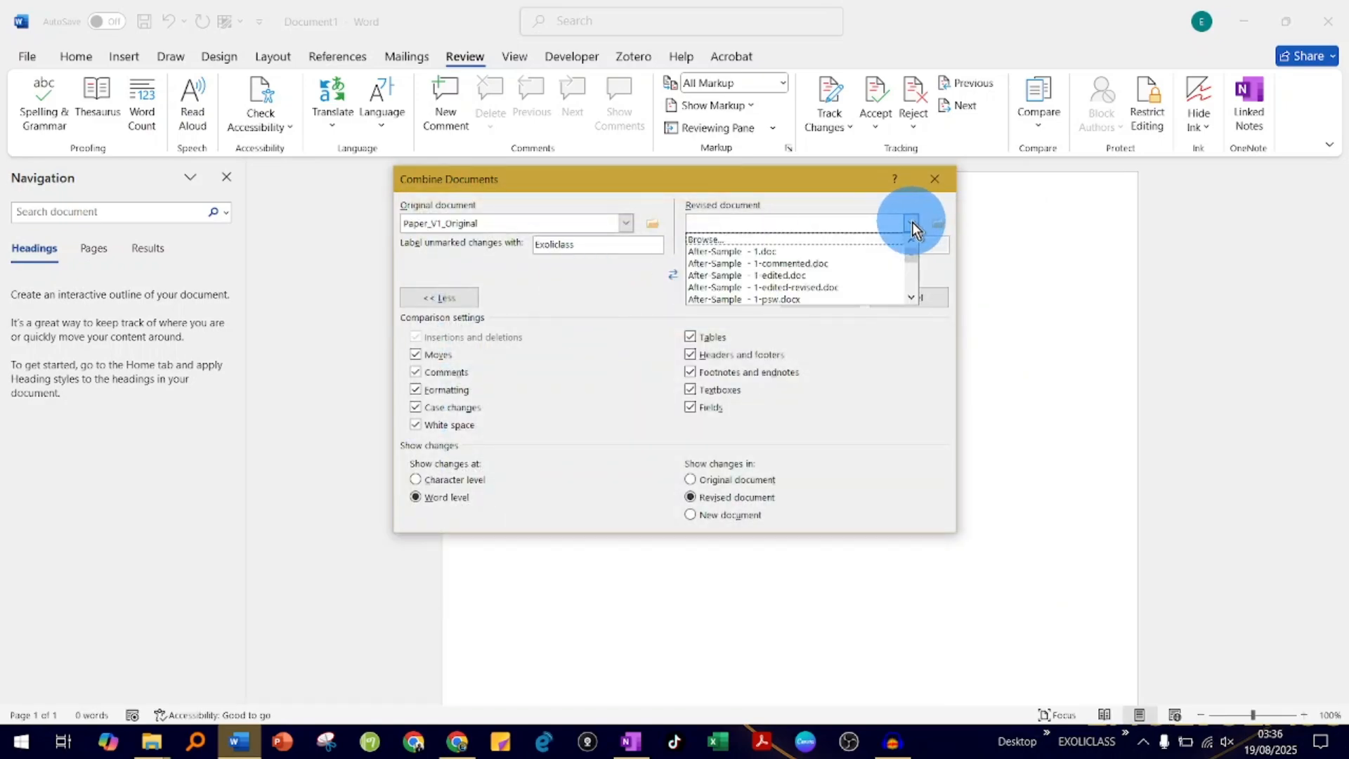
scroll(859, 265, "down", 8)
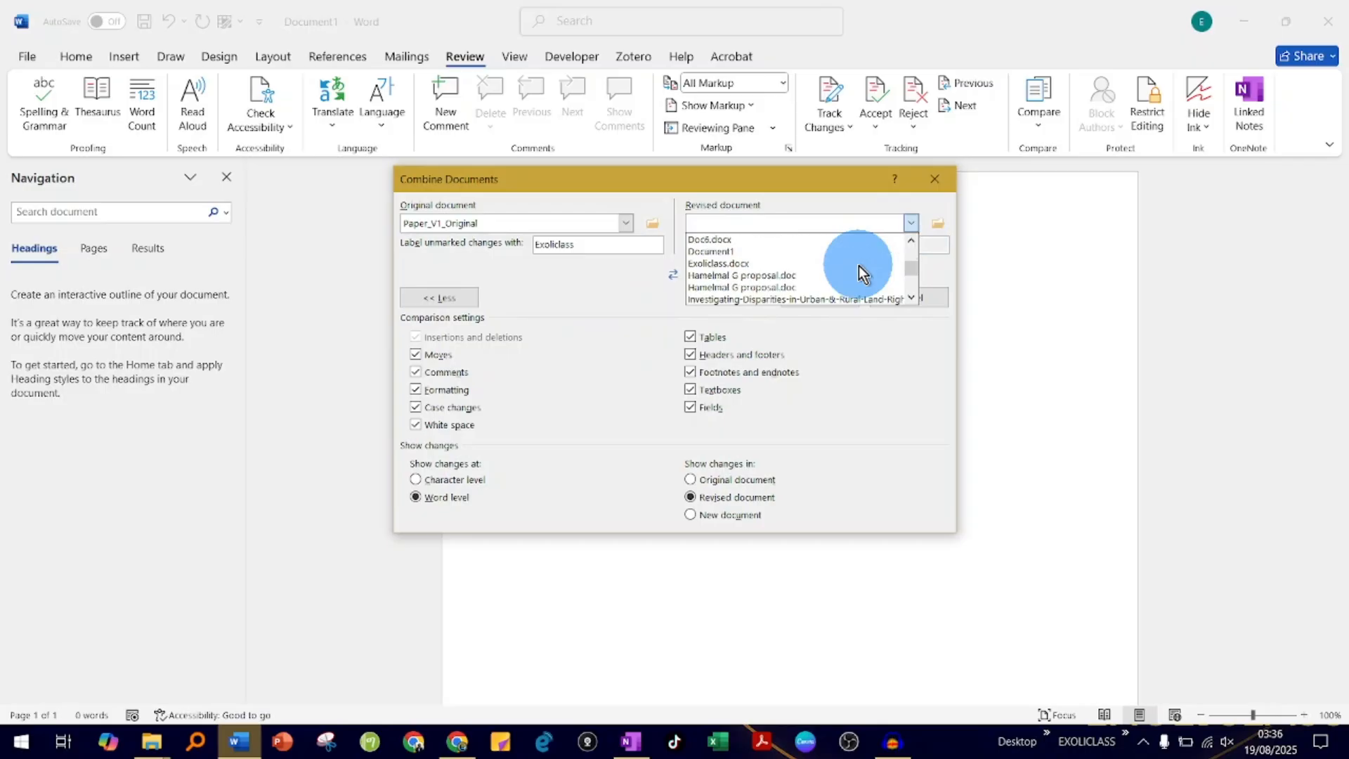
scroll(859, 266, "down", 5)
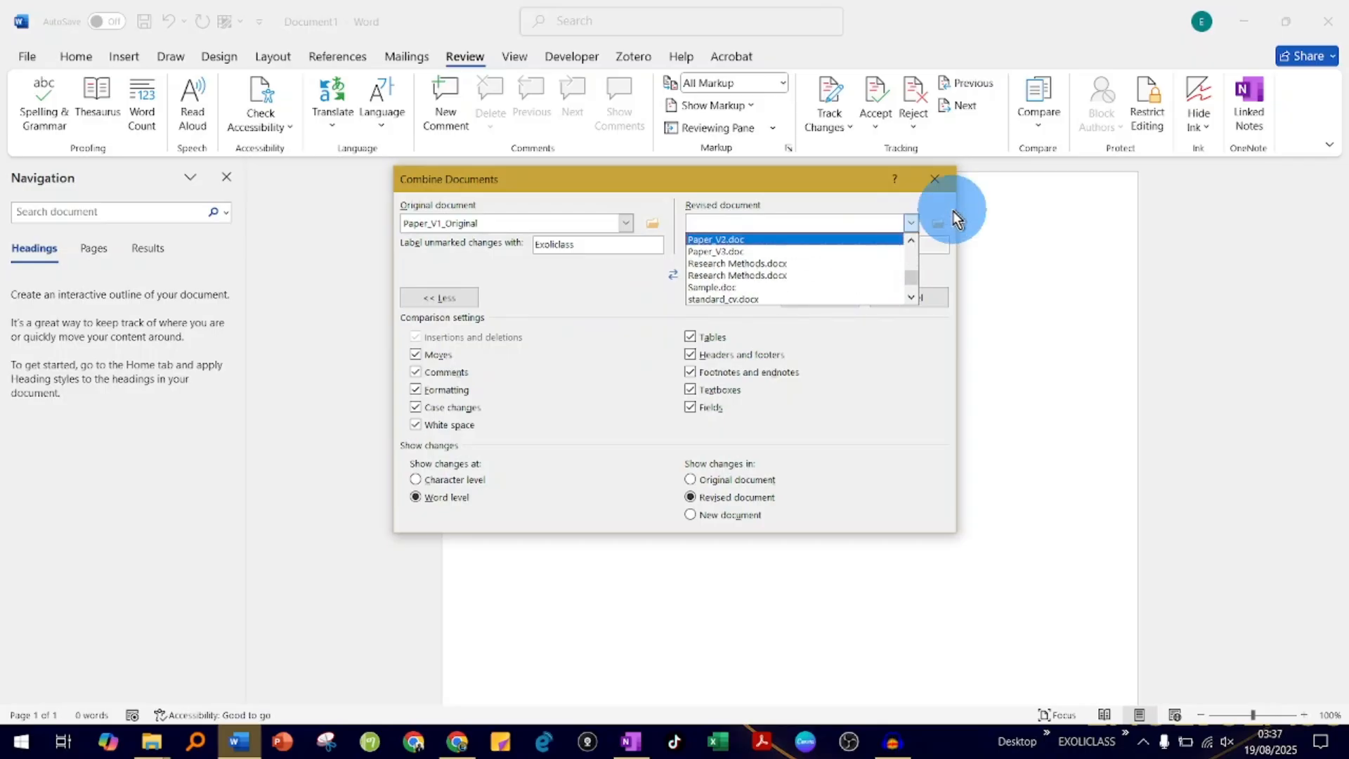
left_click(938, 226)
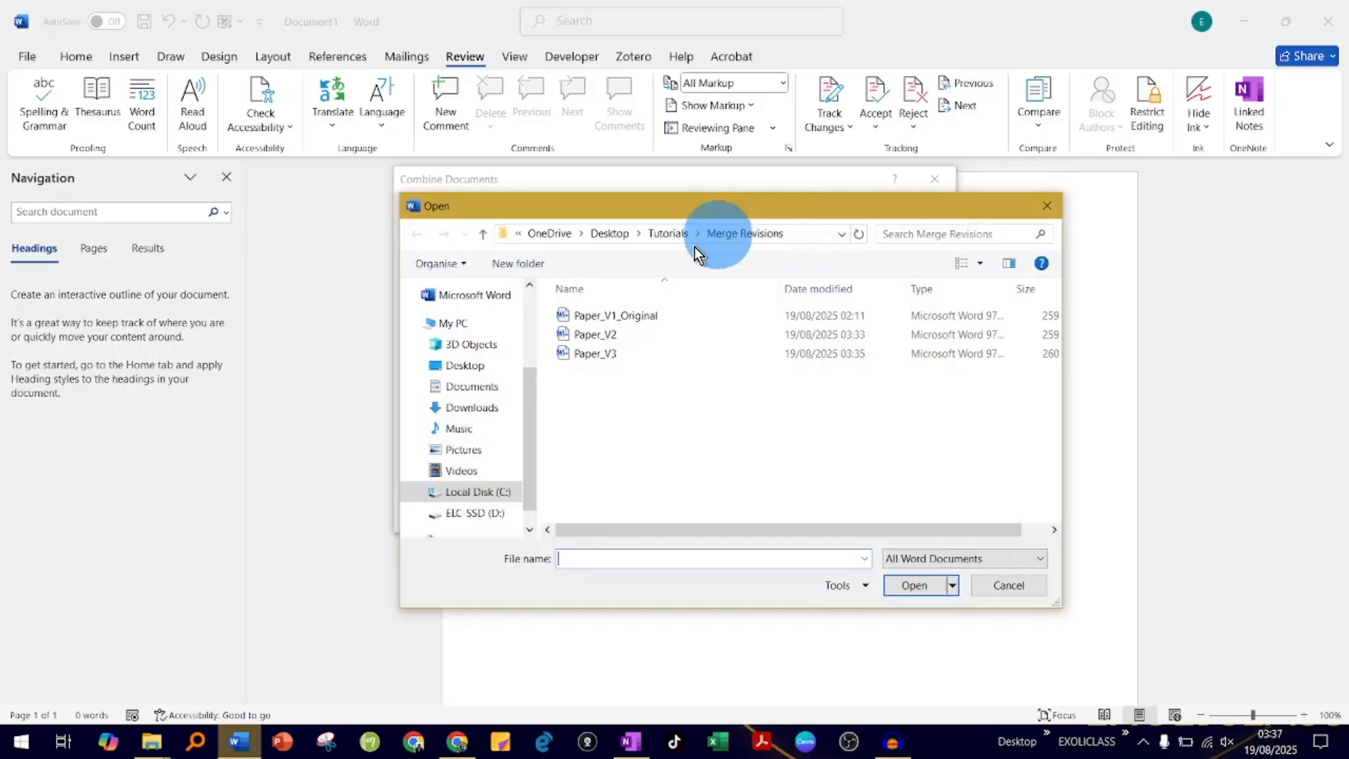
double_click(607, 331)
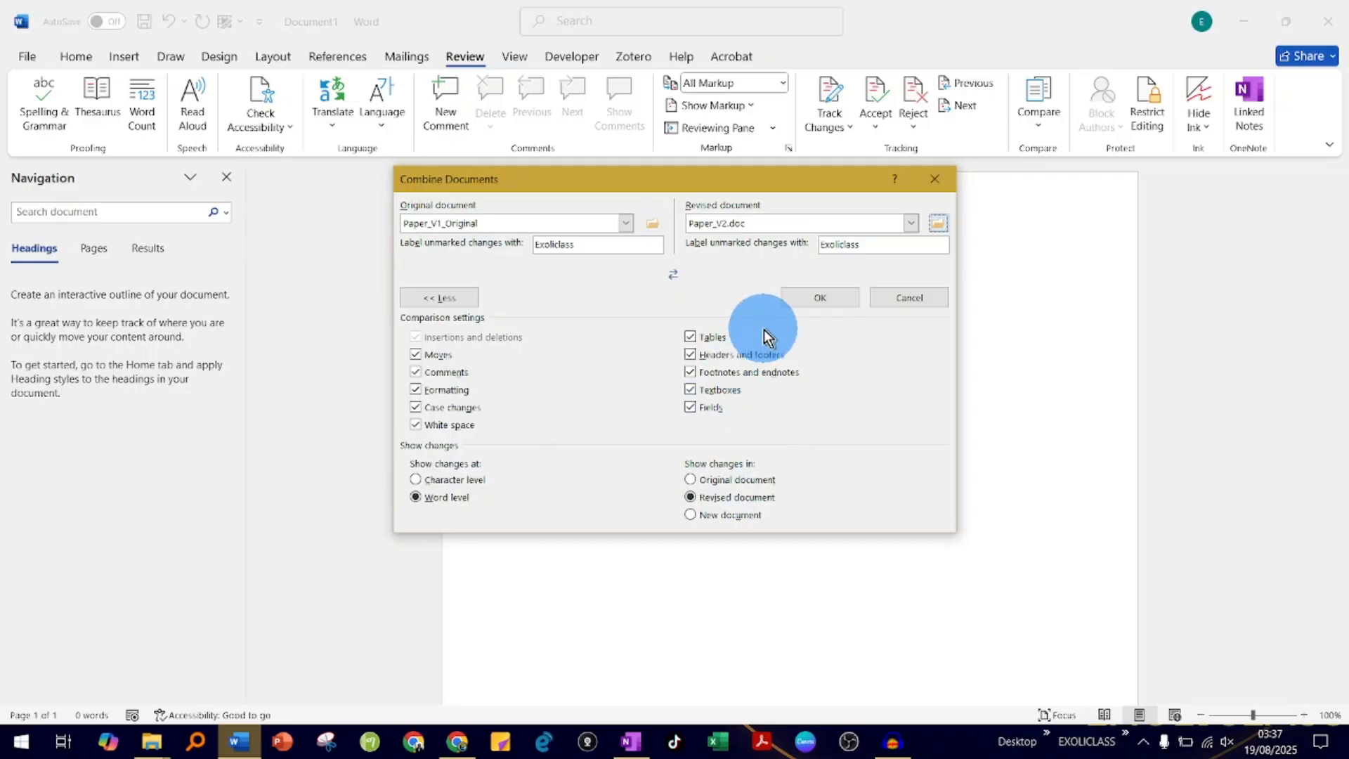
left_click(807, 296)
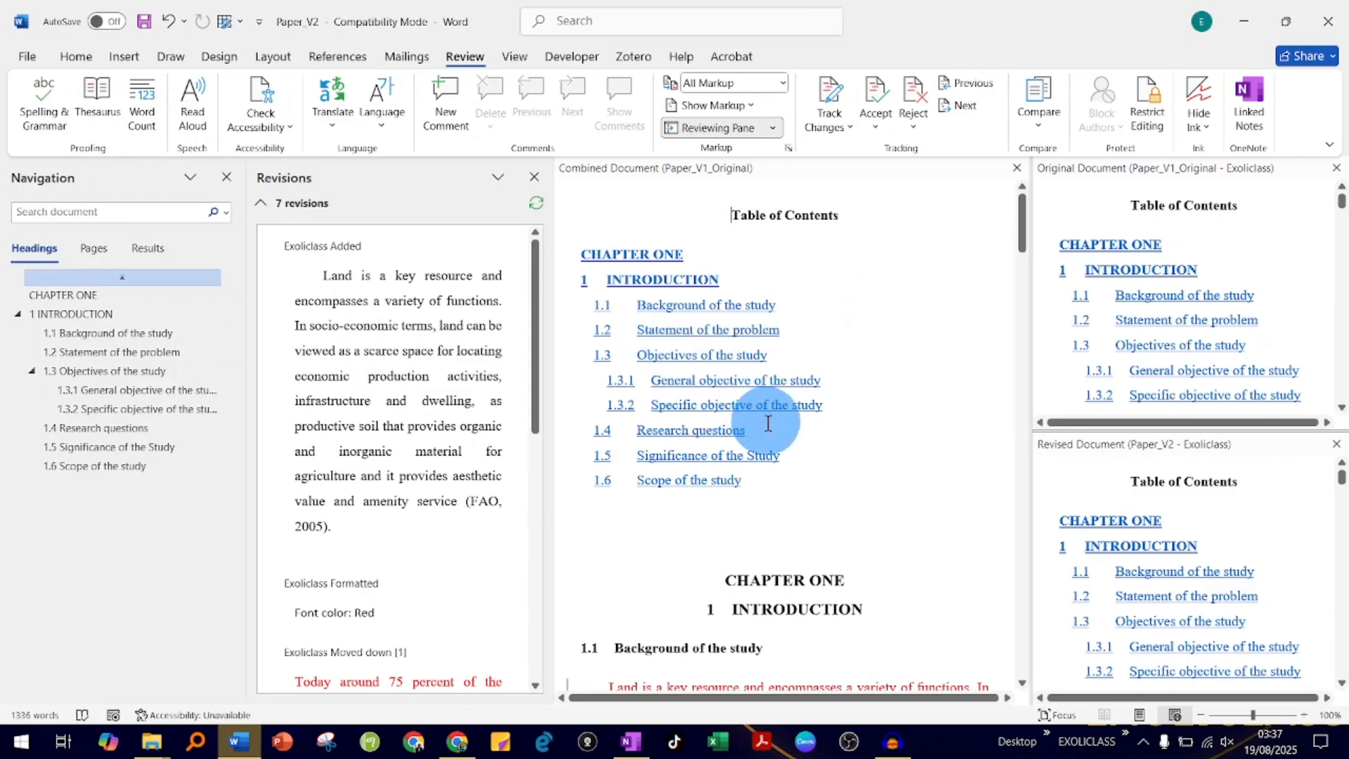
- Examine the revisions list and compare the combined document with the original Paper_V1_Original and the revised Paper_V2
scroll(765, 468, "down", 1)
scroll(765, 468, "up", 1)
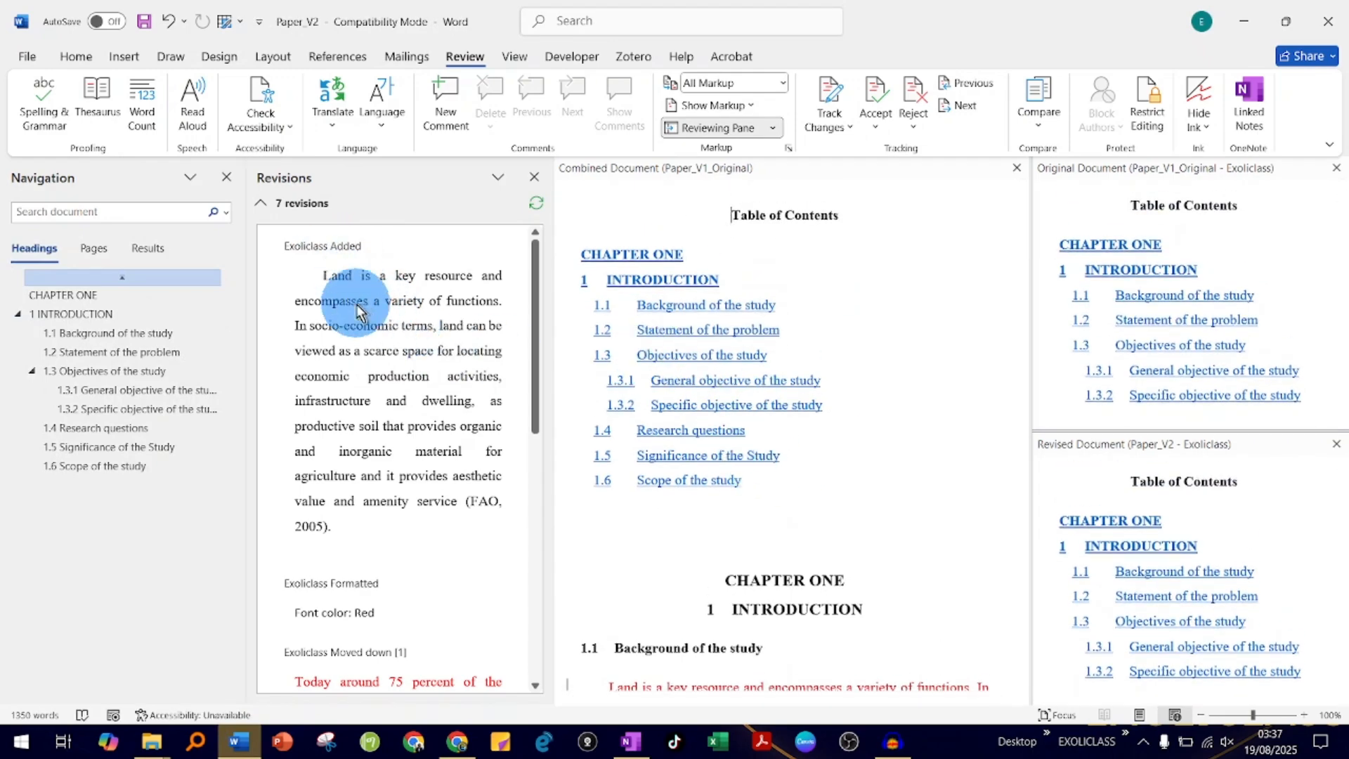
scroll(363, 327, "down", 2)
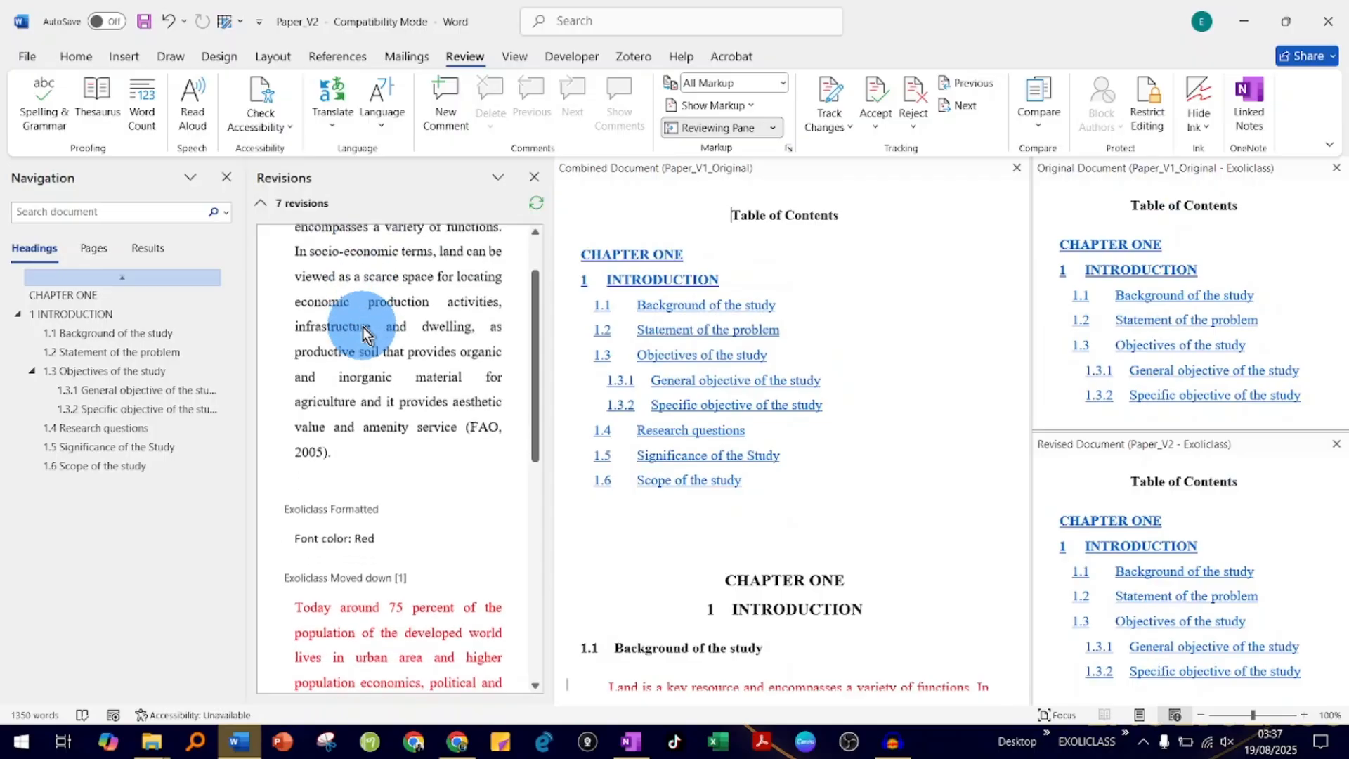
scroll(363, 327, "up", 2)
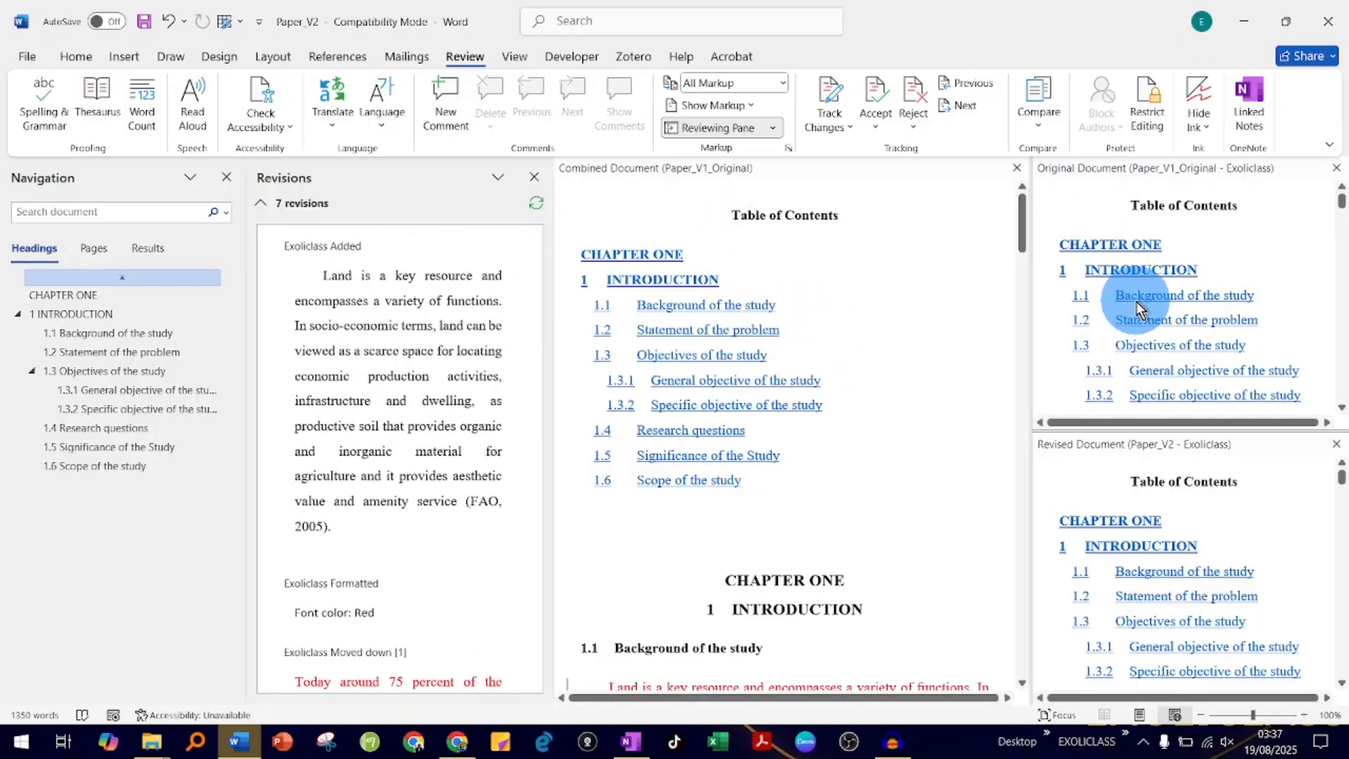
scroll(1136, 298, "down", 3)
scroll(1136, 299, "up", 3)
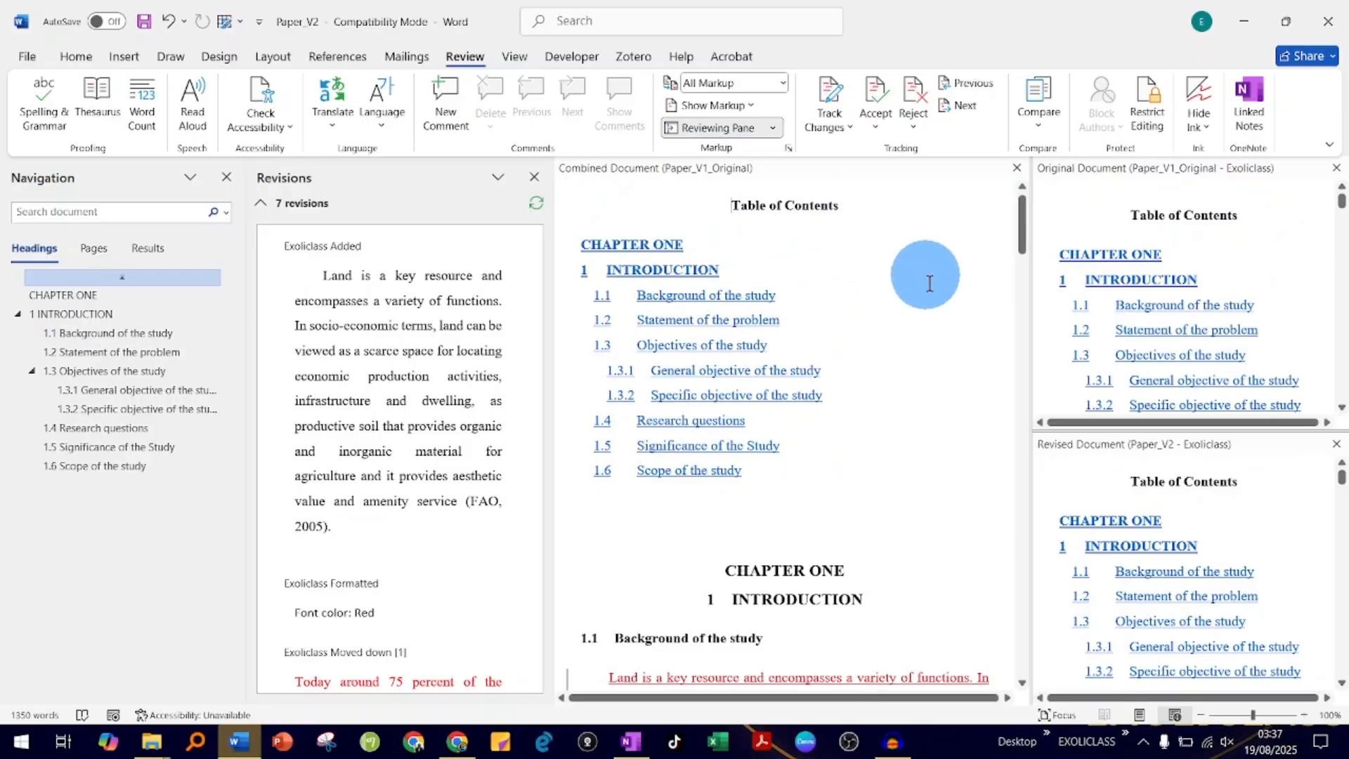
scroll(731, 331, "down", 1)
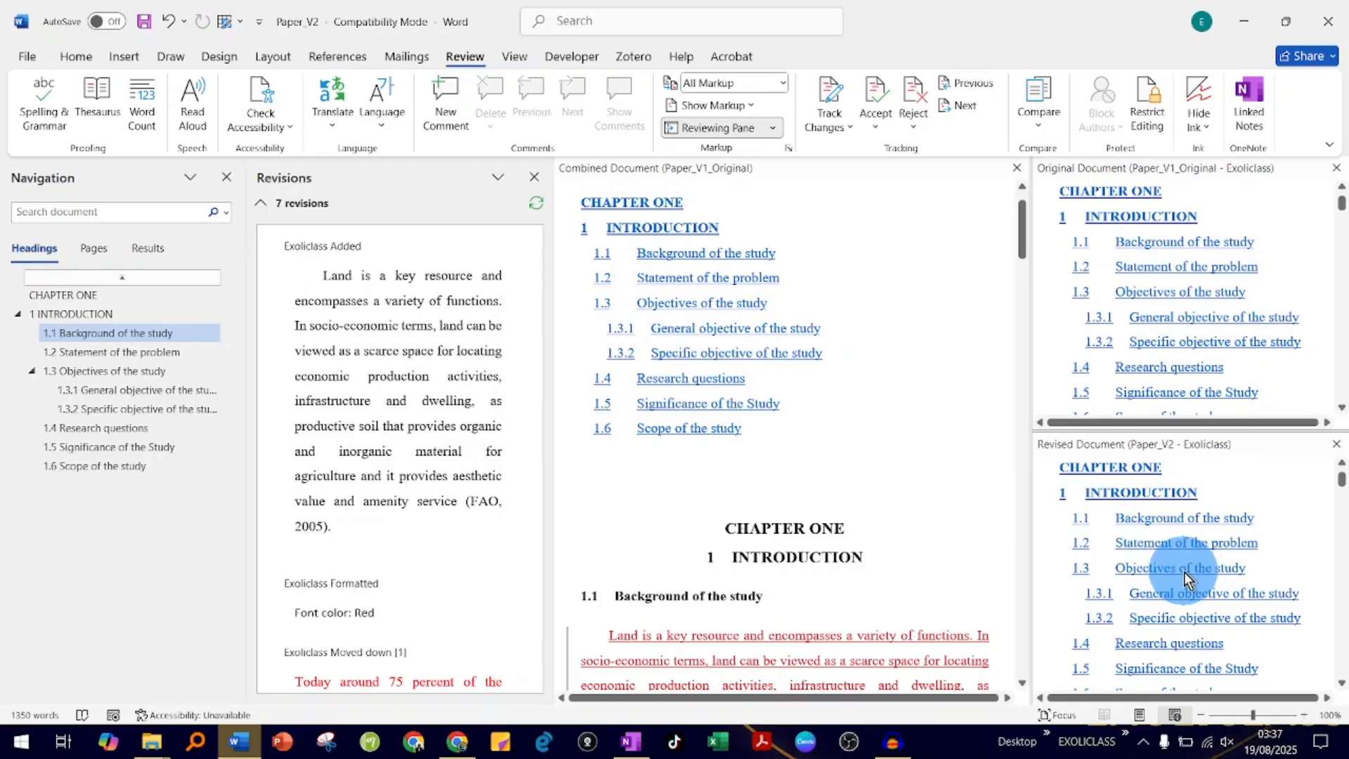
scroll(1227, 573, "down", 3)
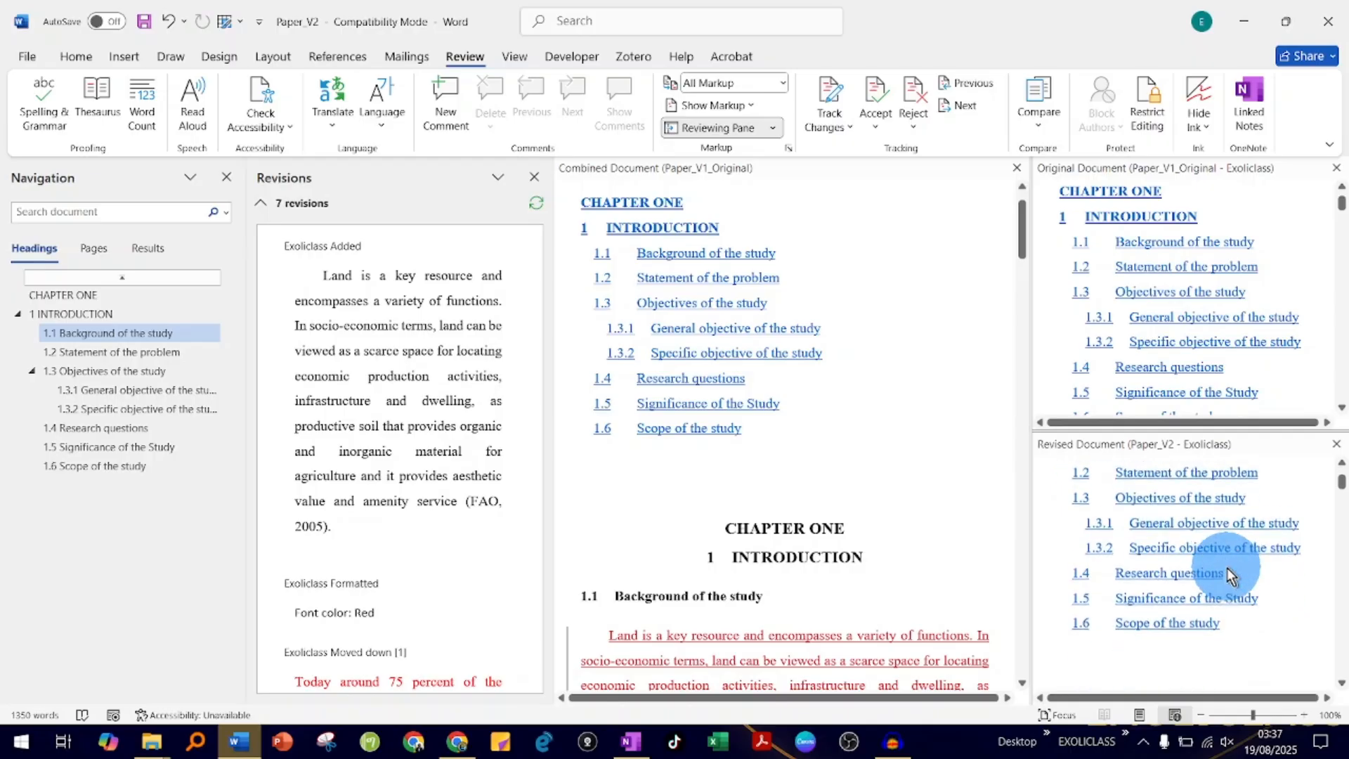
scroll(1227, 572, "down", 10)
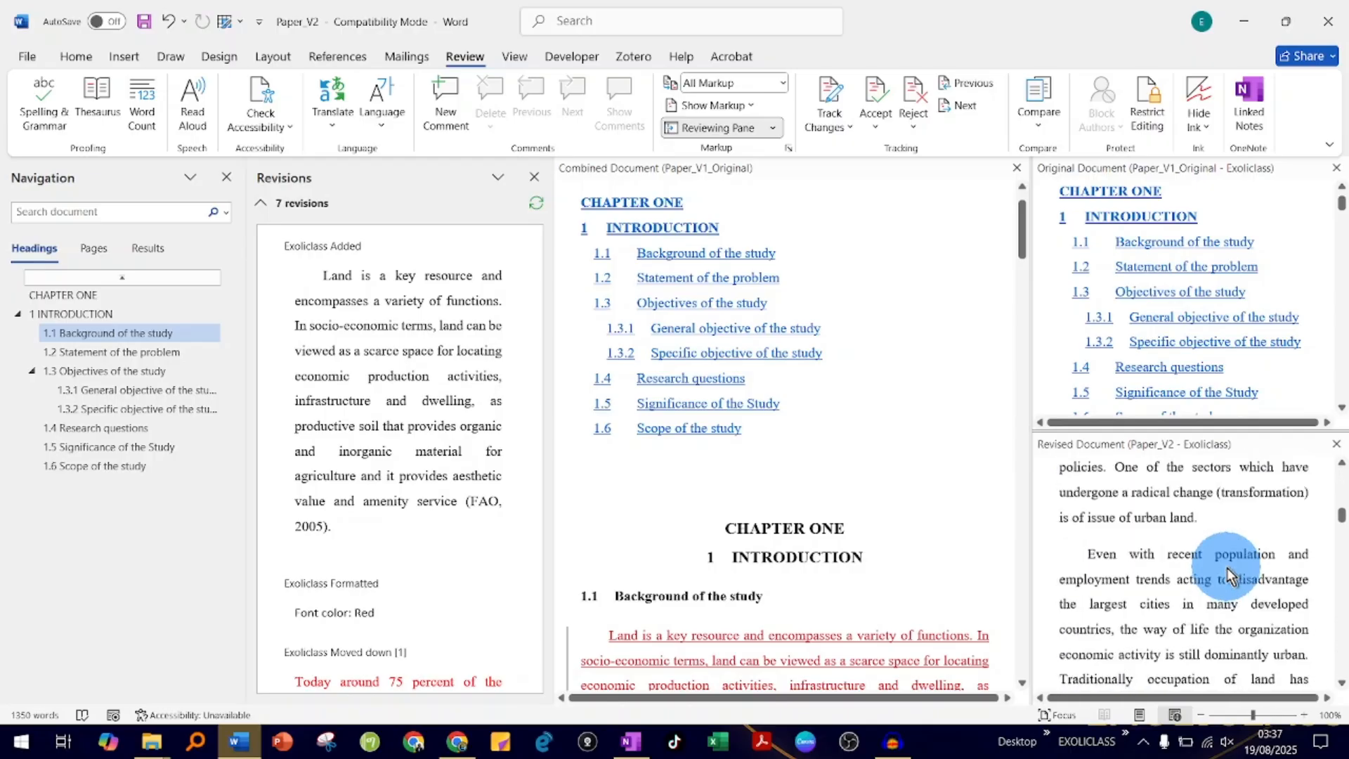
scroll(1227, 573, "down", 4)
scroll(1227, 574, "up", 6)
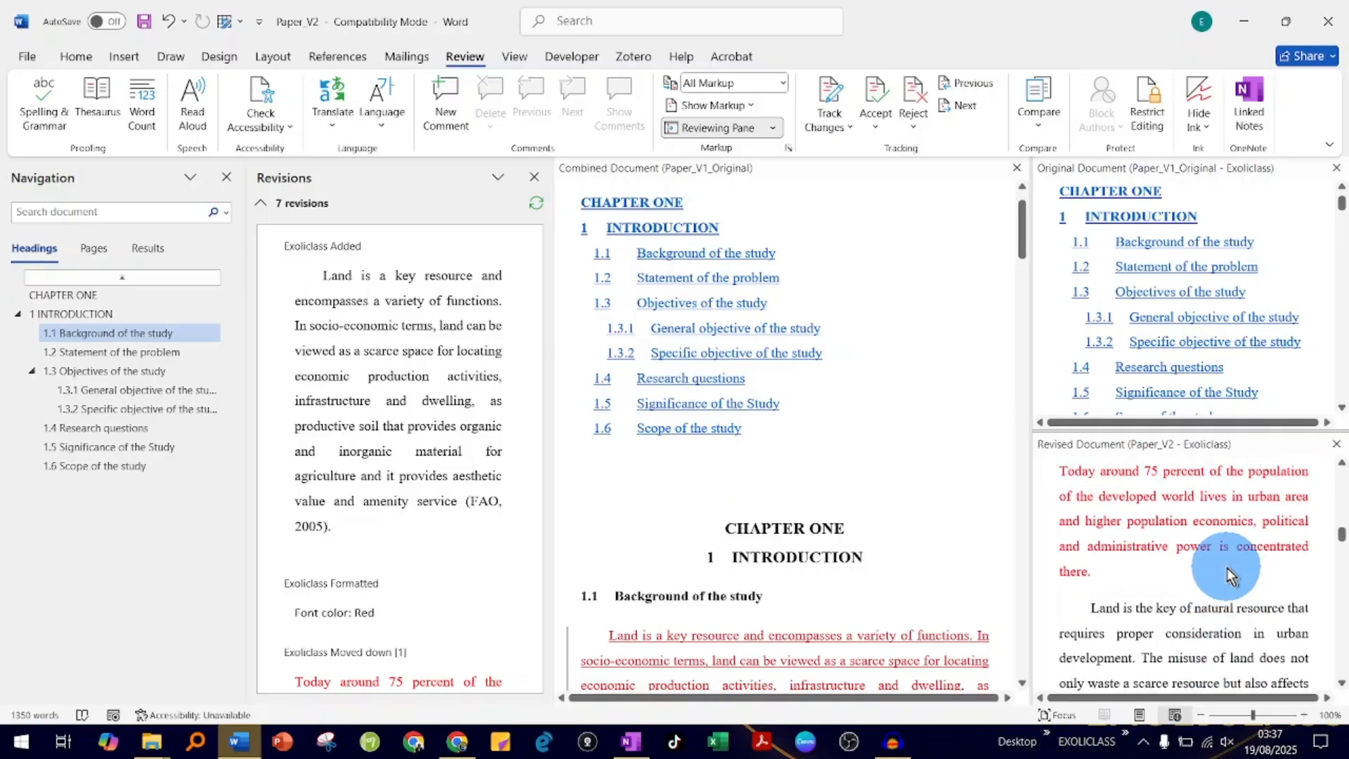
scroll(1228, 574, "down", 10)
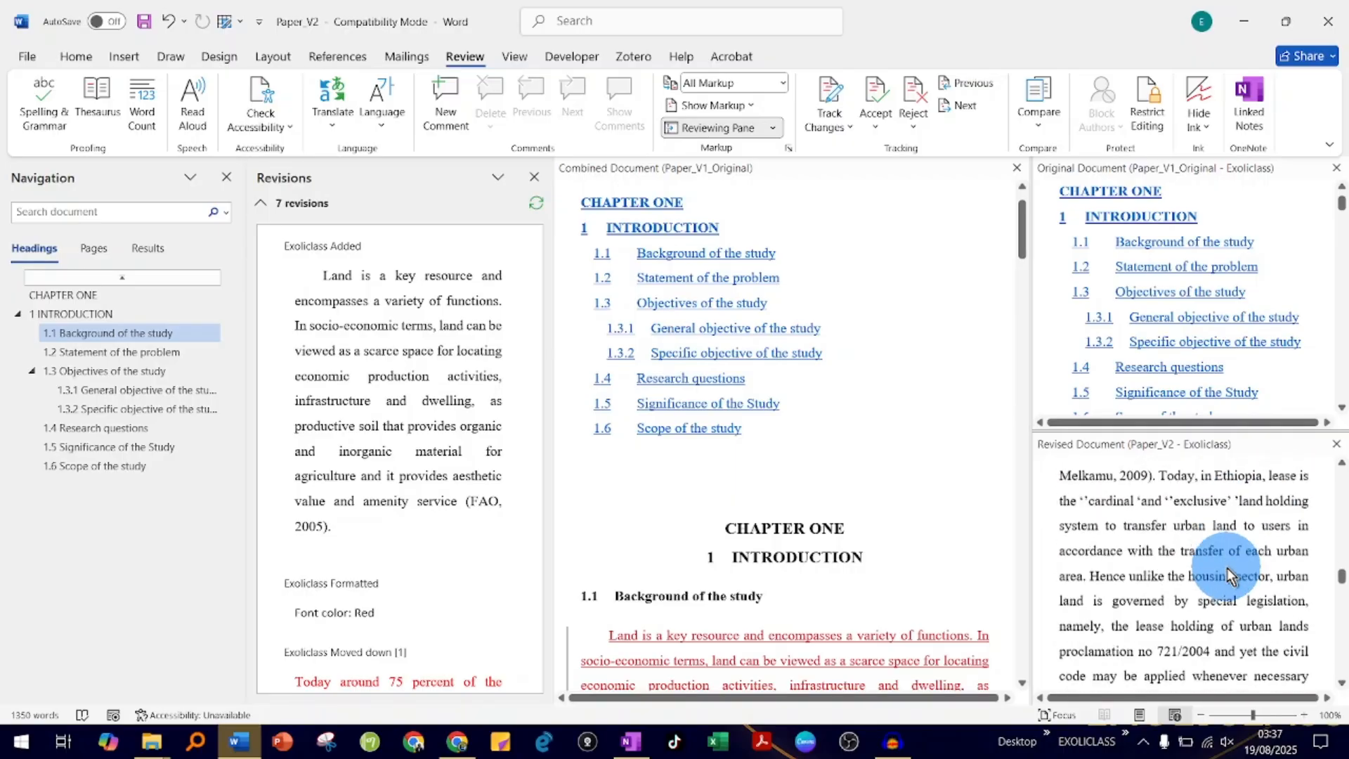
scroll(1228, 570, "down", 6)
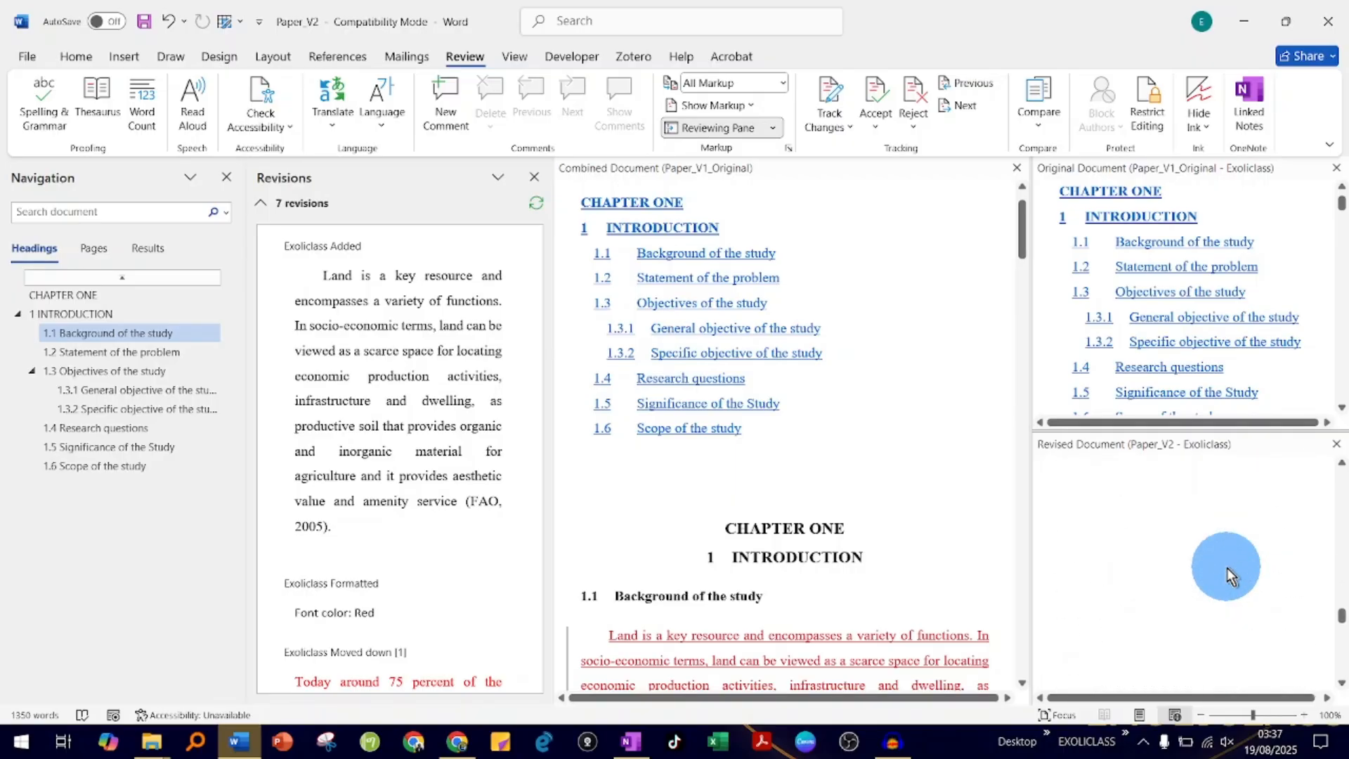
scroll(1229, 571, "up", 8)
scroll(1227, 569, "up", 15)
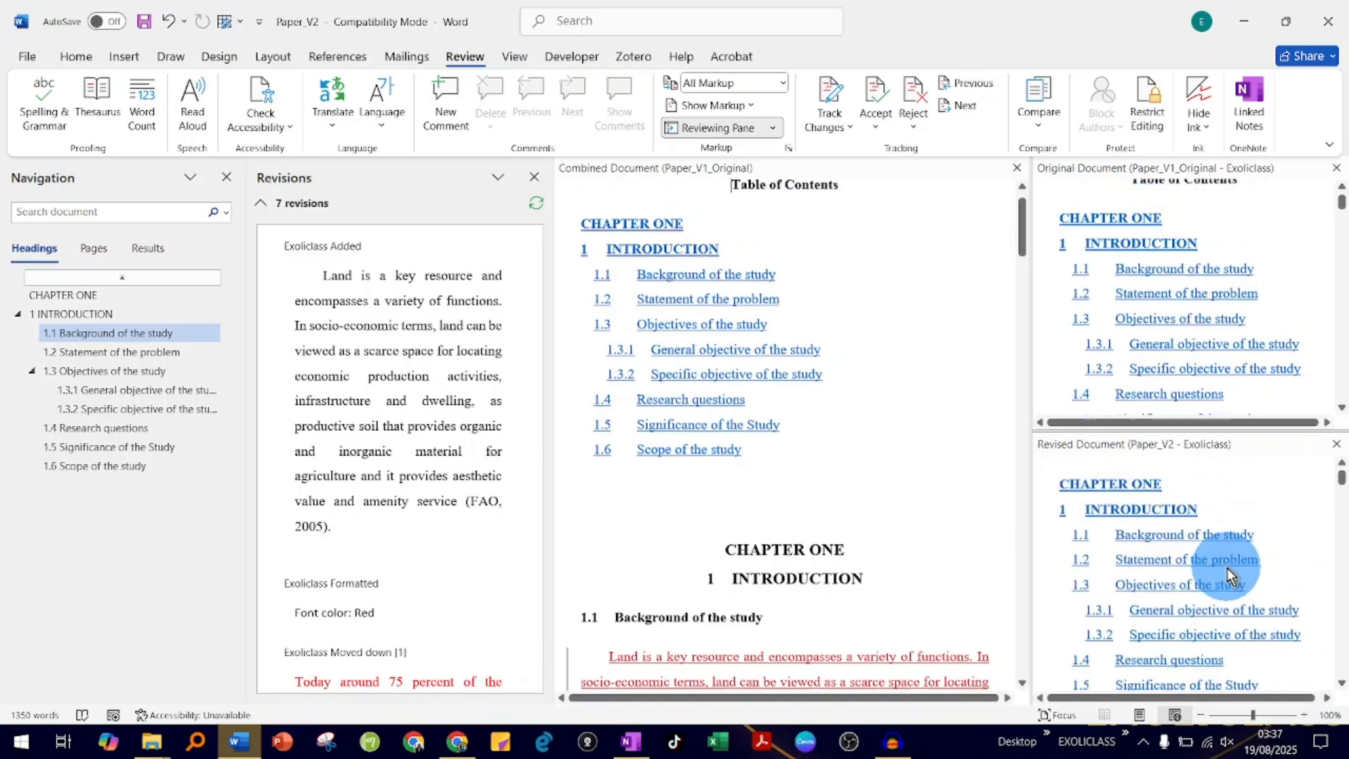
scroll(1204, 277, "down", 10)
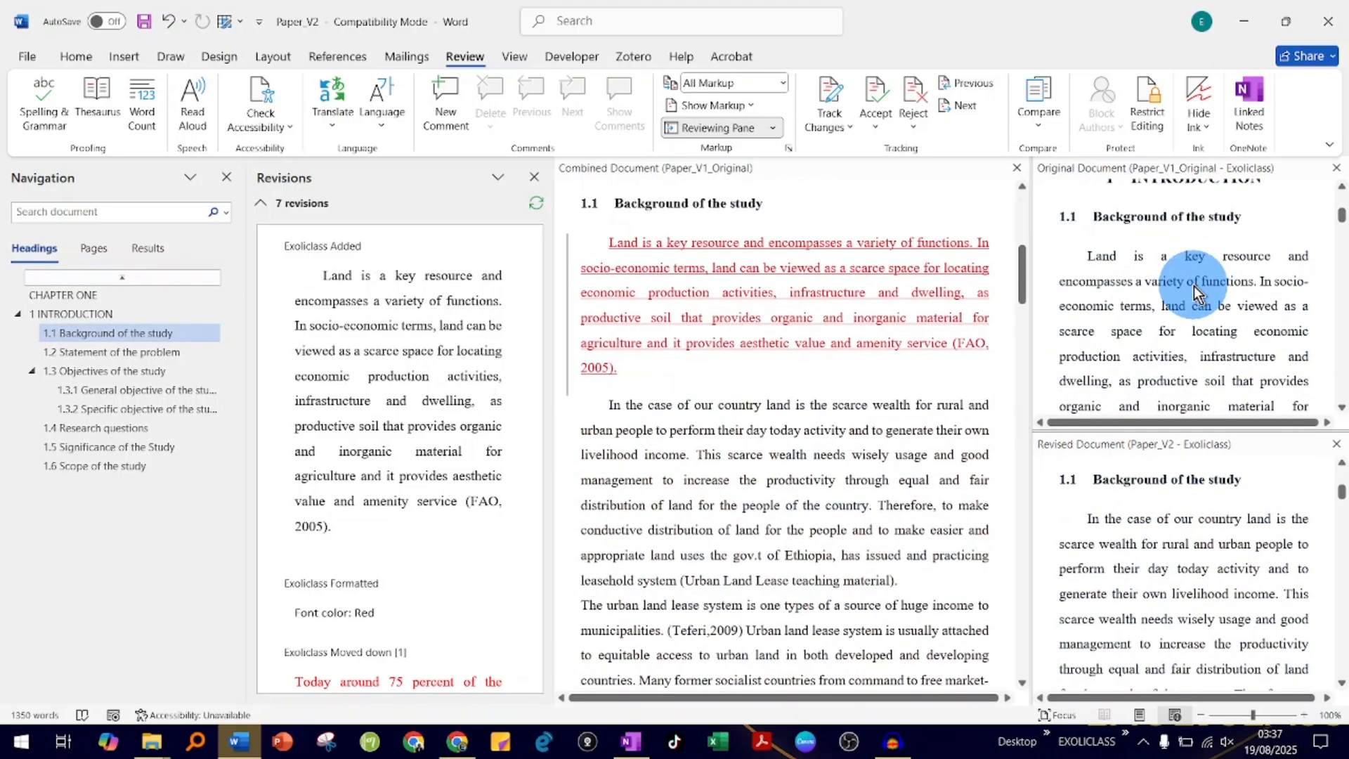
scroll(1199, 293, "up", 10)
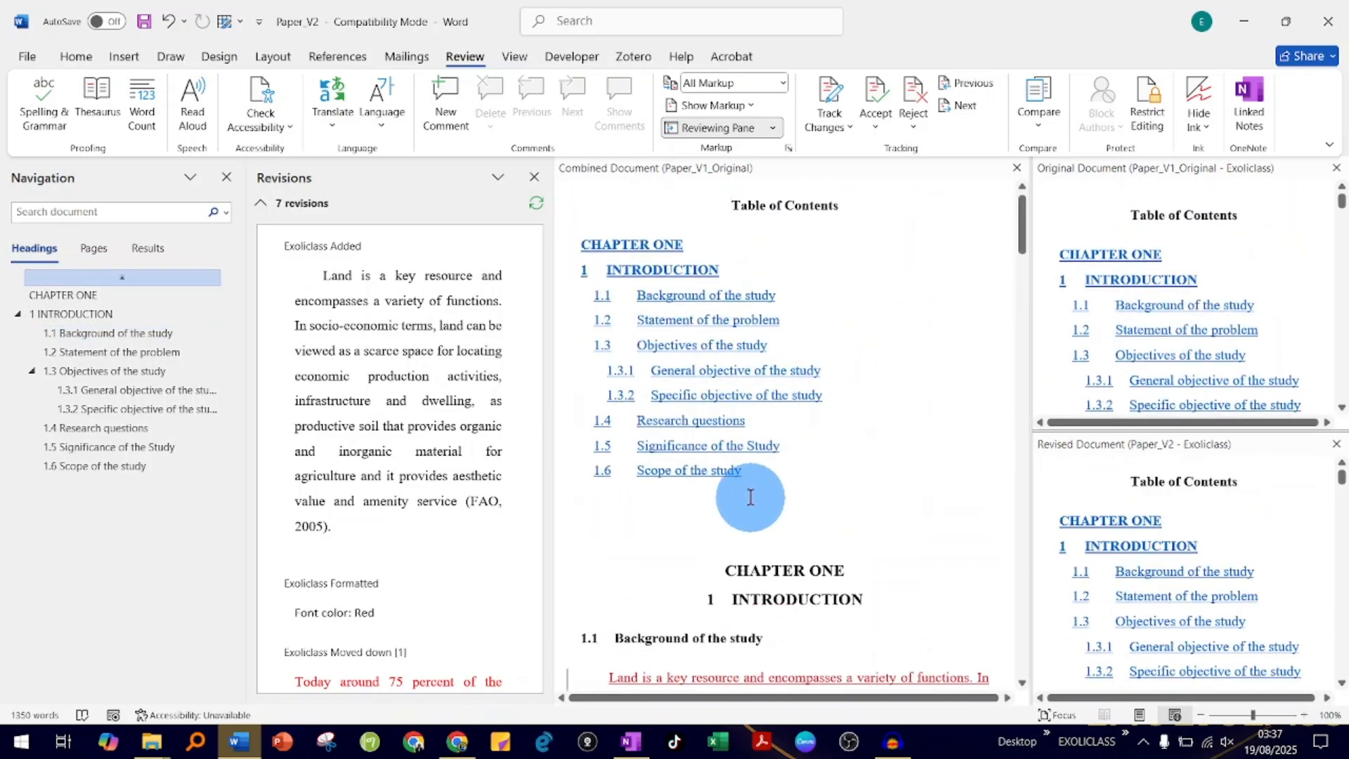
- Compare the original and moved positions of the "Today around 75 percent" sentence in the combined document, briefly viewing it in Simple Markup
scroll(817, 501, "down", 1)
scroll(817, 501, "down", 10)
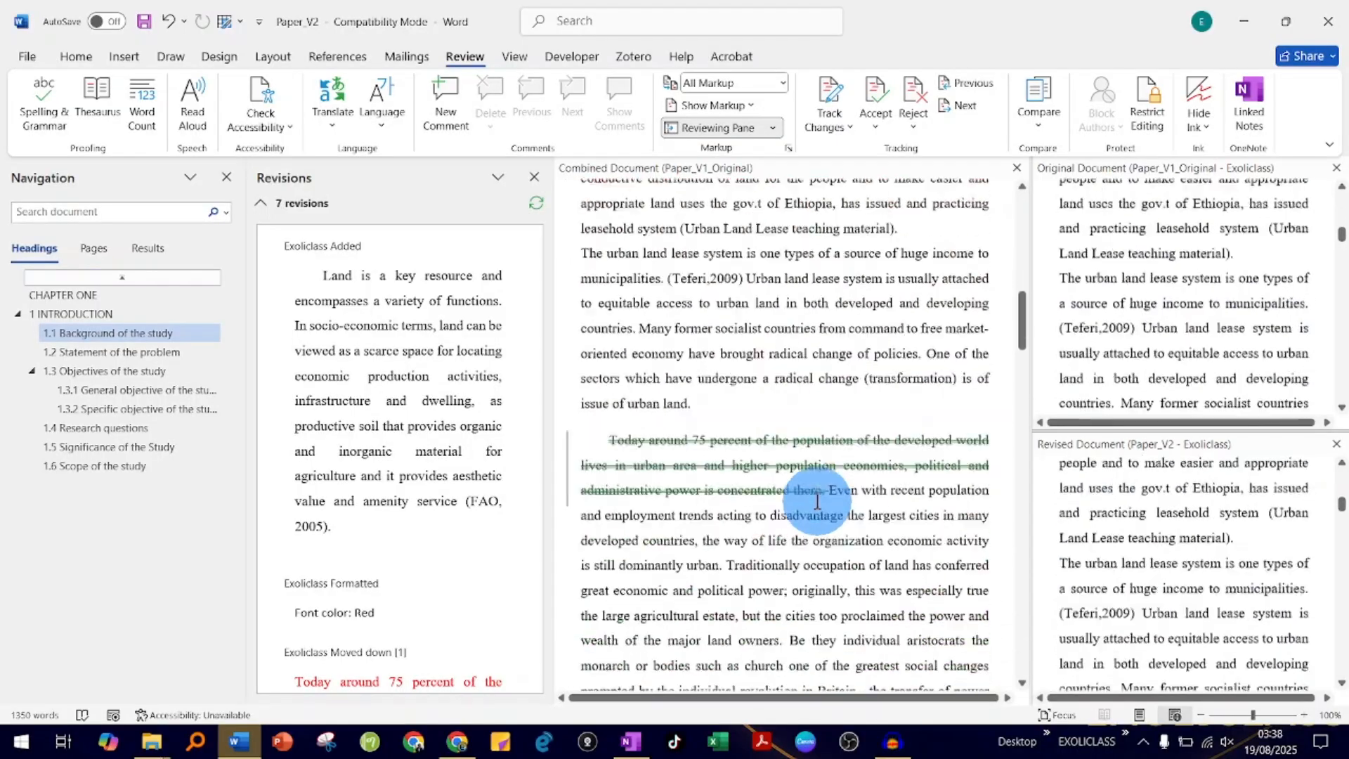
scroll(815, 510, "down", 3)
scroll(813, 499, "up", 3)
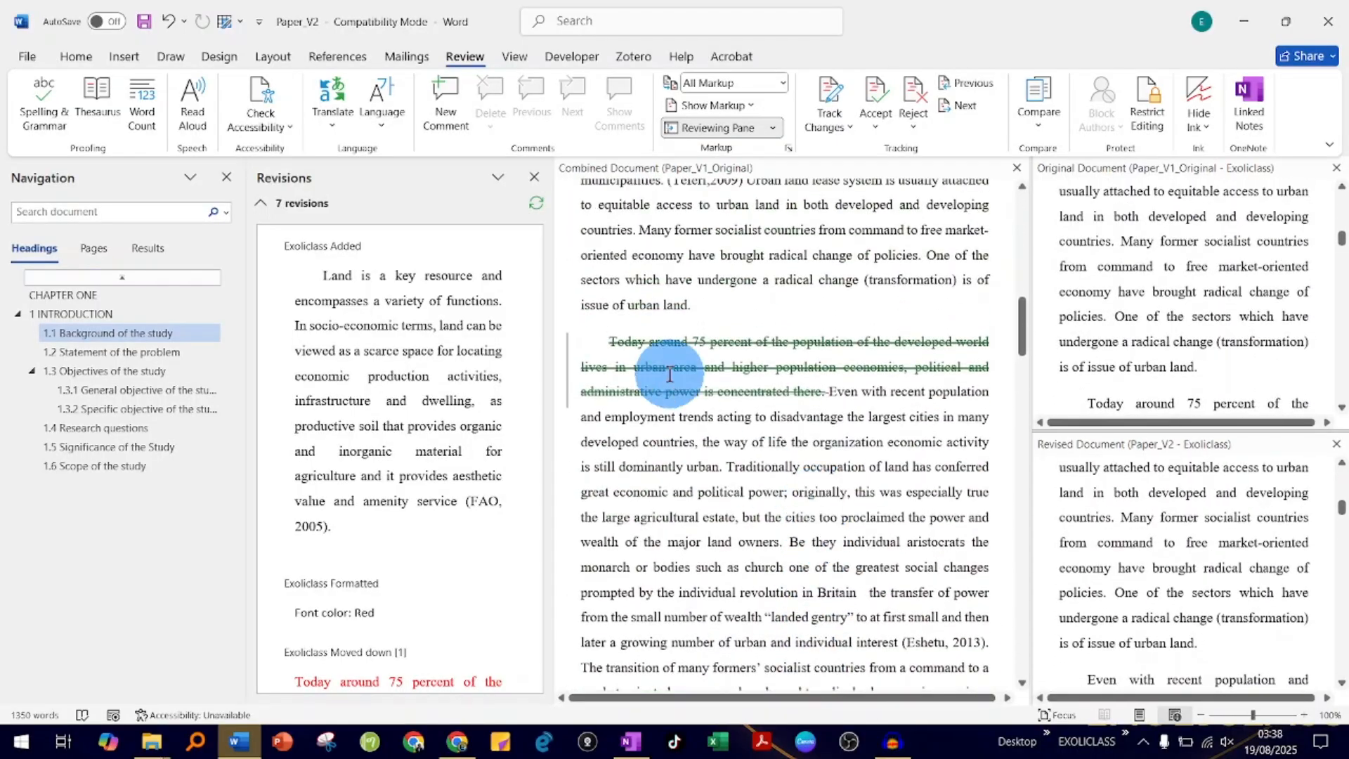
scroll(731, 486, "down", 5)
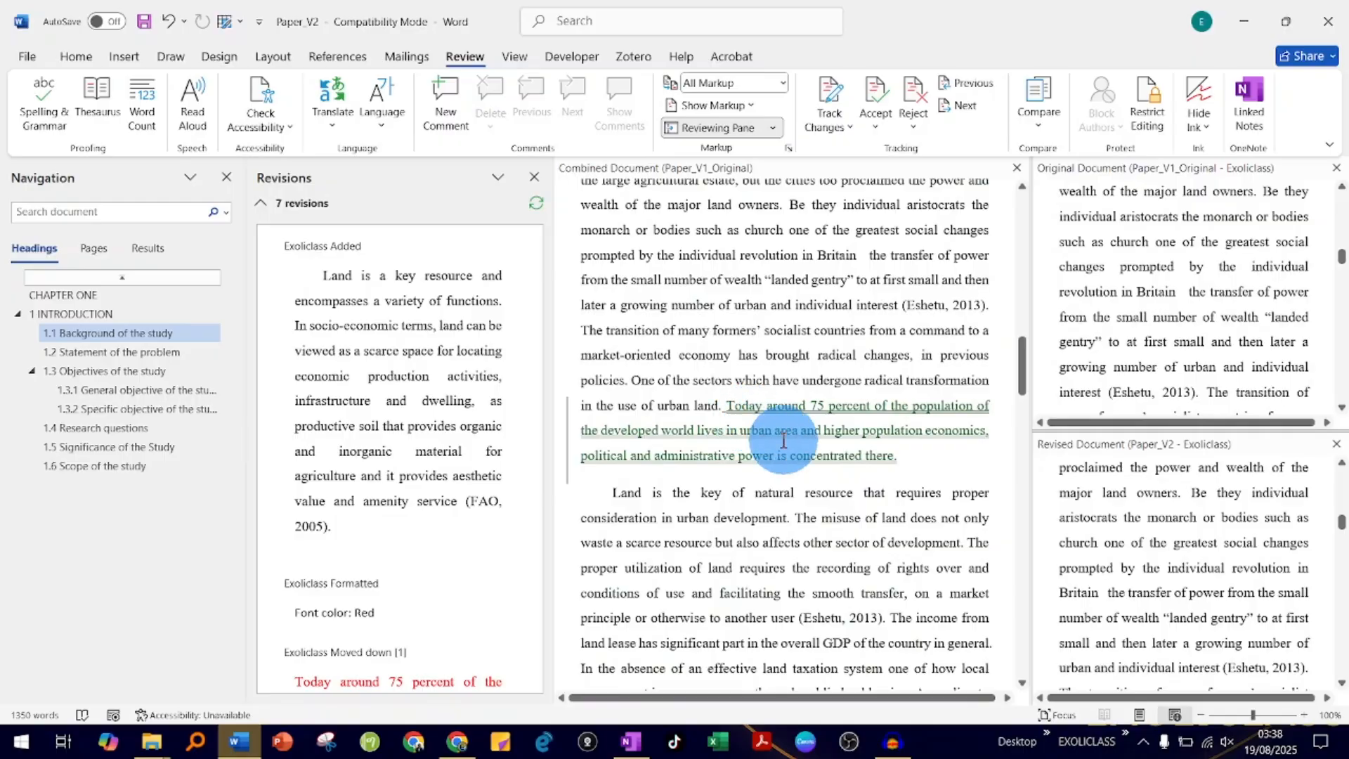
scroll(732, 407, "up", 4)
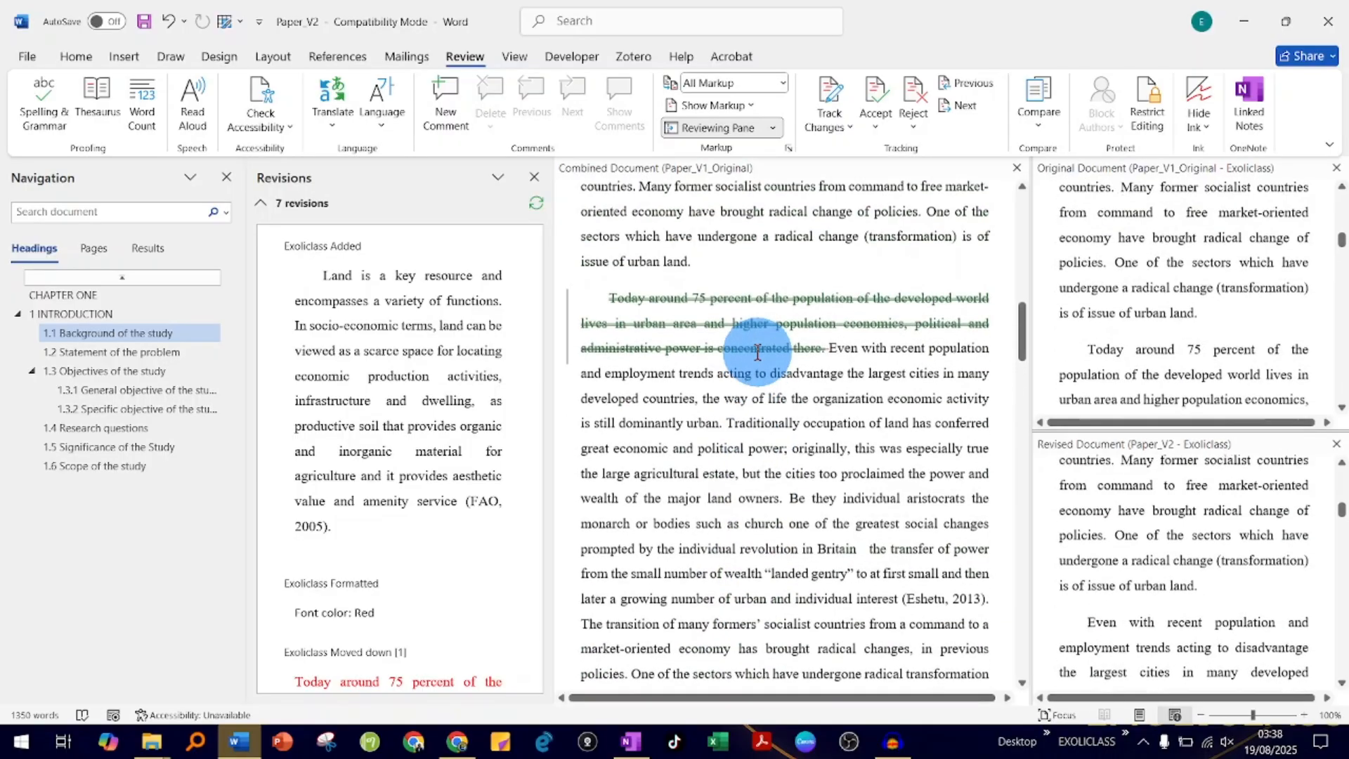
scroll(787, 485, "down", 4)
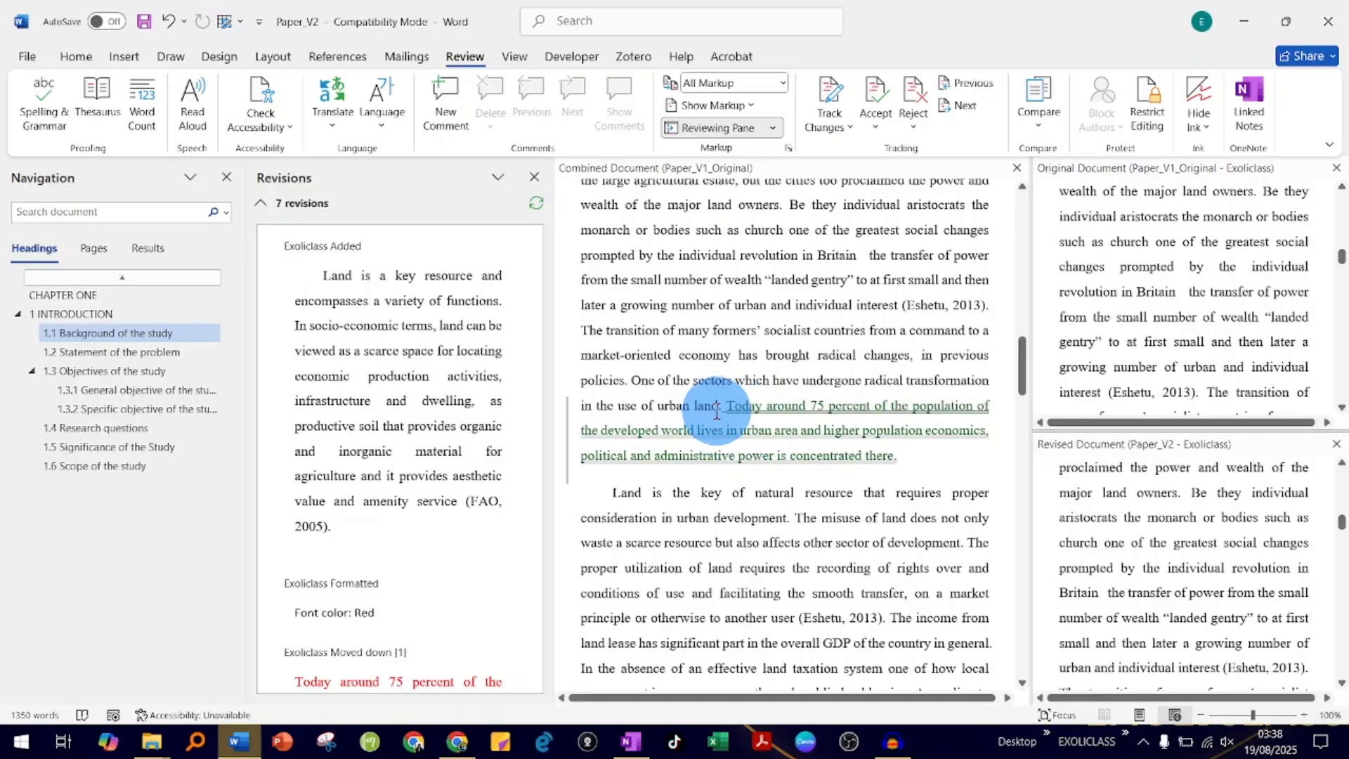
left_click(568, 438)
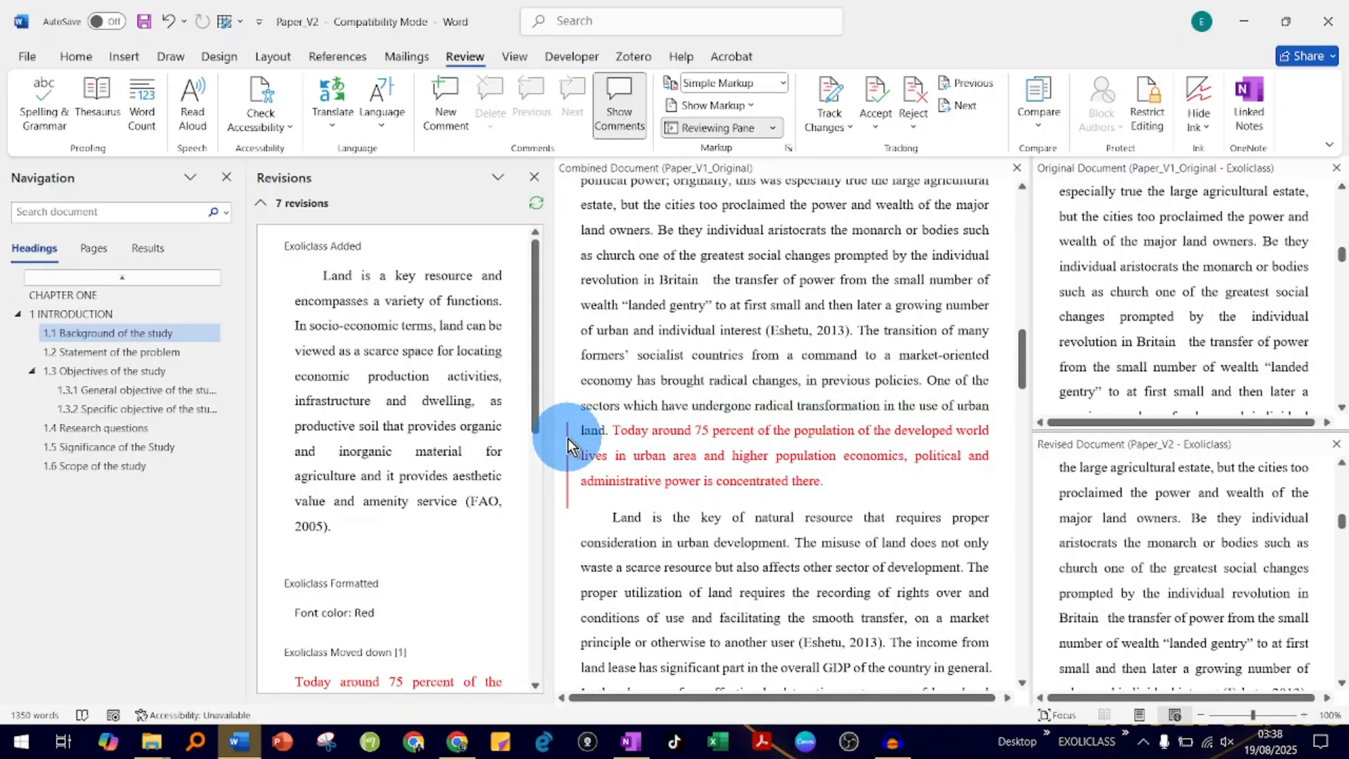
left_click(568, 438)
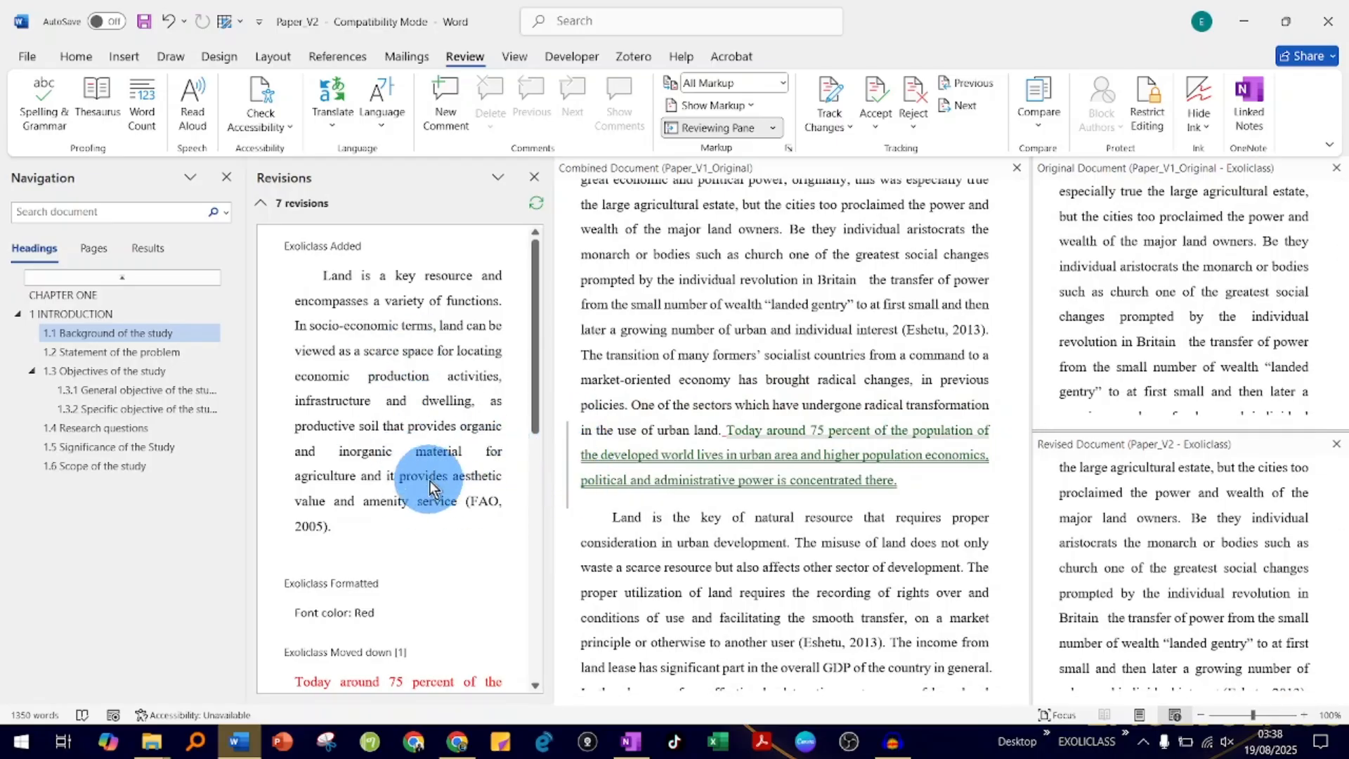
scroll(441, 487, "down", 5)
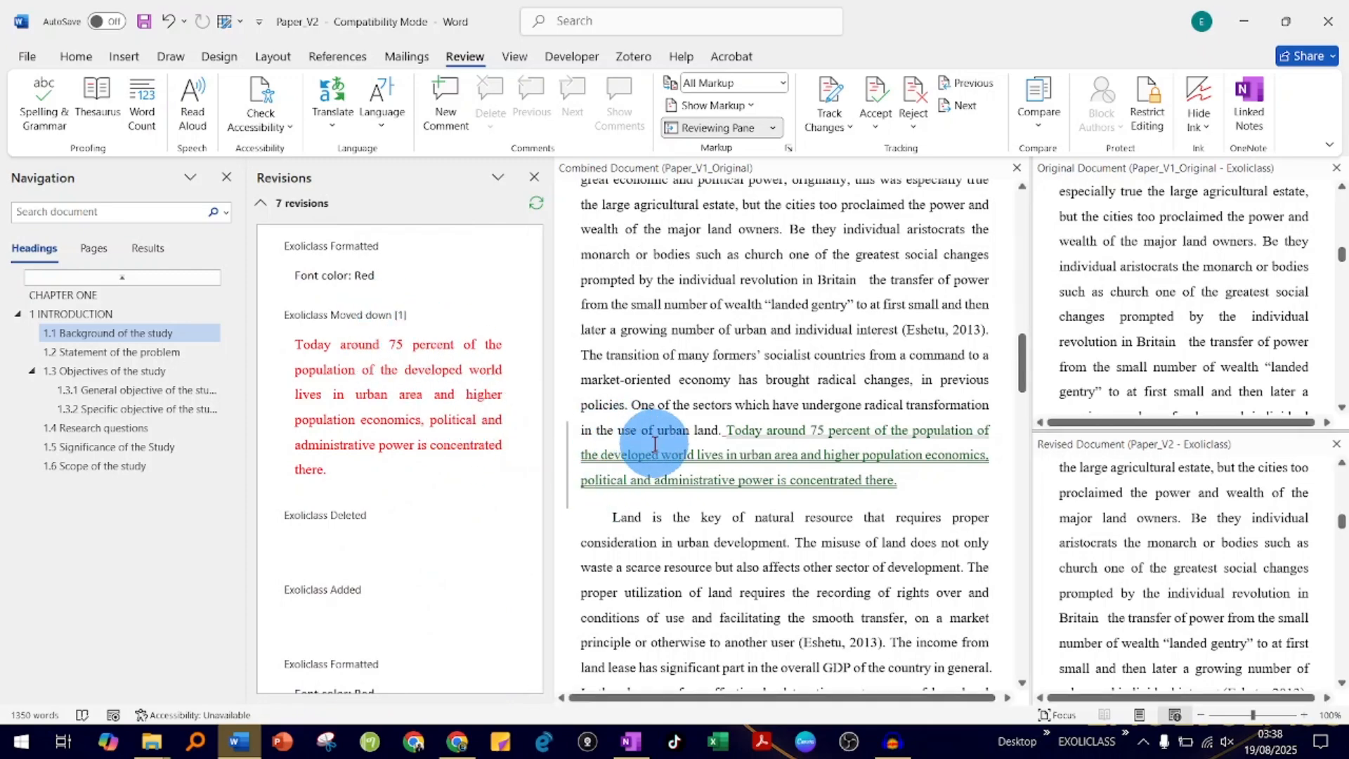
scroll(433, 383, "up", 1)
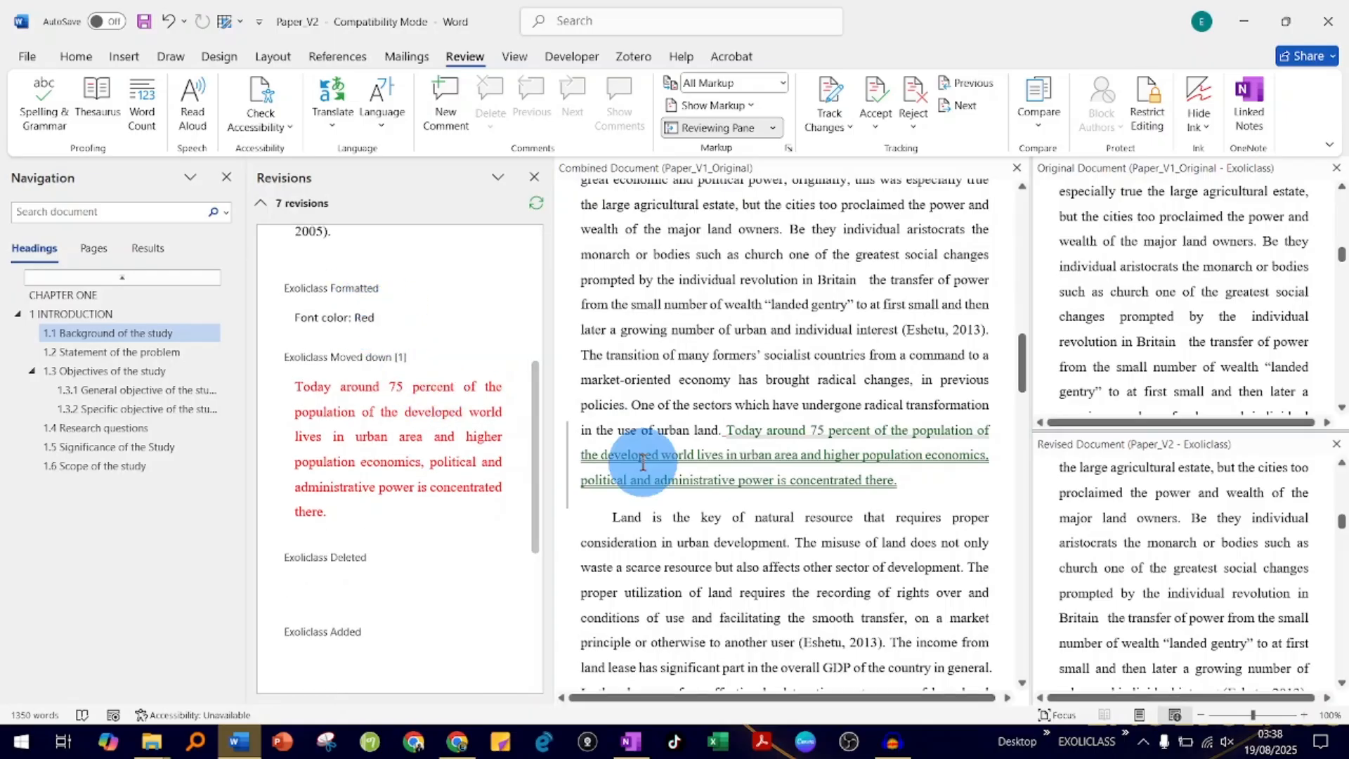
- Locate the red font formatting and moved-text revisions from the revisions list, and review the remaining entries against the combined document
left_click(353, 318)
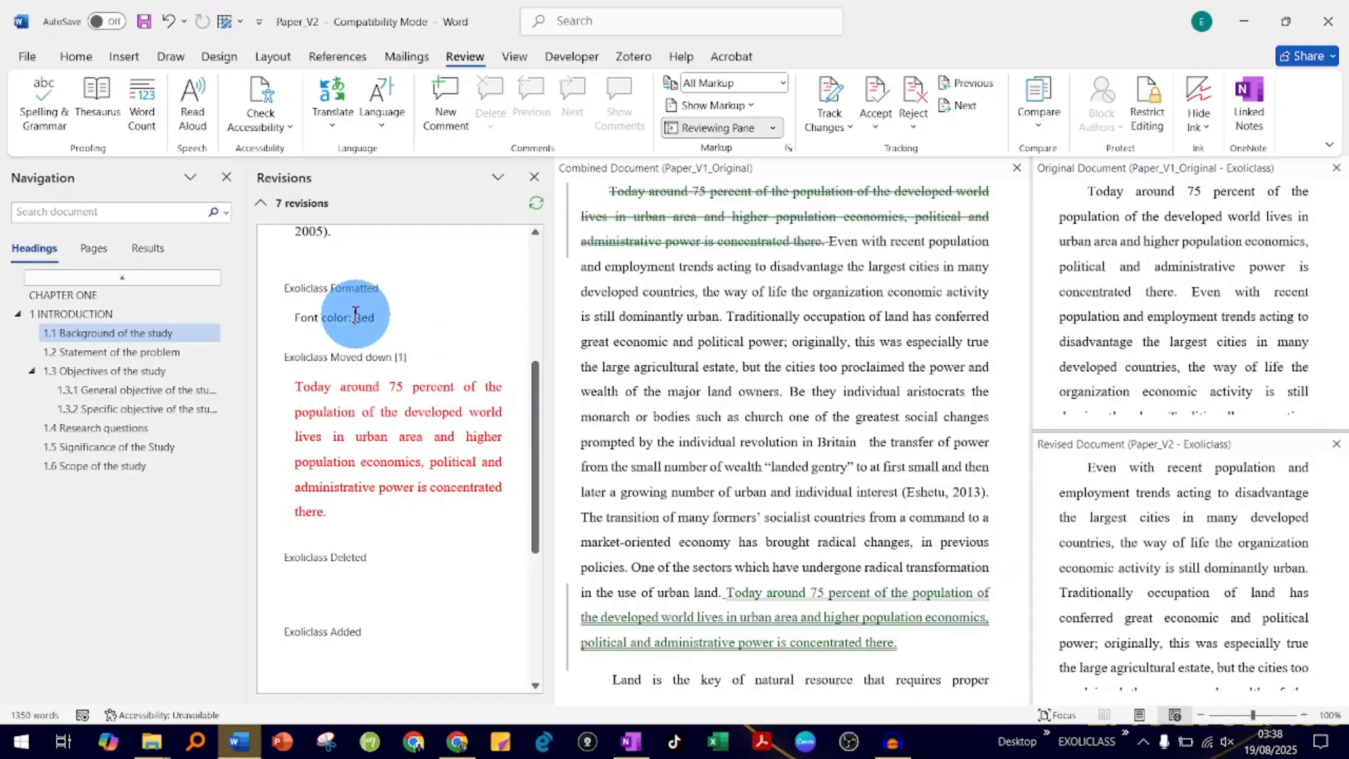
scroll(795, 517, "down", 4)
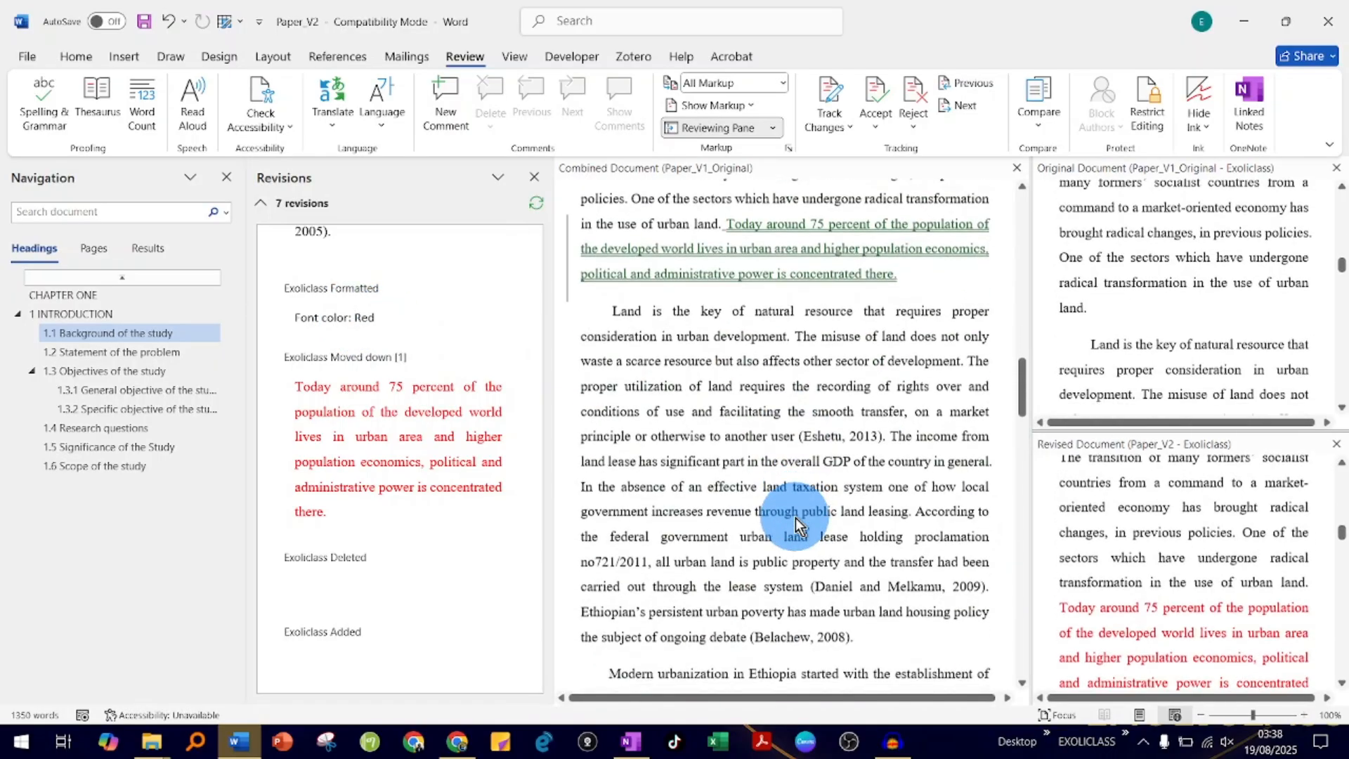
scroll(791, 508, "up", 1)
scroll(767, 456, "down", 1)
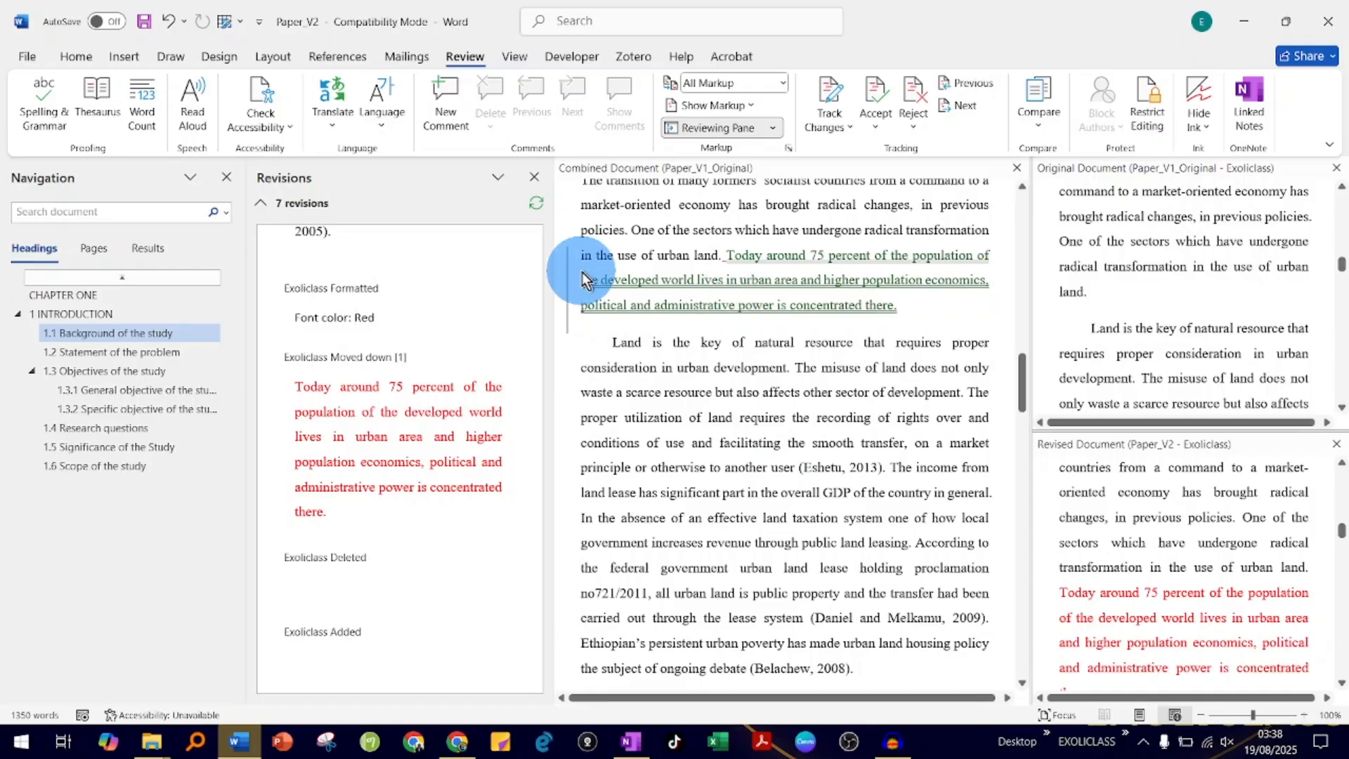
left_click(345, 317)
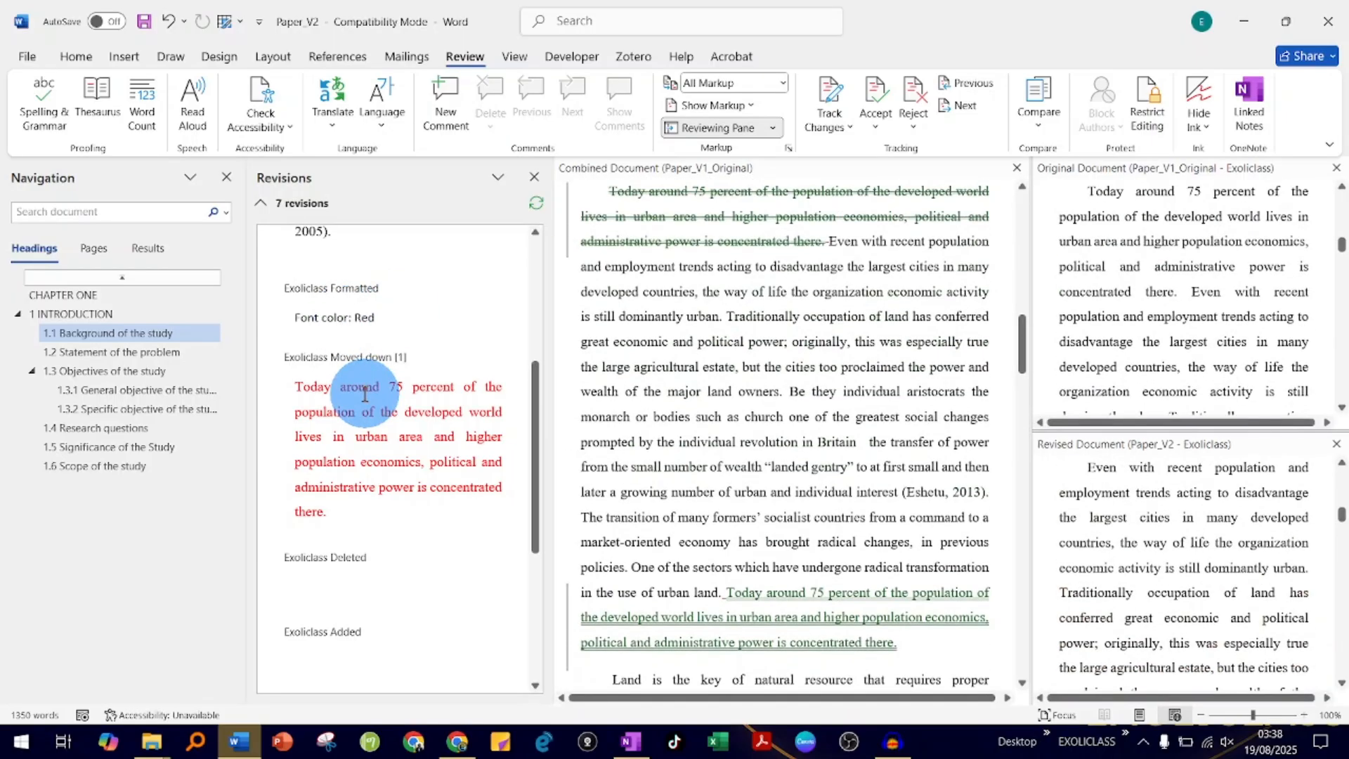
left_click(345, 359)
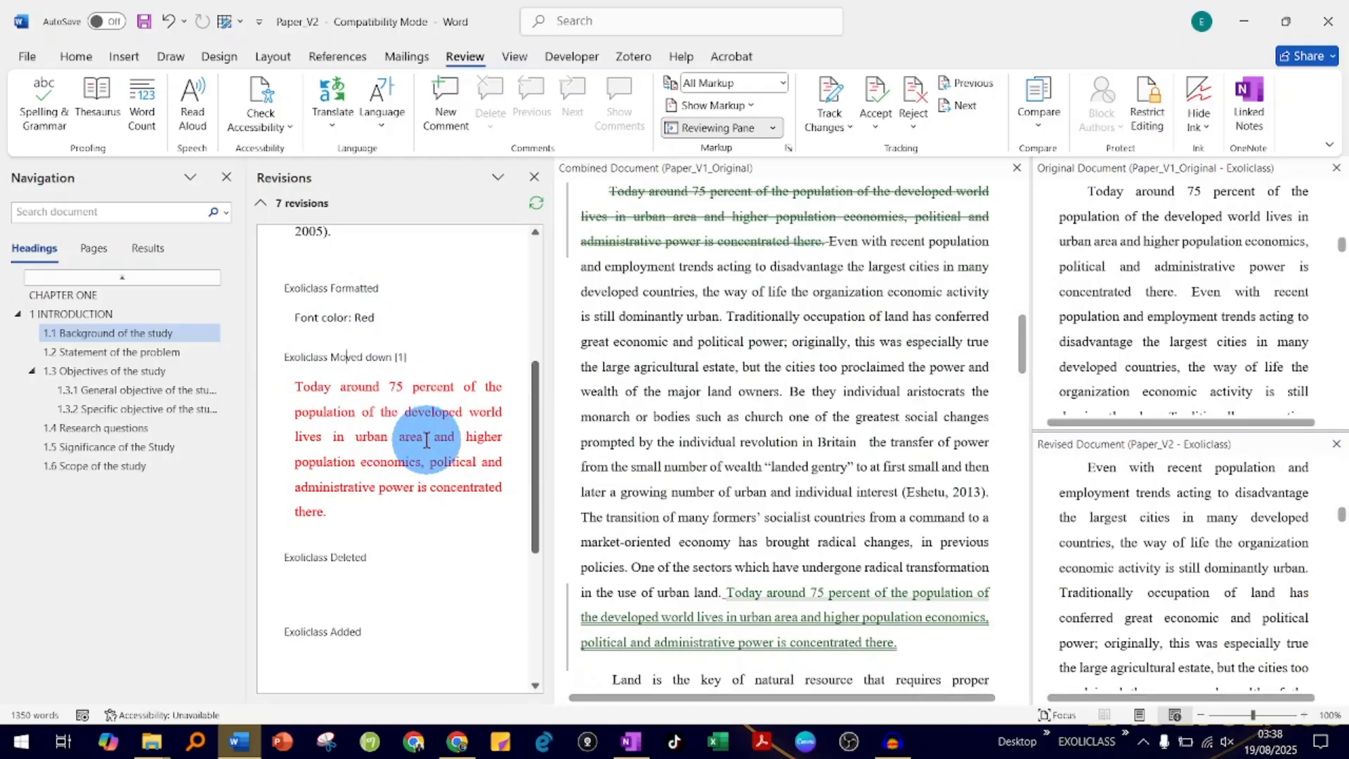
scroll(394, 444, "down", 3)
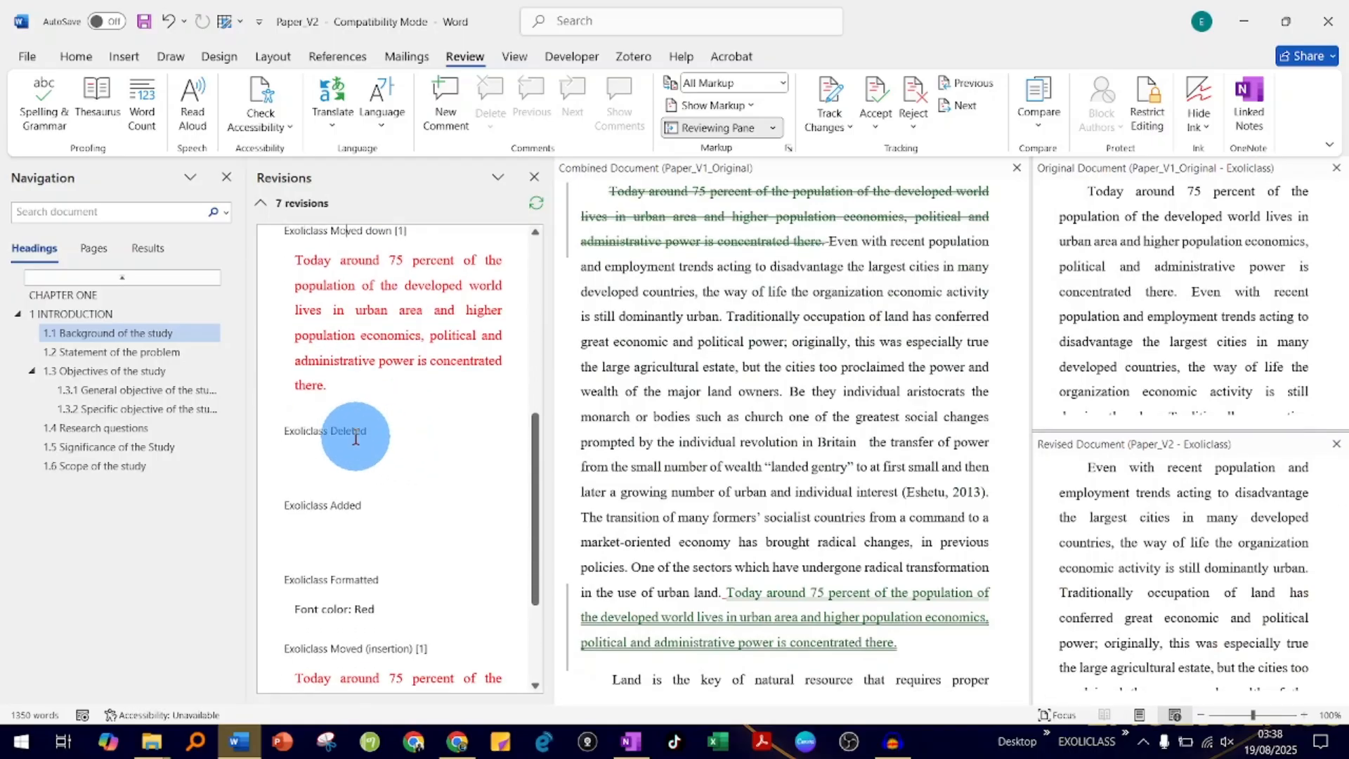
scroll(735, 428, "down", 1)
scroll(735, 428, "up", 2)
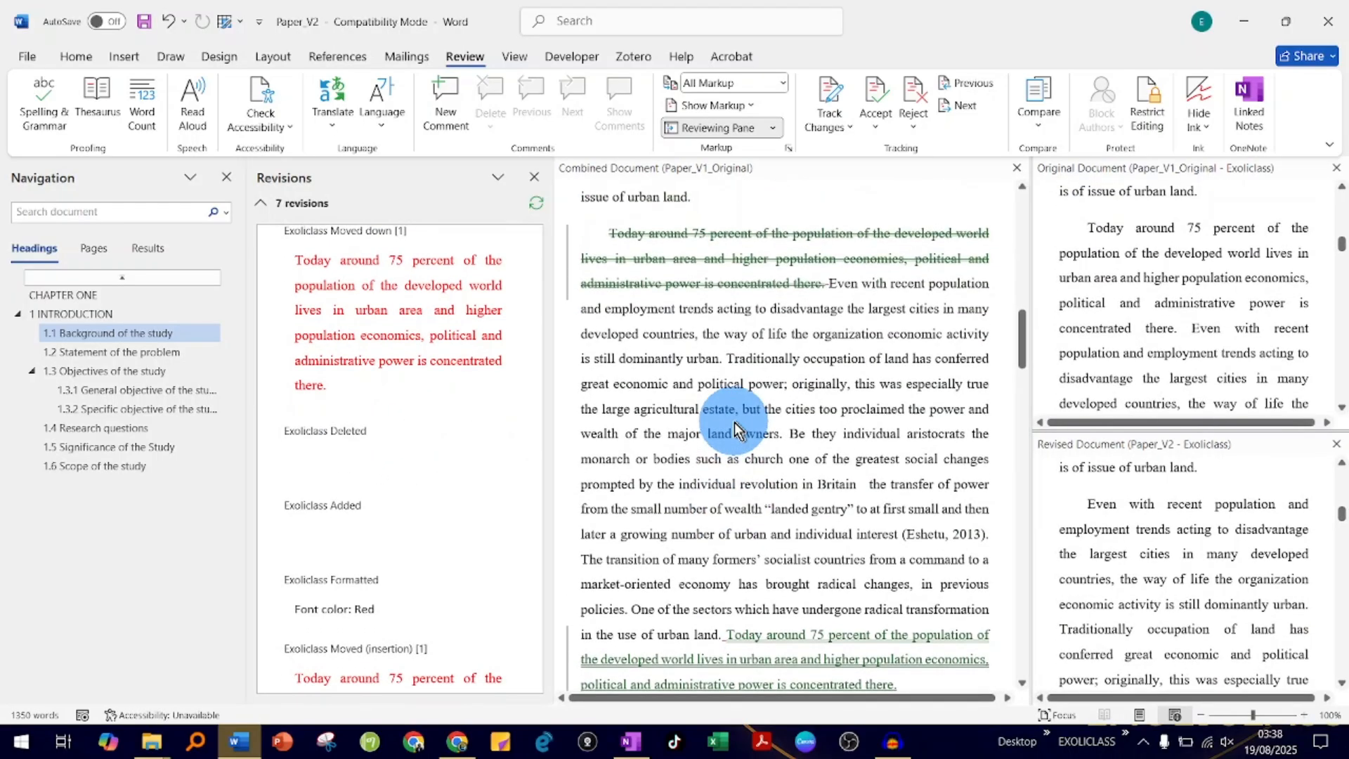
scroll(377, 555, "down", 4)
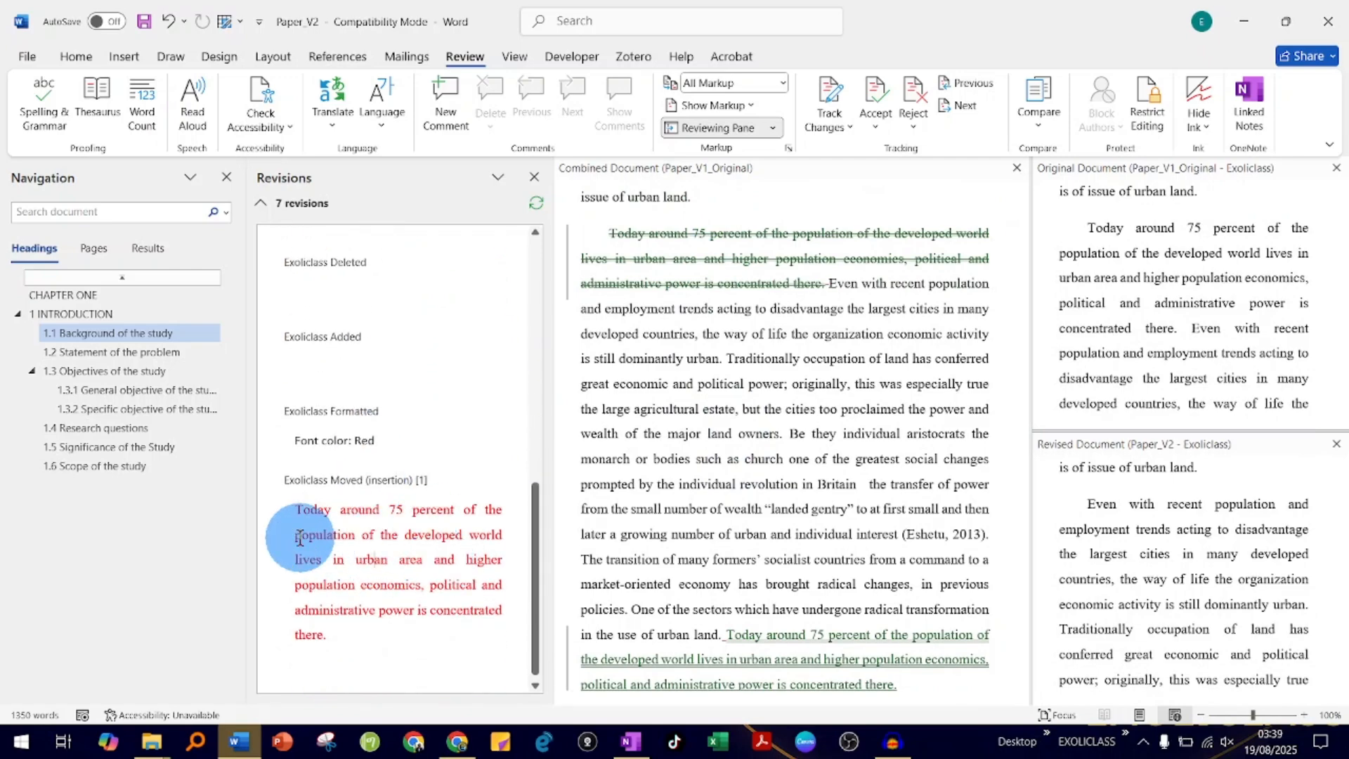
scroll(432, 541, "down", 1)
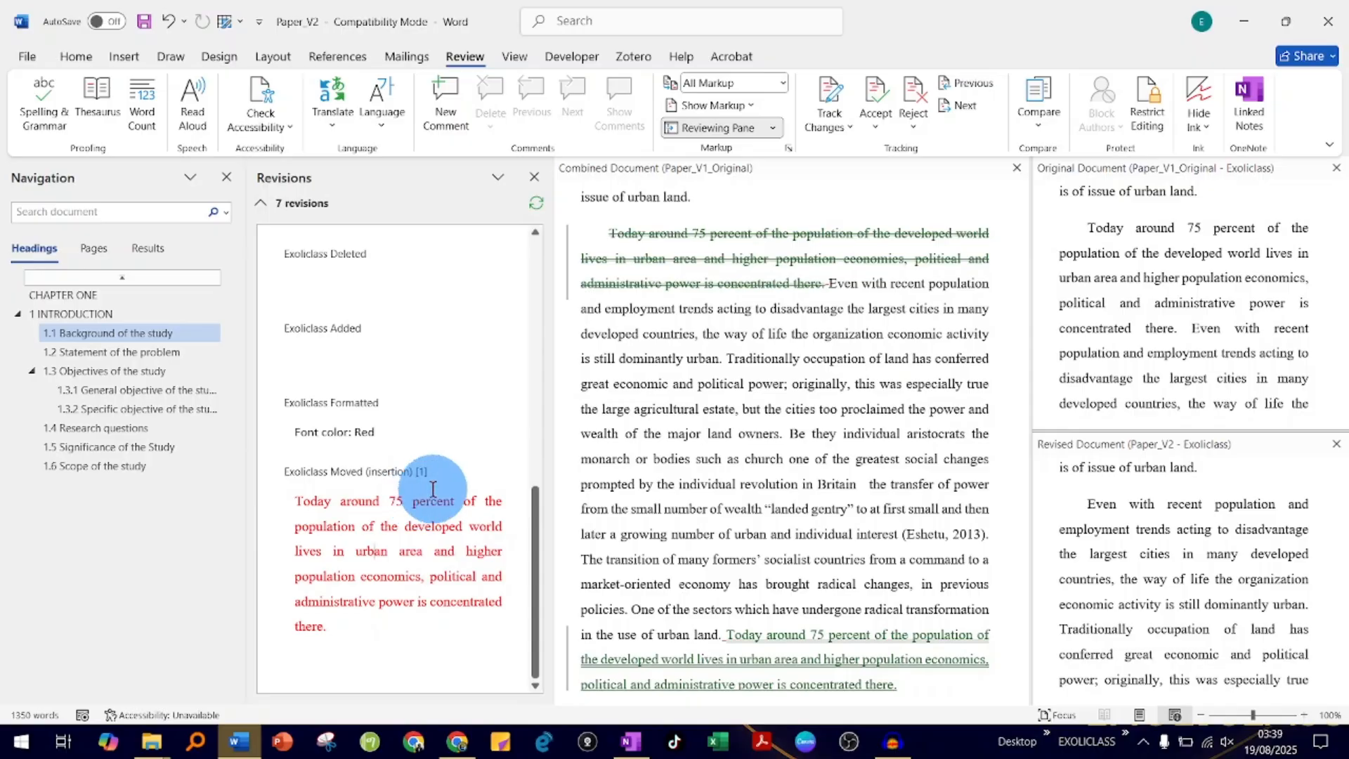
scroll(666, 513, "down", 5)
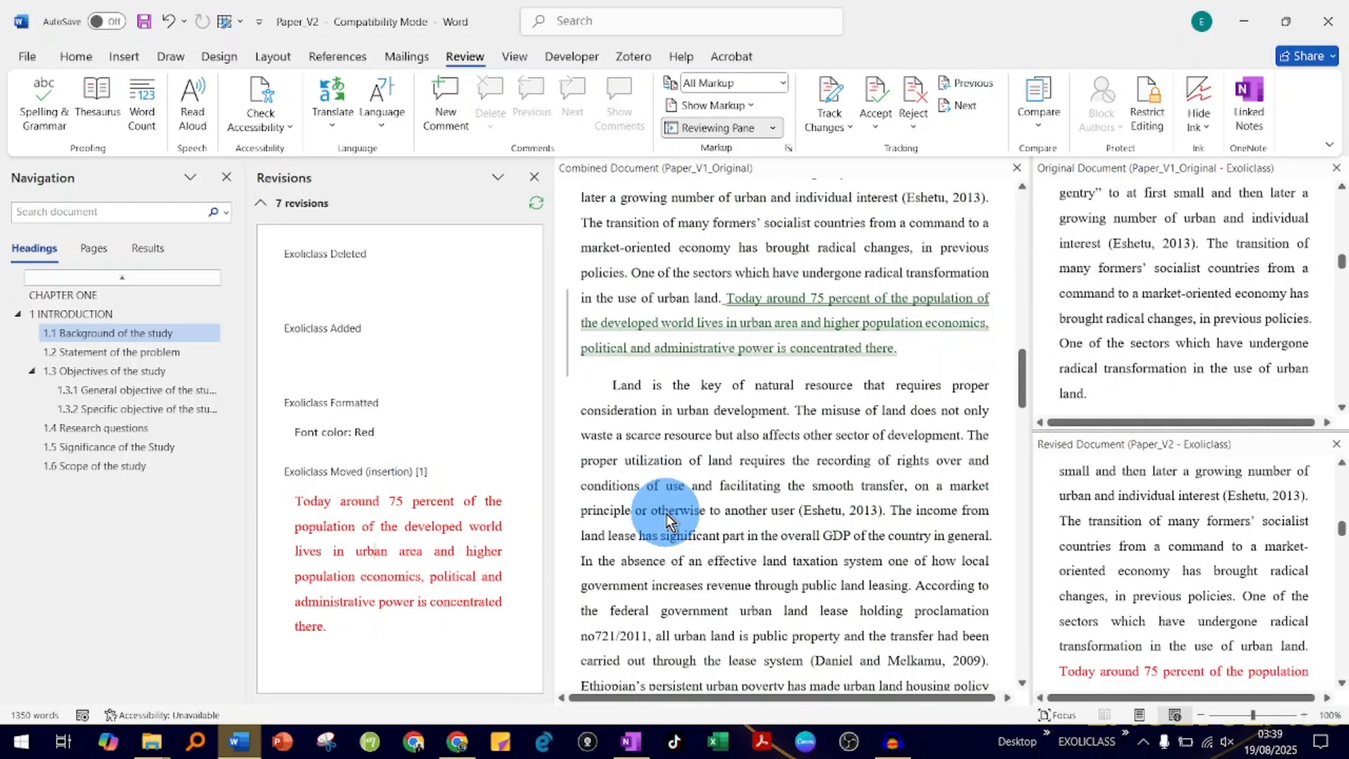
scroll(666, 513, "down", 8)
scroll(666, 513, "up", 12)
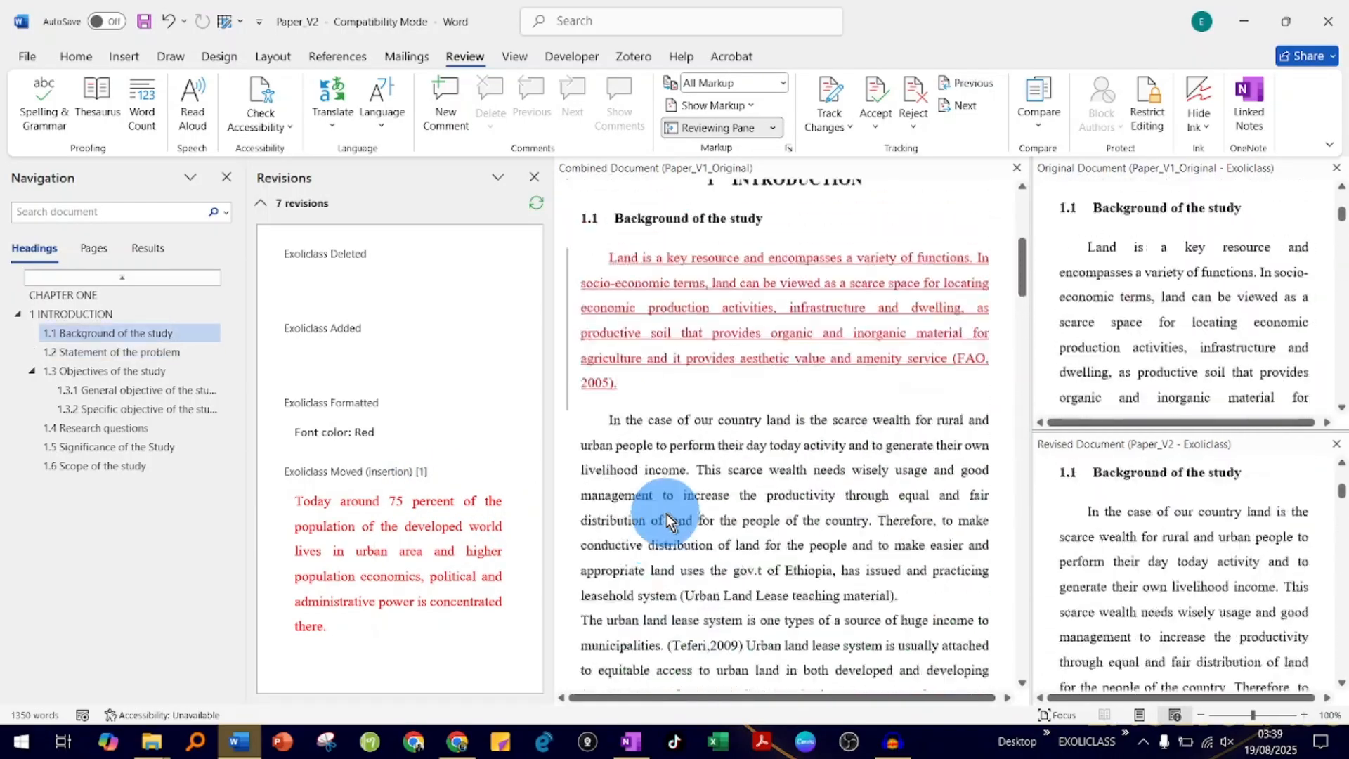
scroll(667, 520, "up", 6)
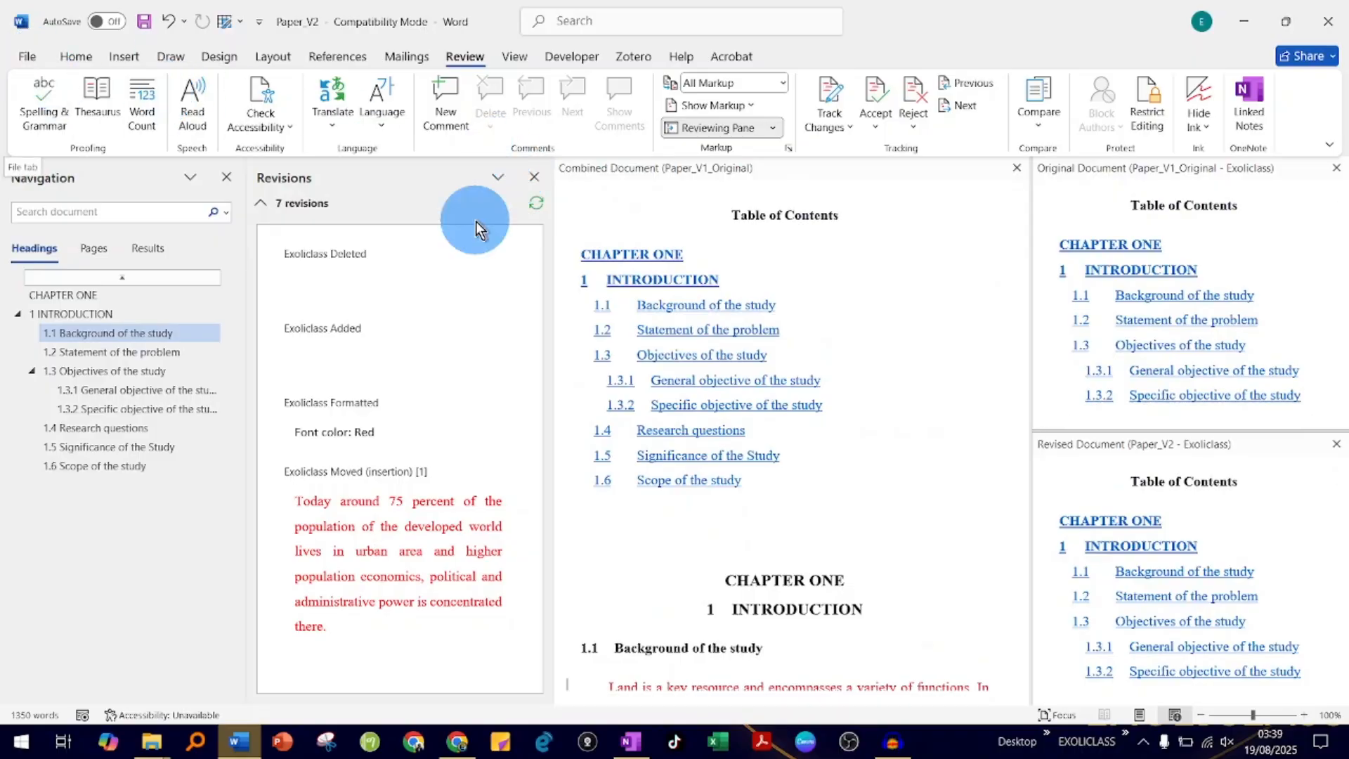
- Close the revisions list and the original and revised source documents, leaving only the combined document open
left_click(534, 177)
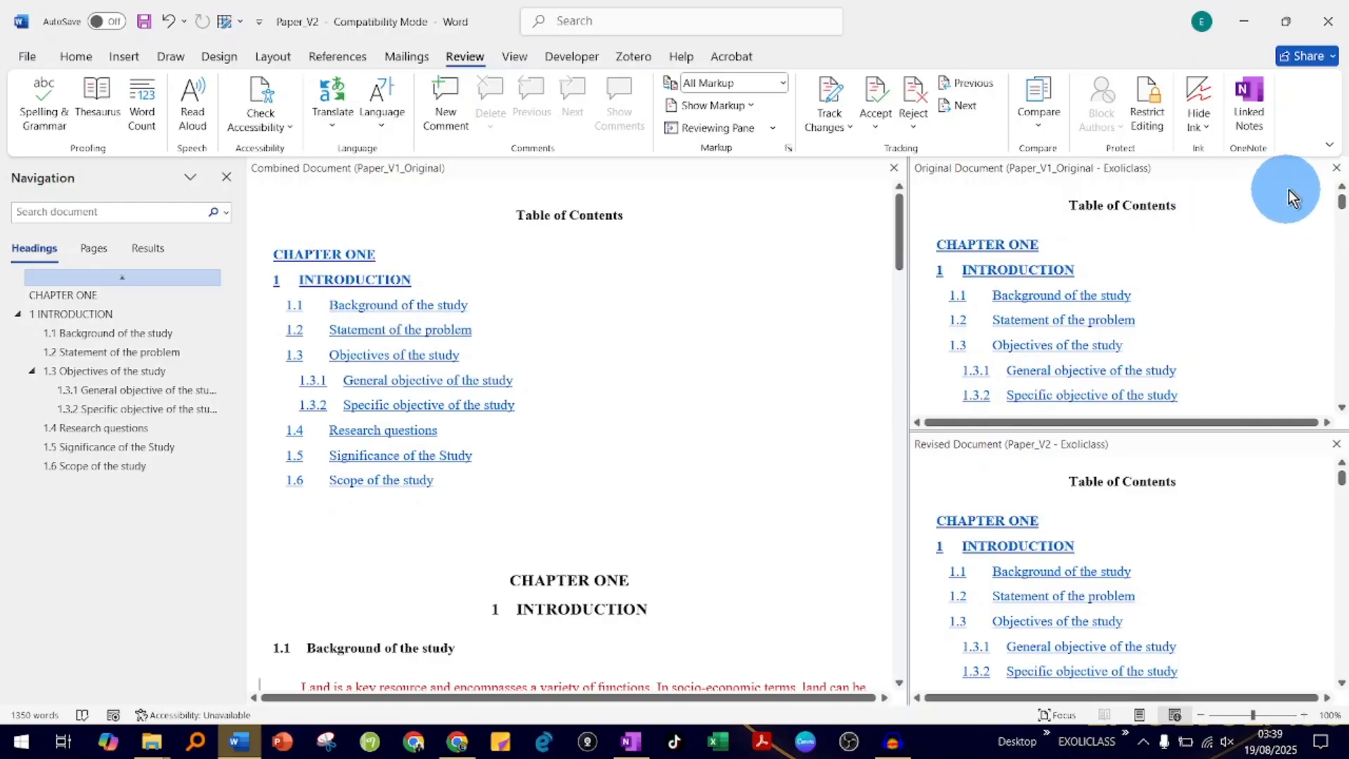
left_click(1338, 170)
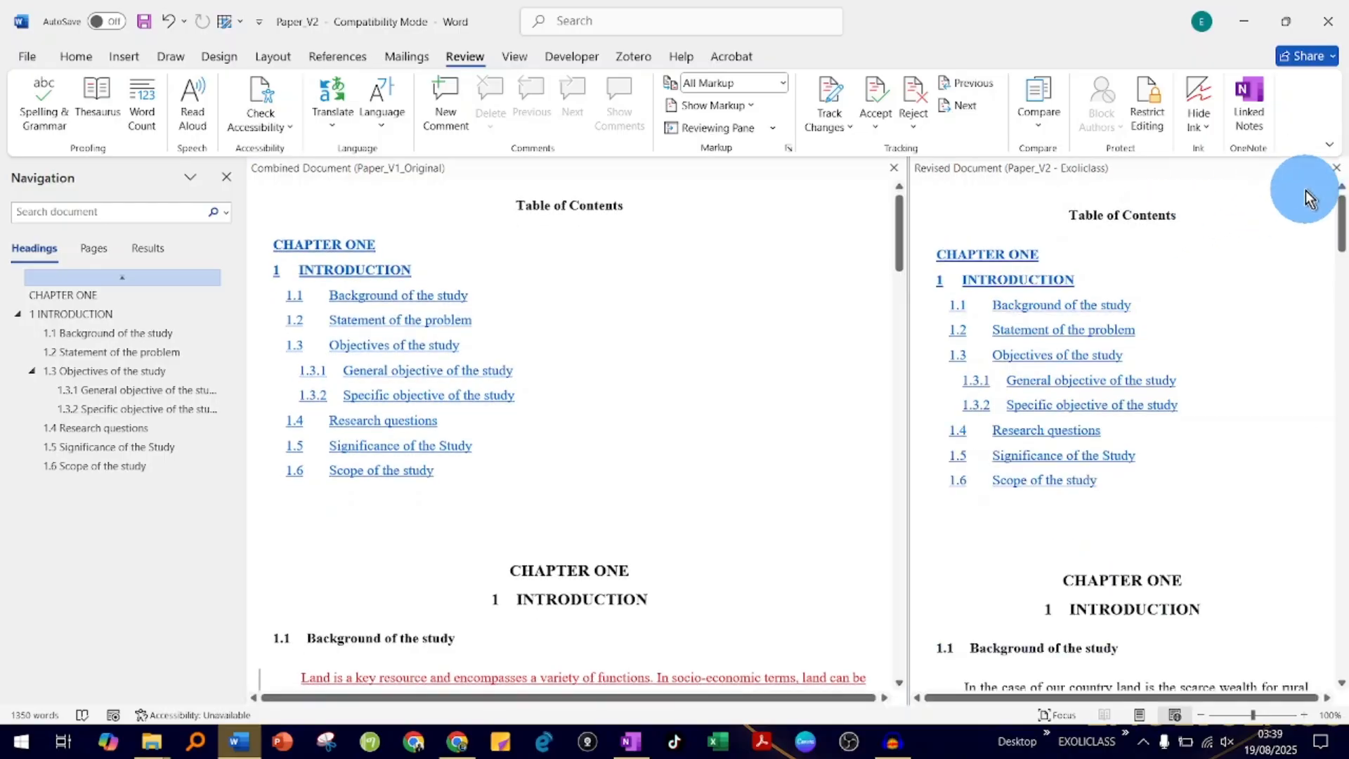
left_click(1339, 170)
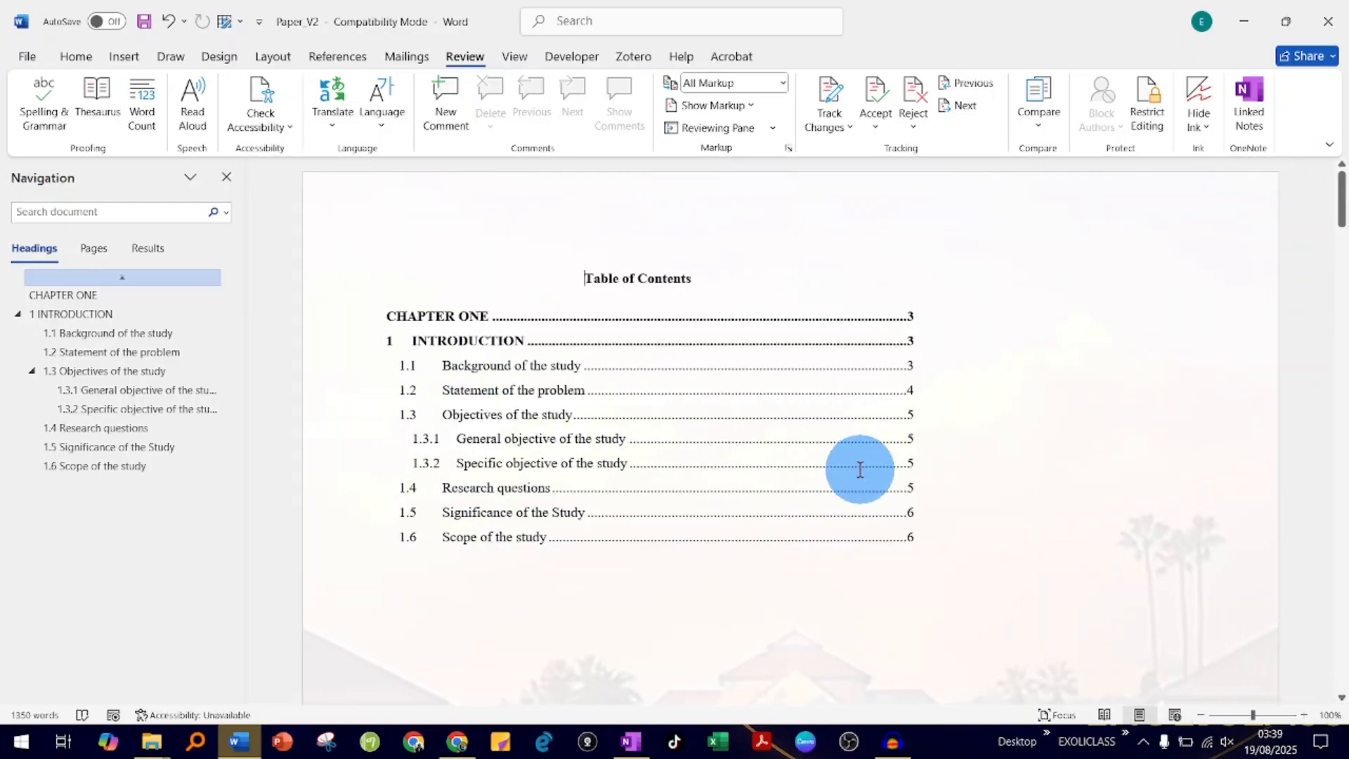
- Examine the tracked changes and formatting notes throughout the combined document, from the table of contents to the Scope of the study section
scroll(861, 471, "down", 5)
scroll(862, 471, "down", 20)
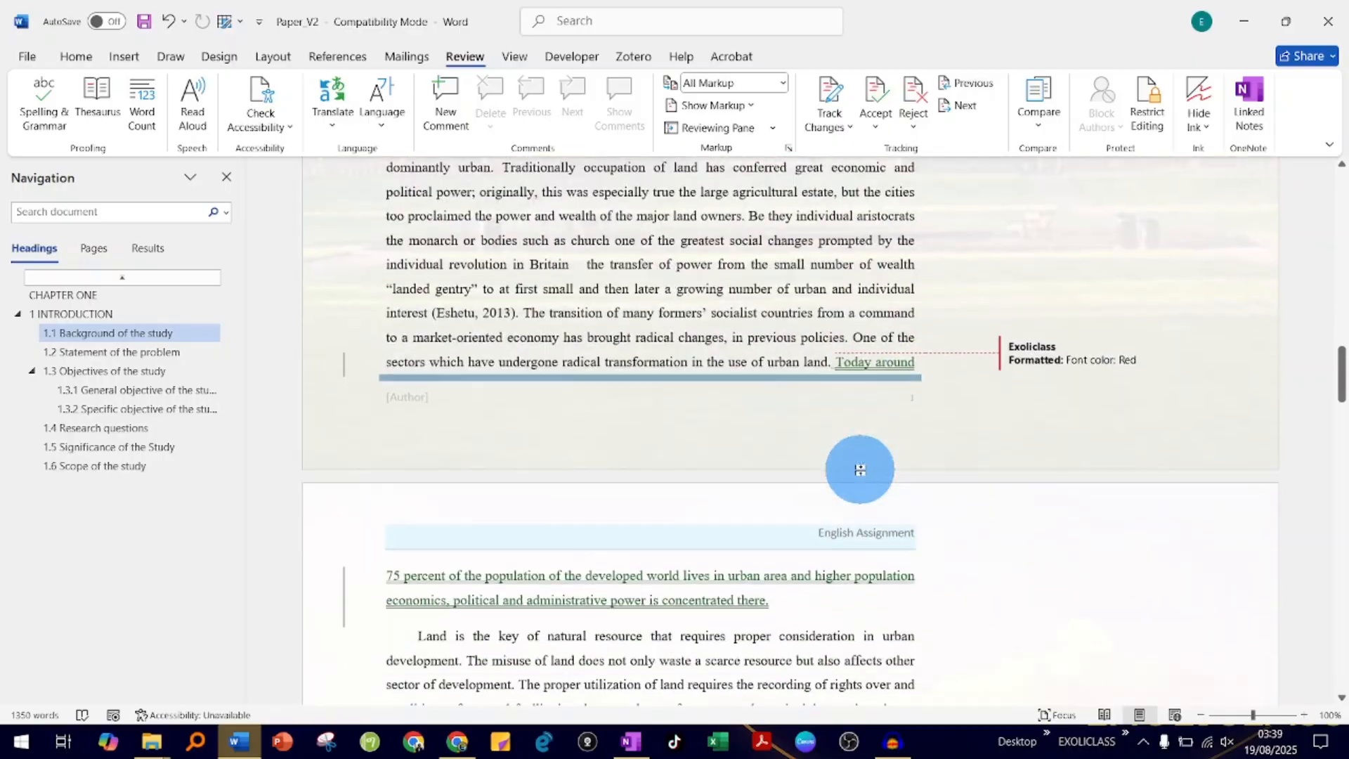
scroll(860, 469, "down", 15)
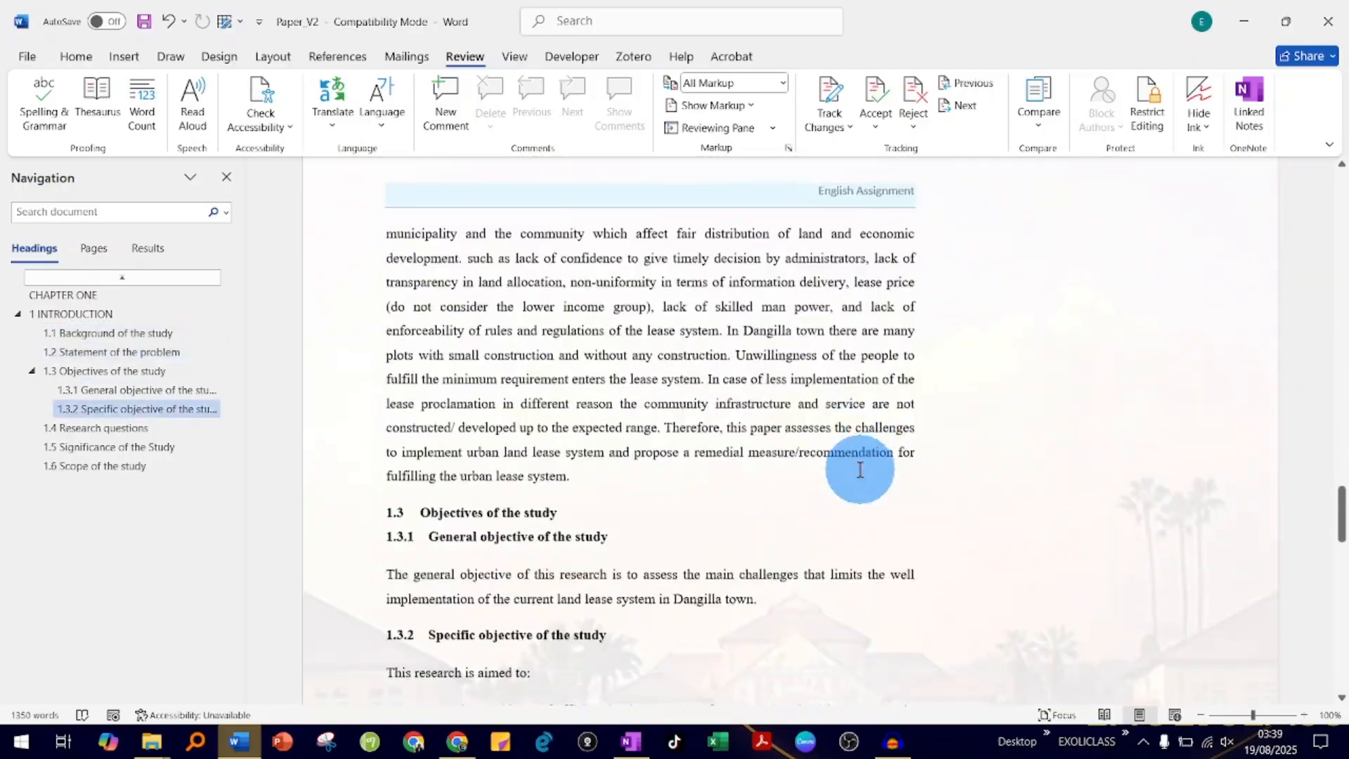
scroll(746, 502, "down", 12)
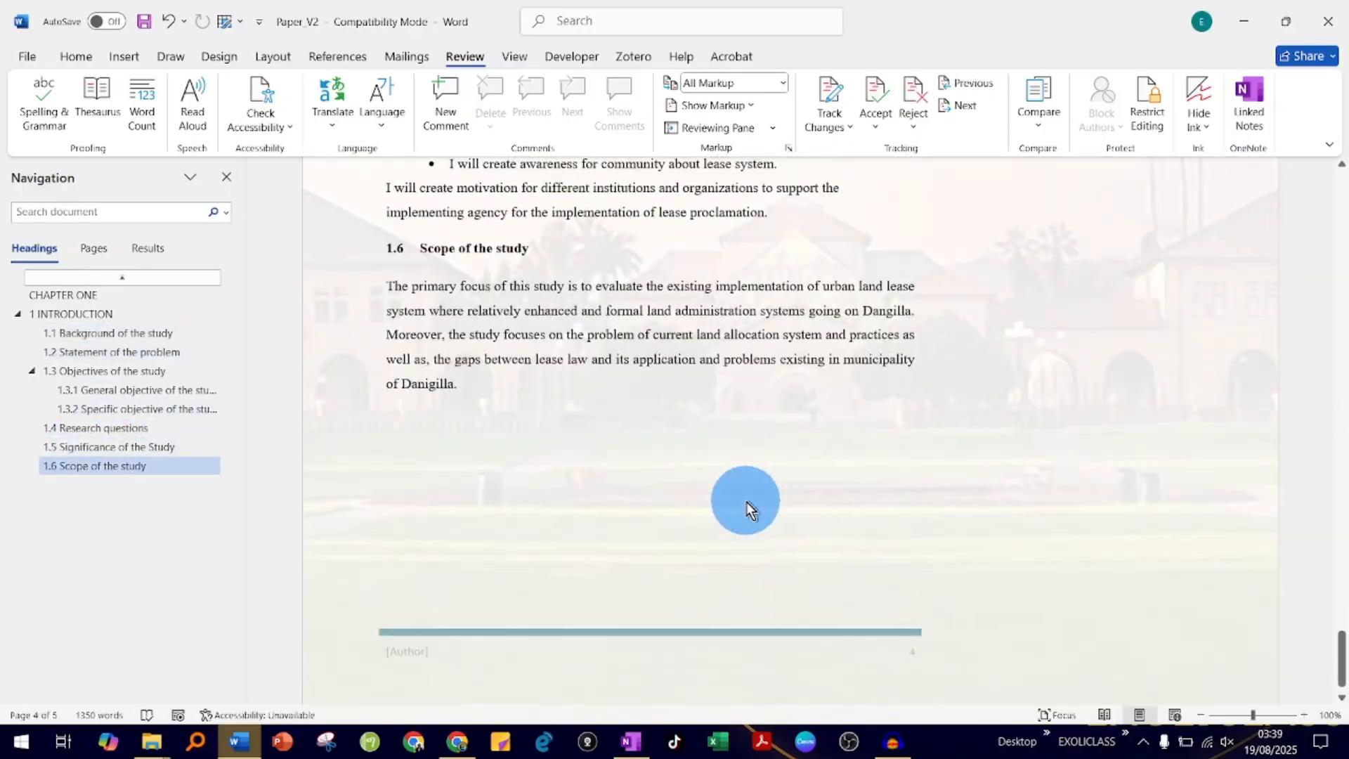
scroll(747, 501, "up", 13)
scroll(746, 502, "up", 15)
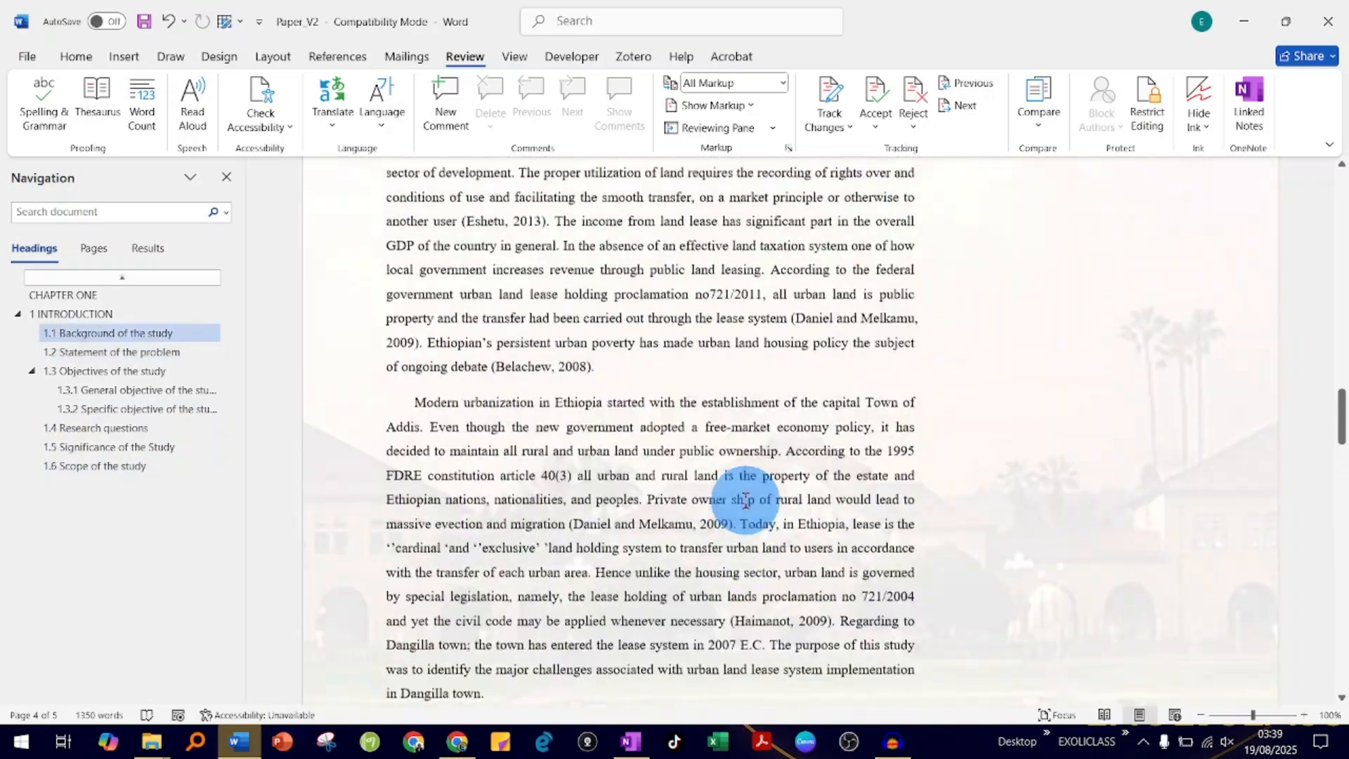
scroll(983, 506, "up", 2)
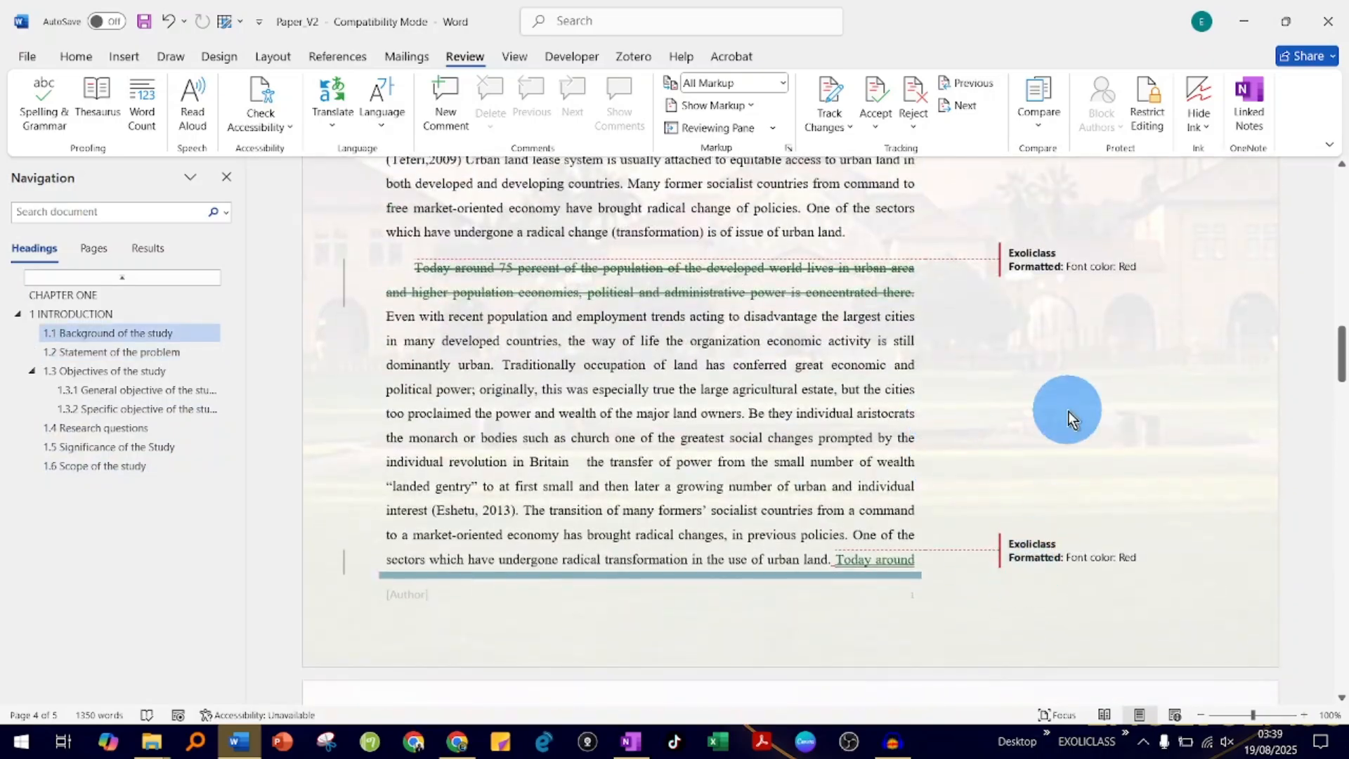
scroll(1025, 293, "up", 10)
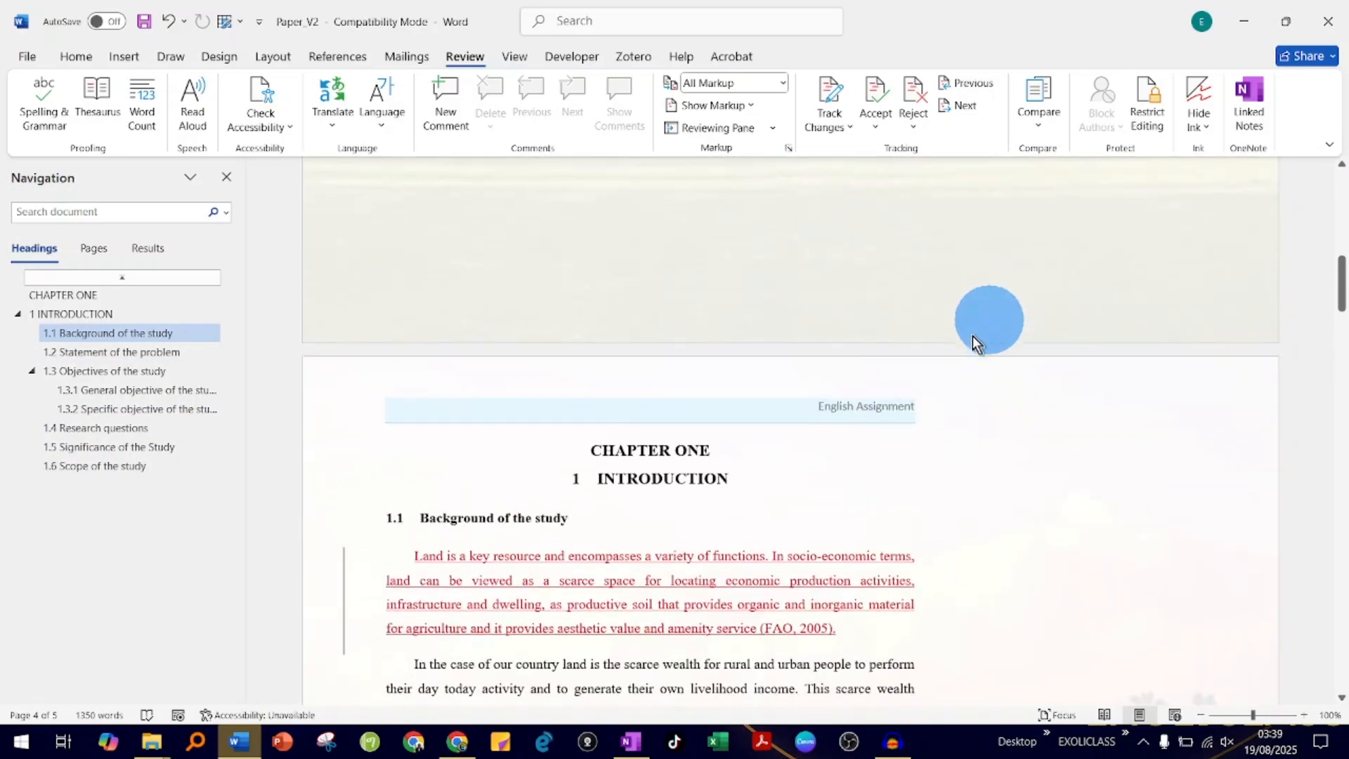
scroll(899, 424, "down", 10)
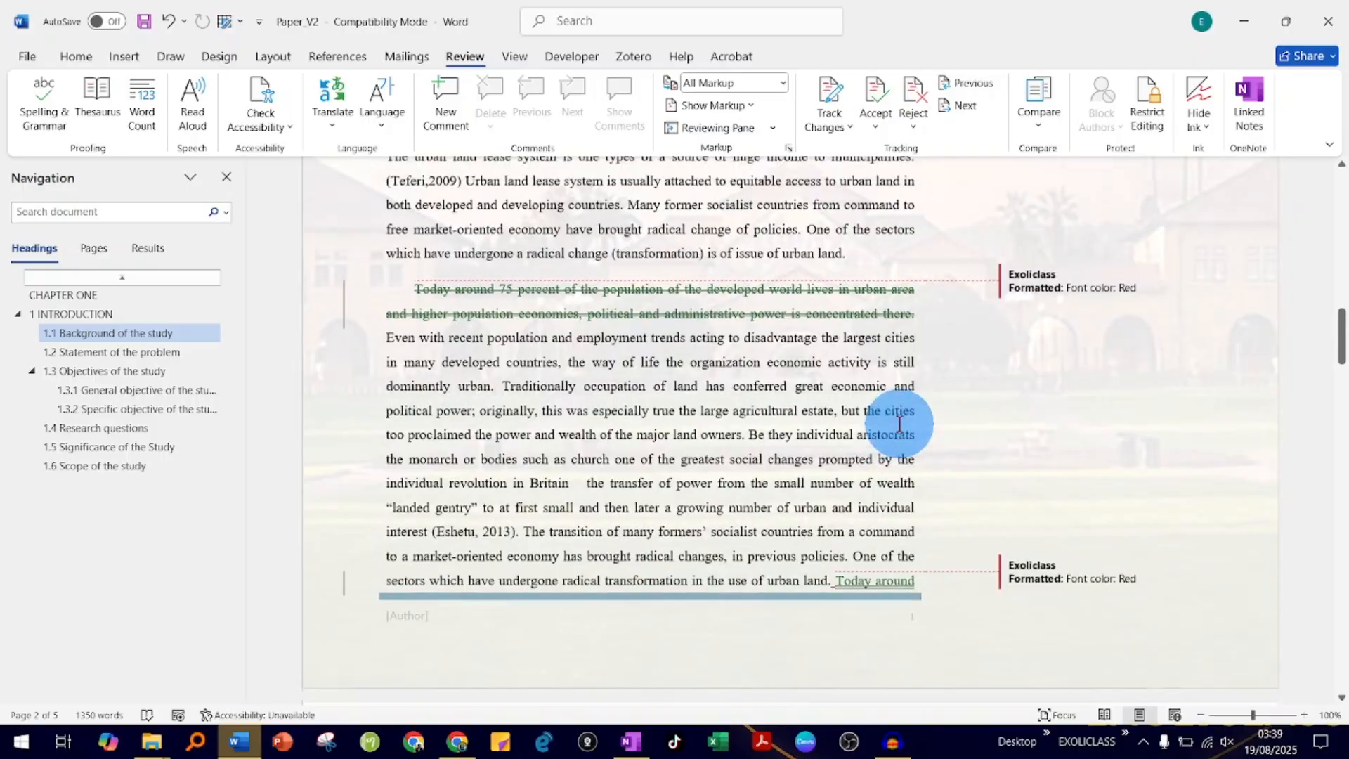
scroll(900, 424, "up", 10)
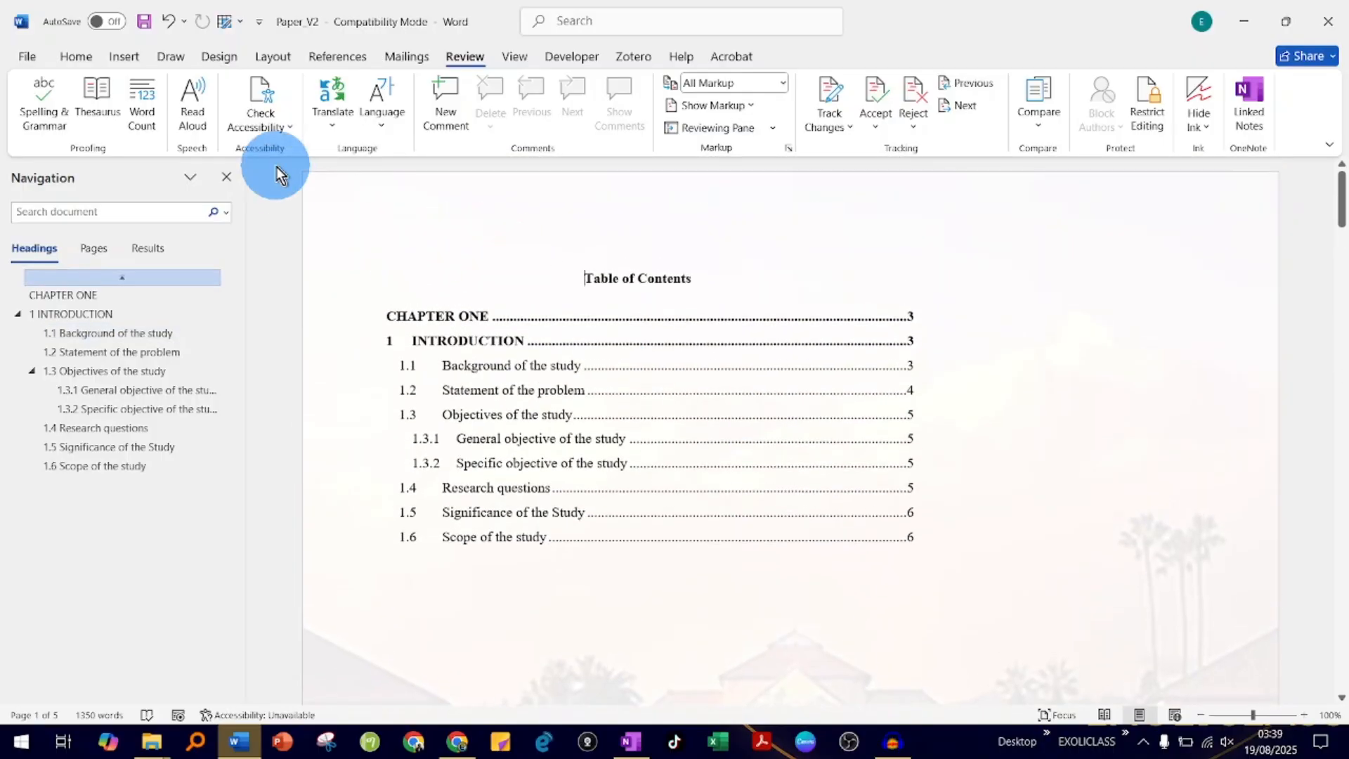
- Save the combined document as Paper_V2_and _original in the Merge Revisions folder, accepting the compatibility conversion, and close it
left_click(31, 56)
left_click(69, 296)
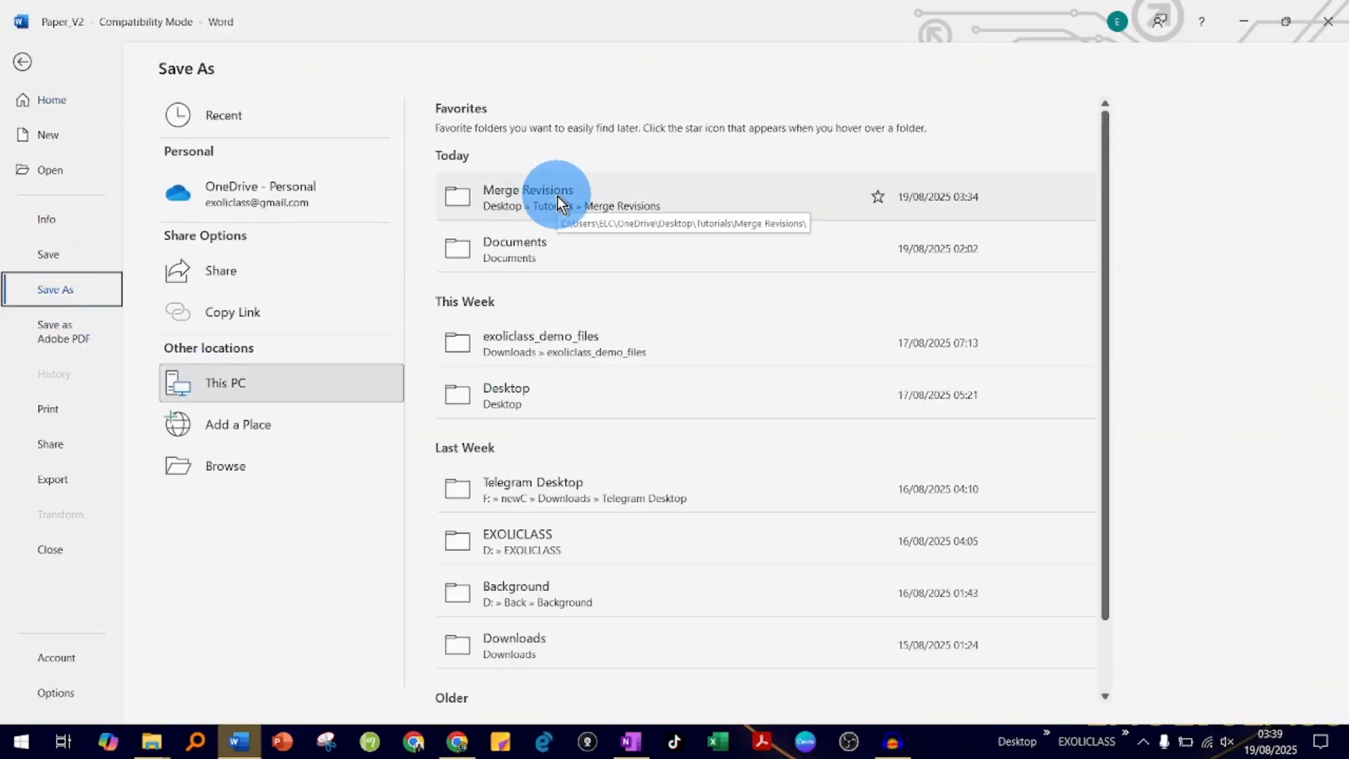
left_click(558, 196)
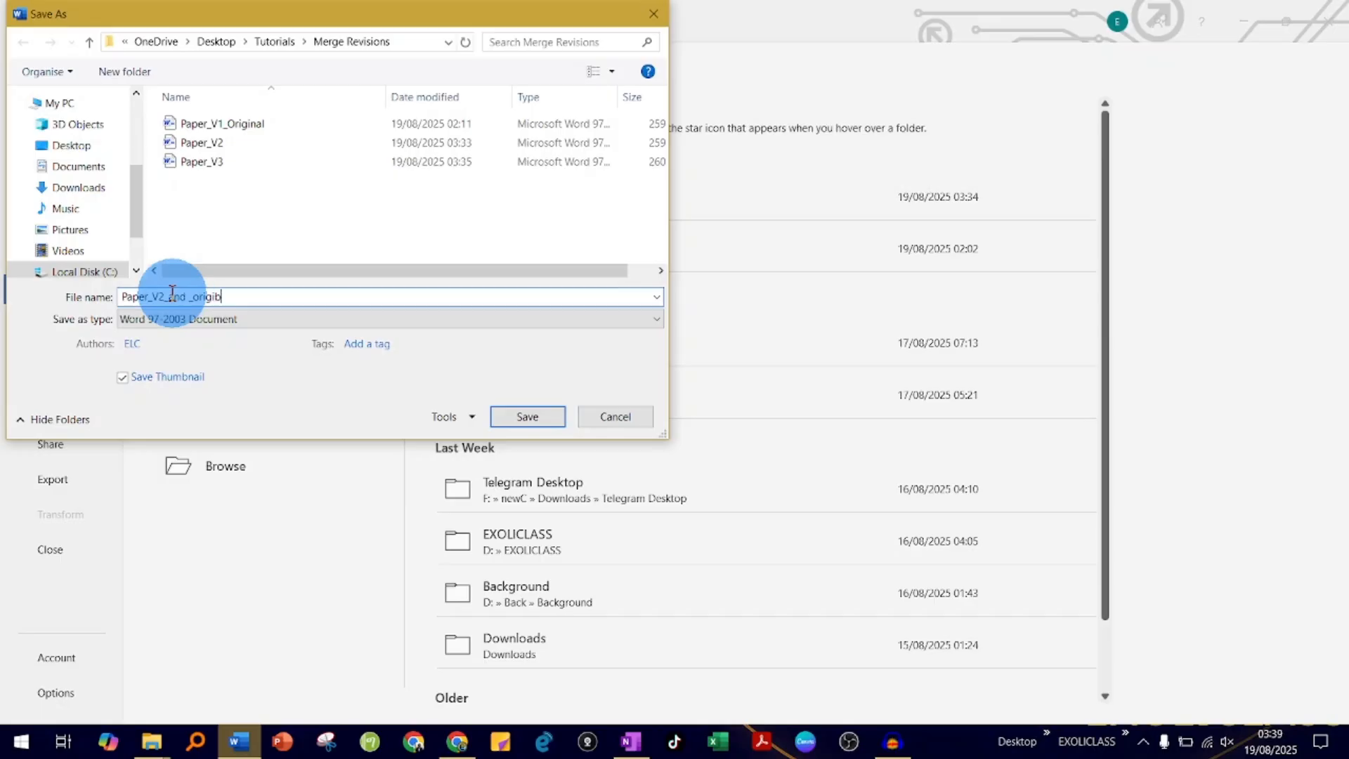
left_click(549, 418)
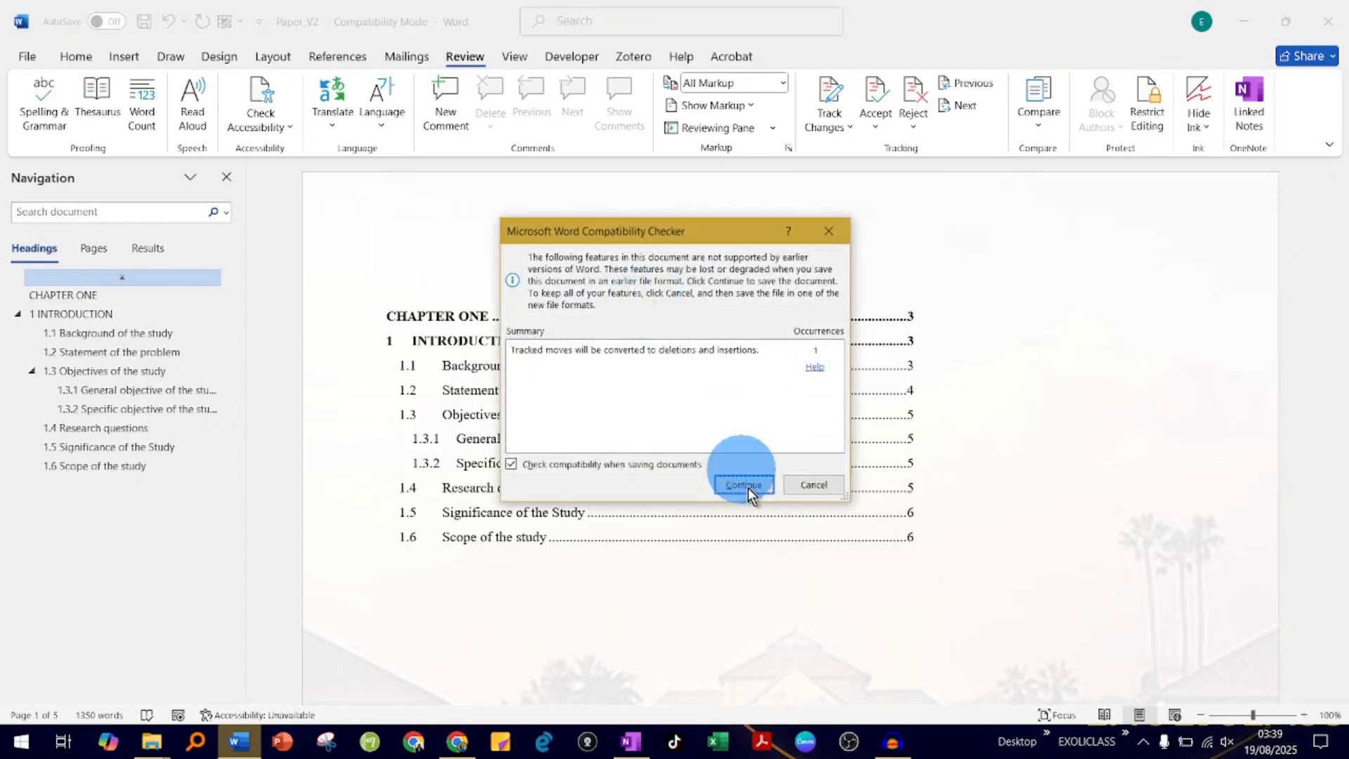
left_click(745, 484)
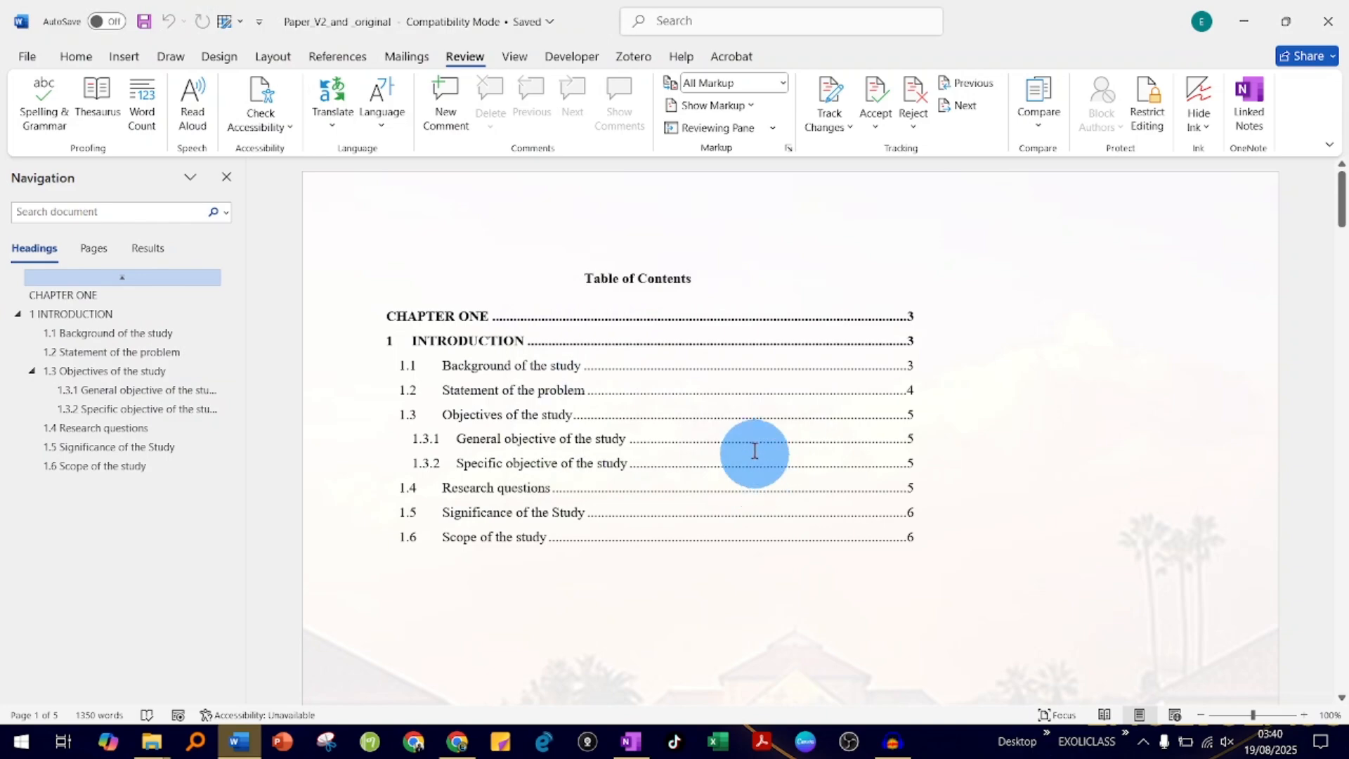
left_click(1344, 10)
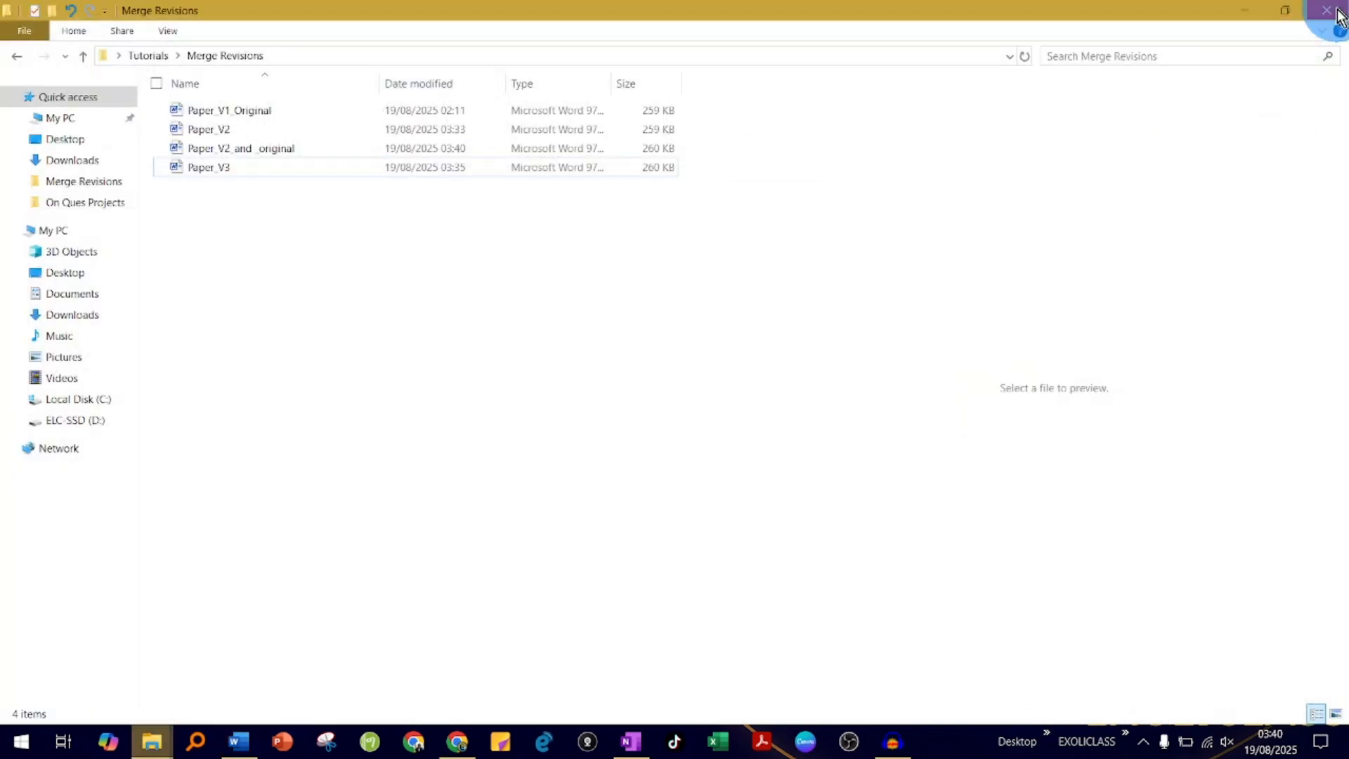
- Start a Combine from a blank Word document with Paper_V2_and _original as the original document
left_click(237, 742)
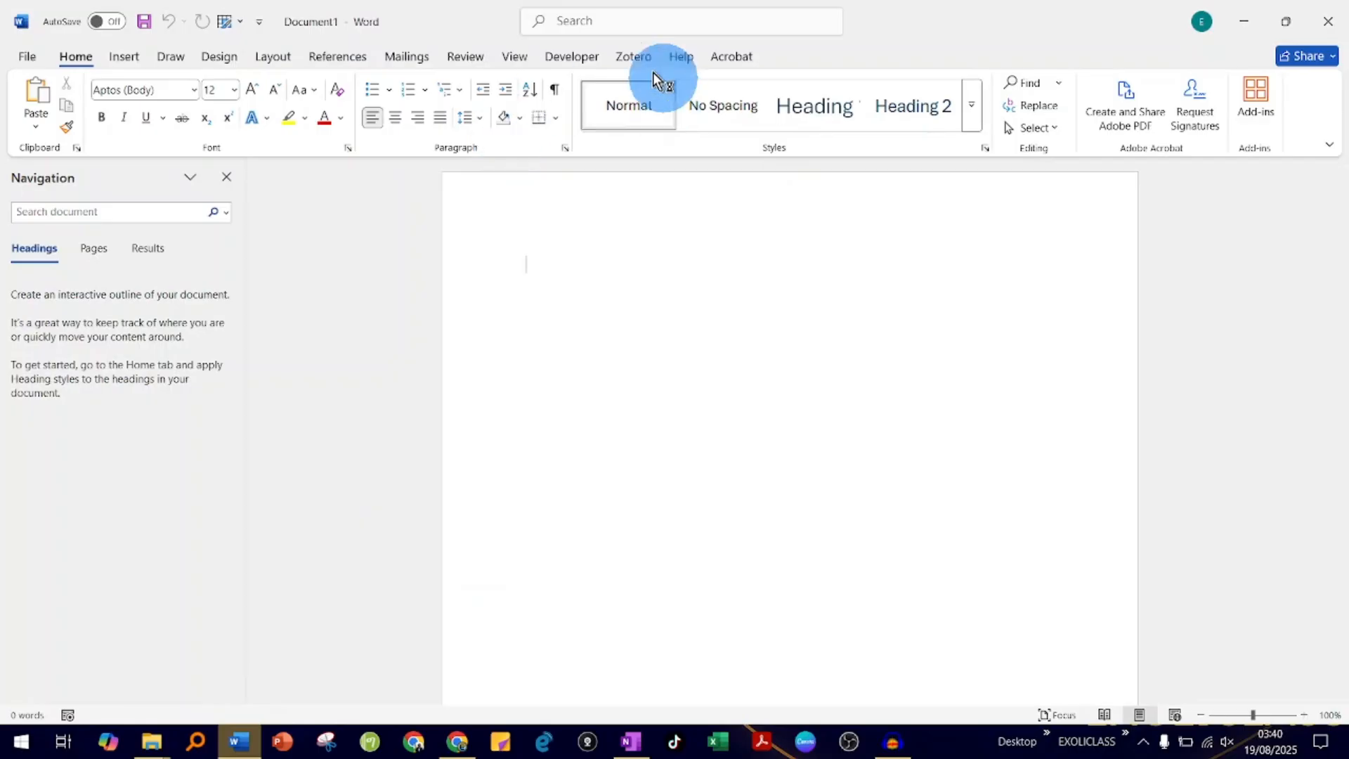
left_click(466, 56)
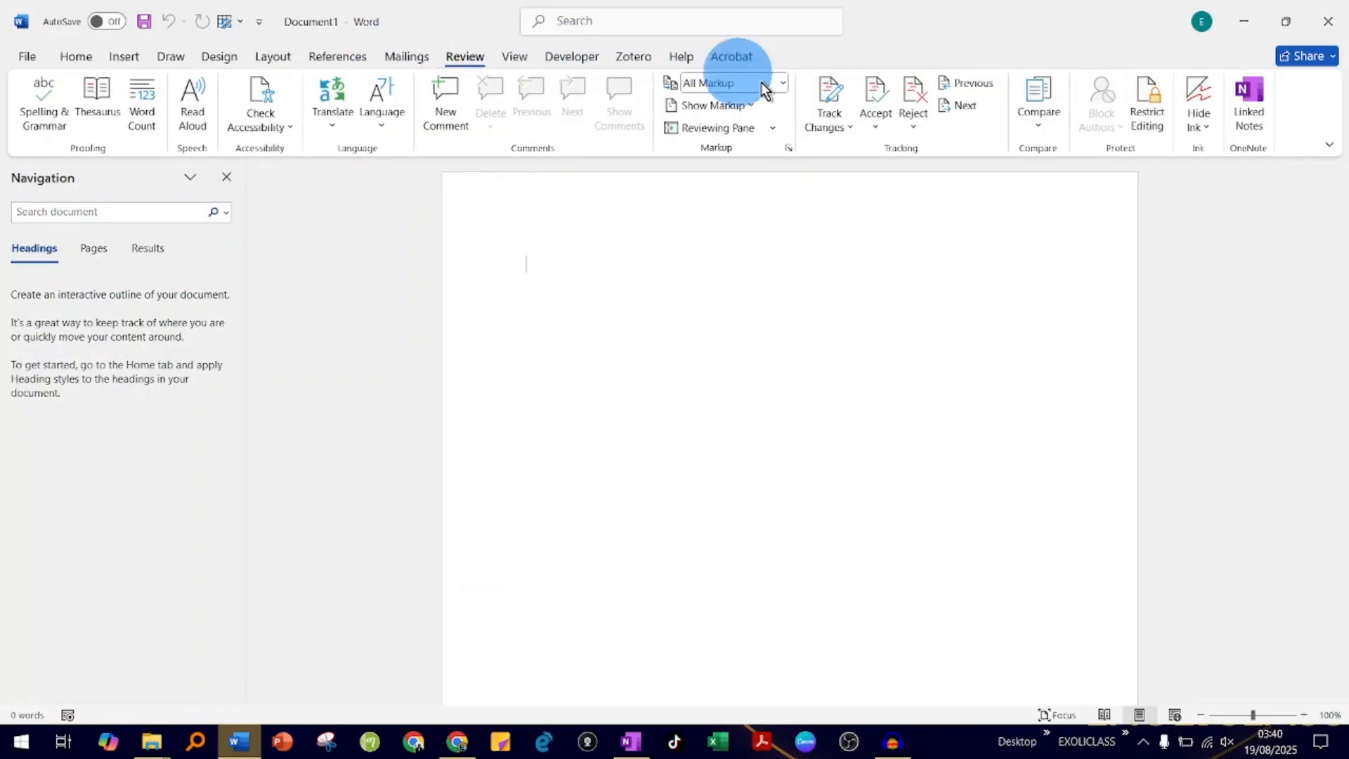
left_click(1048, 118)
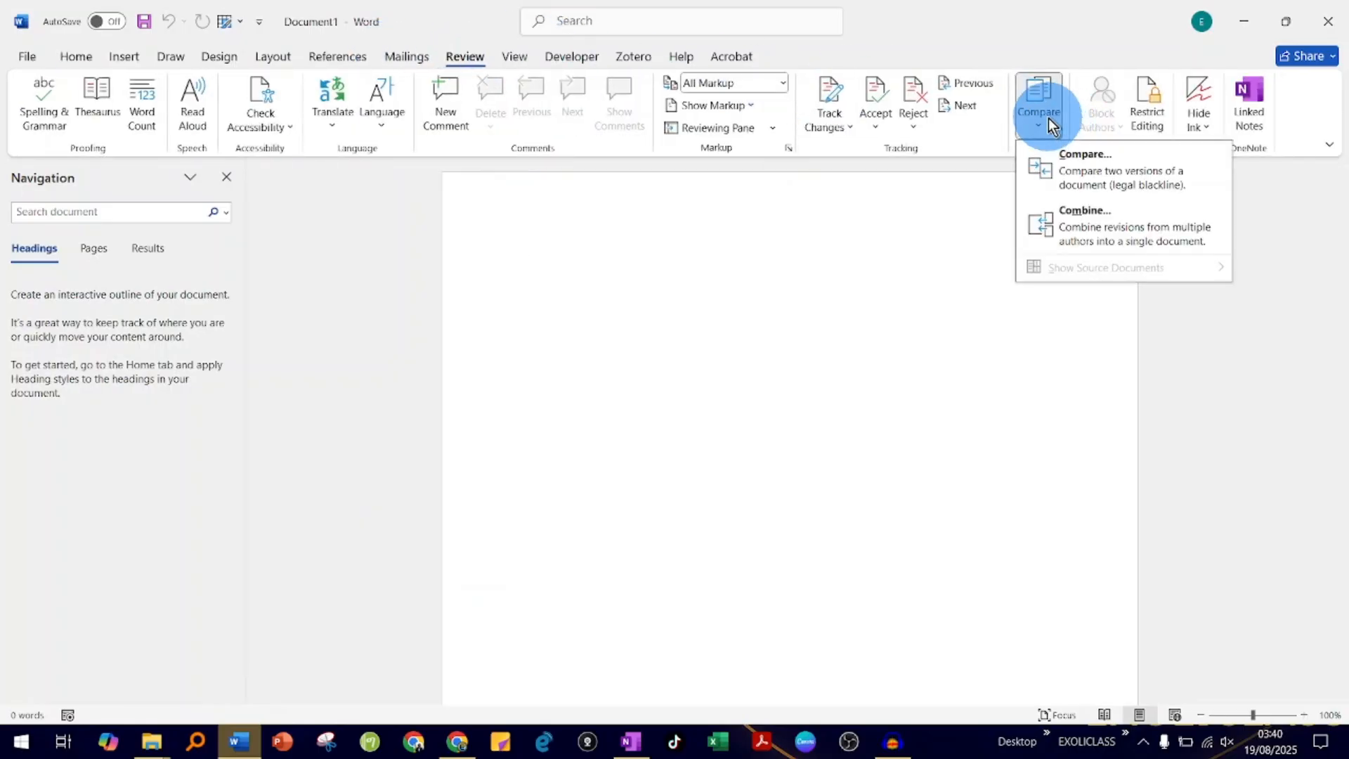
left_click(1073, 210)
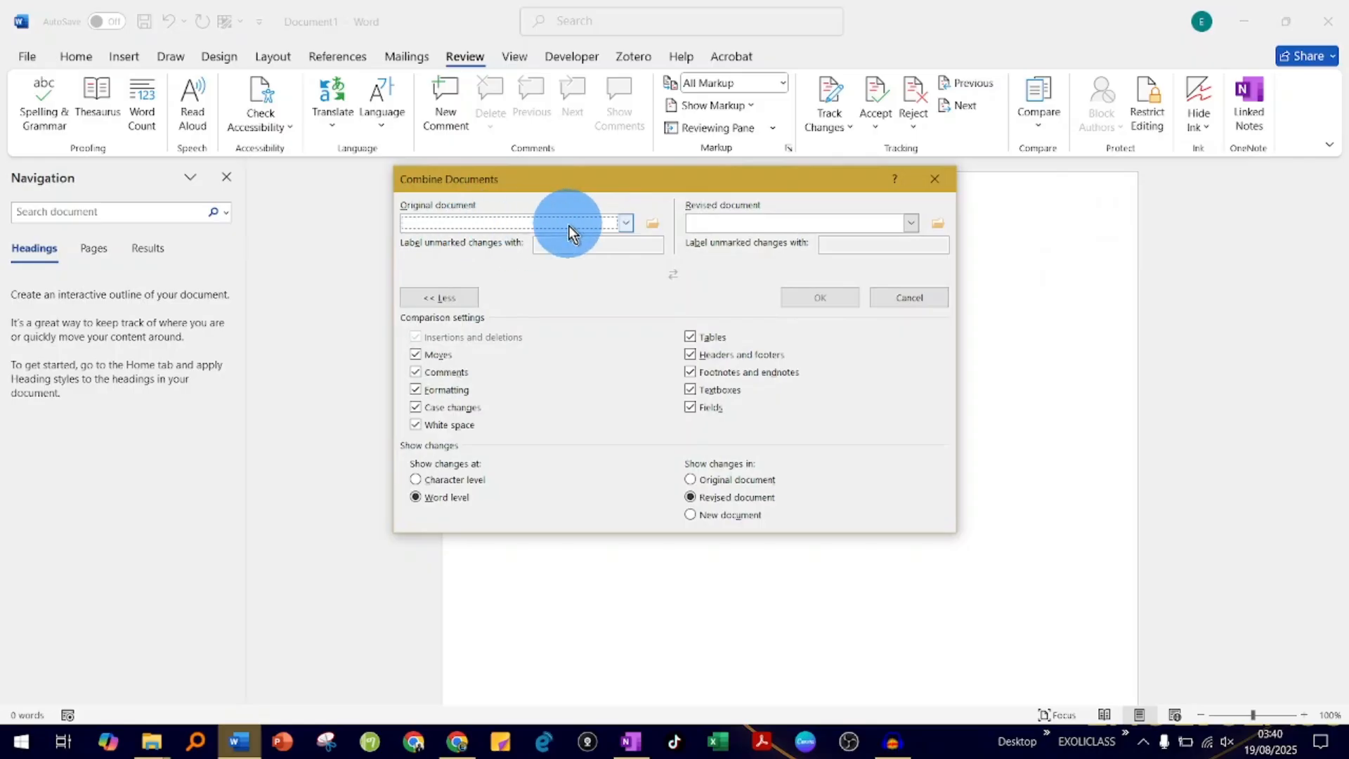
left_click(648, 223)
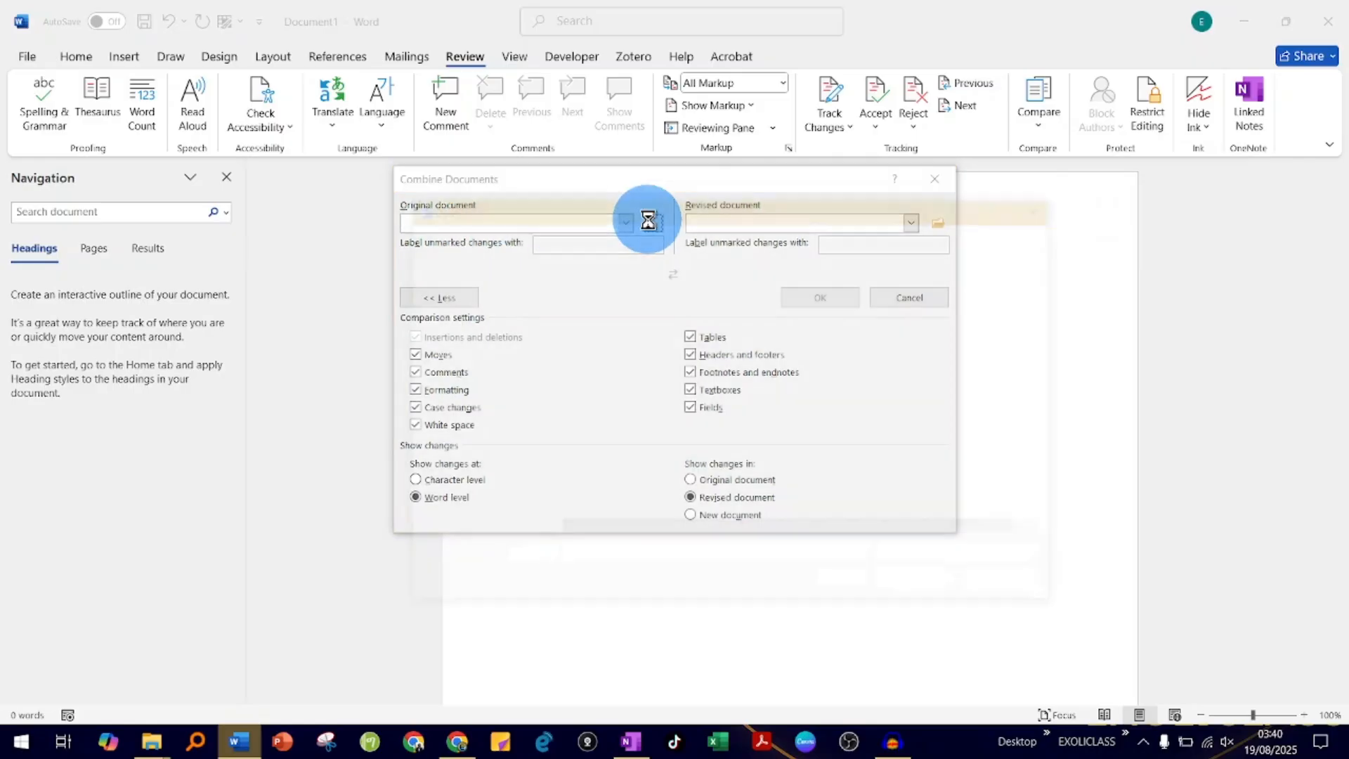
left_click(647, 354)
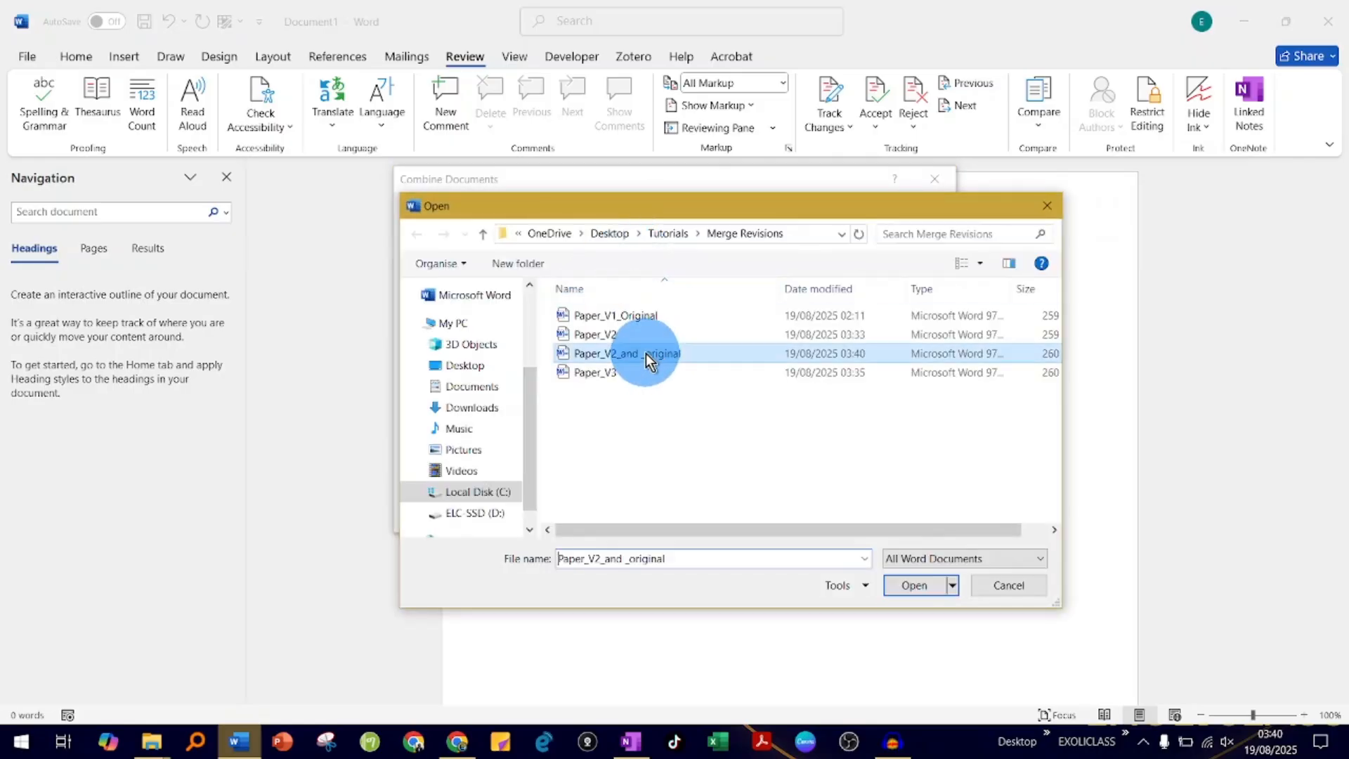
left_click(906, 587)
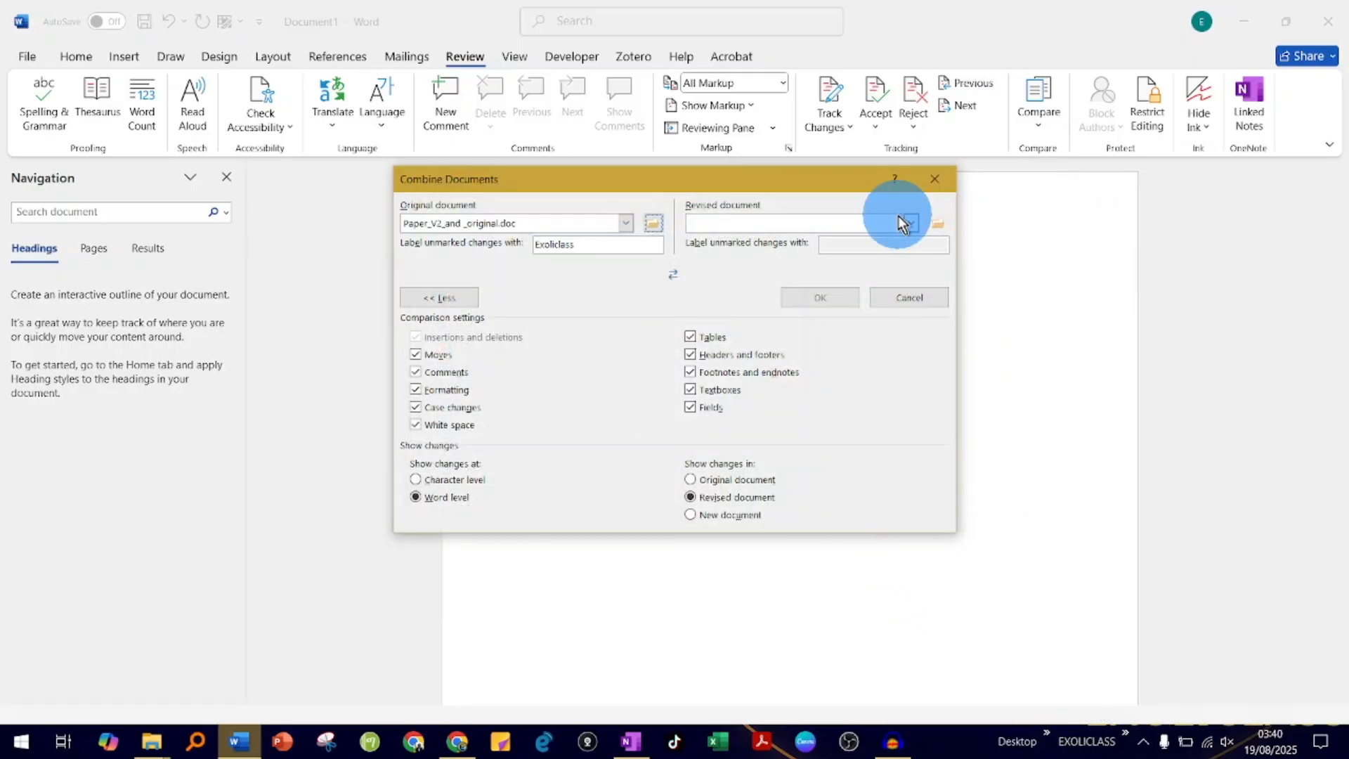
- Choose Paper_V3 as the revised document and run the merge, keeping formatting changes from Paper_V2_and _original
left_click(938, 222)
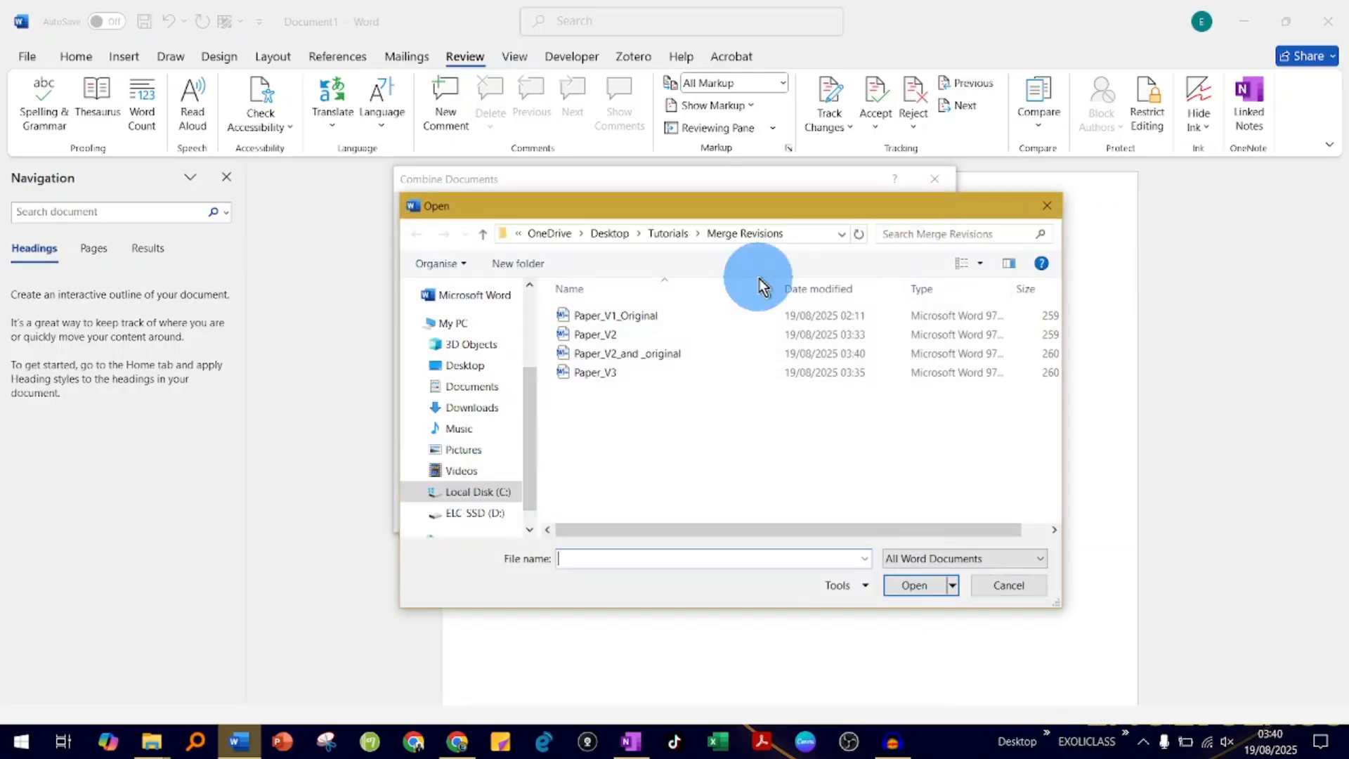
left_click(595, 376)
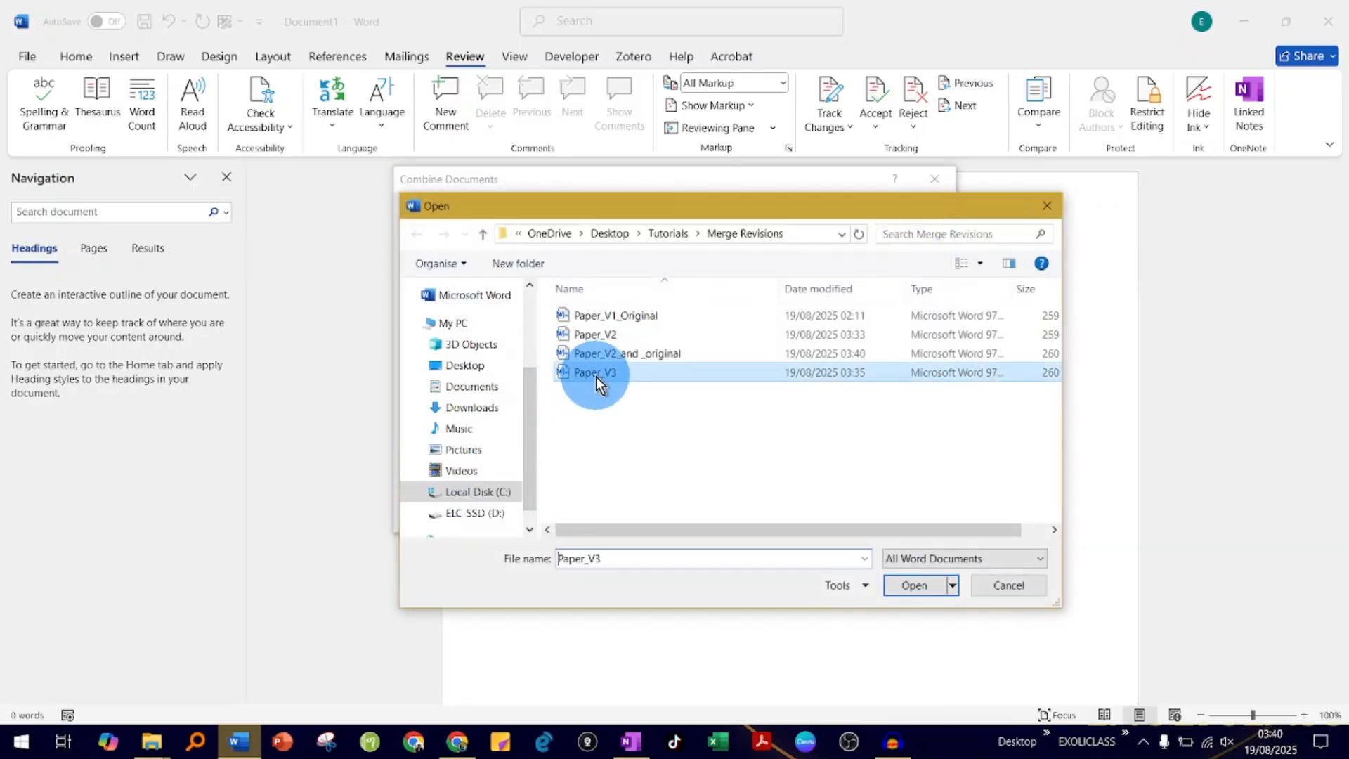
left_click(917, 588)
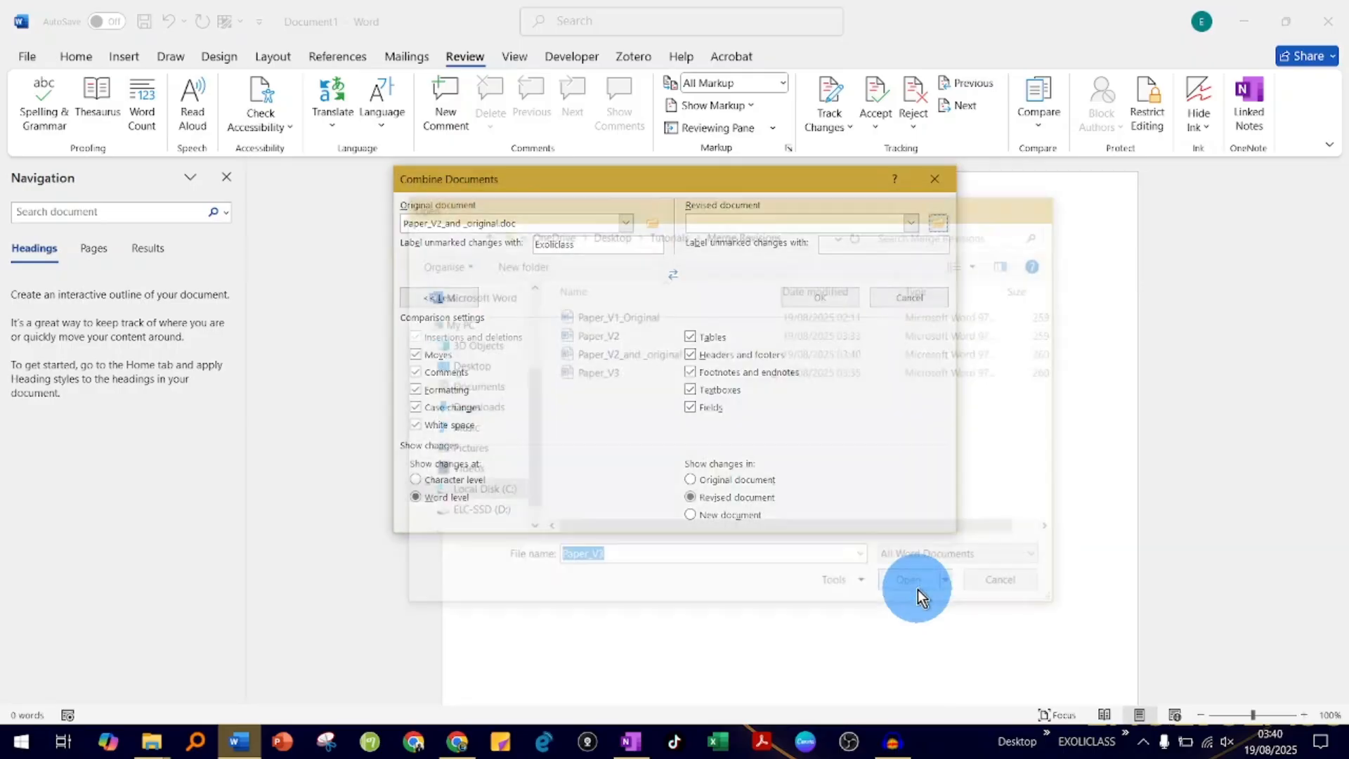
left_click(824, 302)
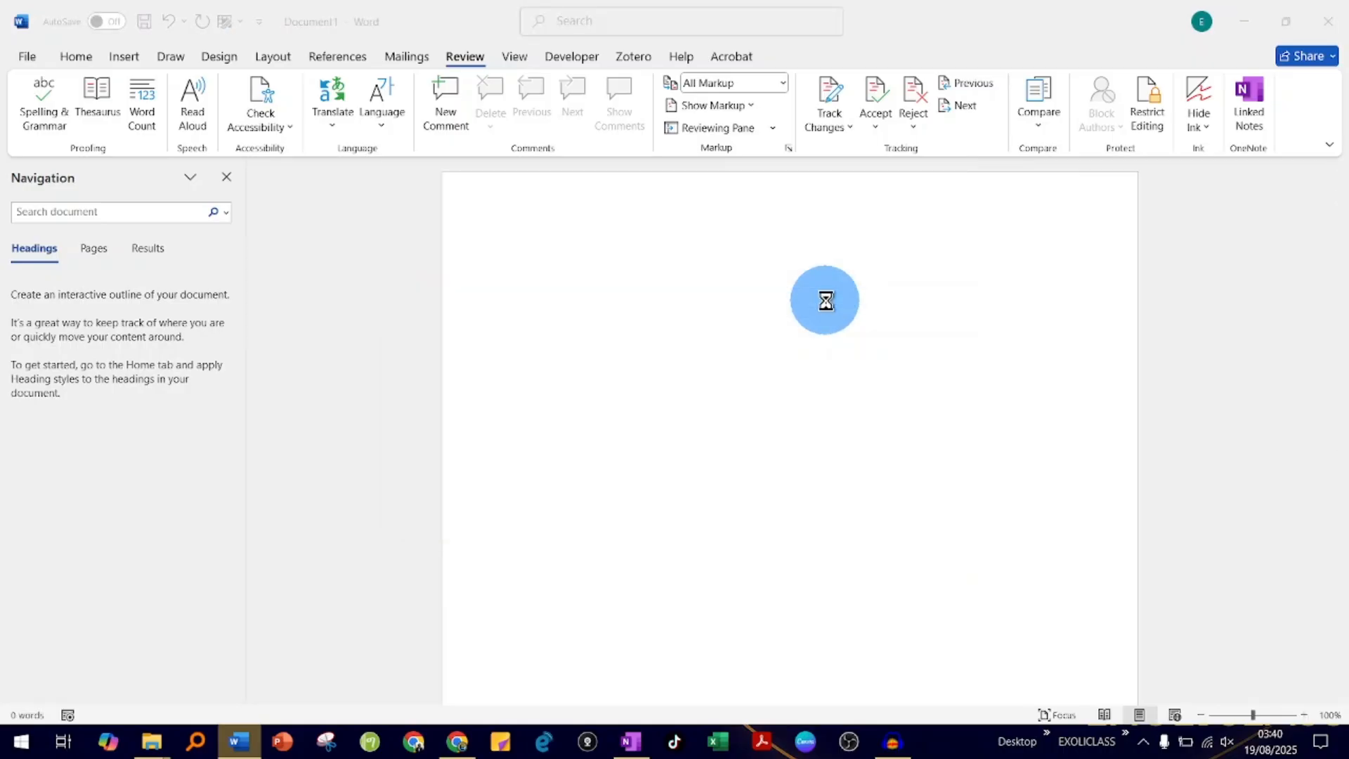
left_click(724, 408)
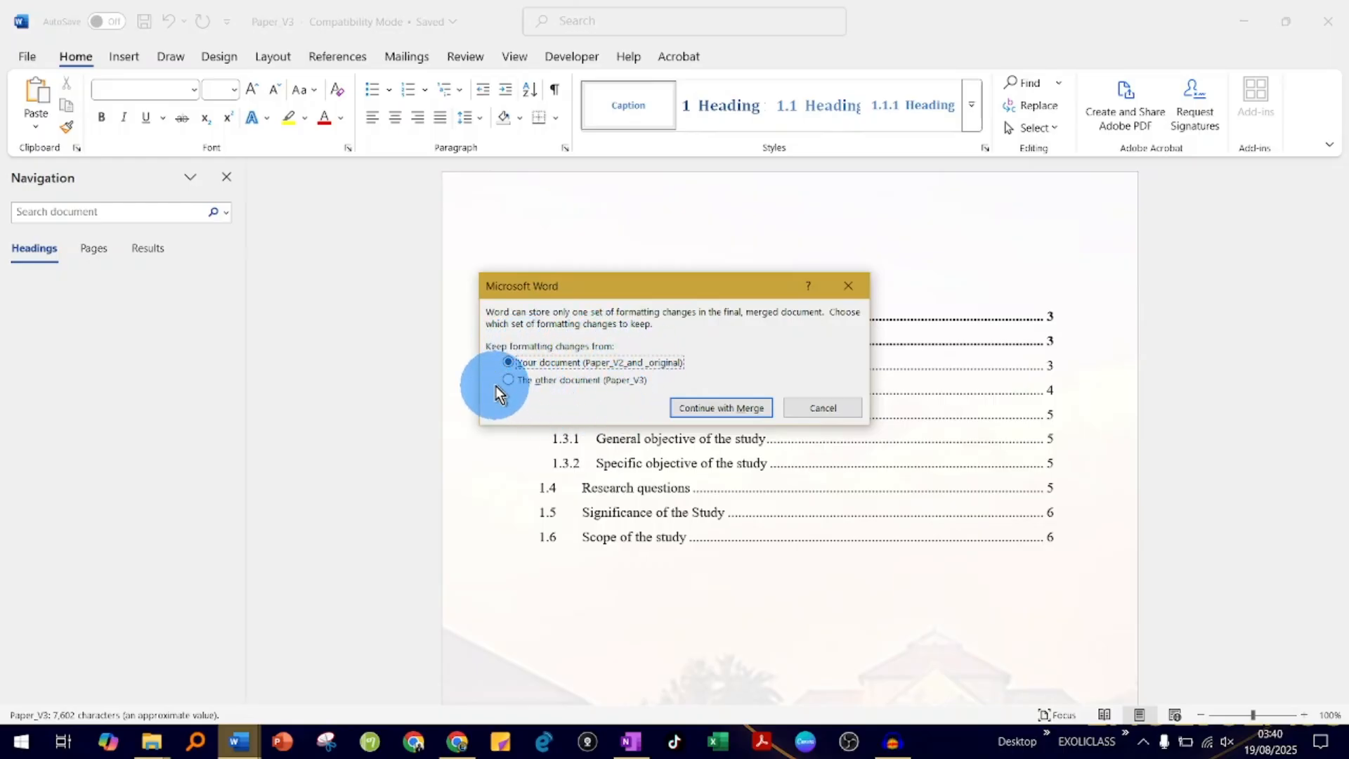
left_click(724, 409)
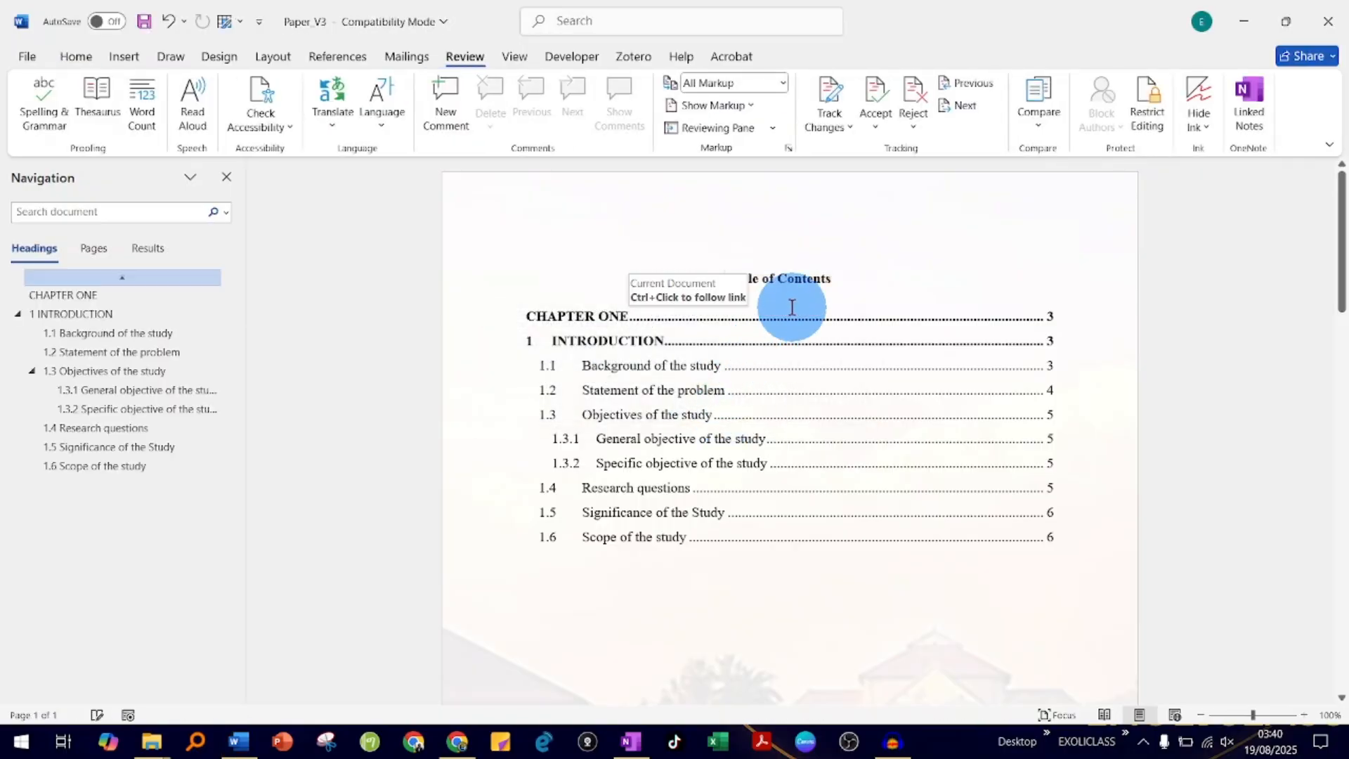
- Examine the tracked changes of the newly combined document, from the table of contents to the Scope of the study section and back
scroll(783, 432, "down", 6)
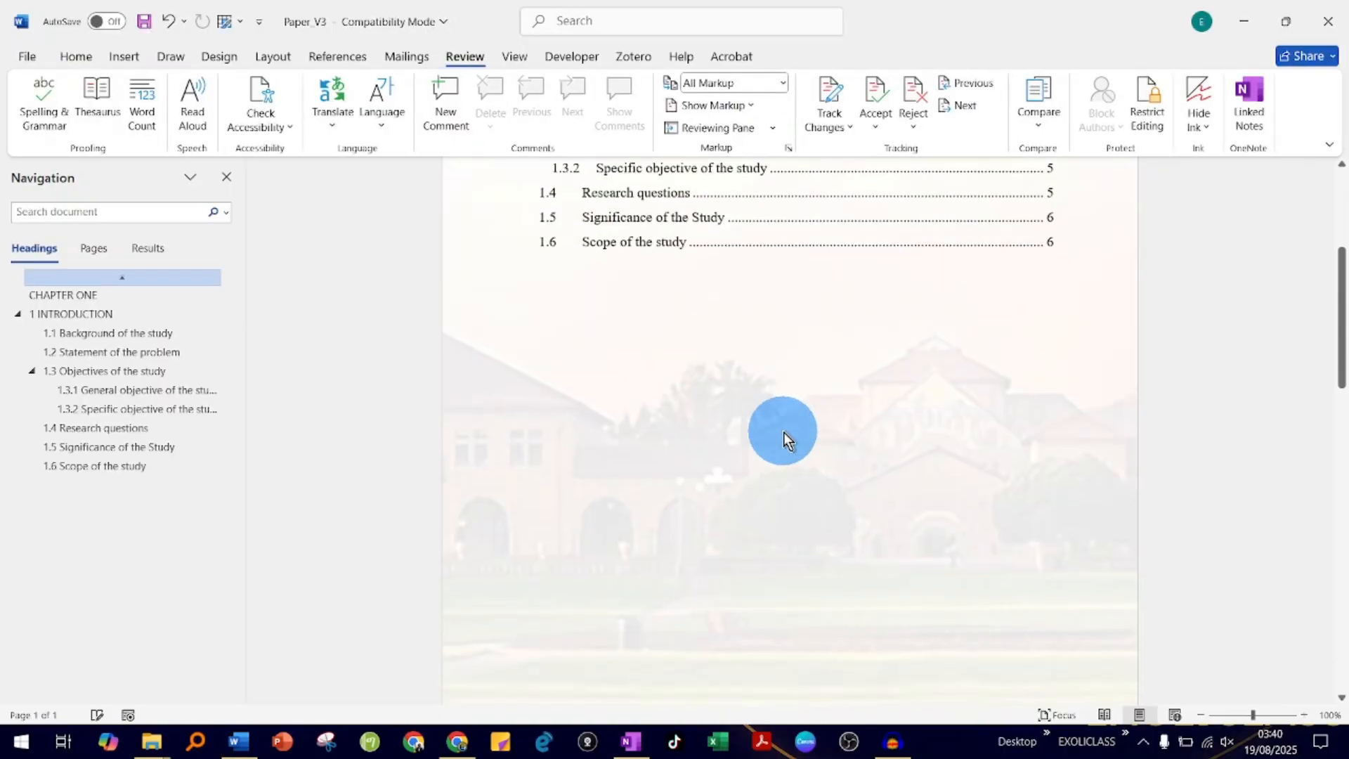
scroll(749, 394, "down", 10)
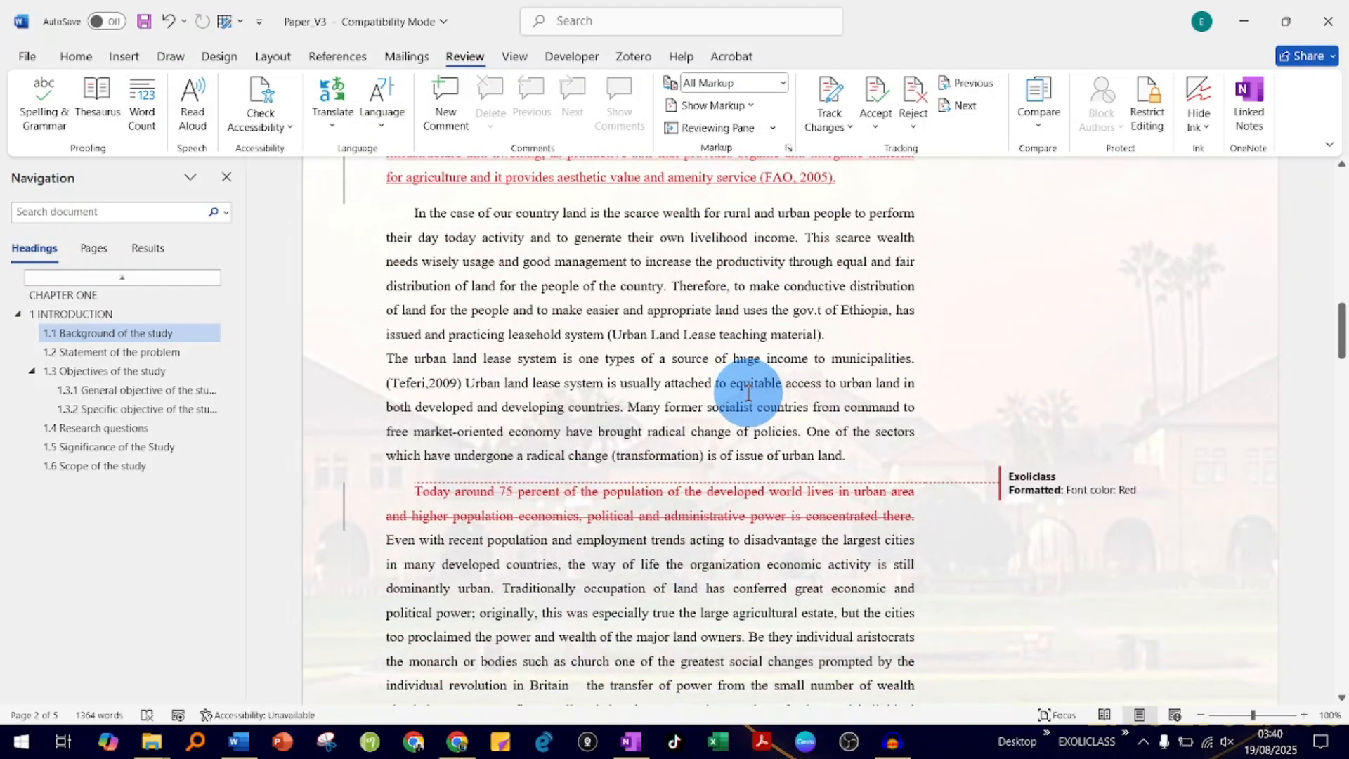
scroll(749, 393, "down", 18)
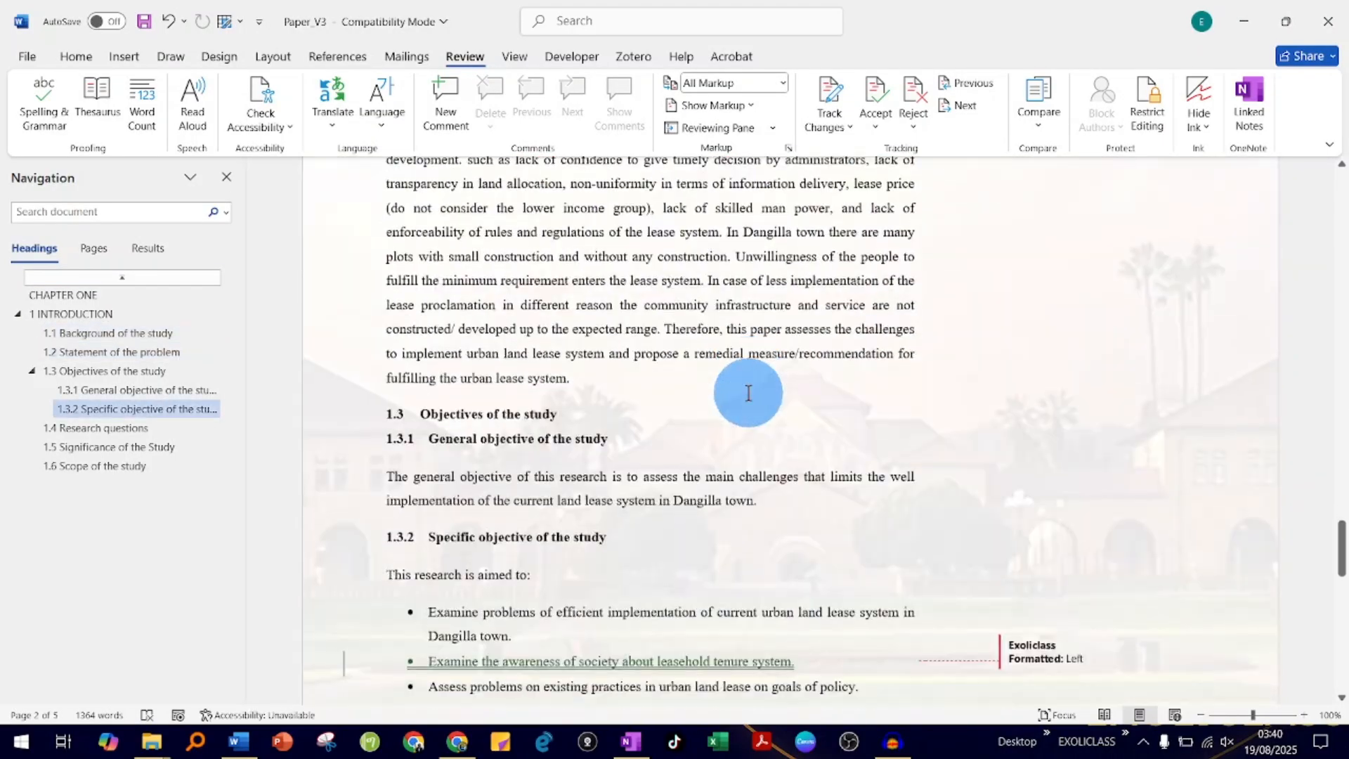
scroll(748, 393, "down", 5)
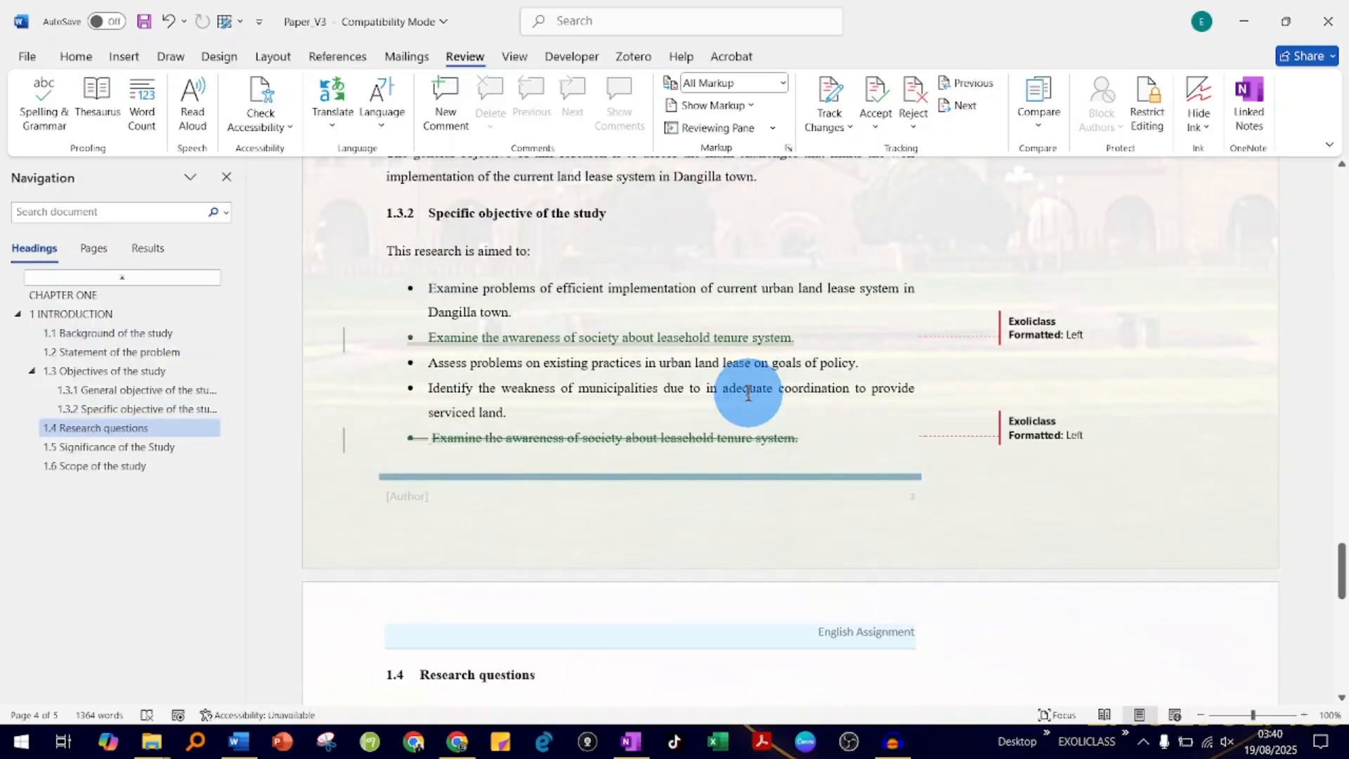
scroll(749, 394, "down", 14)
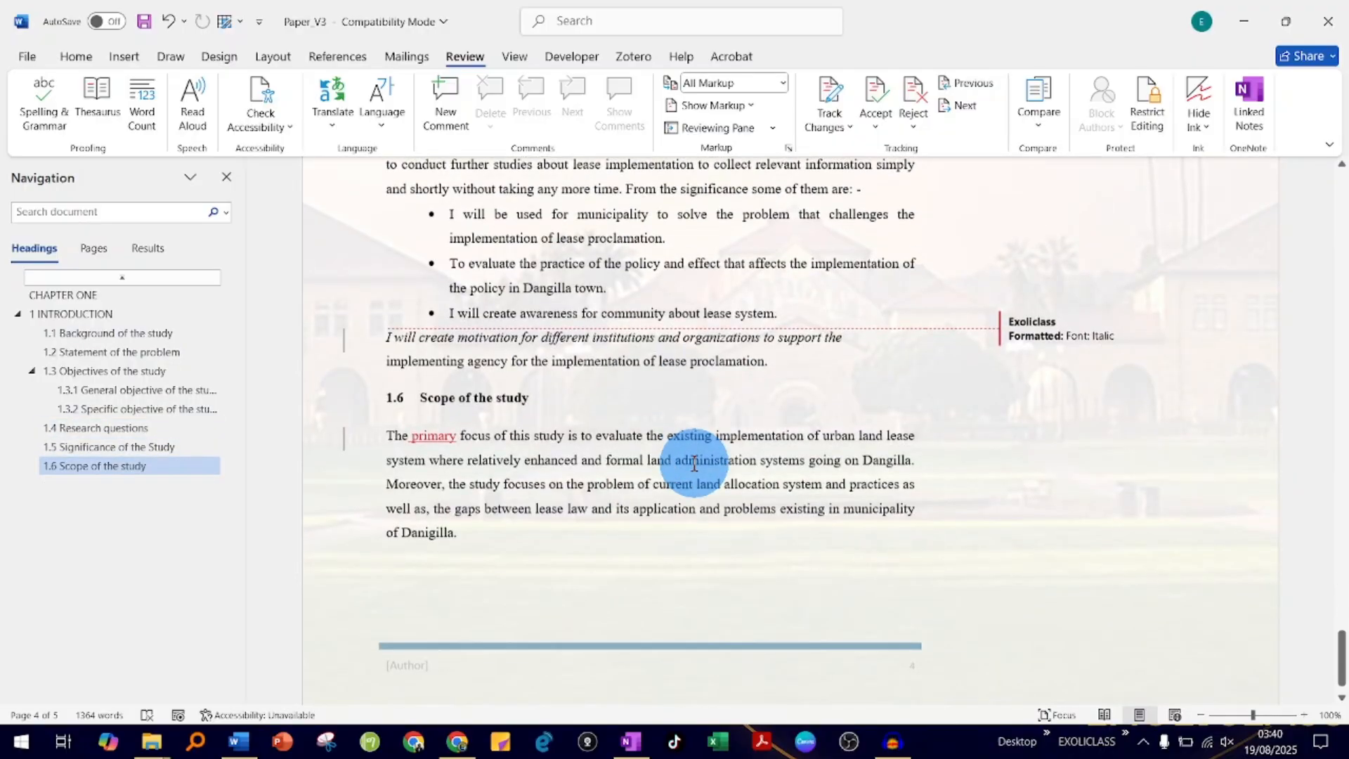
scroll(694, 463, "up", 15)
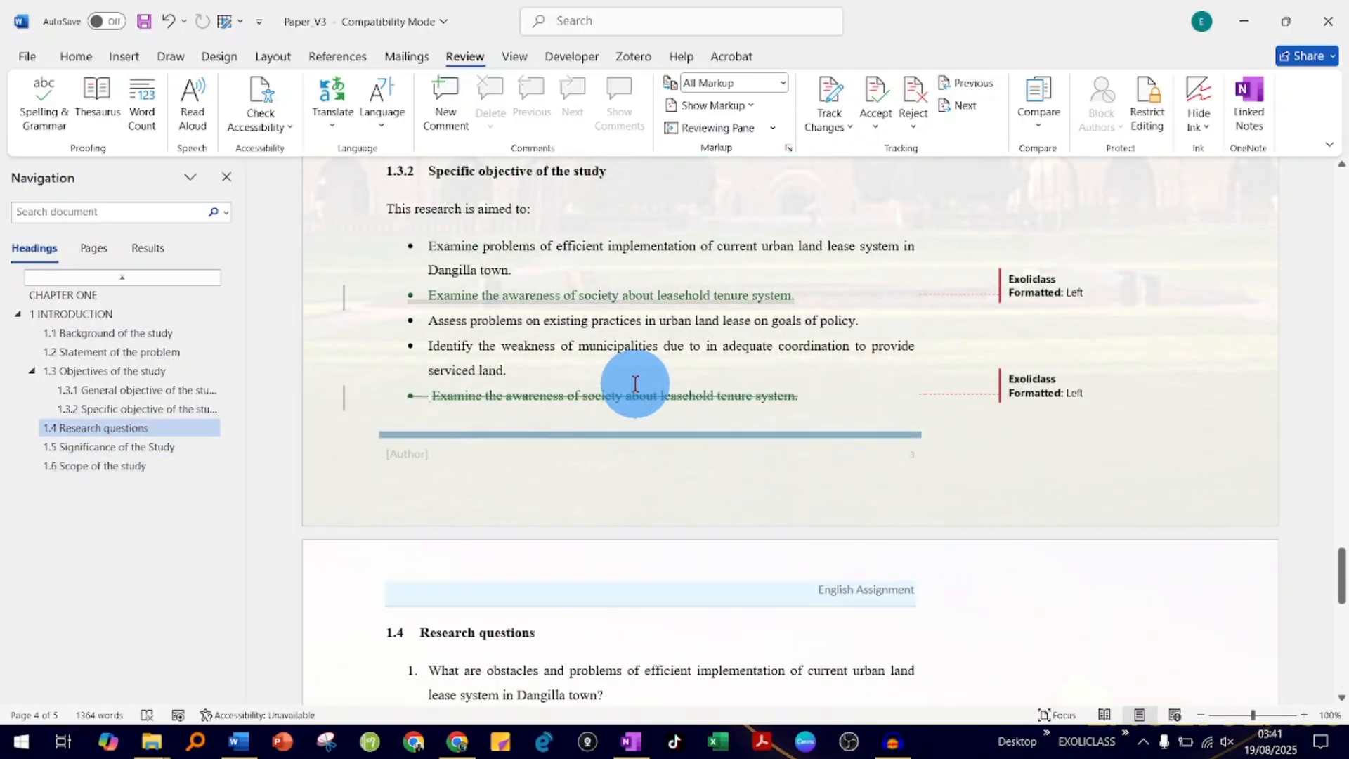
scroll(635, 383, "up", 3)
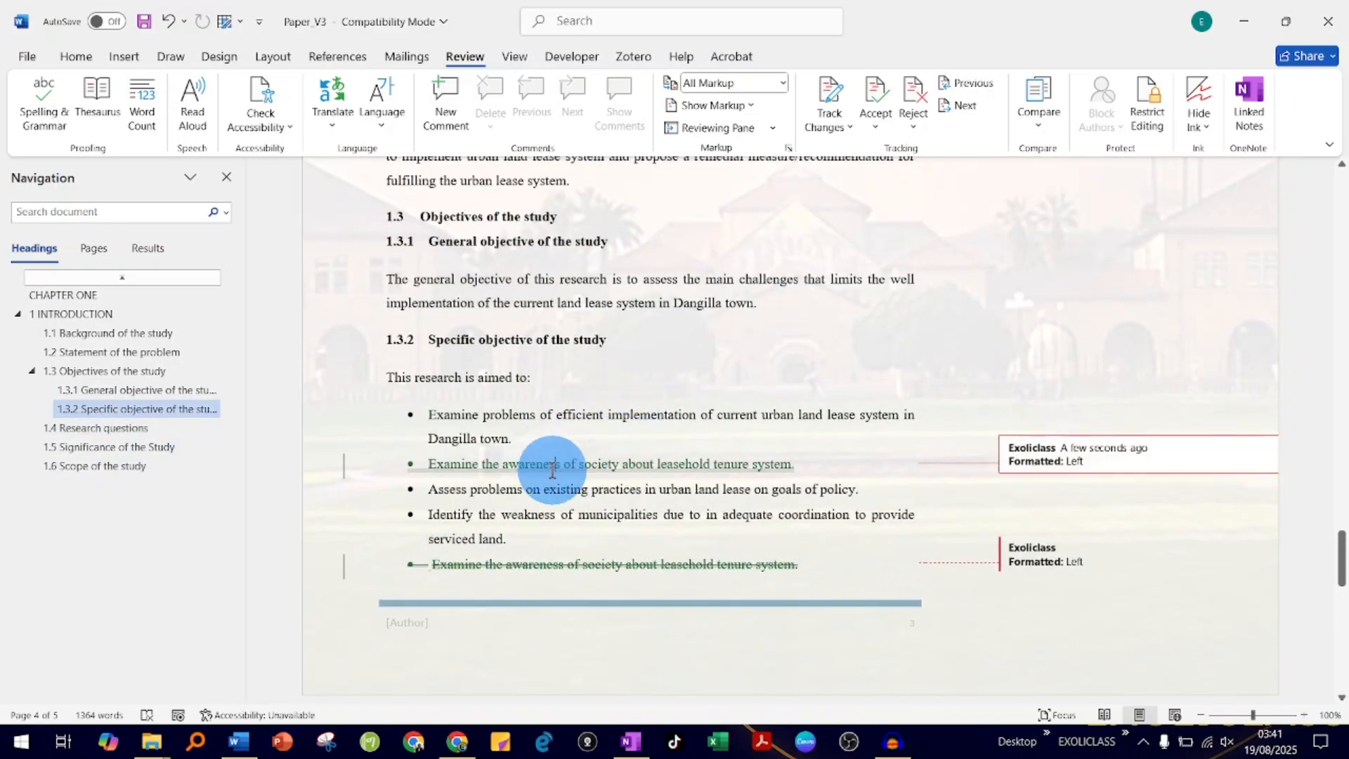
scroll(572, 482, "up", 6)
scroll(590, 485, "up", 10)
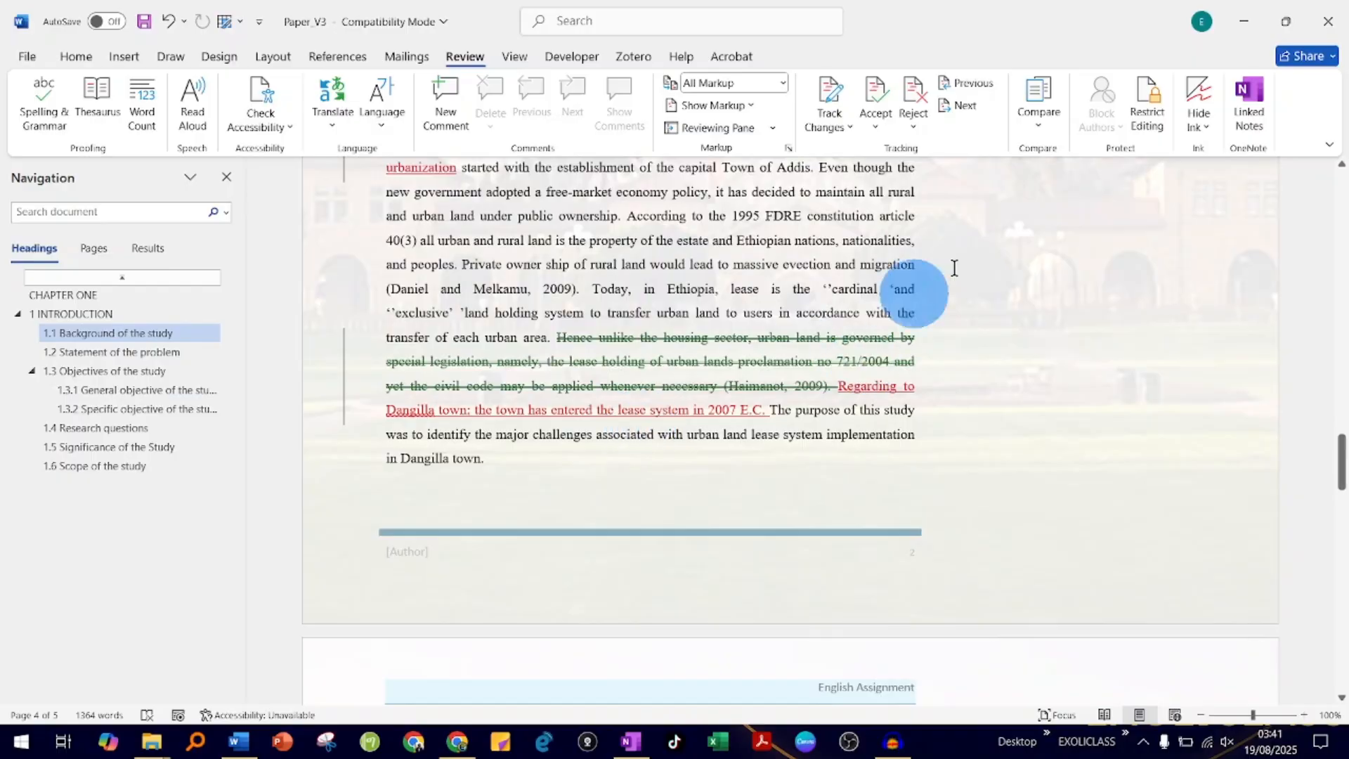
- Close the combined Paper_V3 document without saving and open a new blank Word document
left_click(1328, 21)
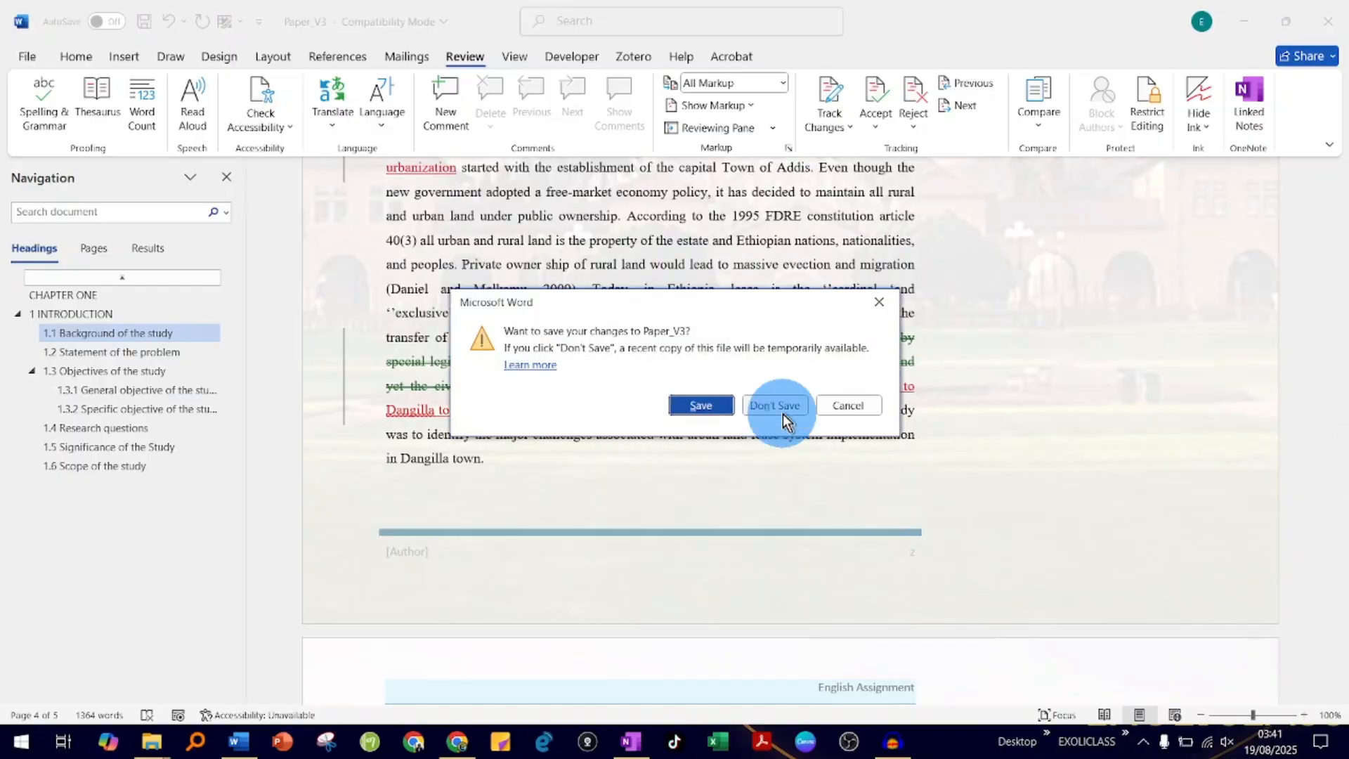
left_click(791, 407)
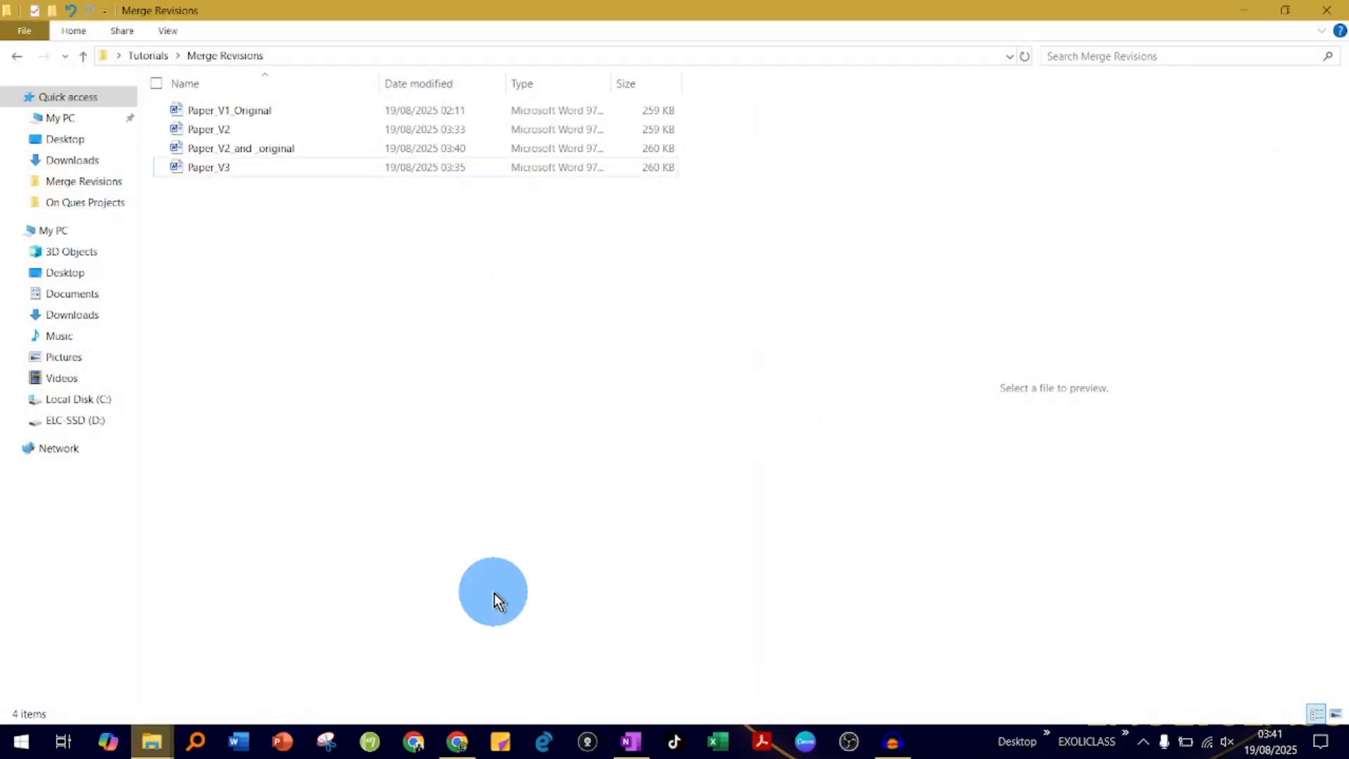
left_click_drag(274, 743, 235, 745)
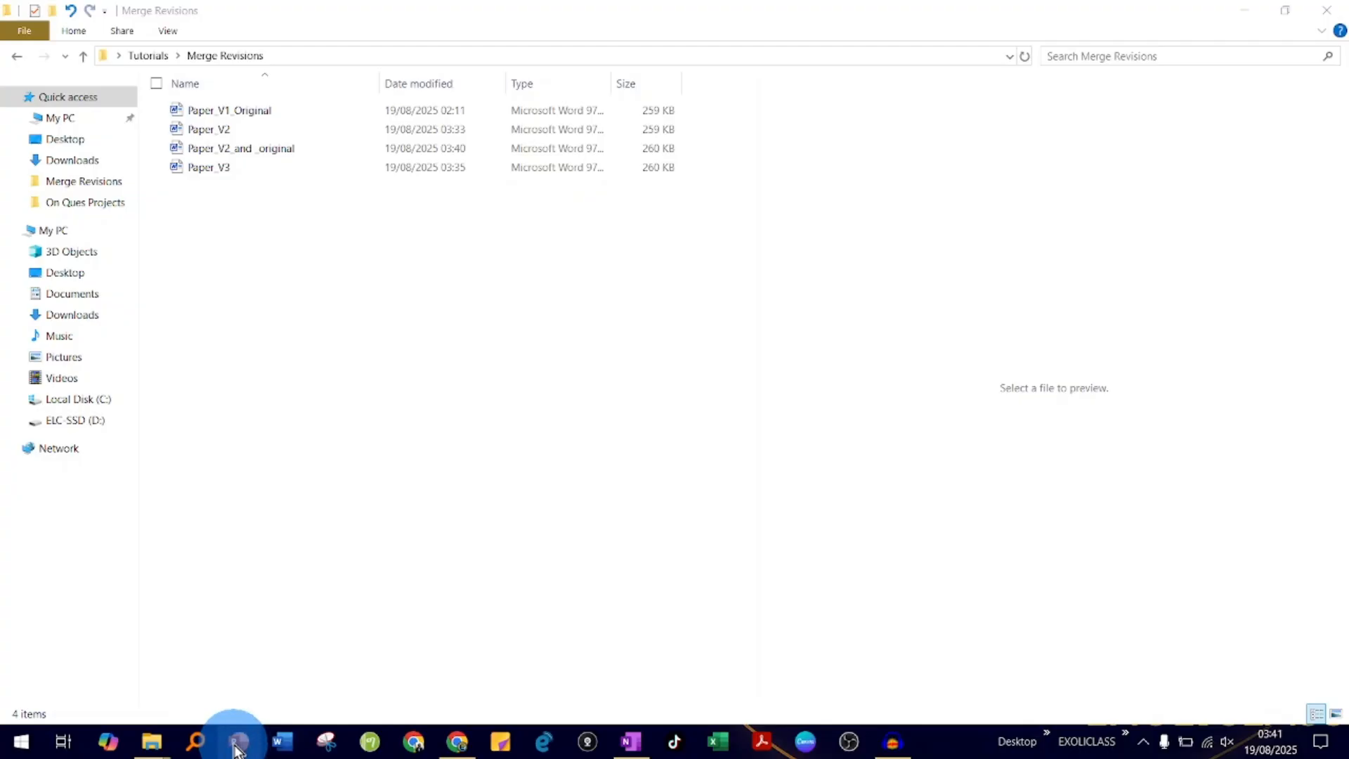
left_click(278, 744)
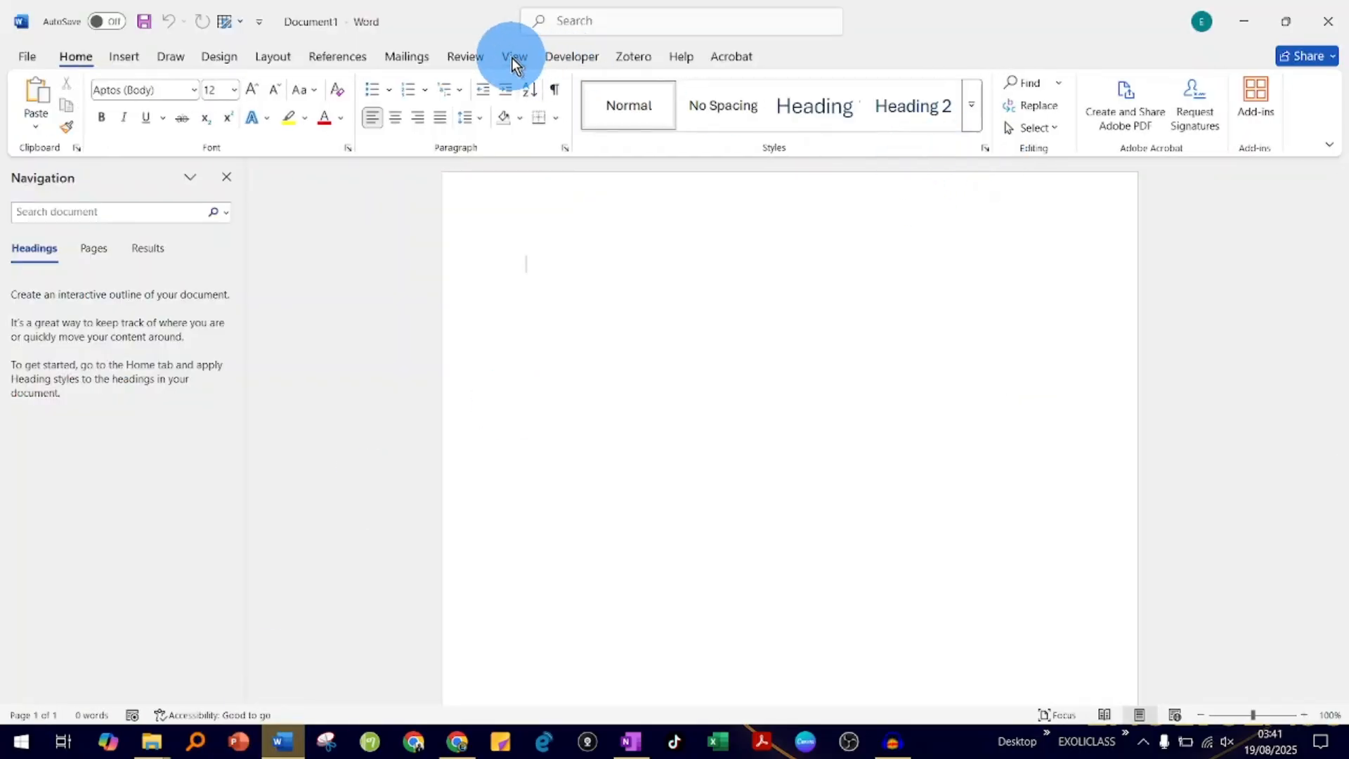
- Start a Combine from the blank document with Paper_V2_and _original as the original document
left_click(466, 57)
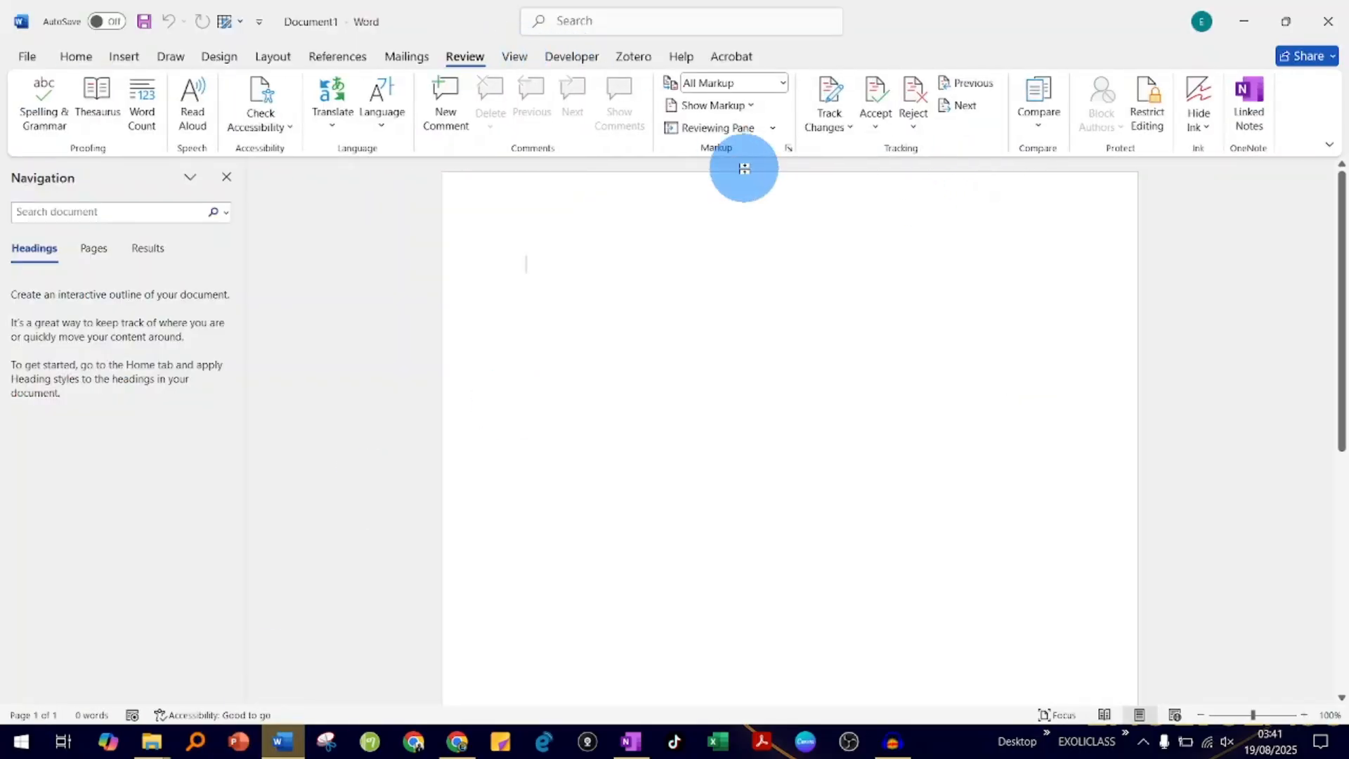
left_click(1035, 125)
left_click(1077, 235)
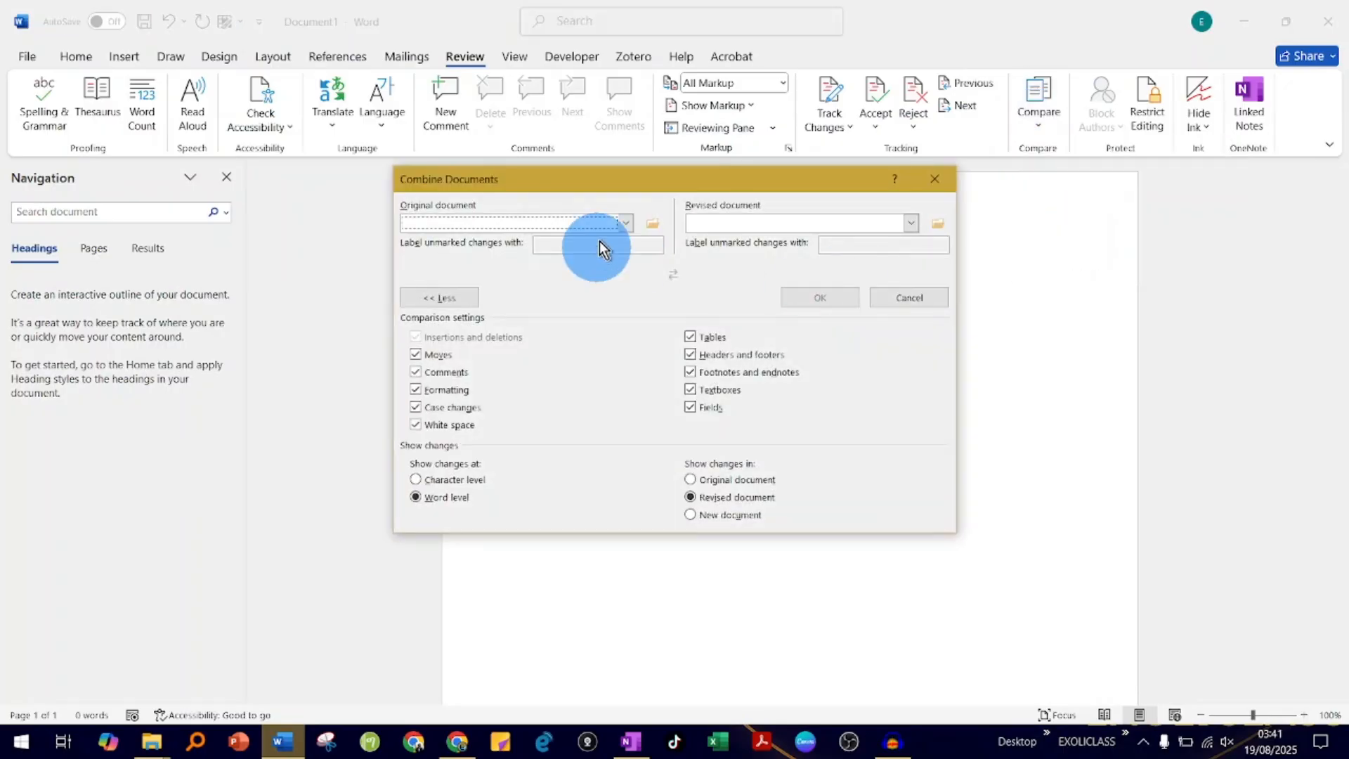
left_click(652, 223)
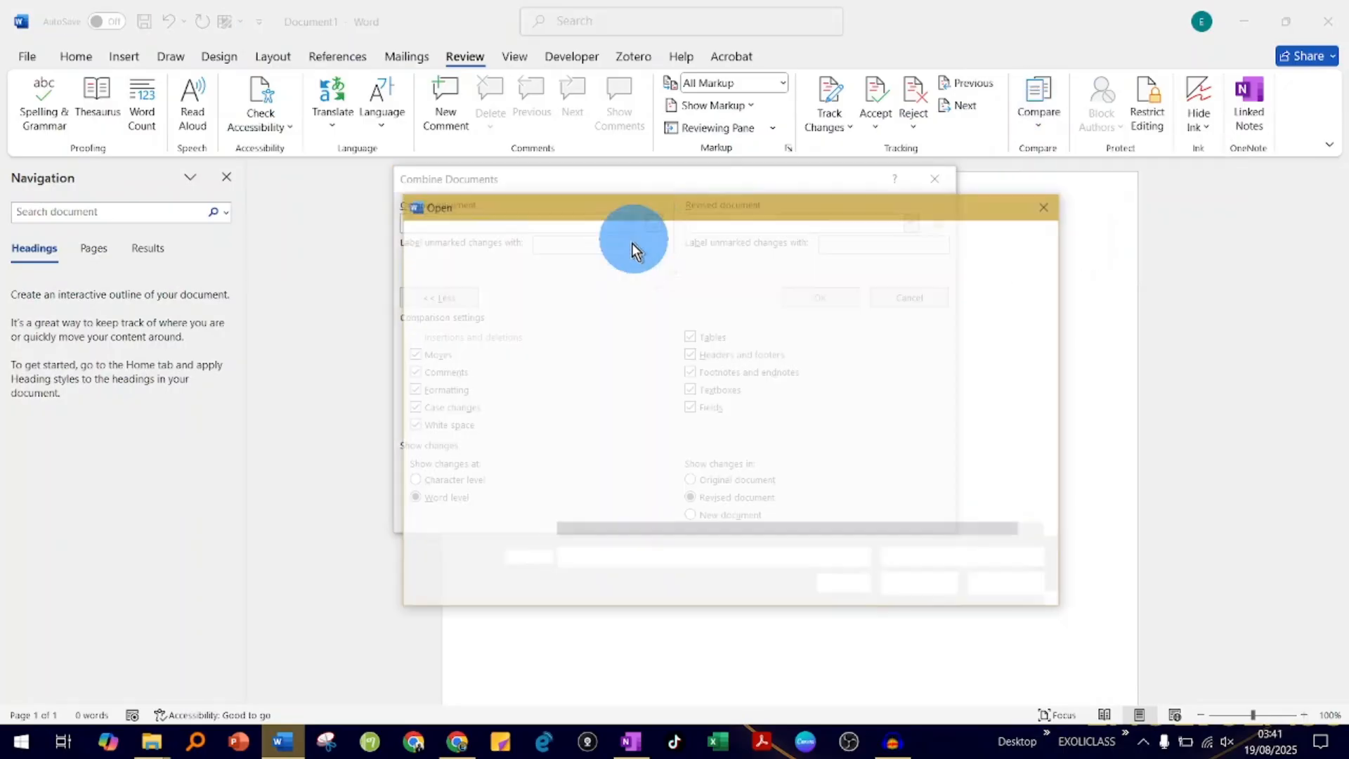
double_click(604, 348)
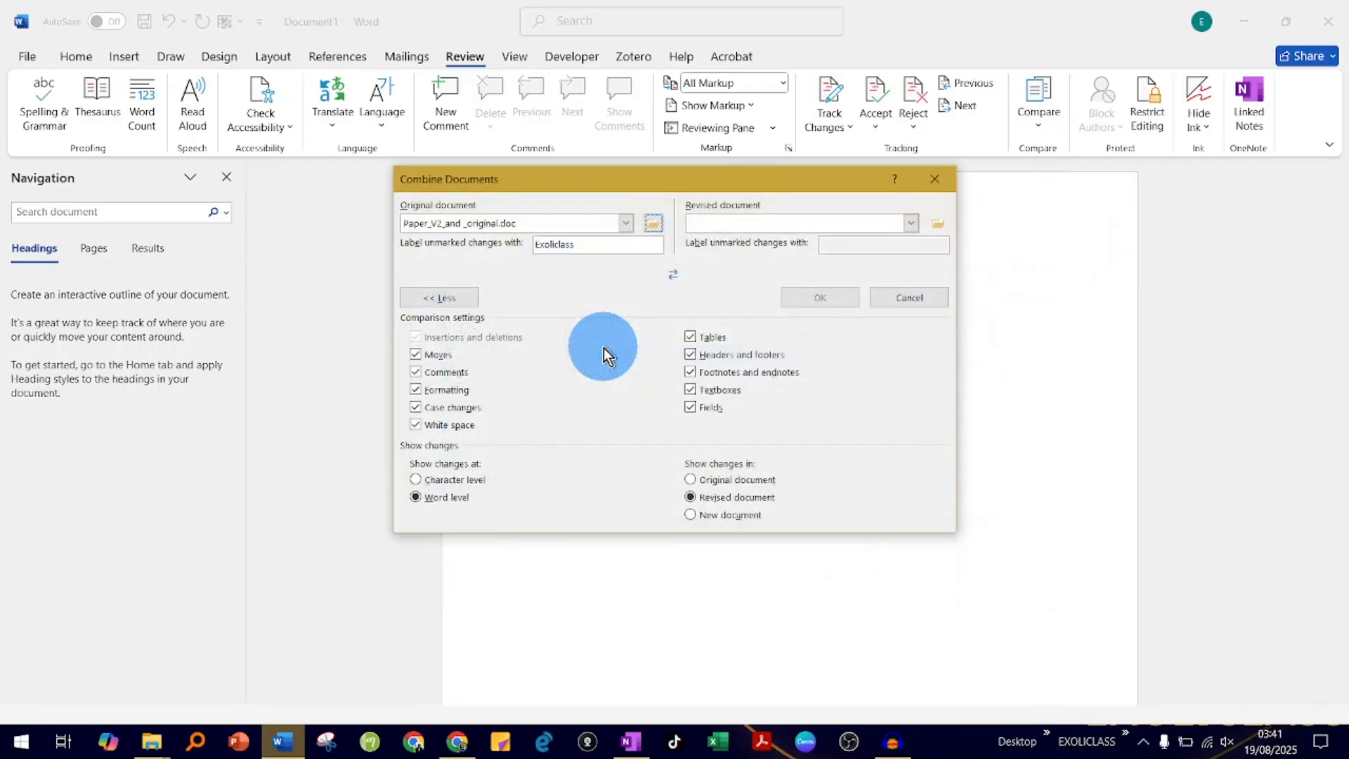
- Choose Paper_V3 as the revised document, set changes to show in a new document, and run the merge
left_click(939, 224)
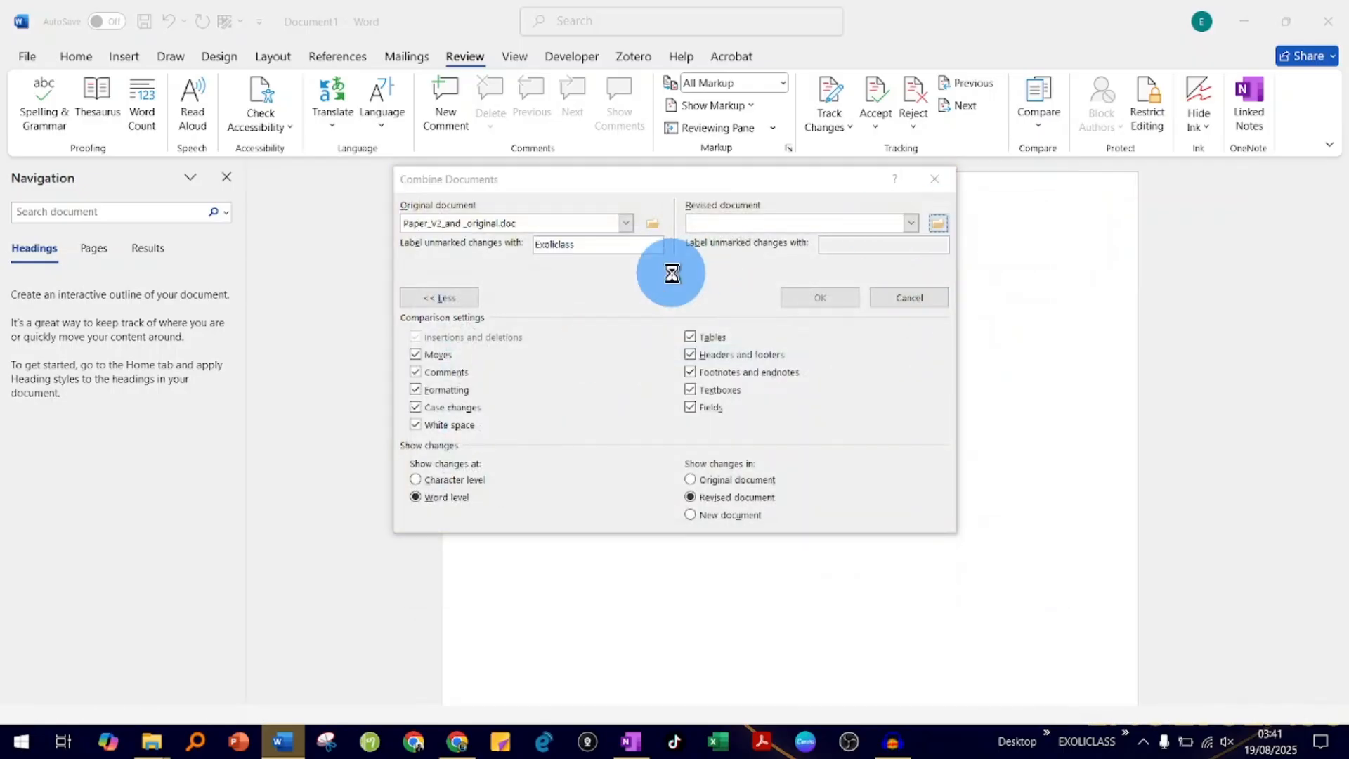
double_click(597, 371)
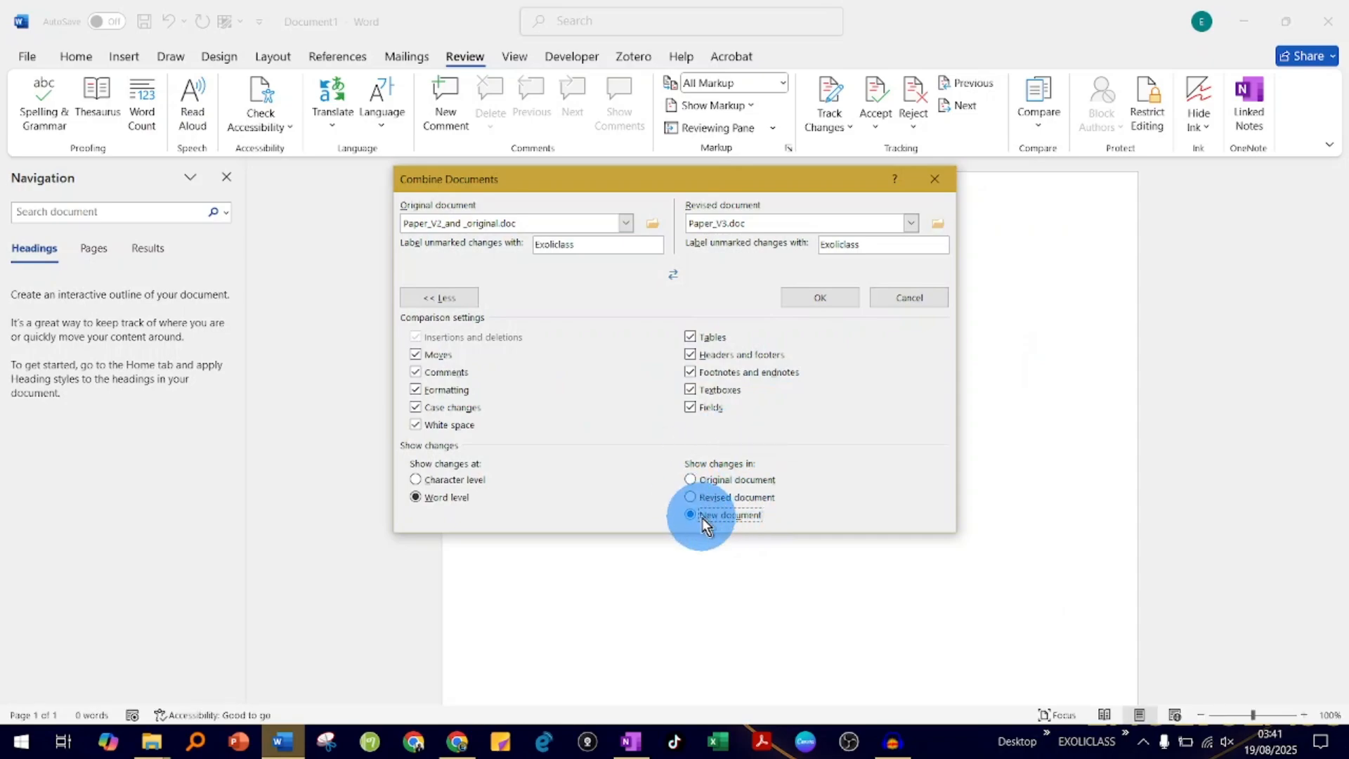
left_click(844, 301)
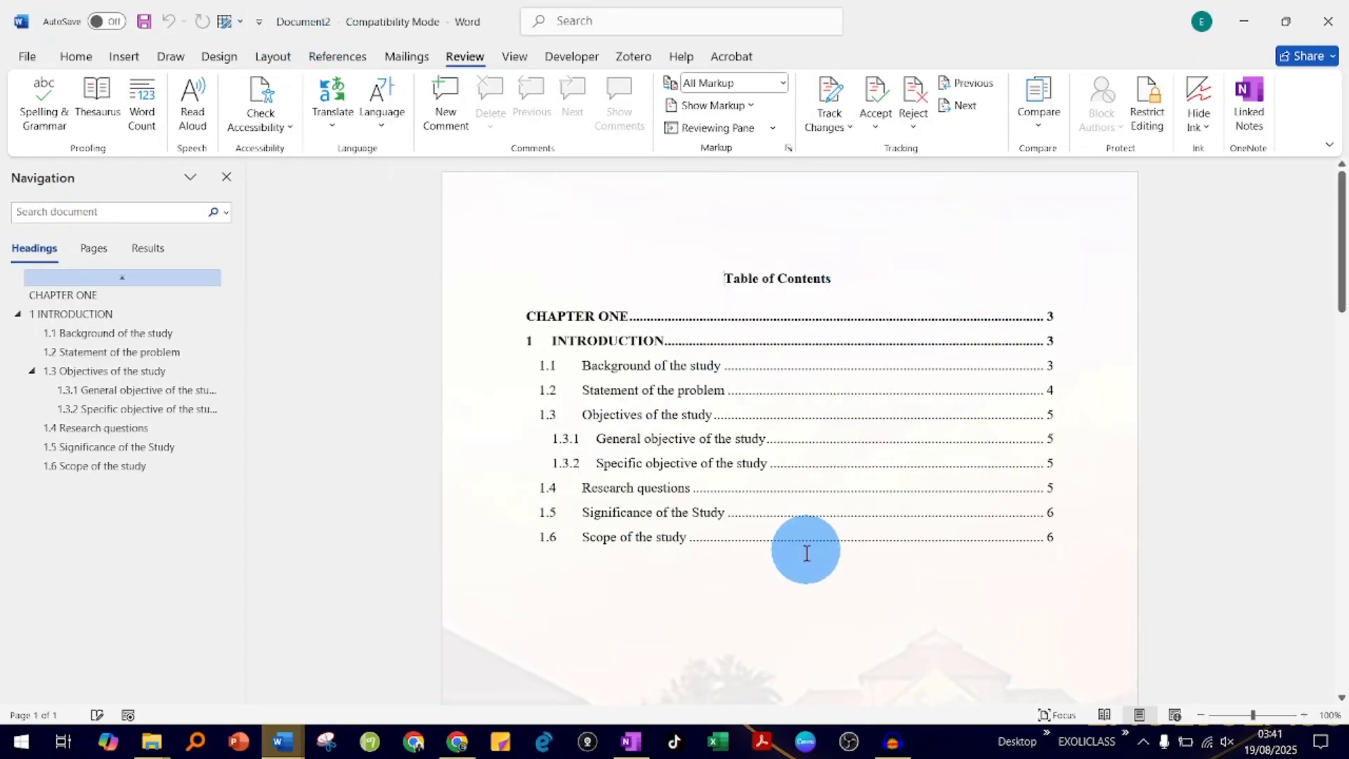
- Skim the newly combined document from the table of contents to the Scope of the study section and back
scroll(807, 560, "down", 10)
scroll(807, 560, "down", 12)
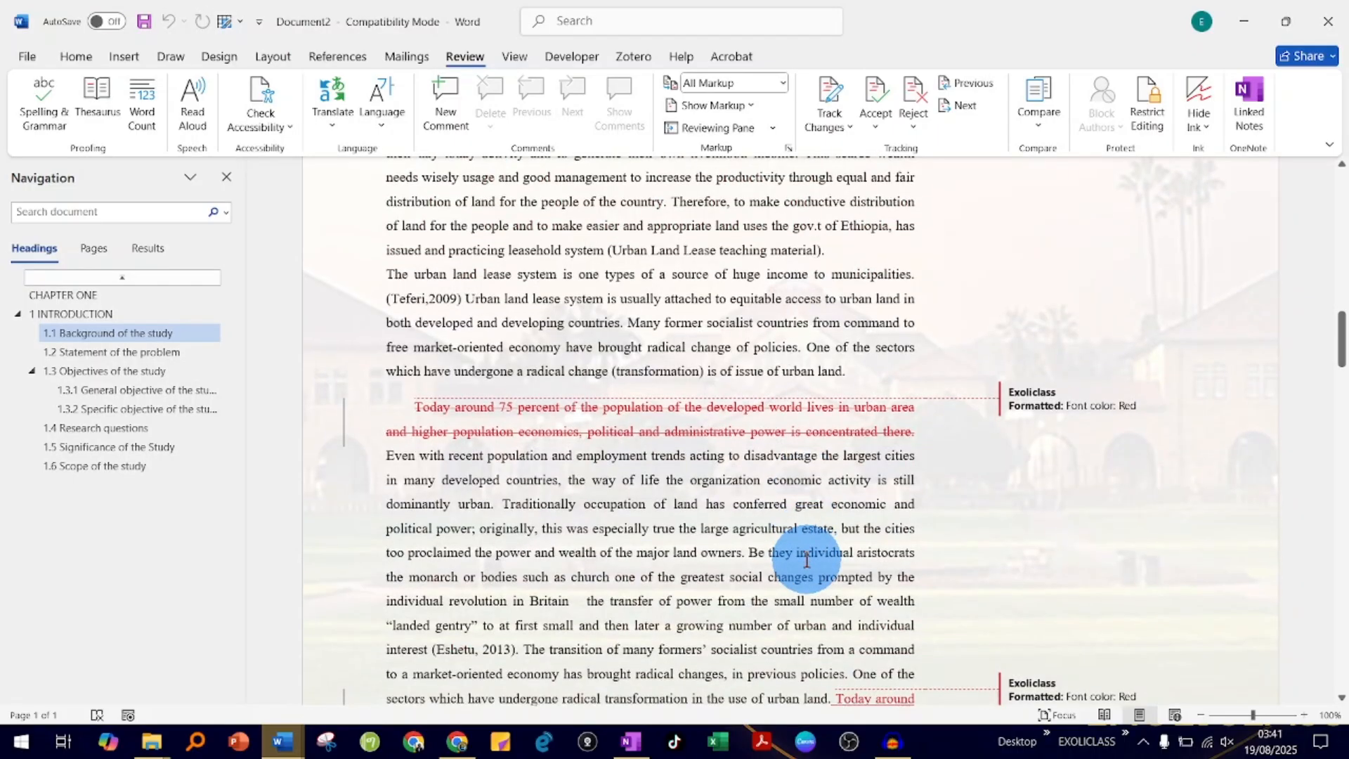
scroll(774, 490, "down", 15)
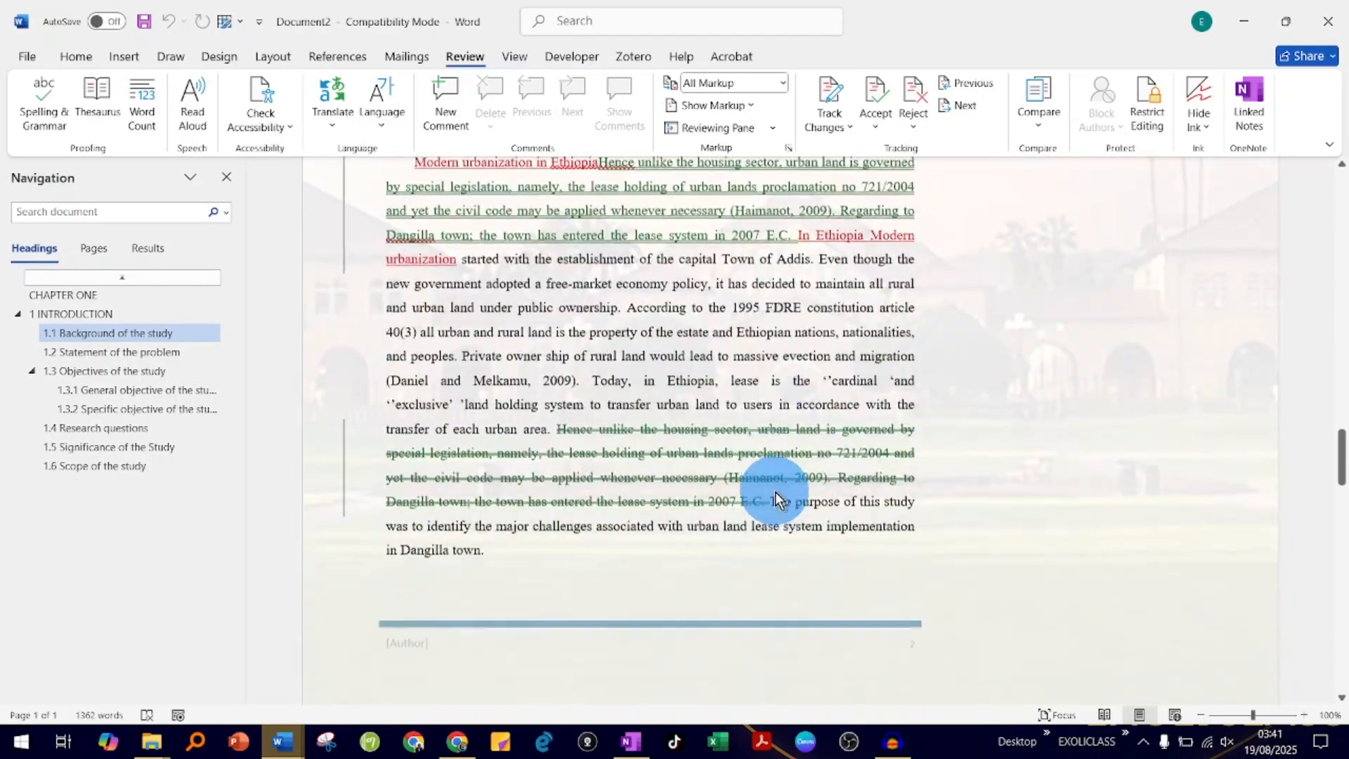
scroll(774, 491, "down", 15)
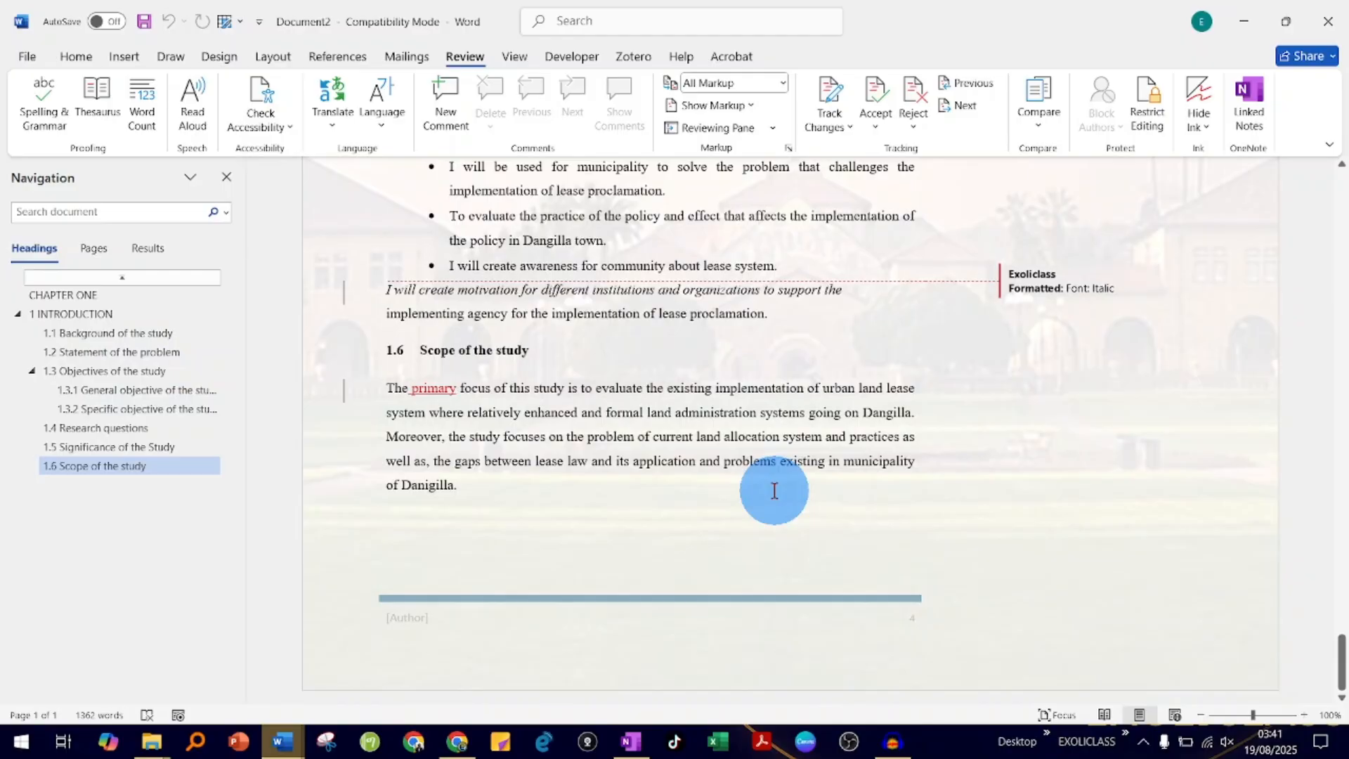
scroll(741, 354, "up", 20)
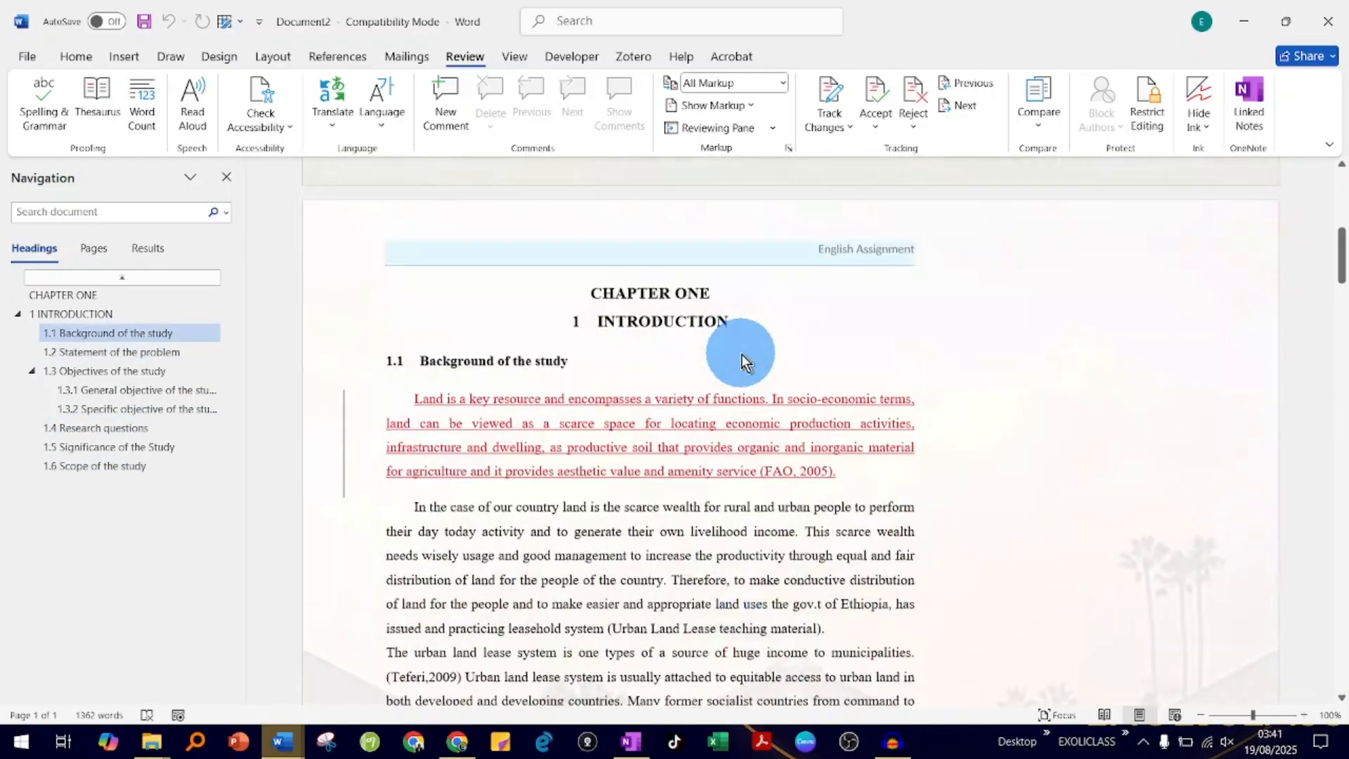
scroll(741, 354, "up", 15)
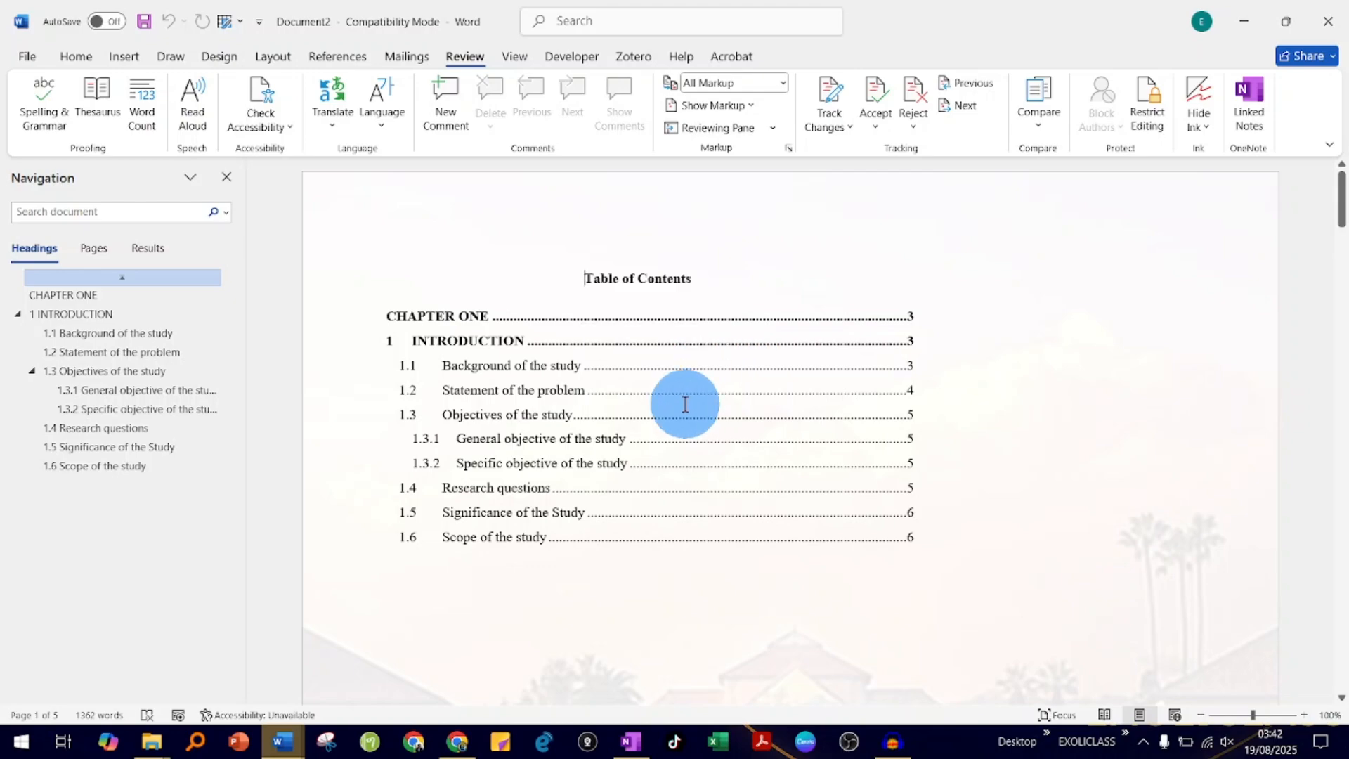
- Examine the tracked insertions, deletions and font colour changes in the Background of the study section
scroll(686, 404, "down", 10)
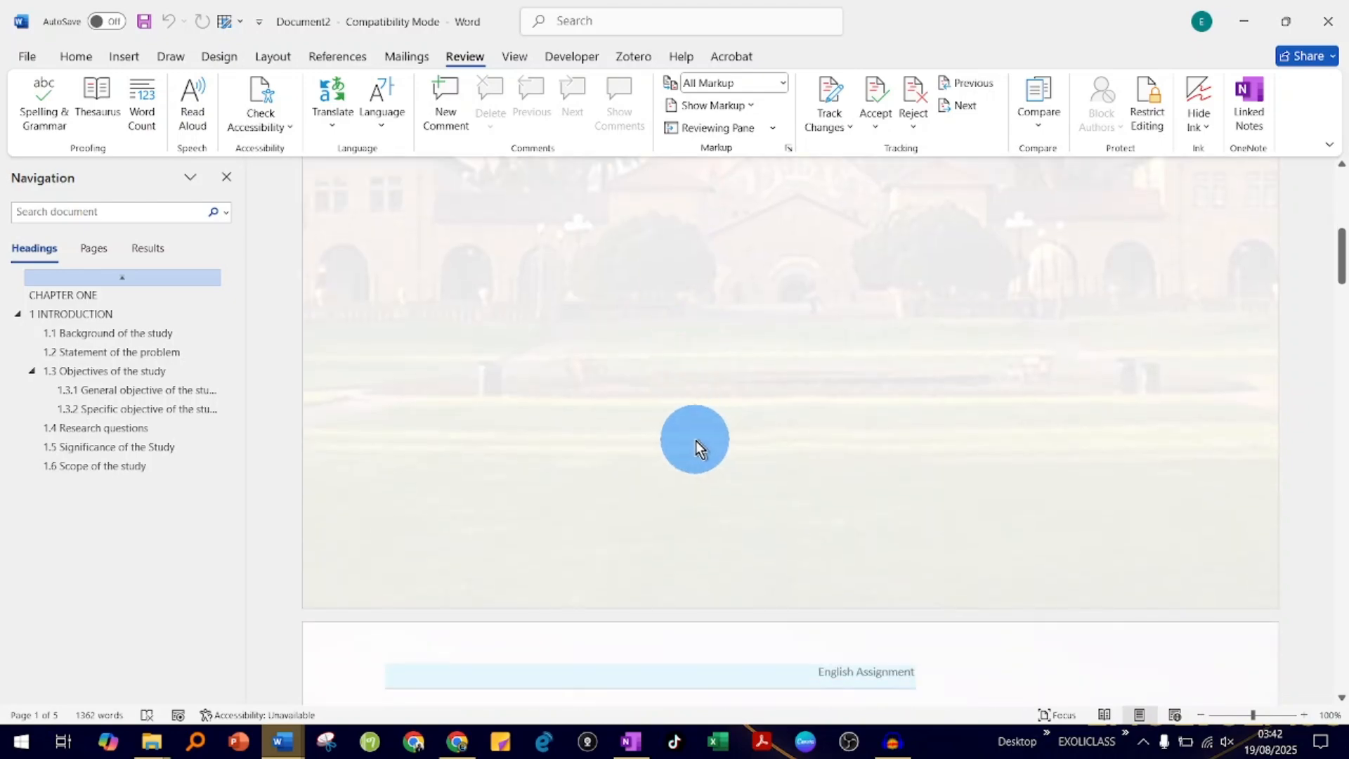
scroll(672, 483, "down", 10)
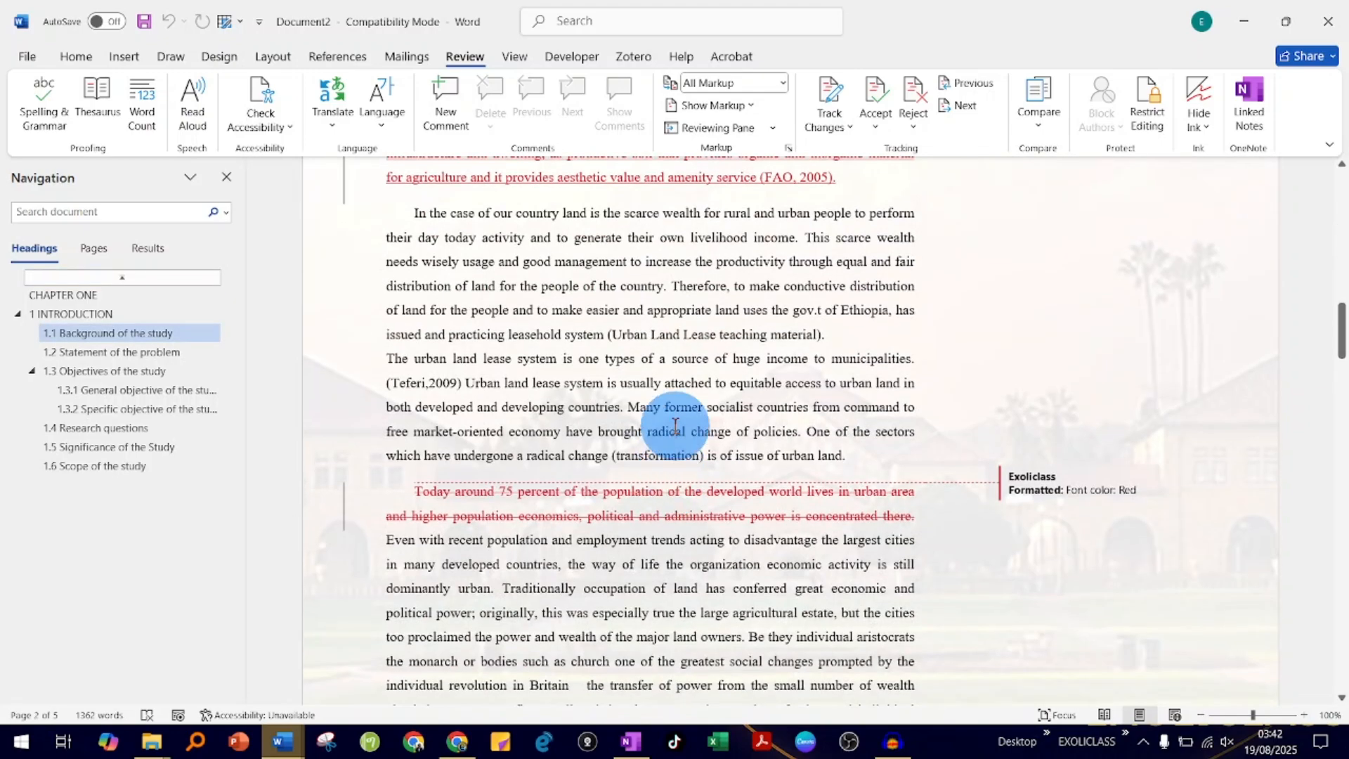
left_click(765, 456)
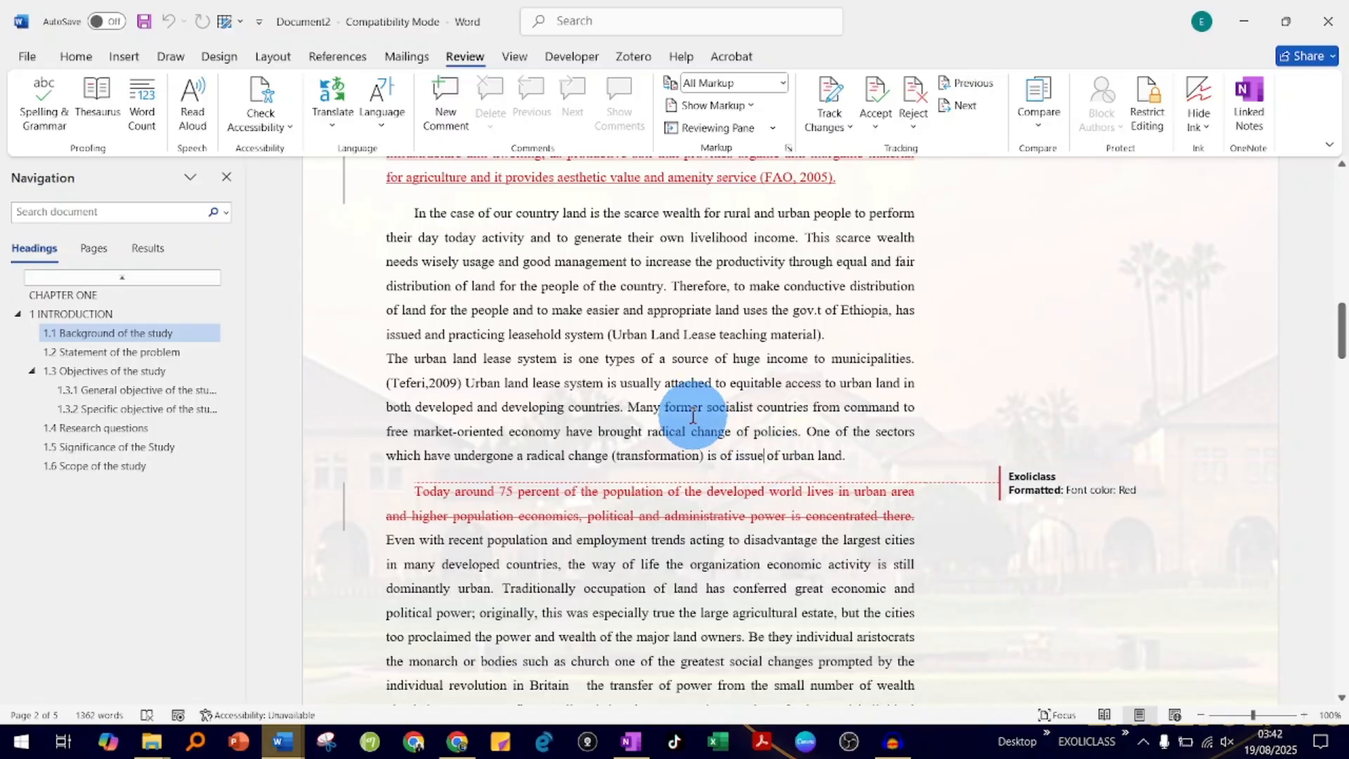
scroll(768, 572, "down", 3)
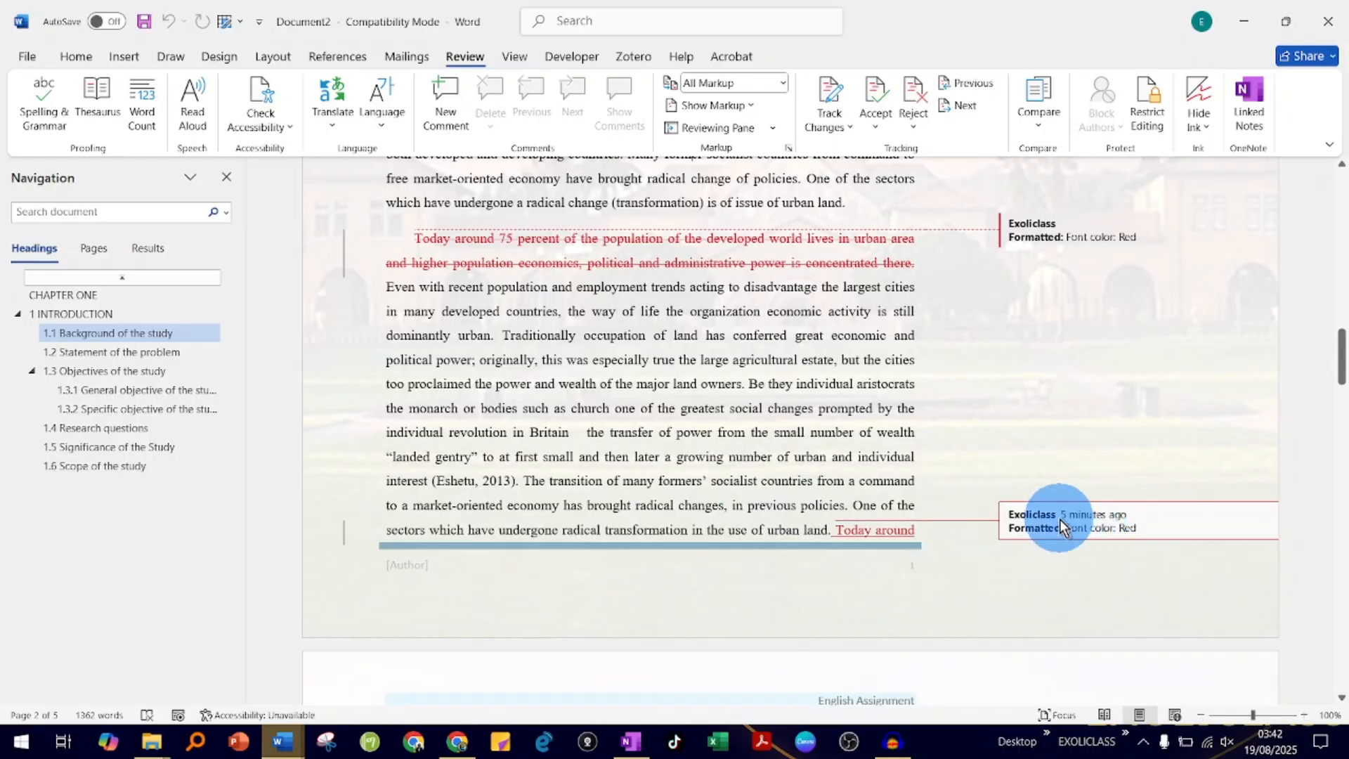
scroll(1009, 220, "up", 3)
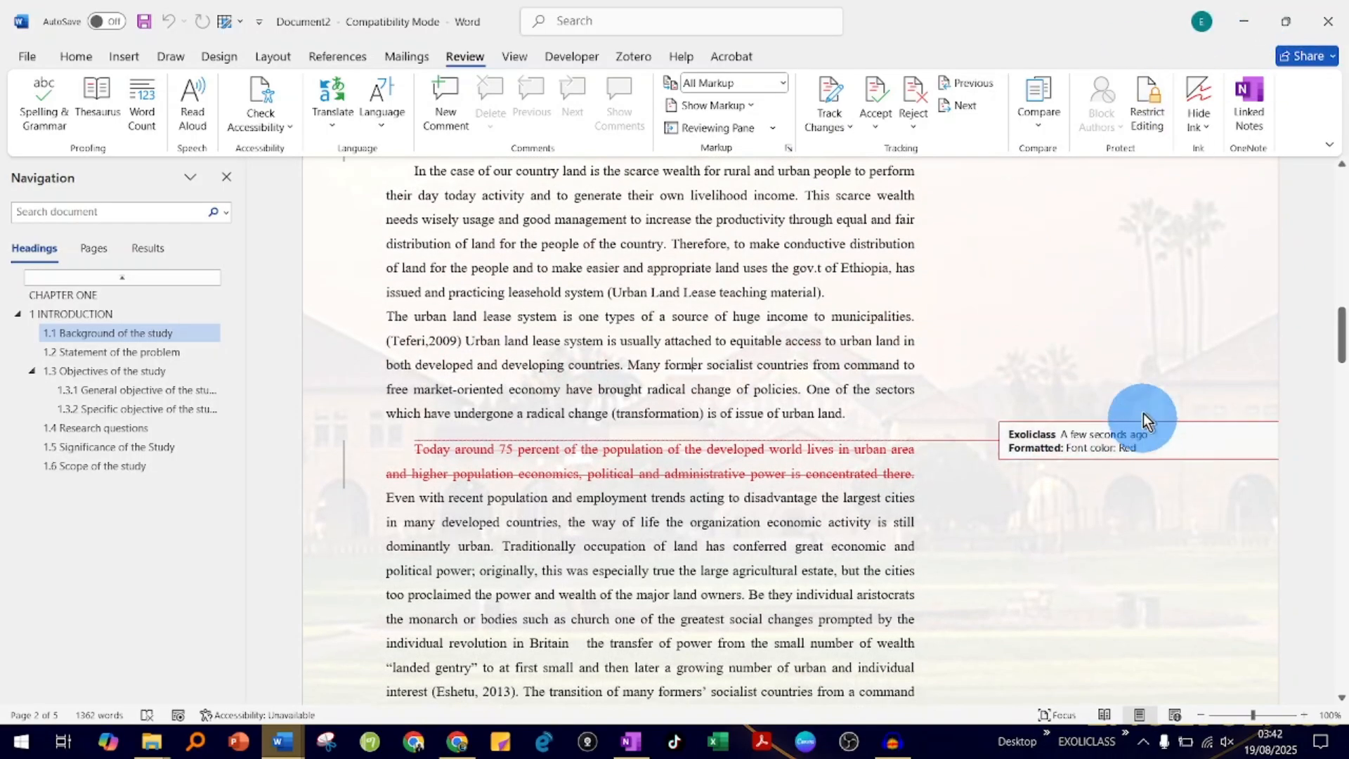
scroll(1077, 390, "up", 5)
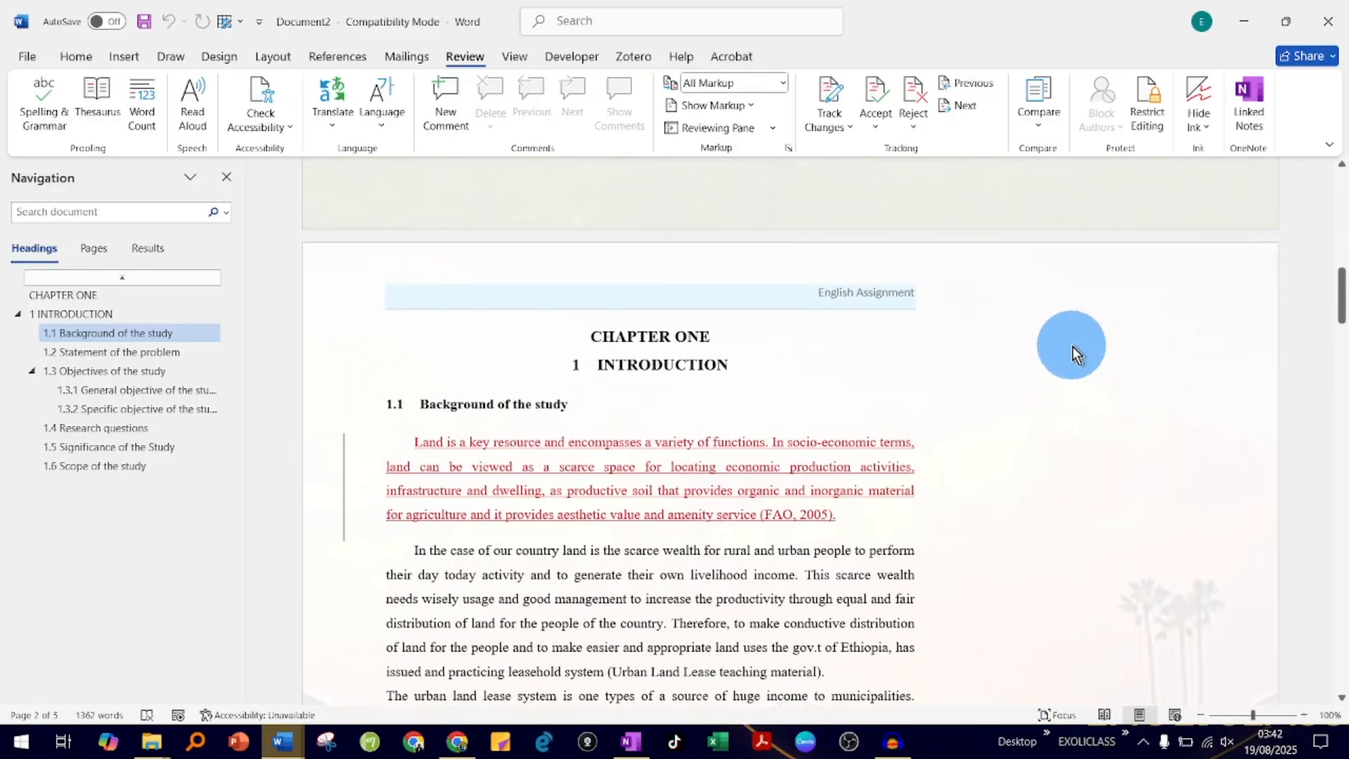
scroll(1055, 601, "up", 5)
- Review the tracked changes section by section from Background of the study through Scope of the study, then return to the table of contents
scroll(1026, 437, "down", 1)
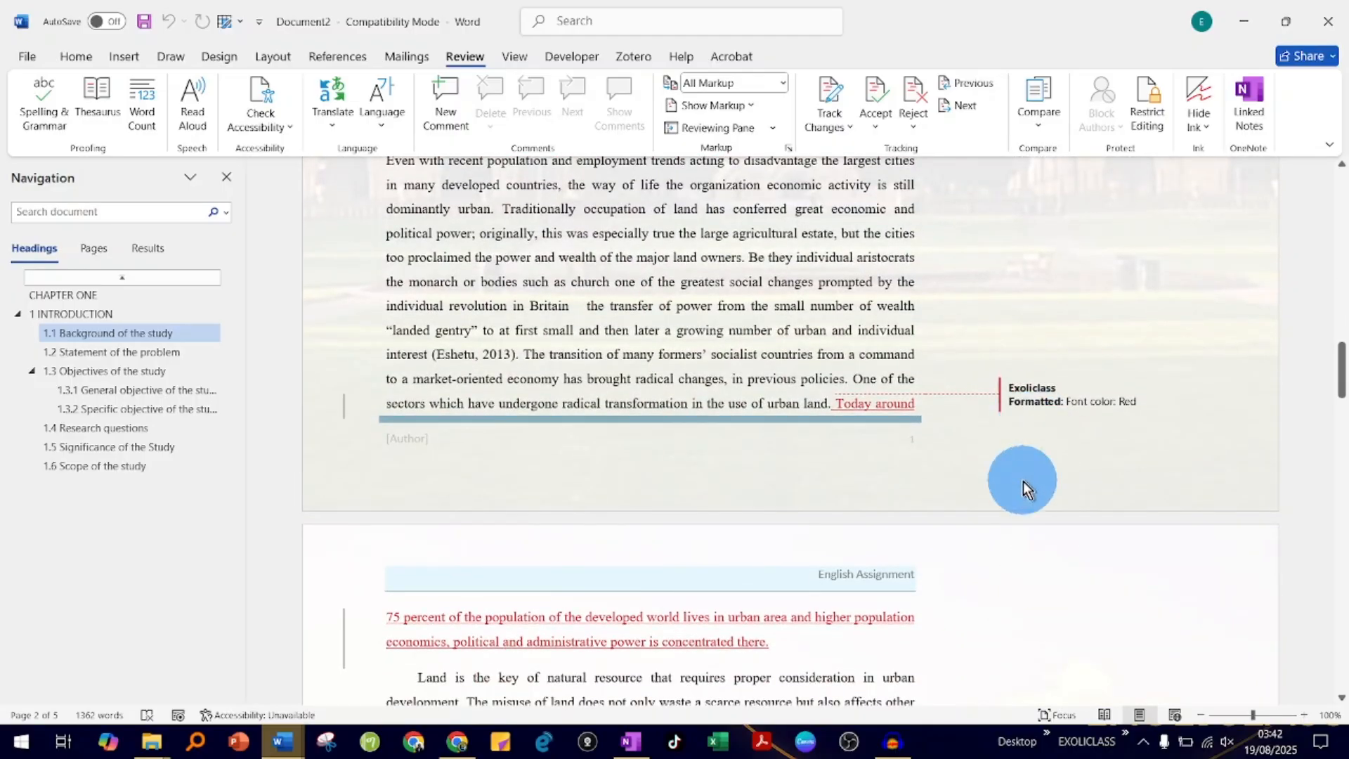
scroll(1009, 548, "down", 9)
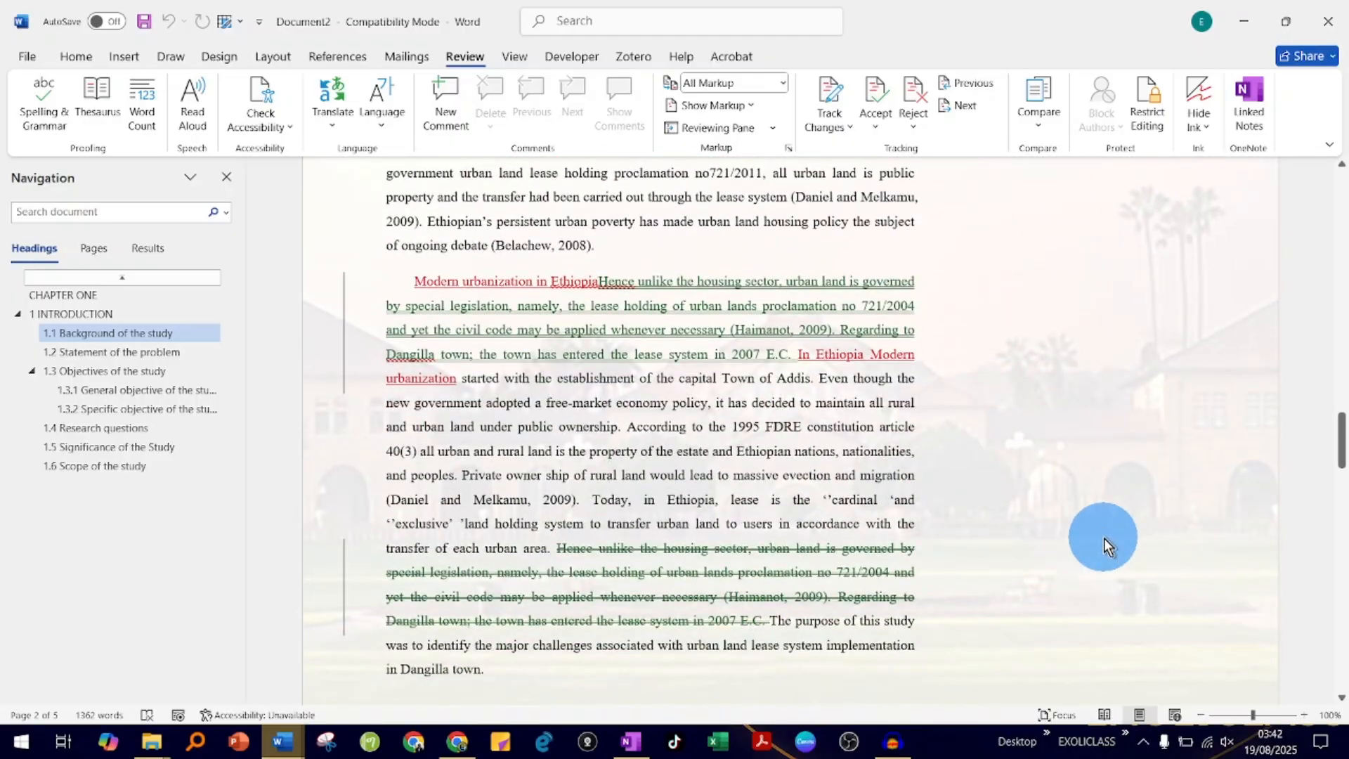
scroll(1103, 538, "down", 15)
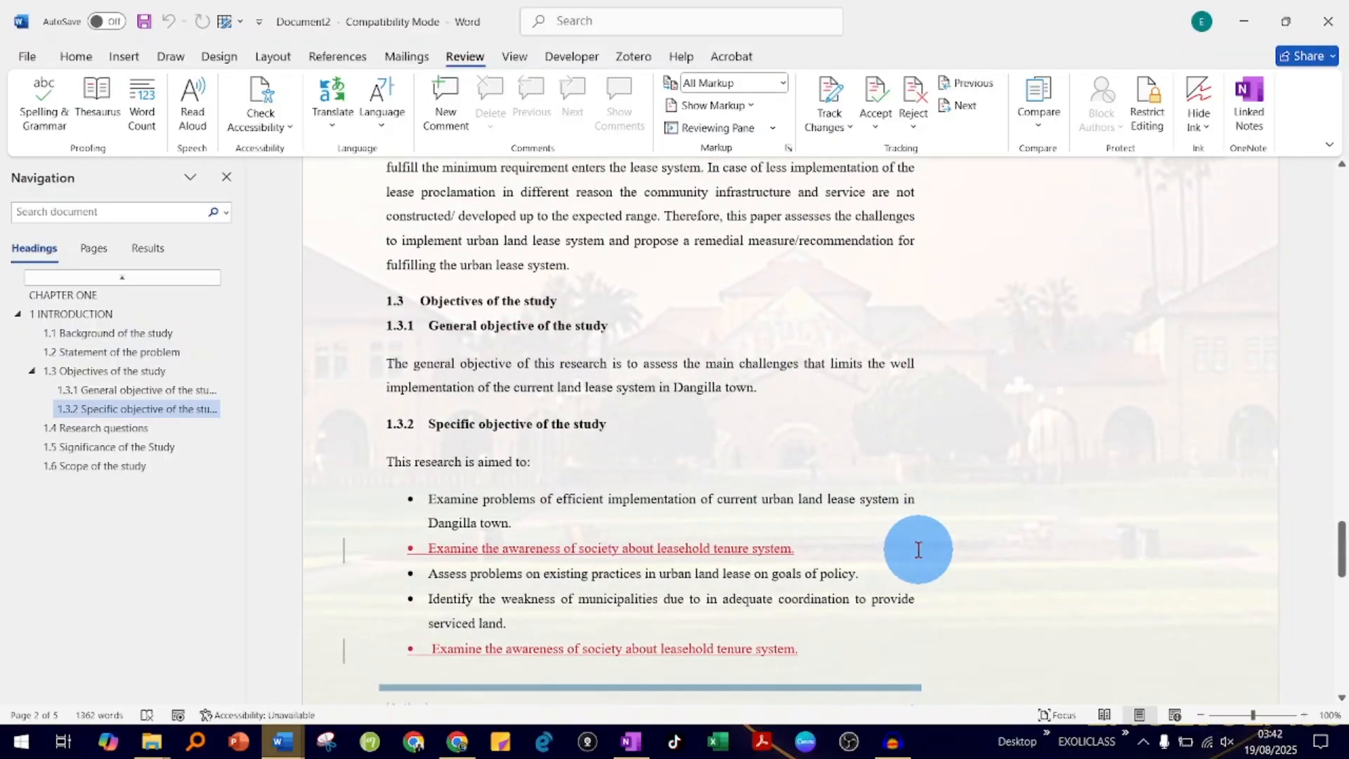
scroll(741, 567, "down", 3)
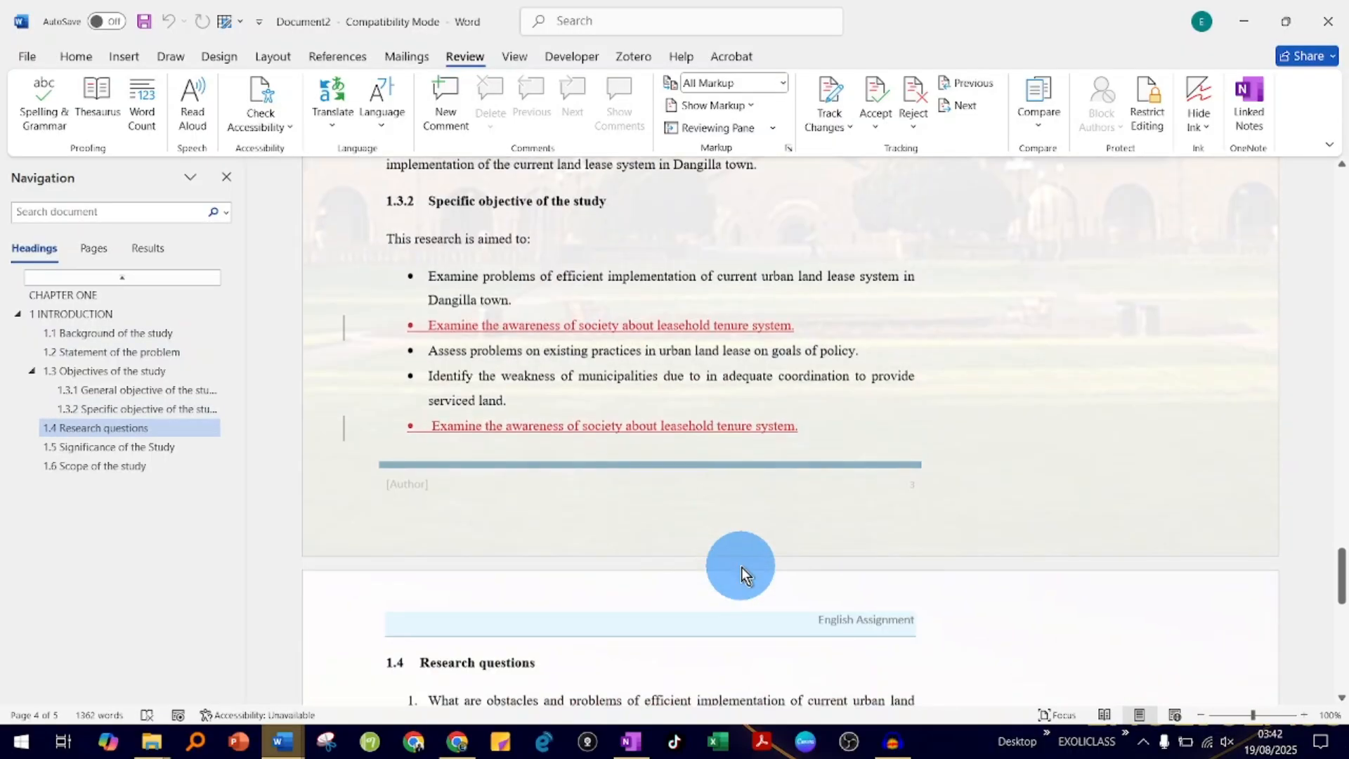
scroll(741, 567, "down", 4)
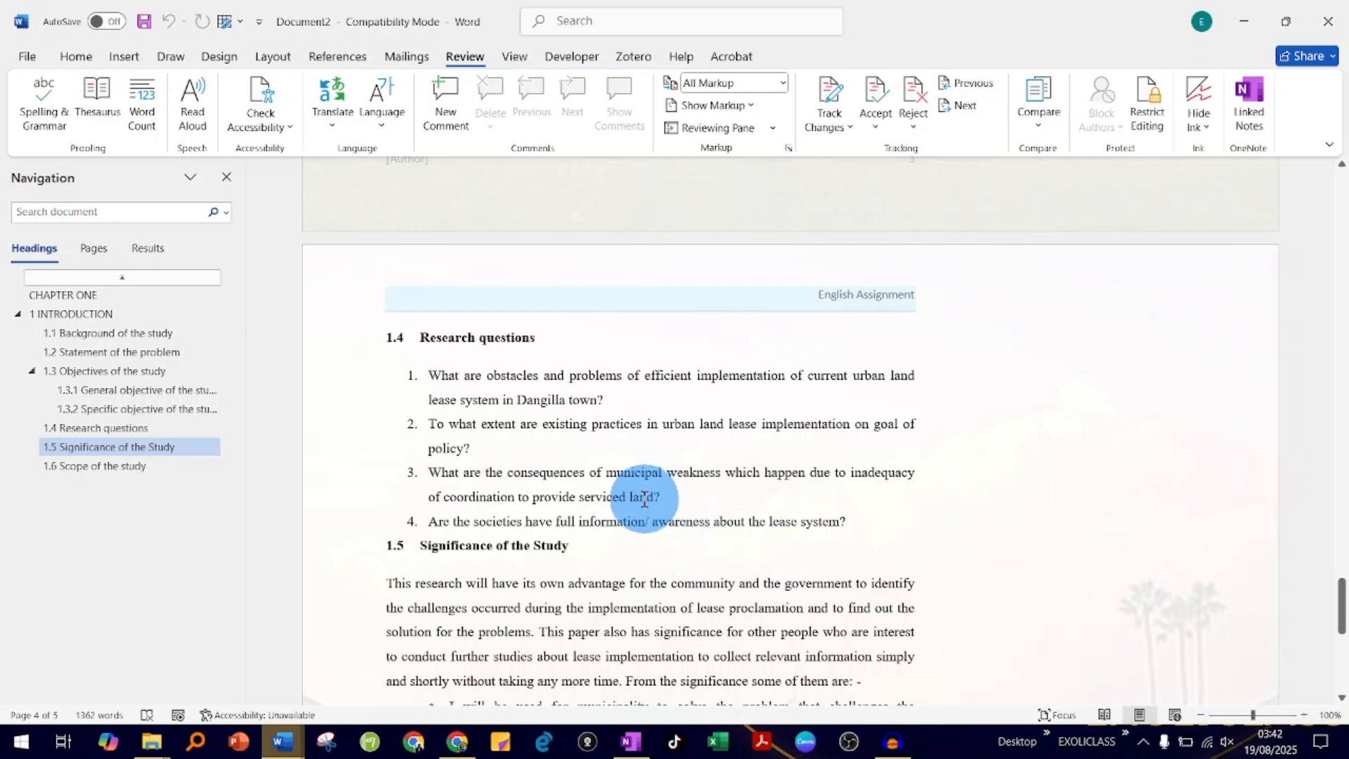
scroll(644, 501, "down", 4)
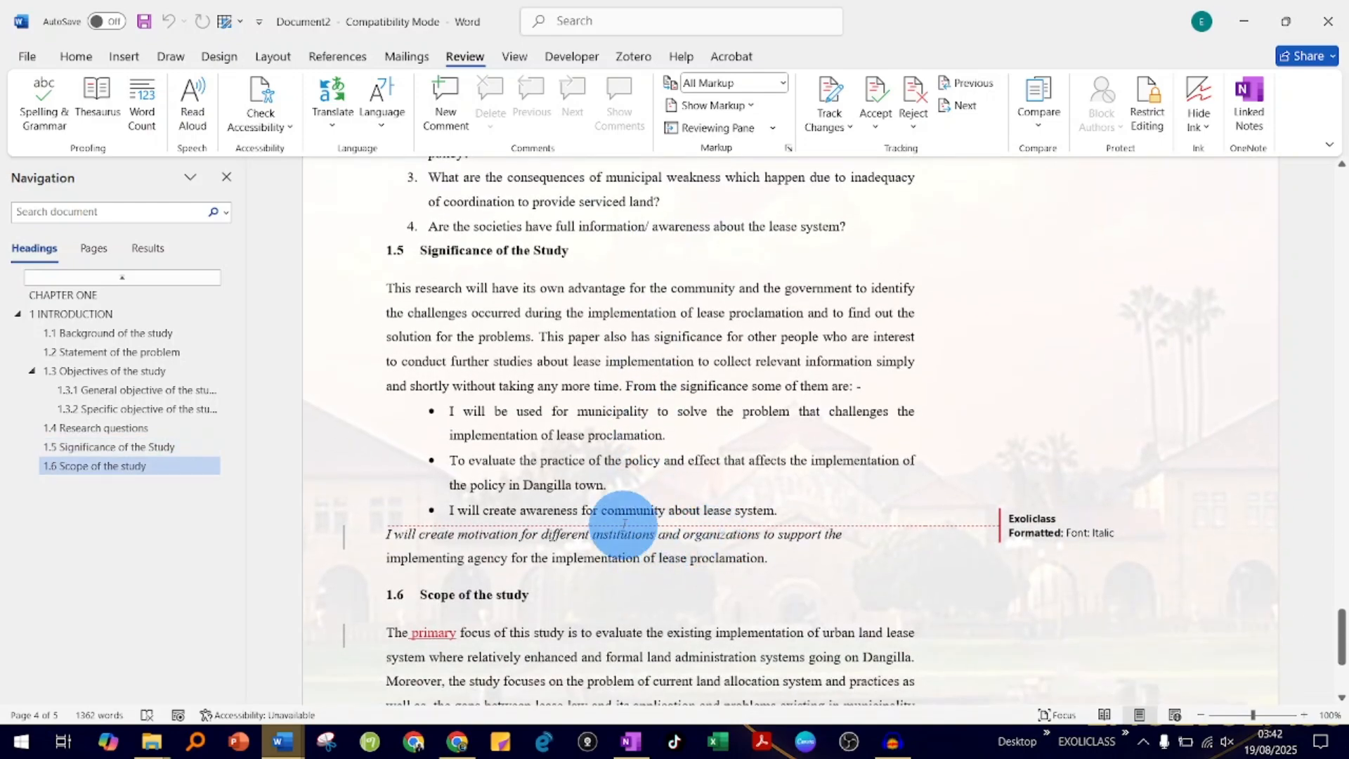
scroll(624, 526, "down", 3)
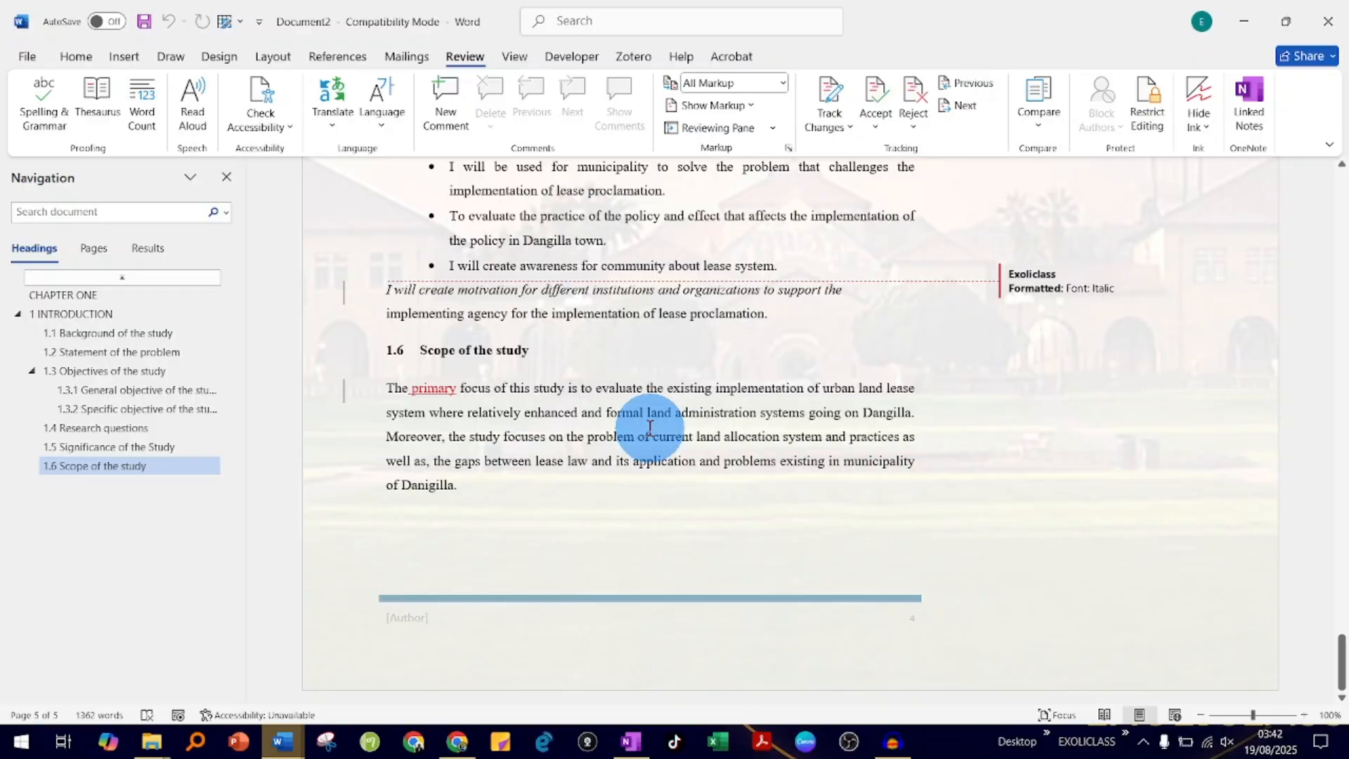
scroll(775, 337, "up", 10)
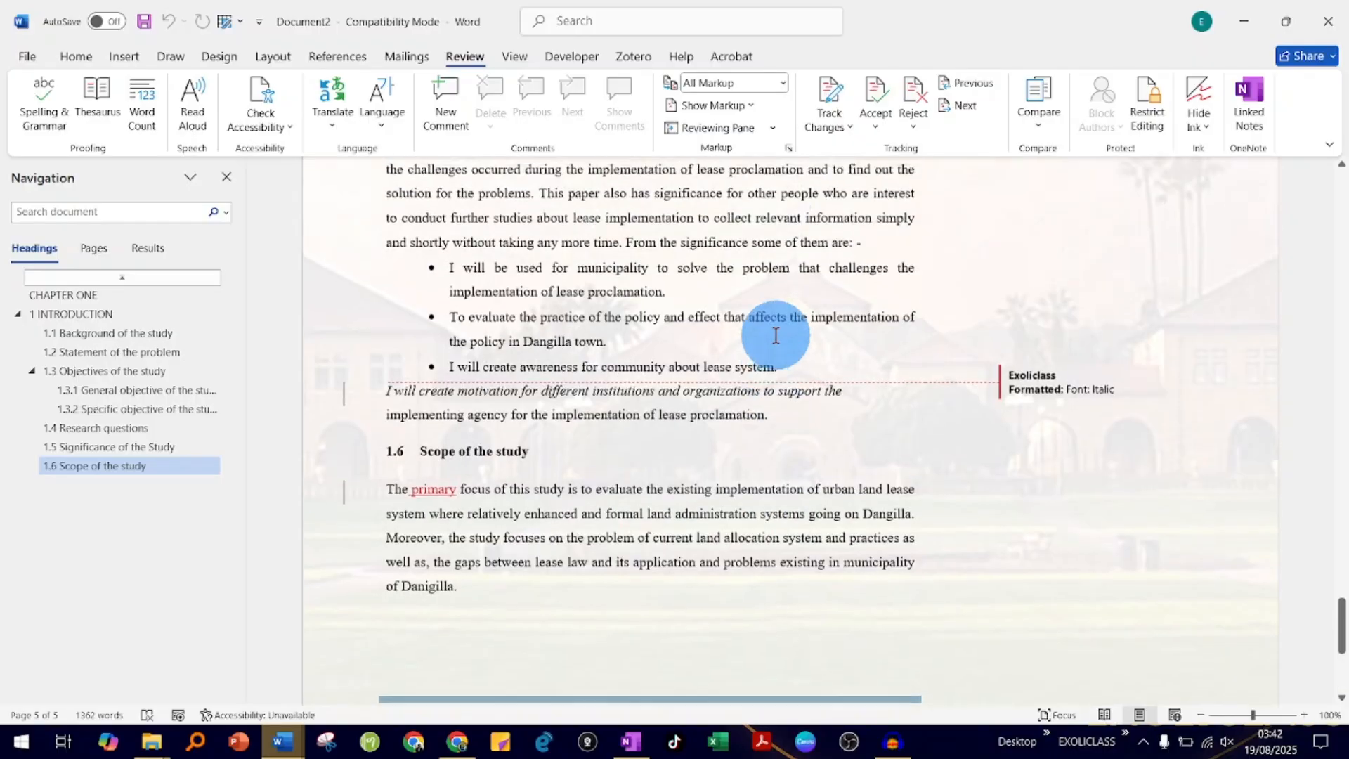
scroll(717, 339, "up", 20)
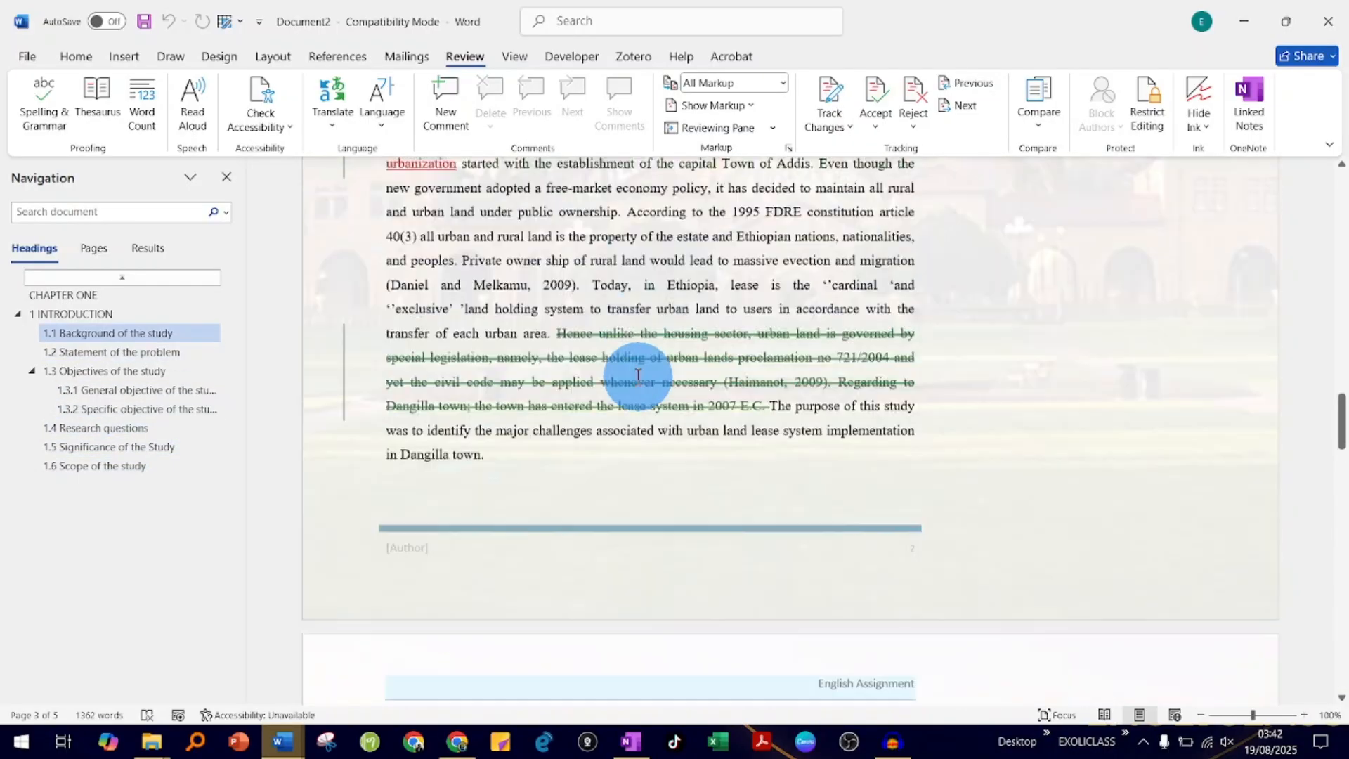
scroll(638, 379, "up", 8)
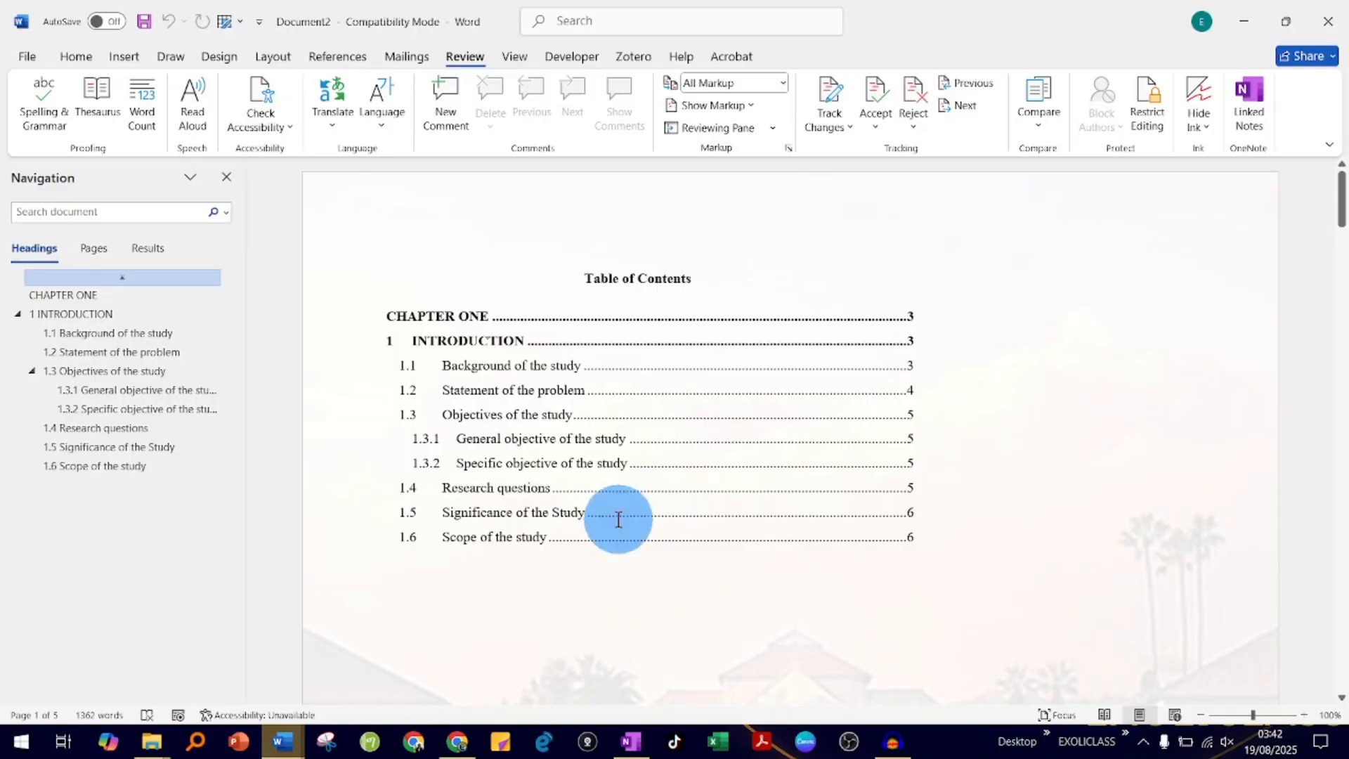
- Save the combined document as All reviews, in Word Document format, in the Merge Revisions folder on this PC
left_click(22, 61)
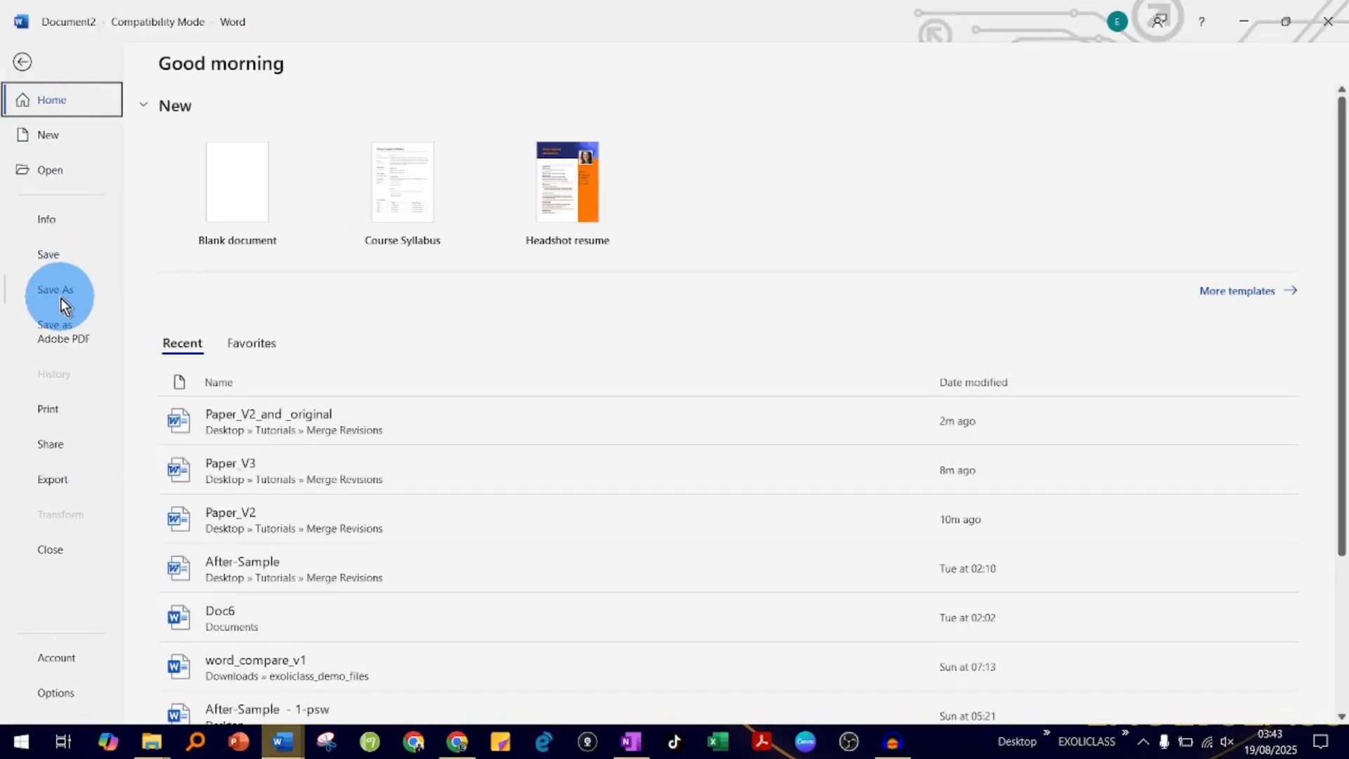
left_click(60, 297)
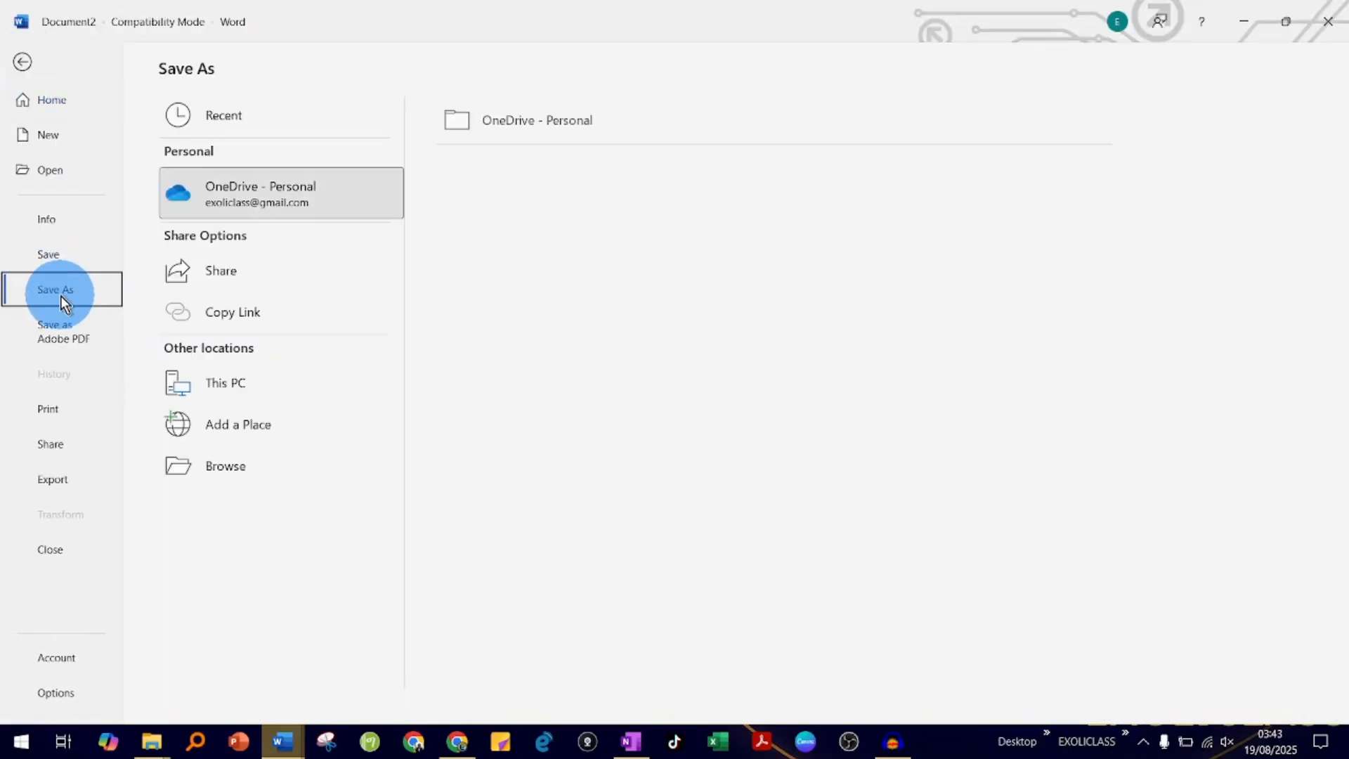
left_click(251, 390)
left_click(619, 207)
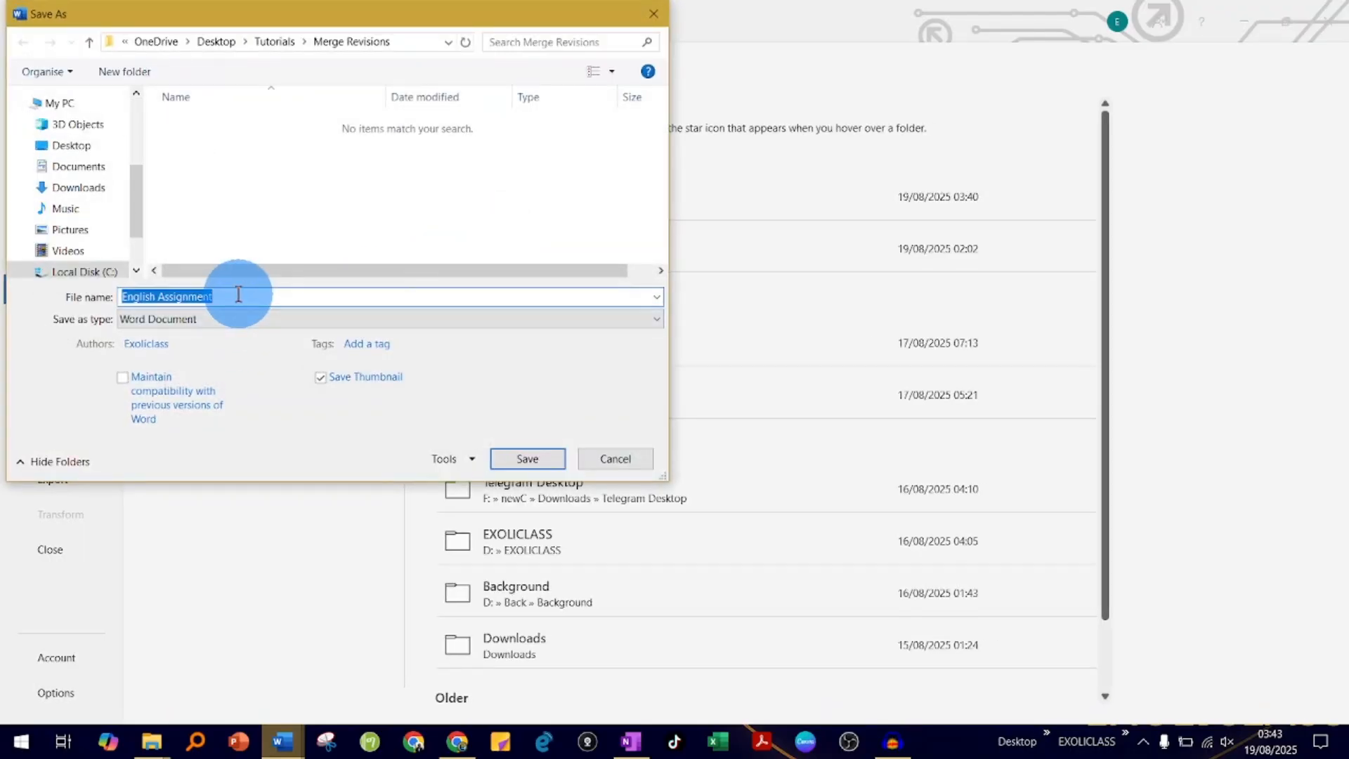
type("All")
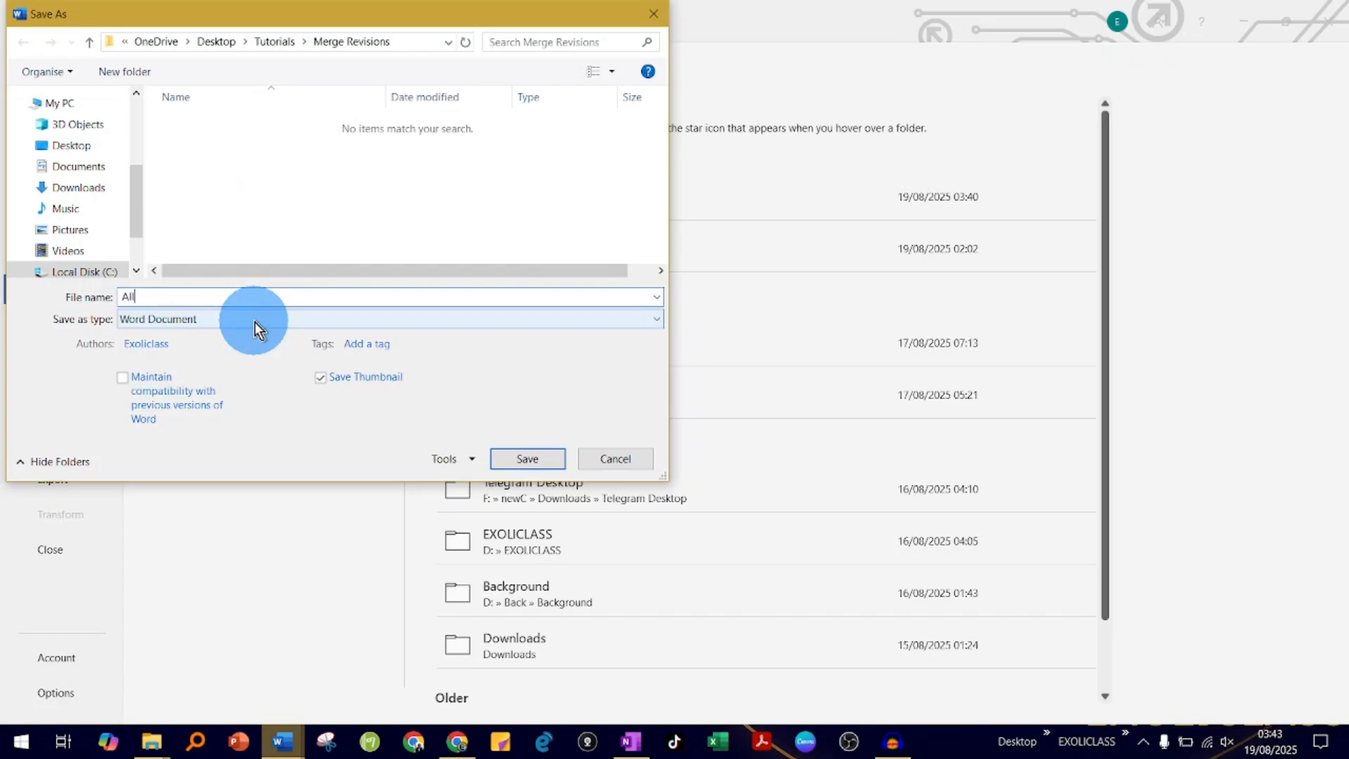
type(" re")
type("iews")
key("Return")
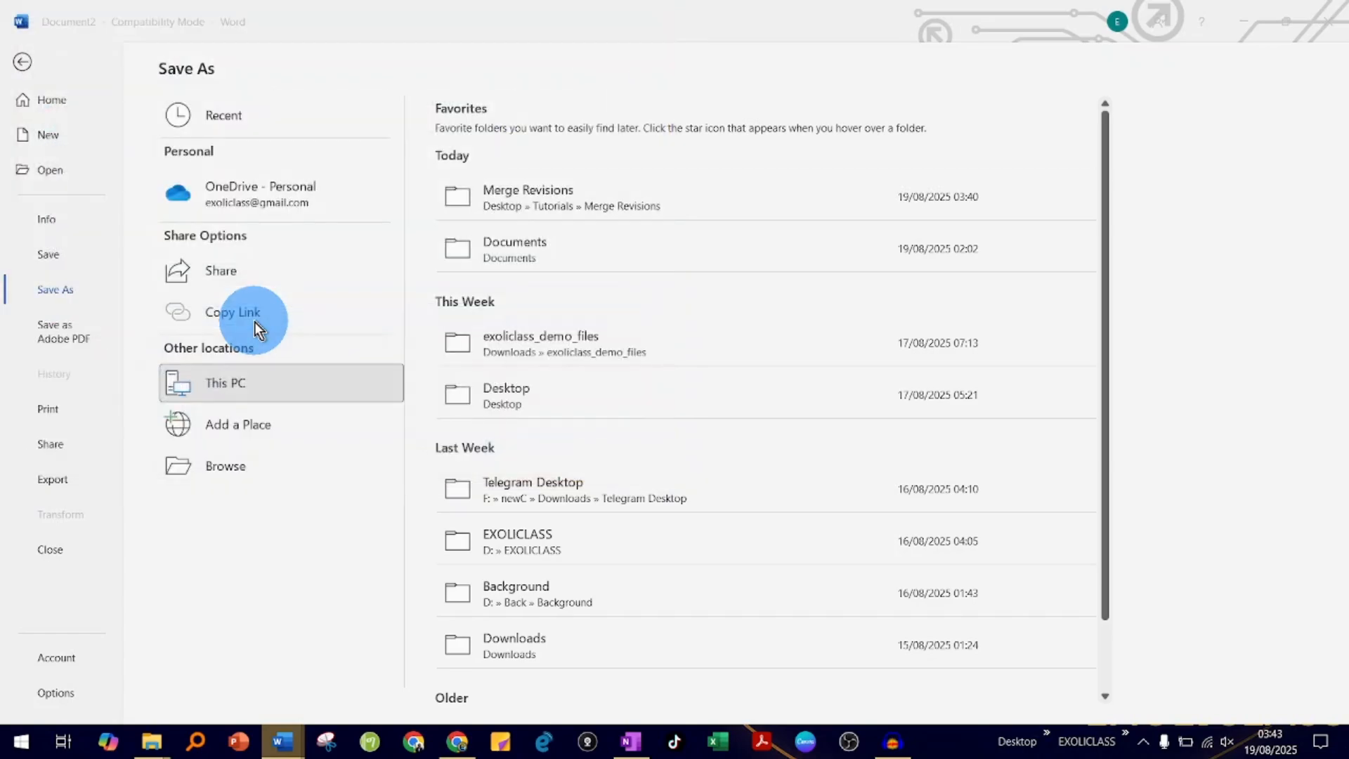
left_click(739, 412)
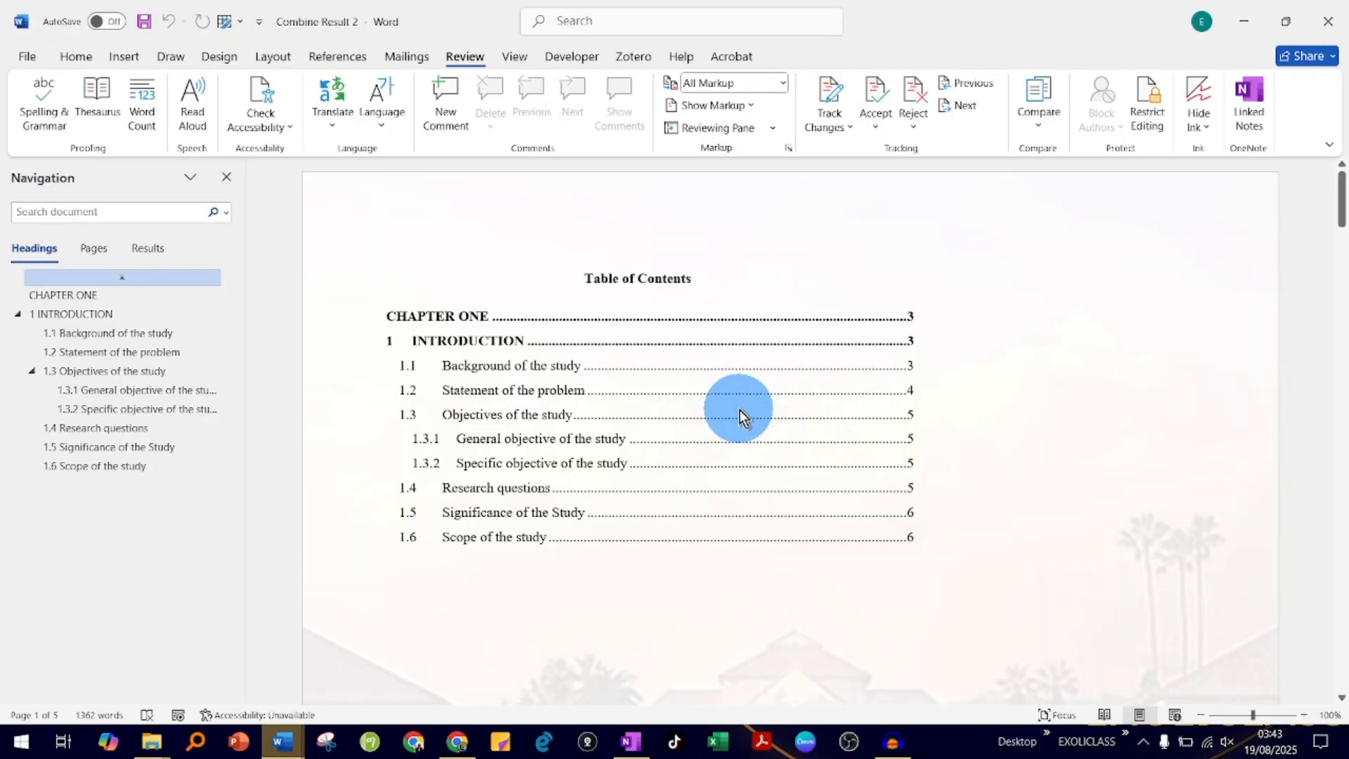
- Look through the tracked changes in the saved All reviews document, starting from the table of contents
scroll(829, 437, "down", 15)
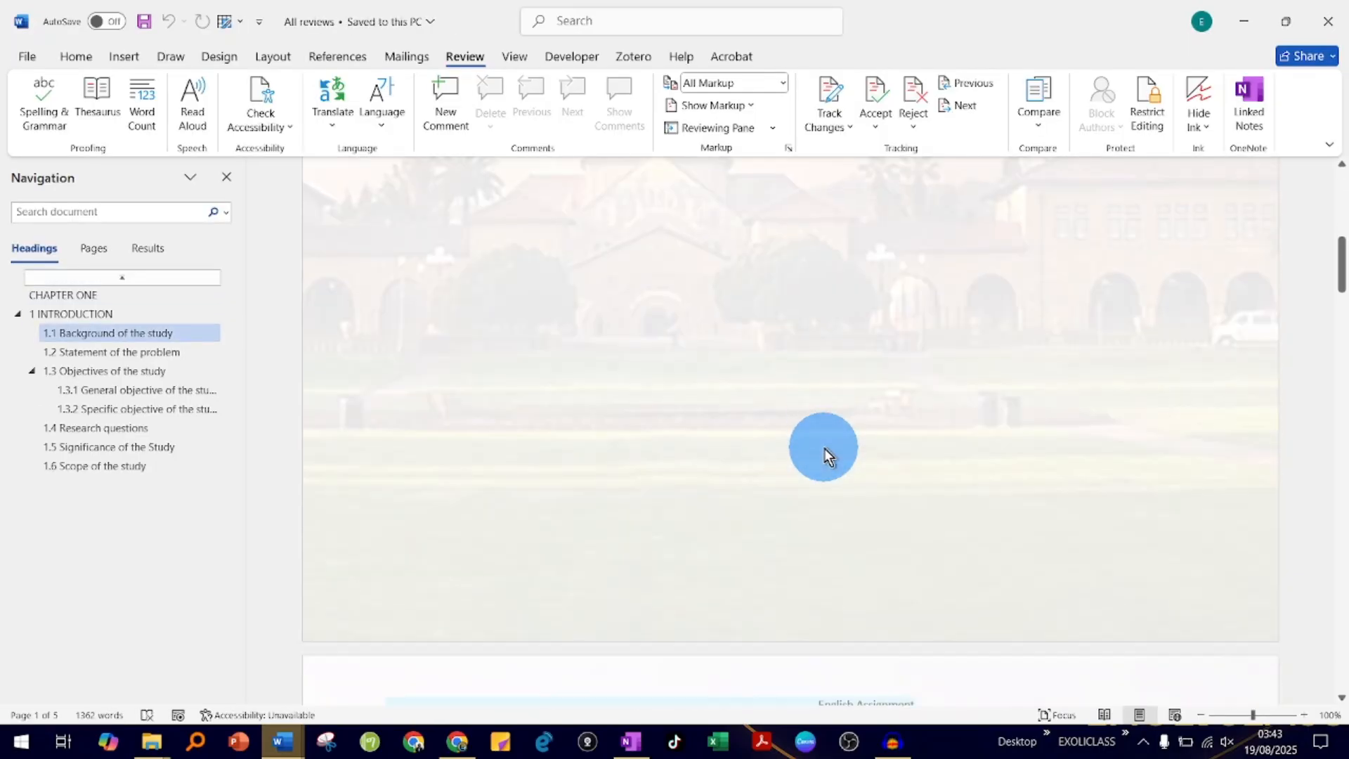